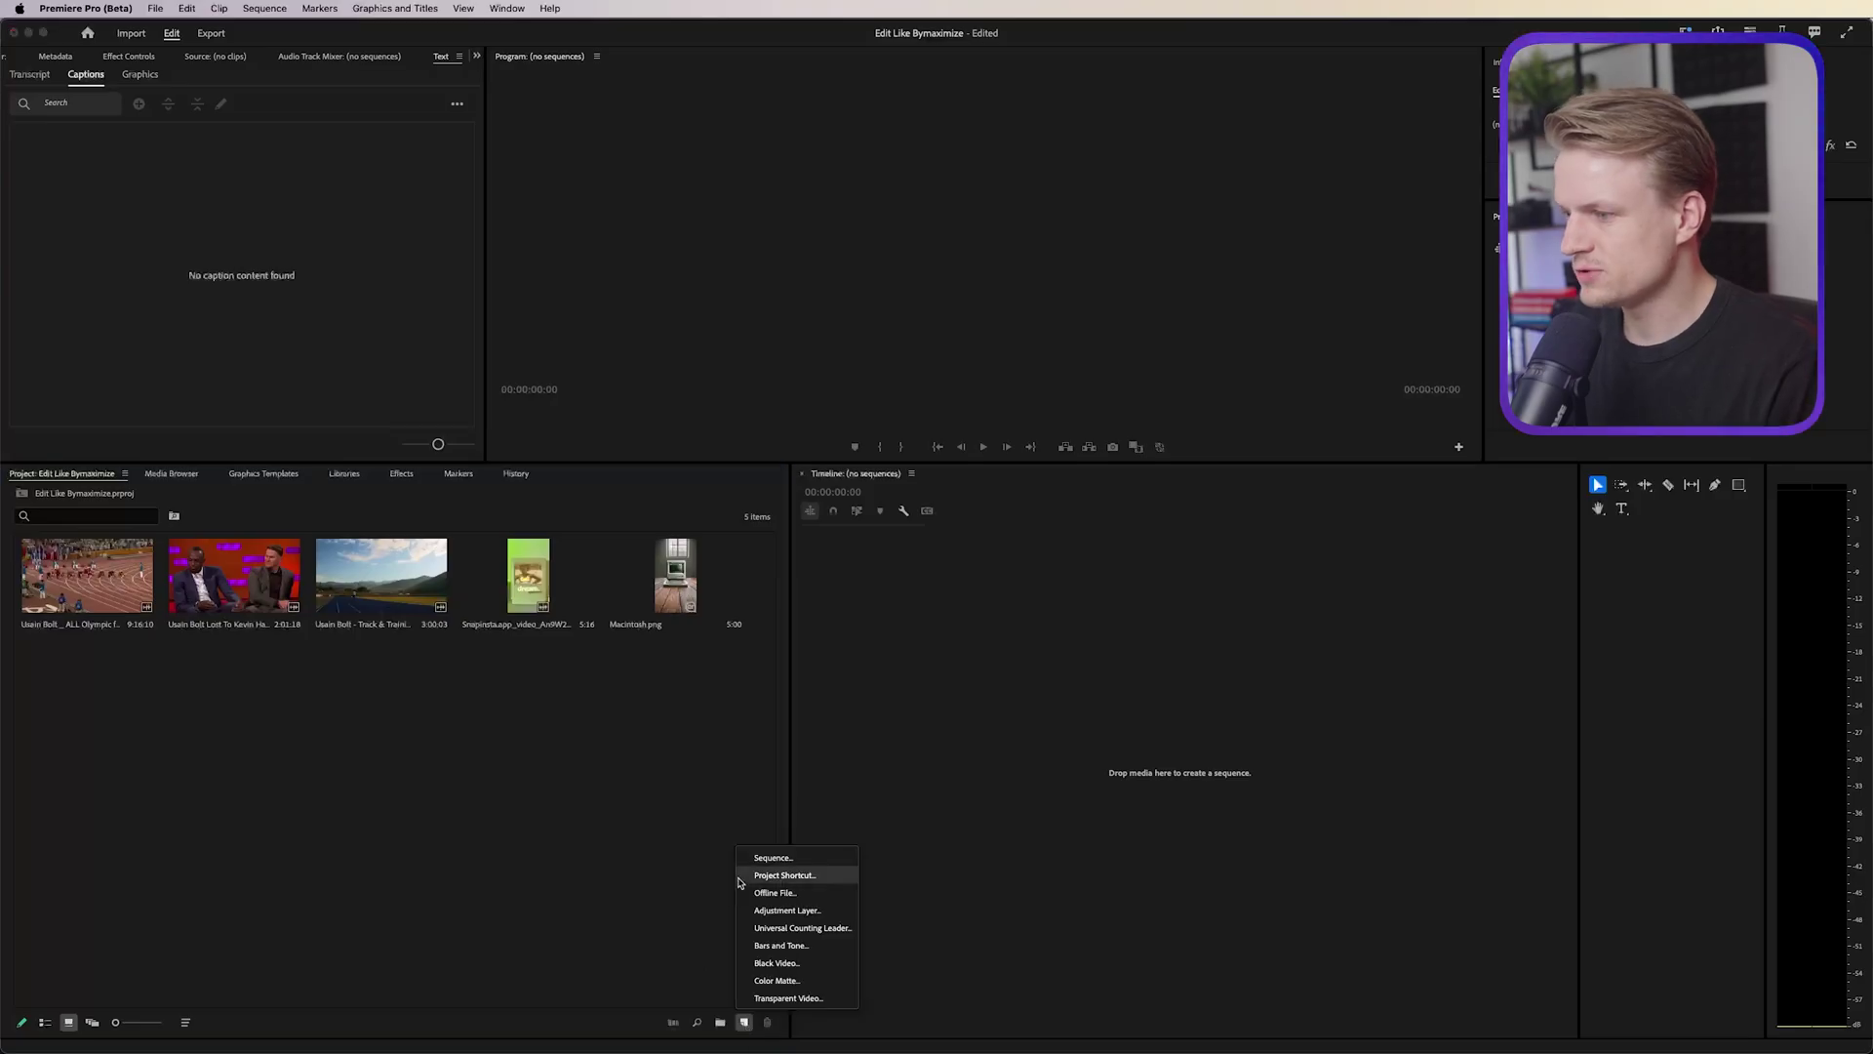
Step: Create a new sequence named 'bymaximize' from the Social Media Portrait 9x16 30 fps preset
{"action": "left_click", "coordinate": [767, 857]}
{"action": "left_click", "coordinate": [712, 370]}
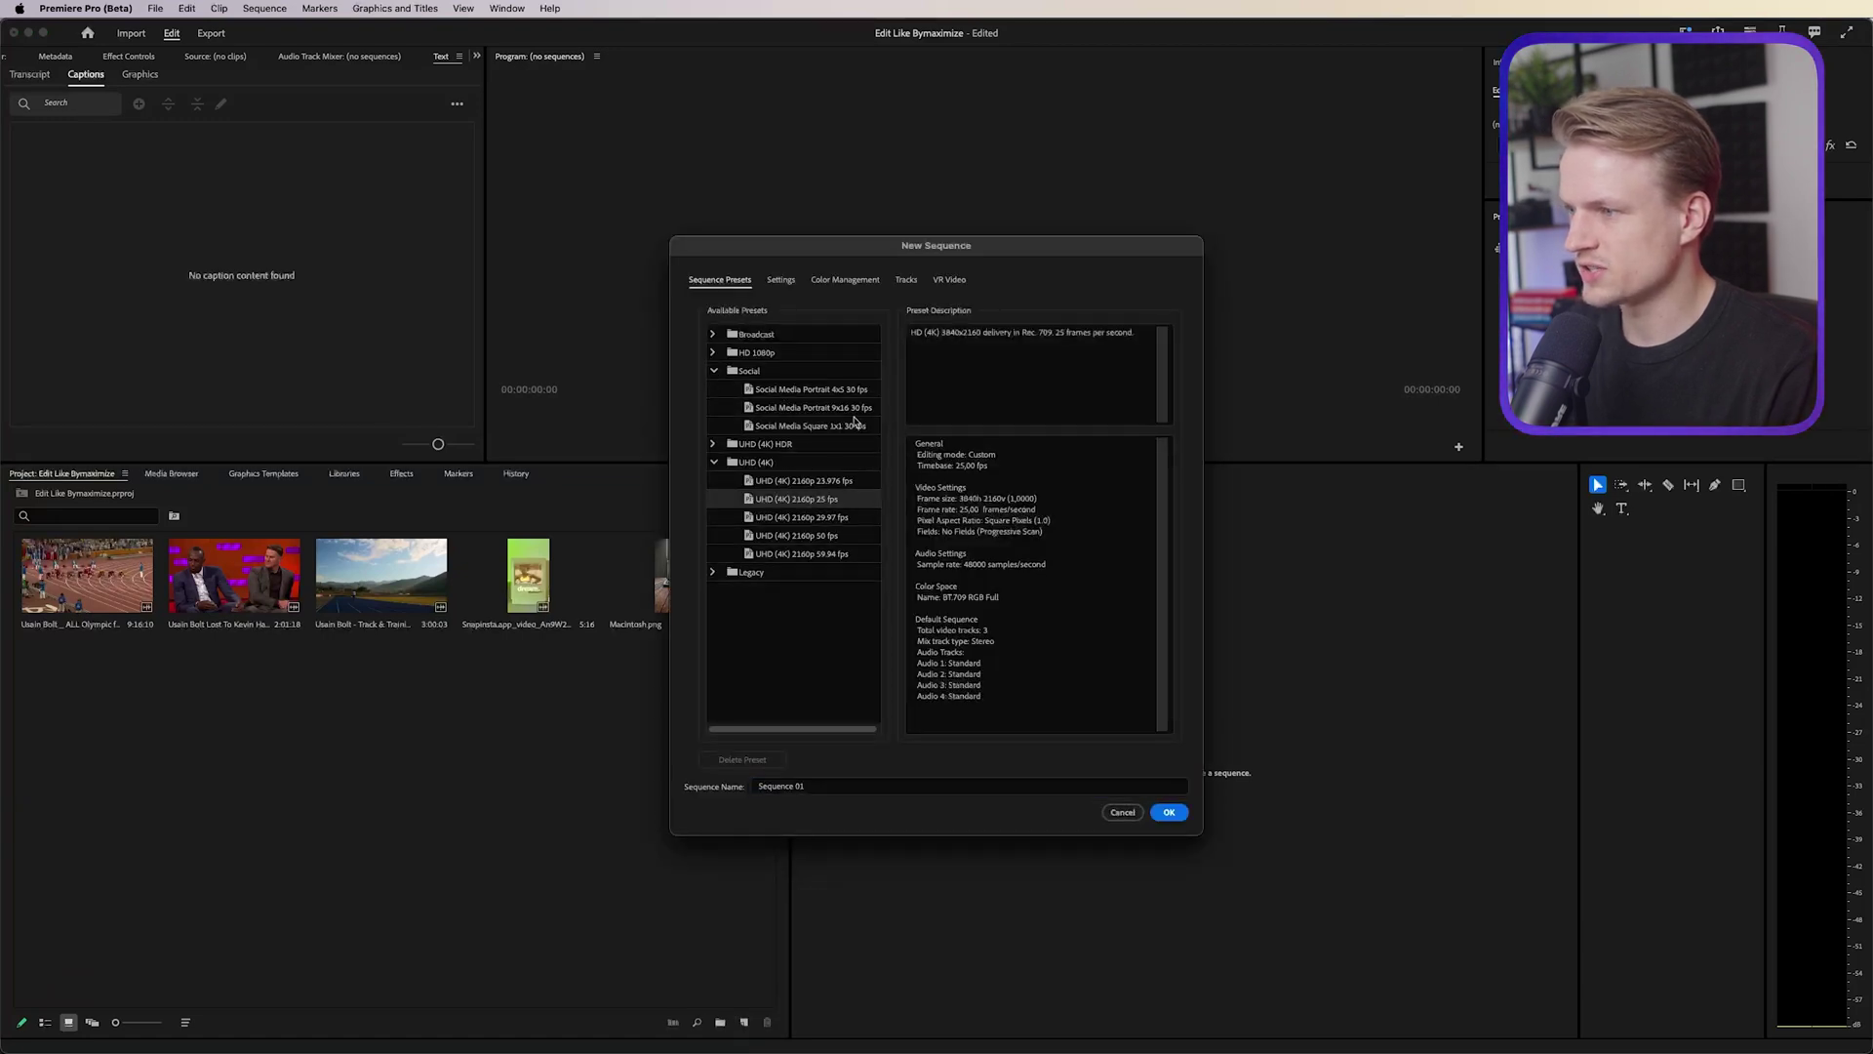
{"action": "left_click", "coordinate": [845, 410]}
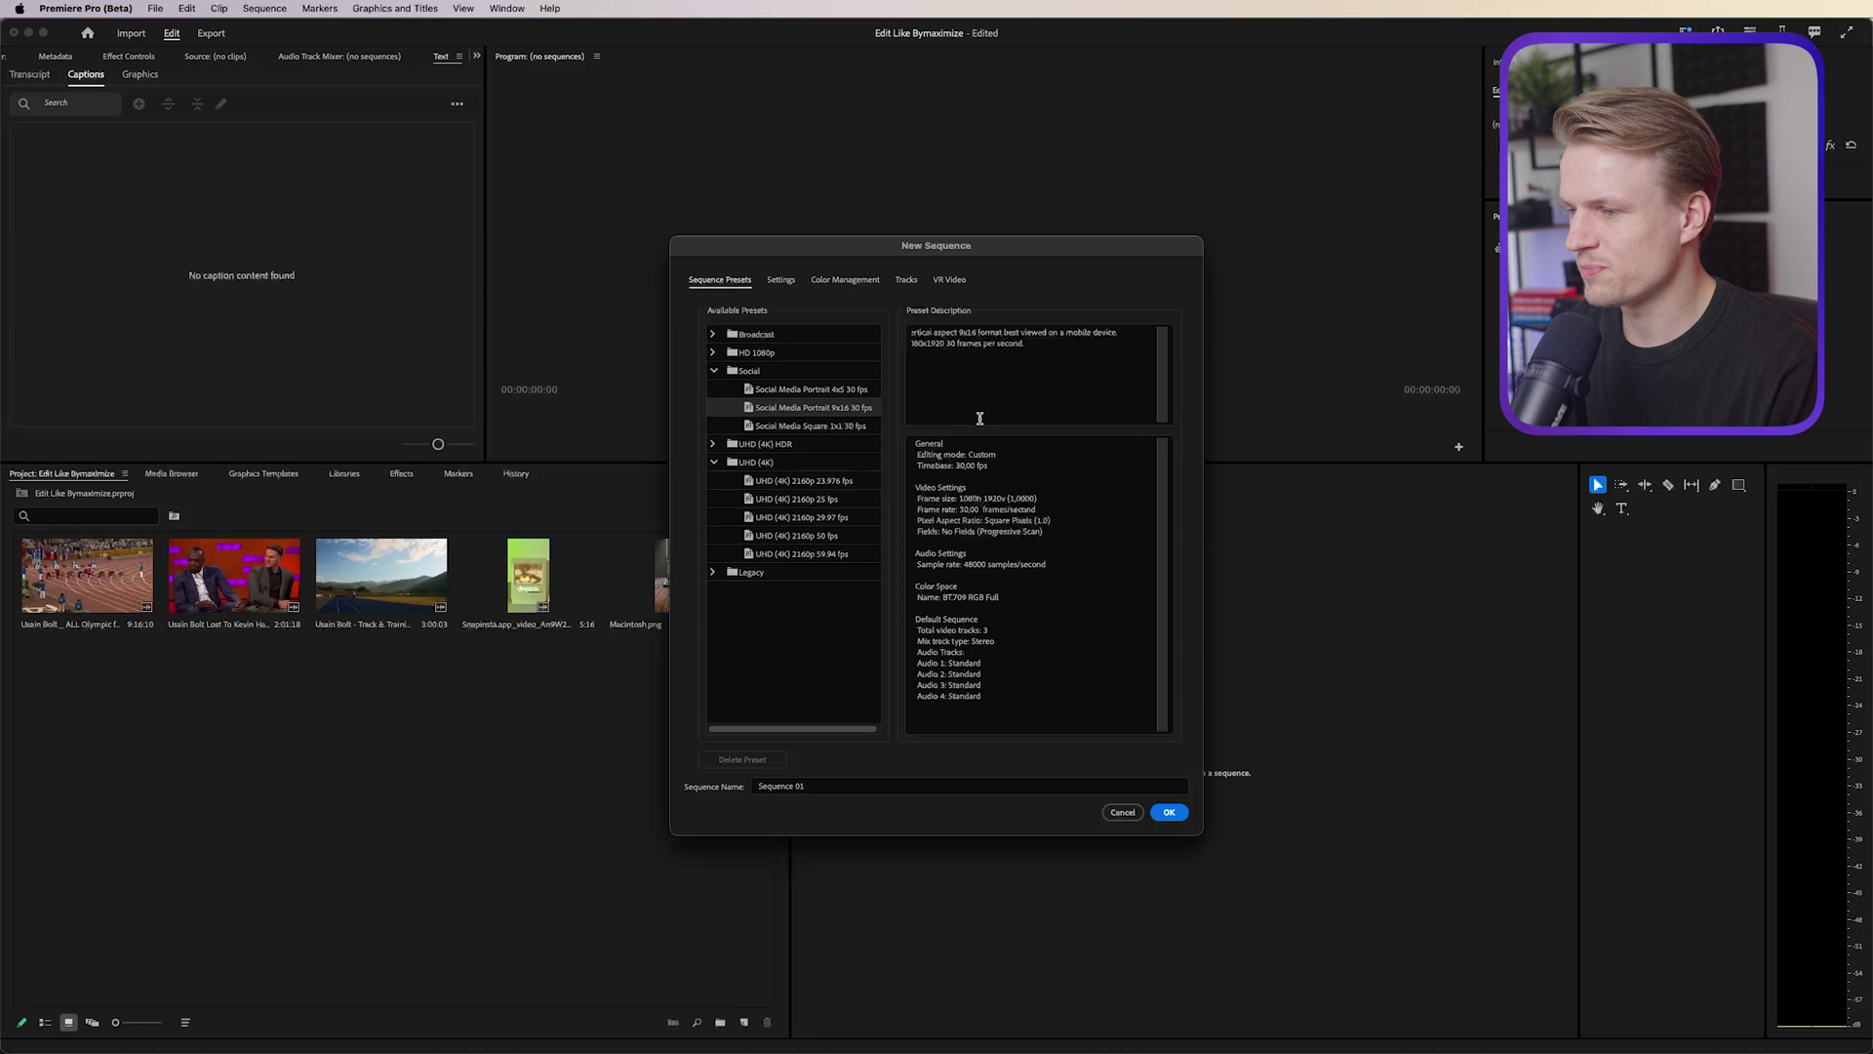
{"action": "left_click", "coordinate": [1097, 788]}
{"action": "type", "text": "bymaximize"}
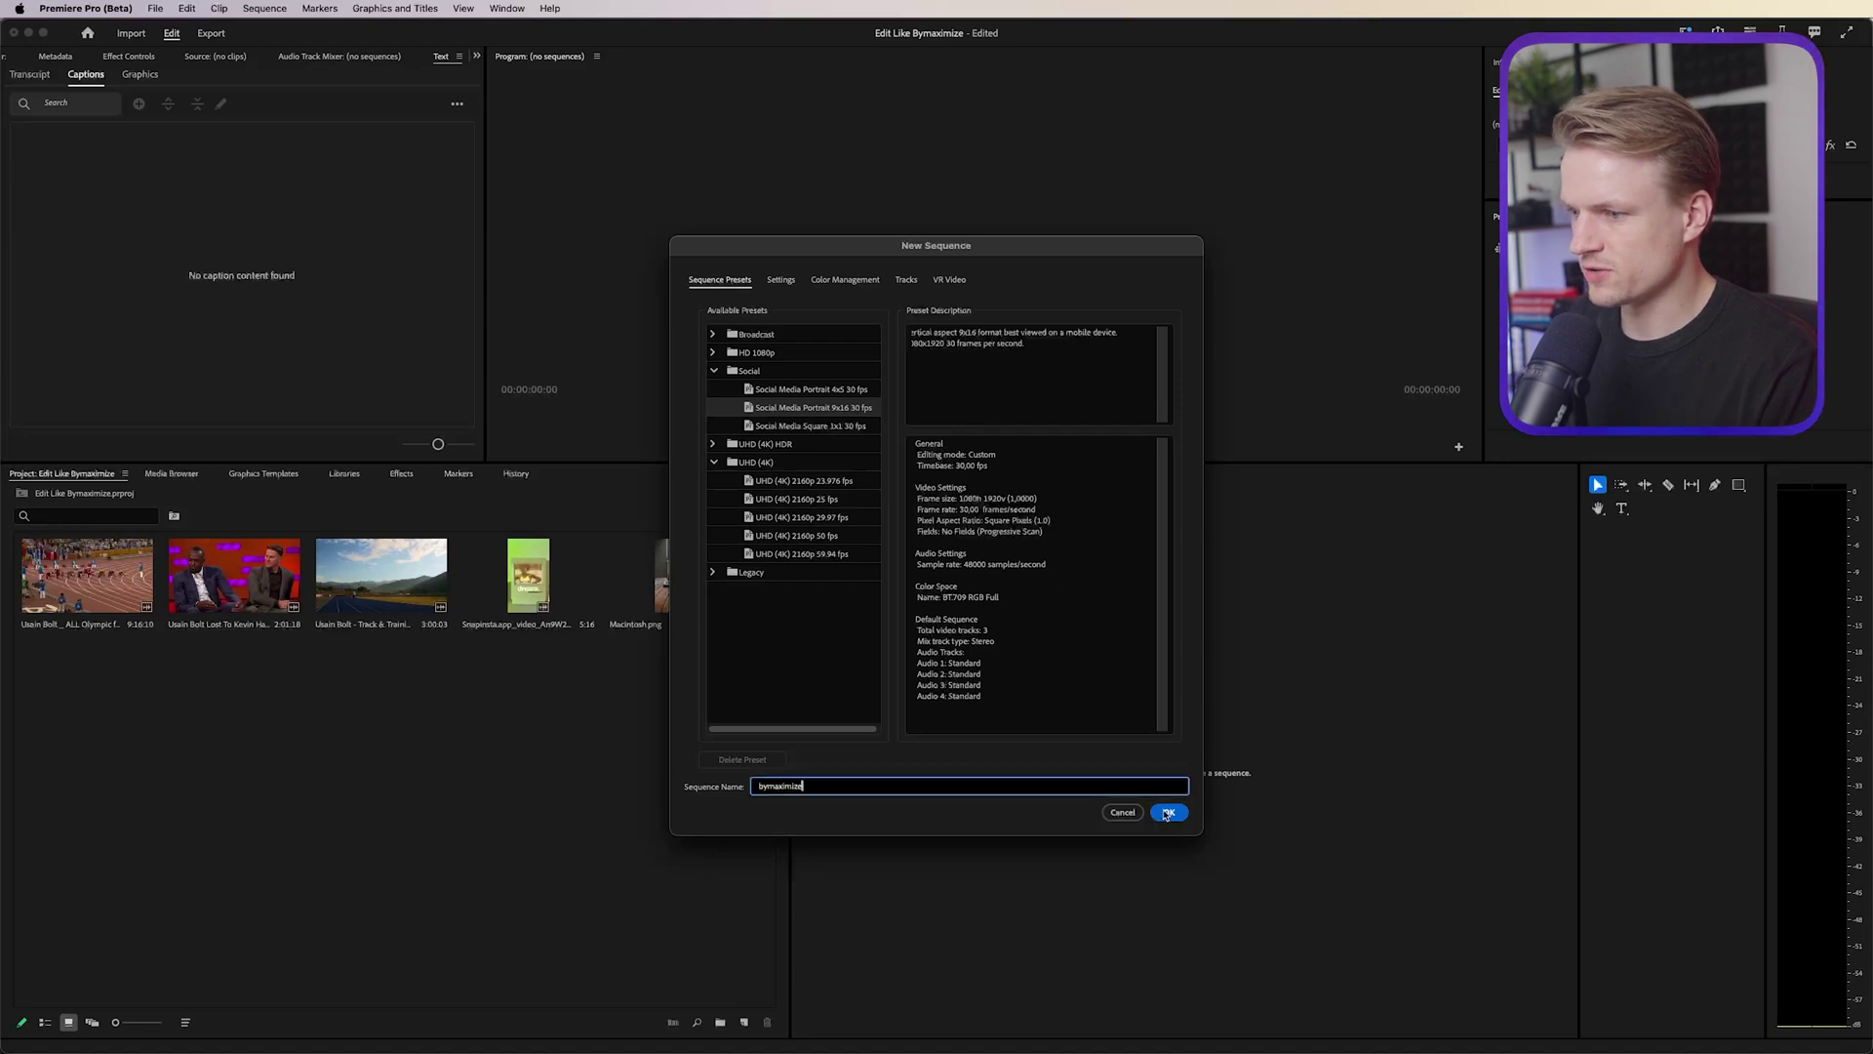
{"action": "left_click", "coordinate": [1168, 812]}
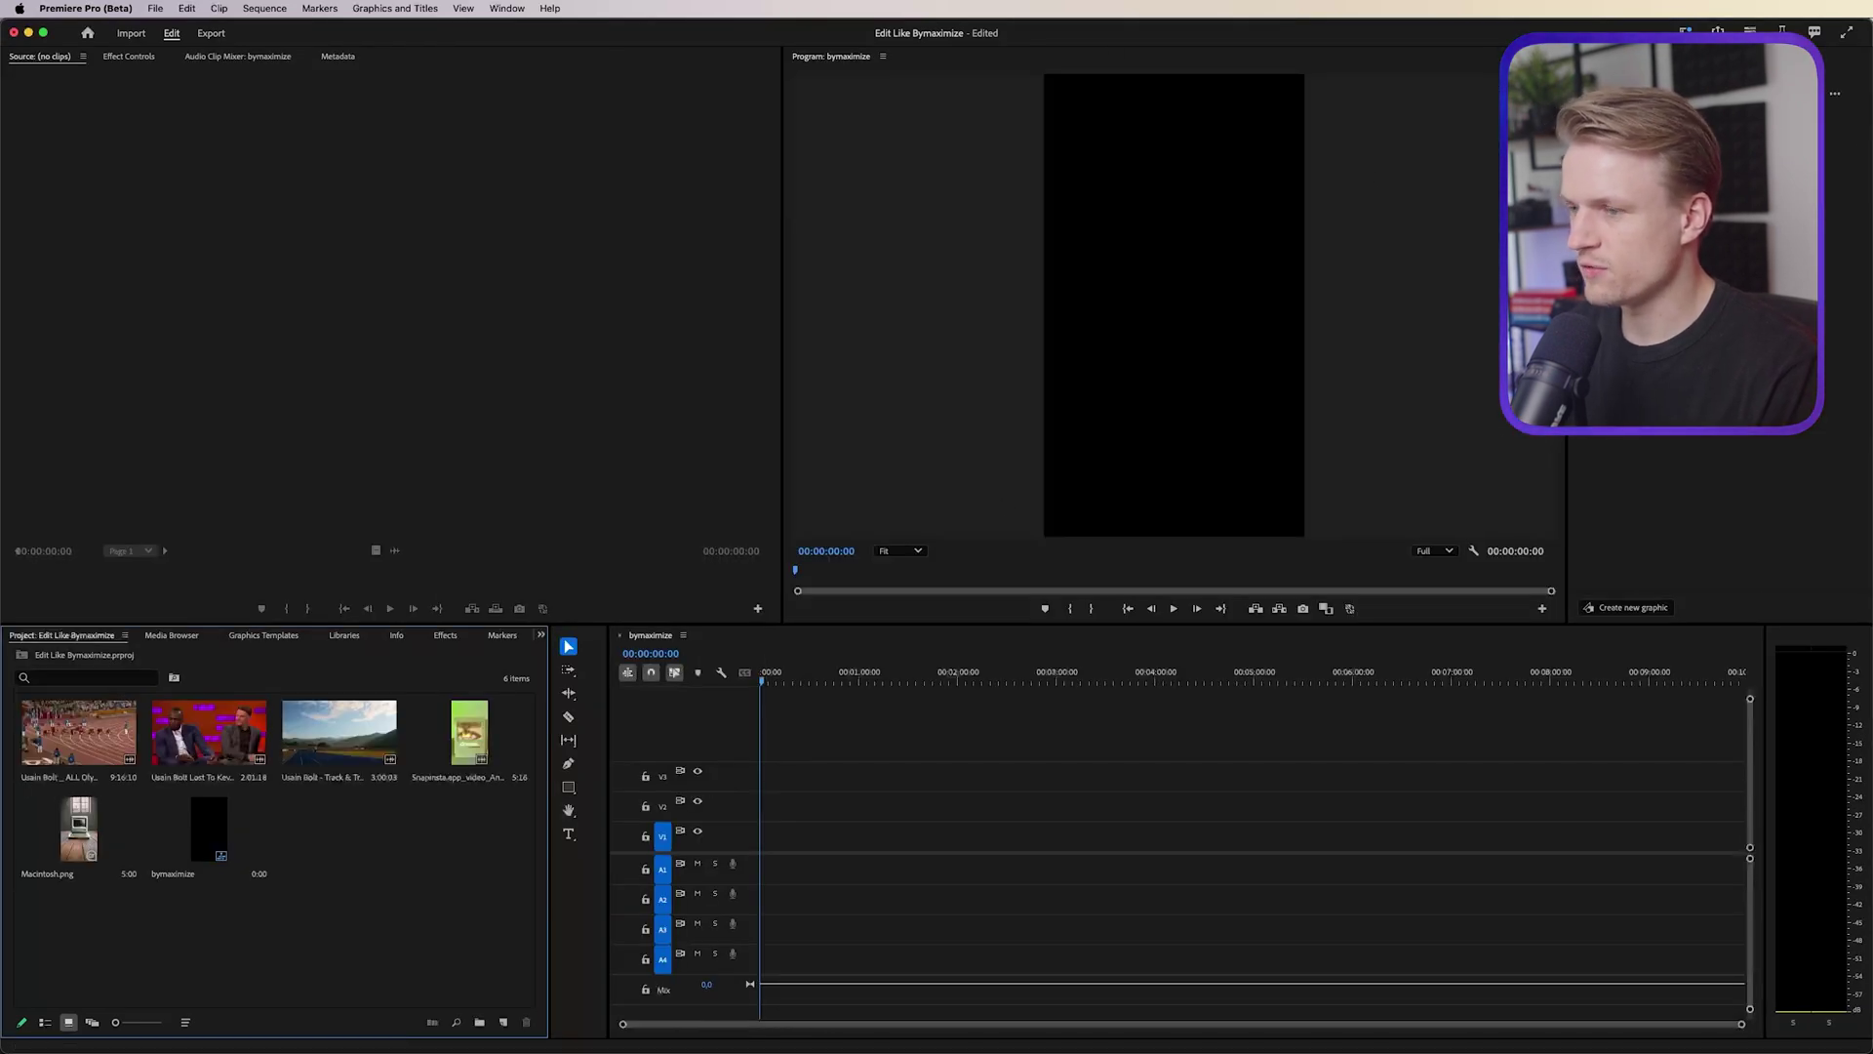
Step: Add the interview clip to the sequence, keeping existing sequence settings, and fit it to the timeline
{"action": "left_click_drag", "start_coordinate": [209, 732], "coordinate": [767, 841]}
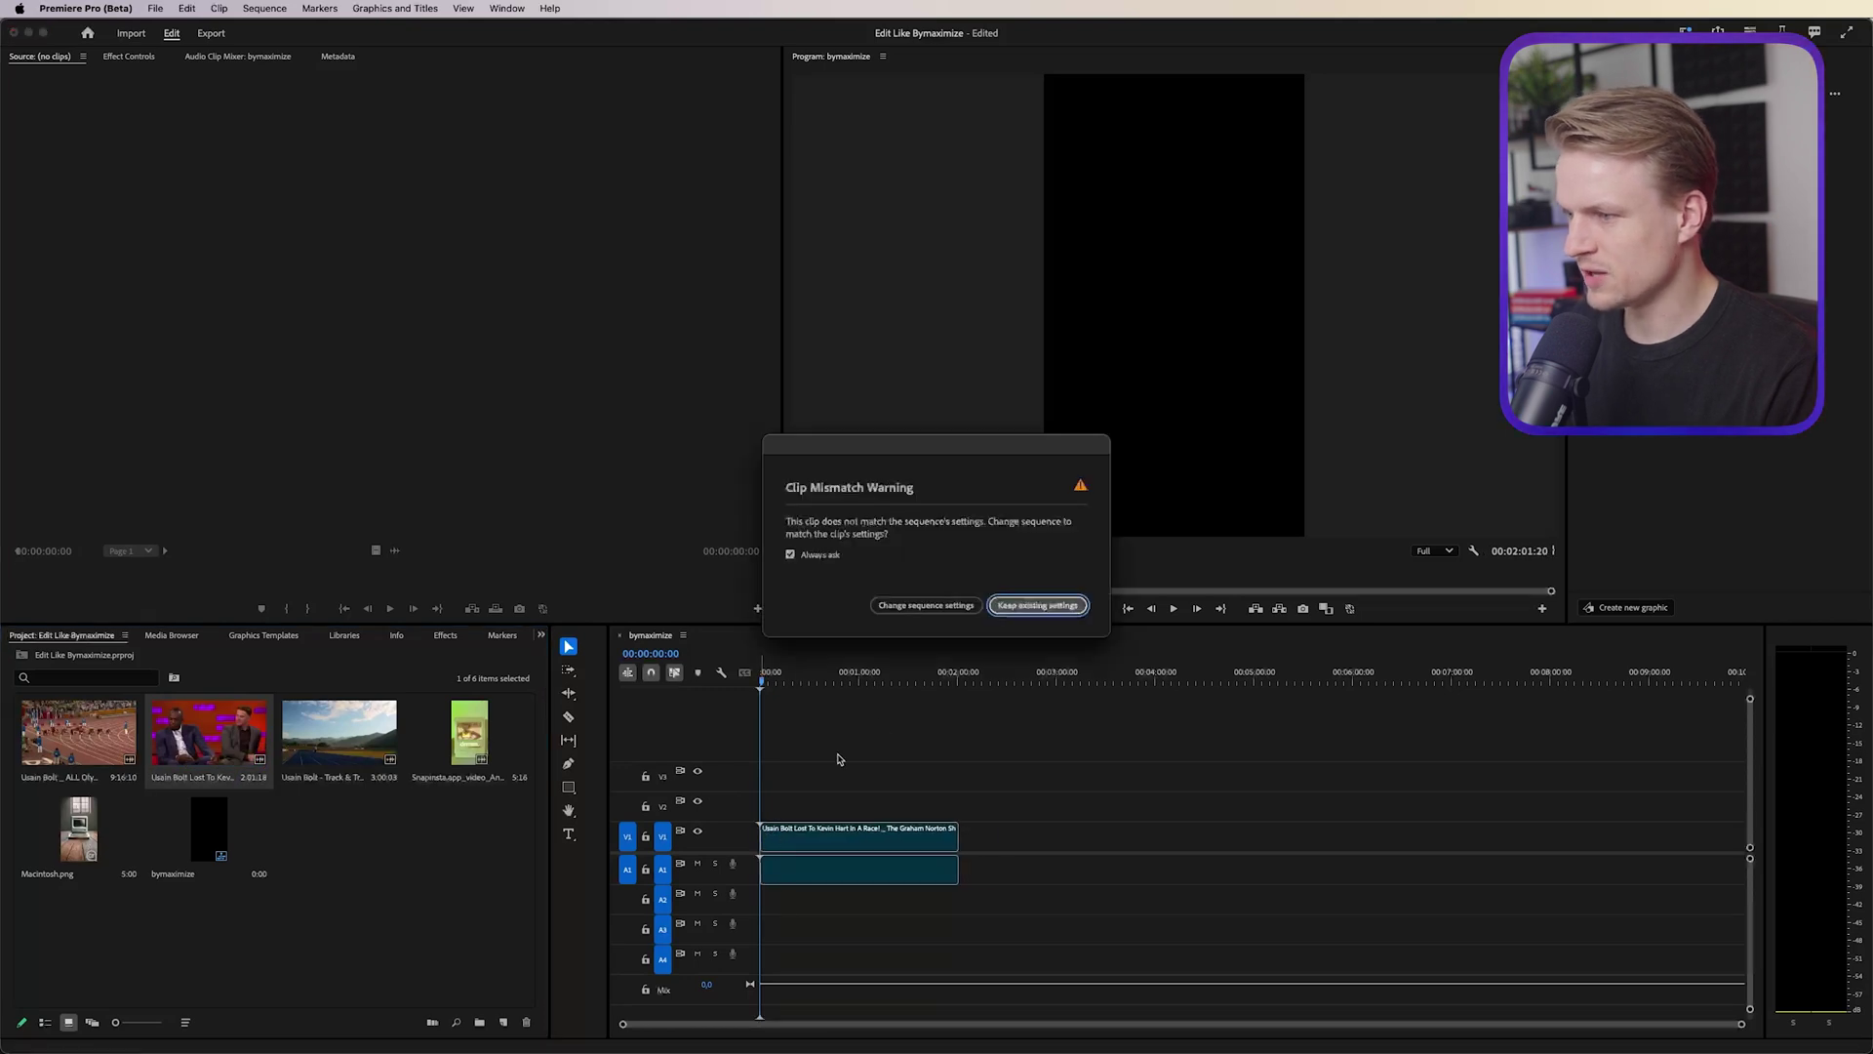
{"action": "left_click", "coordinate": [1038, 605]}
{"action": "key", "text": "backslash"}
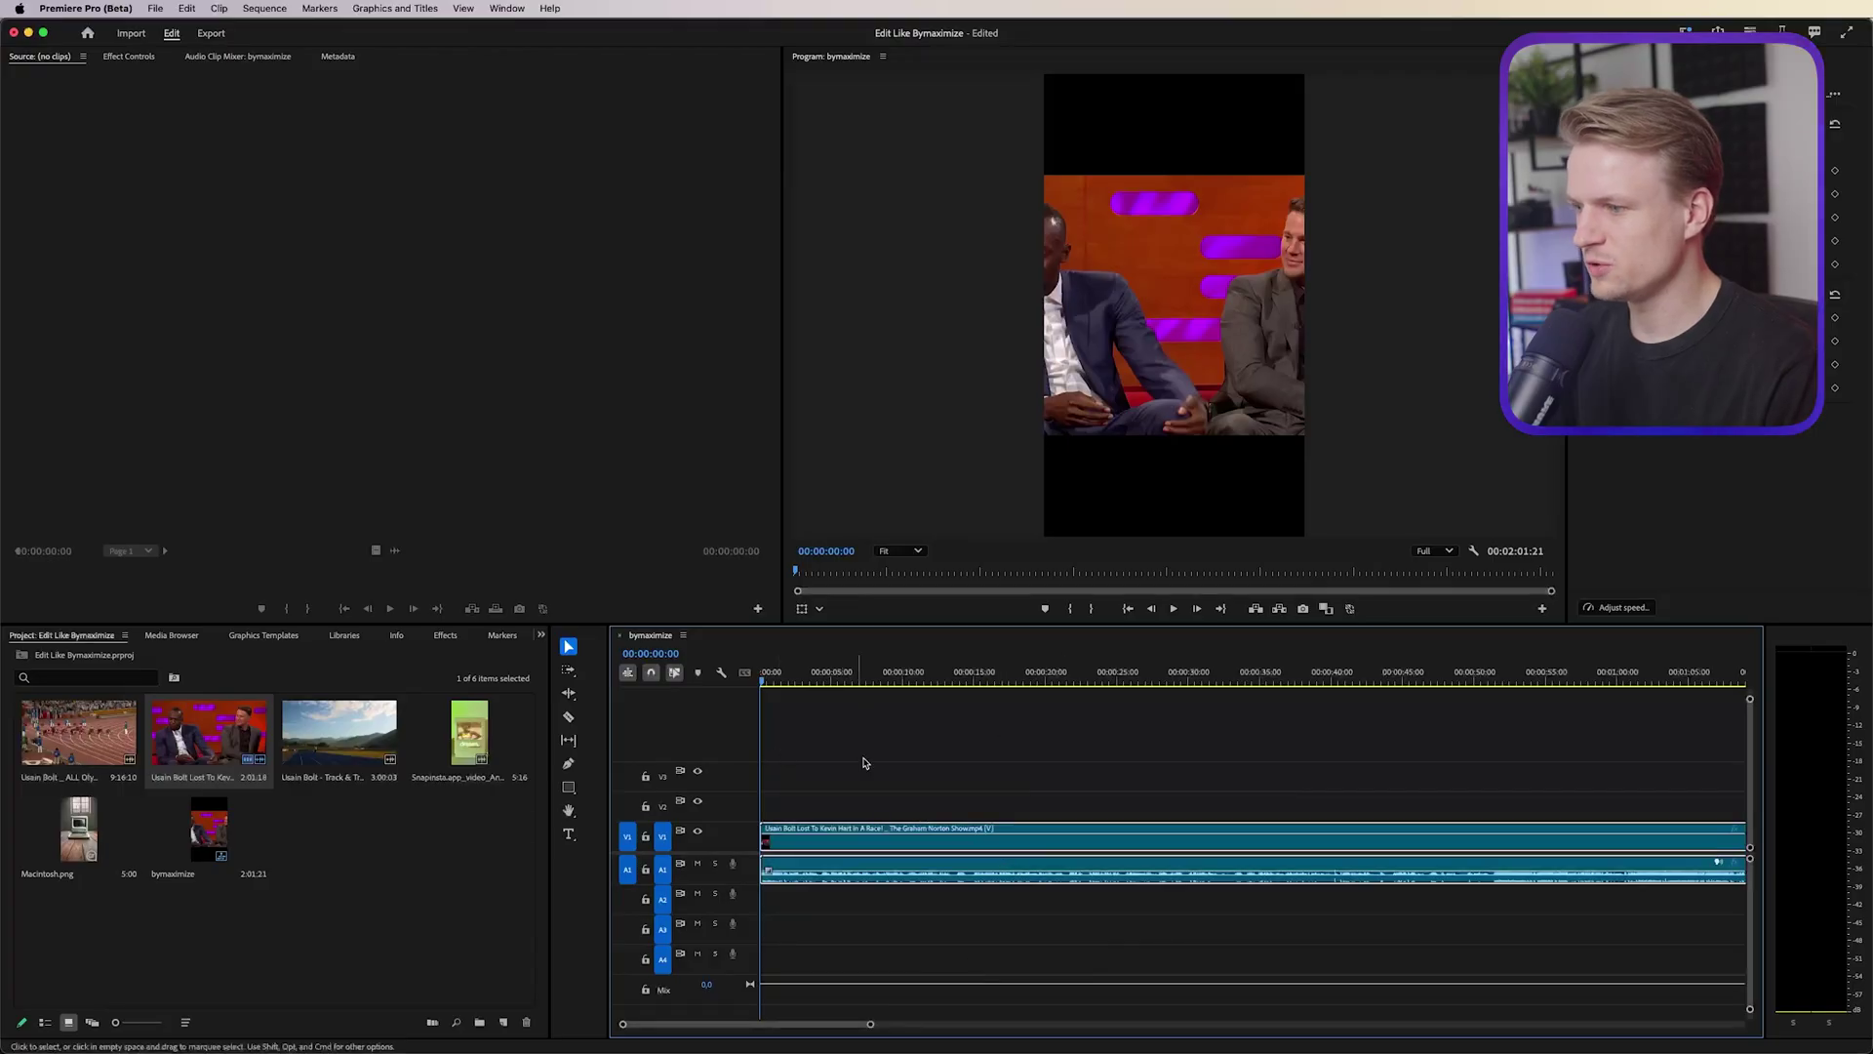
Step: Raise the V1 interview clip's Motion Scale from 100 to 179 in Effect Controls
{"action": "left_click", "coordinate": [127, 57]}
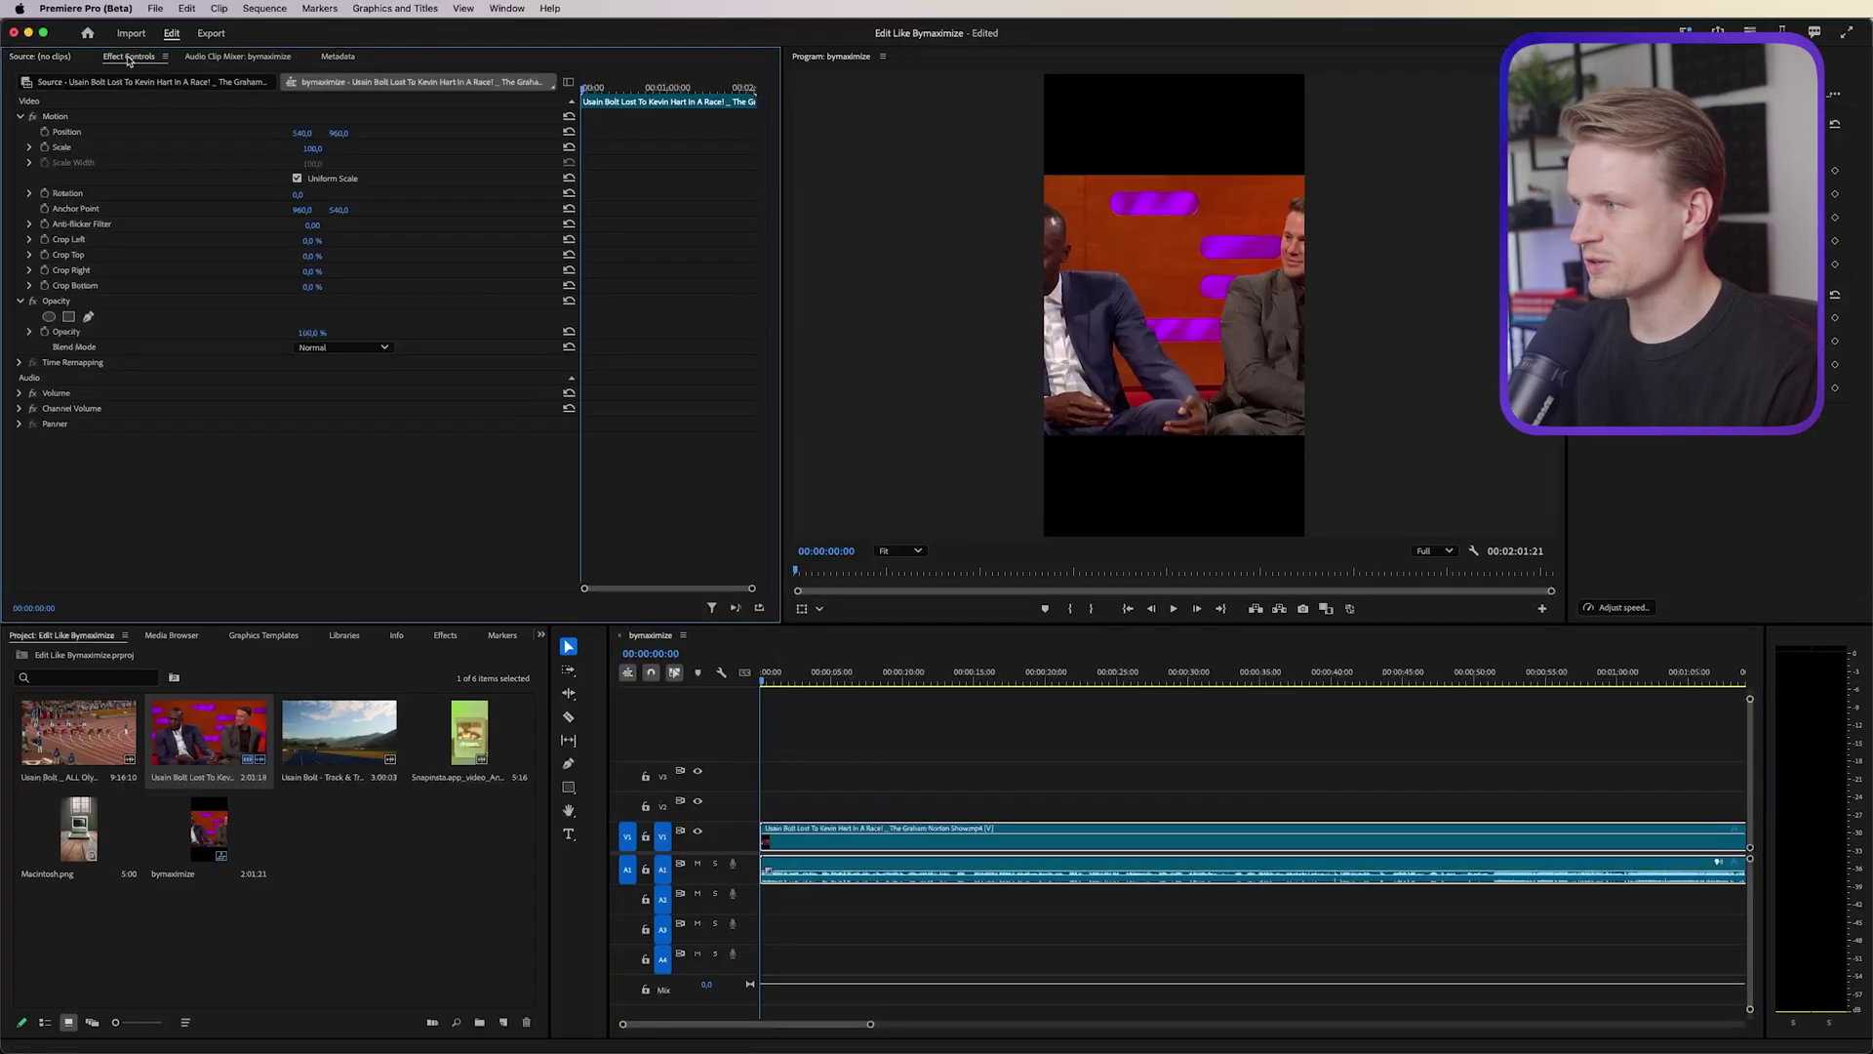
{"action": "left_click_drag", "start_coordinate": [305, 147], "coordinate": [781, 143]}
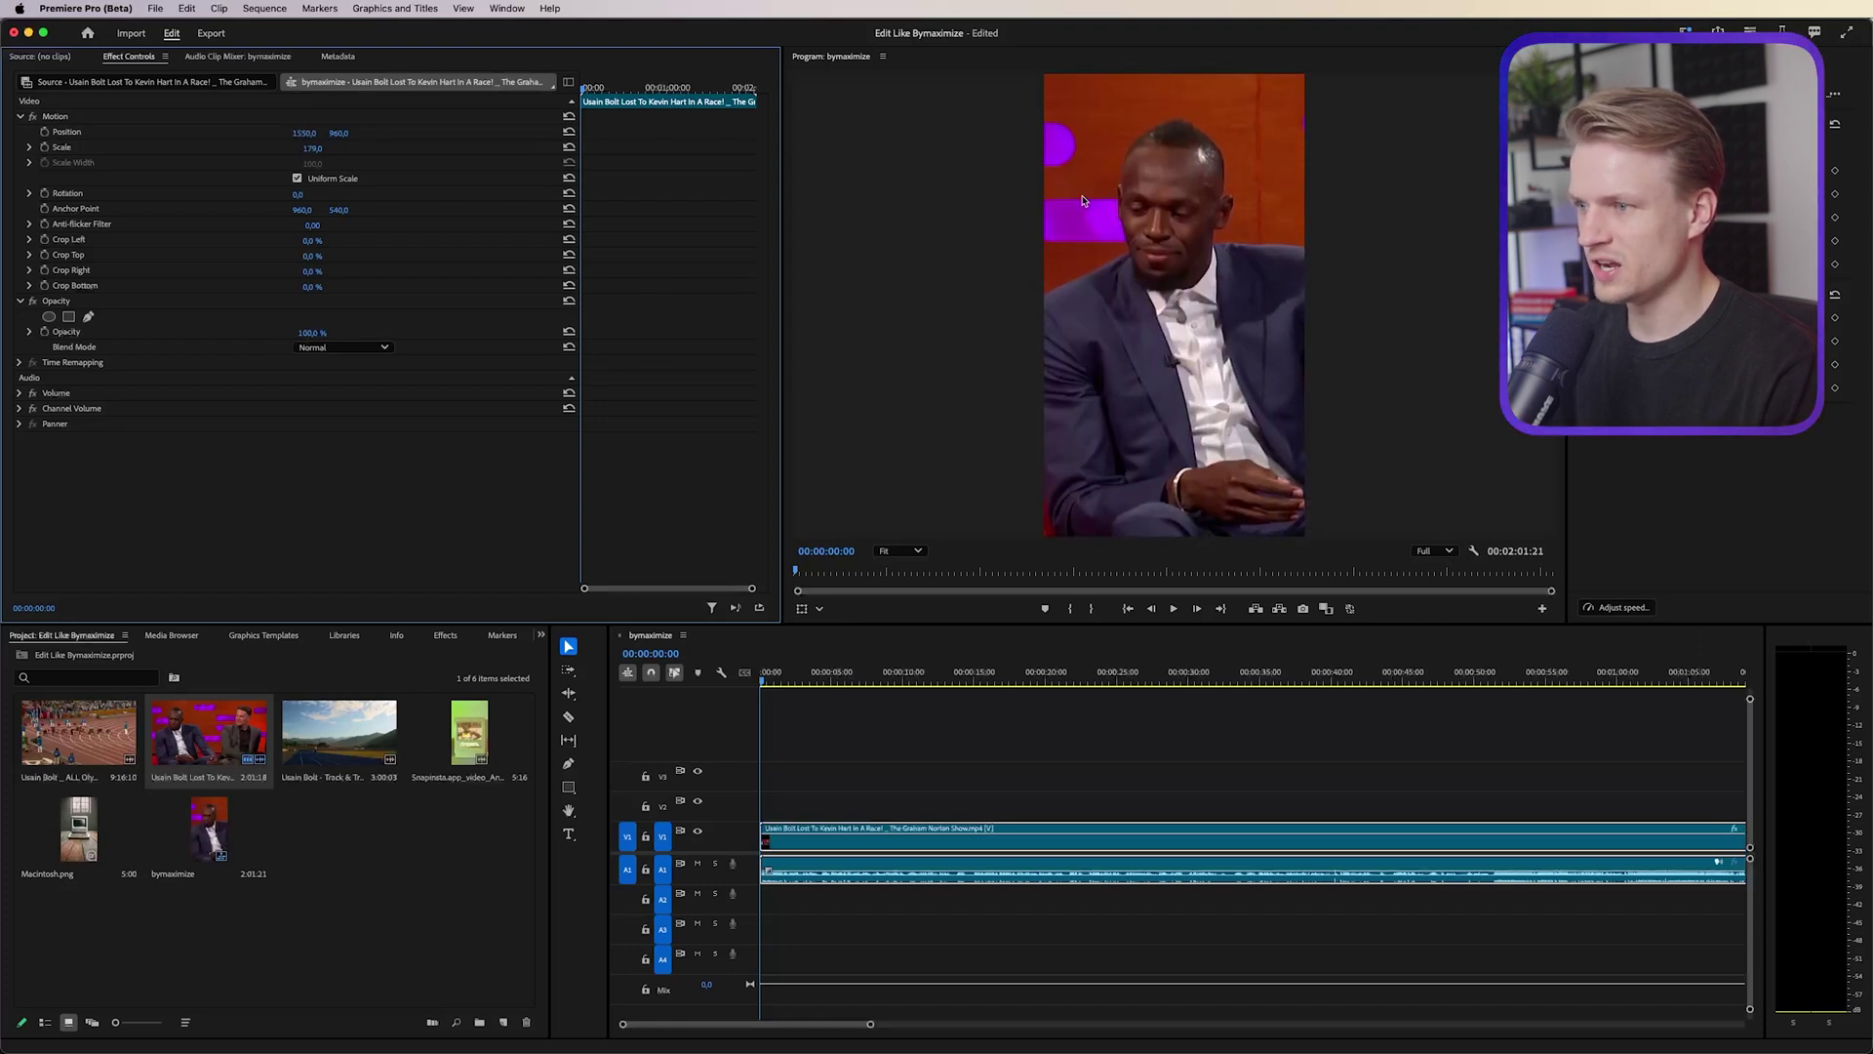
{"action": "left_click", "coordinate": [917, 774]}
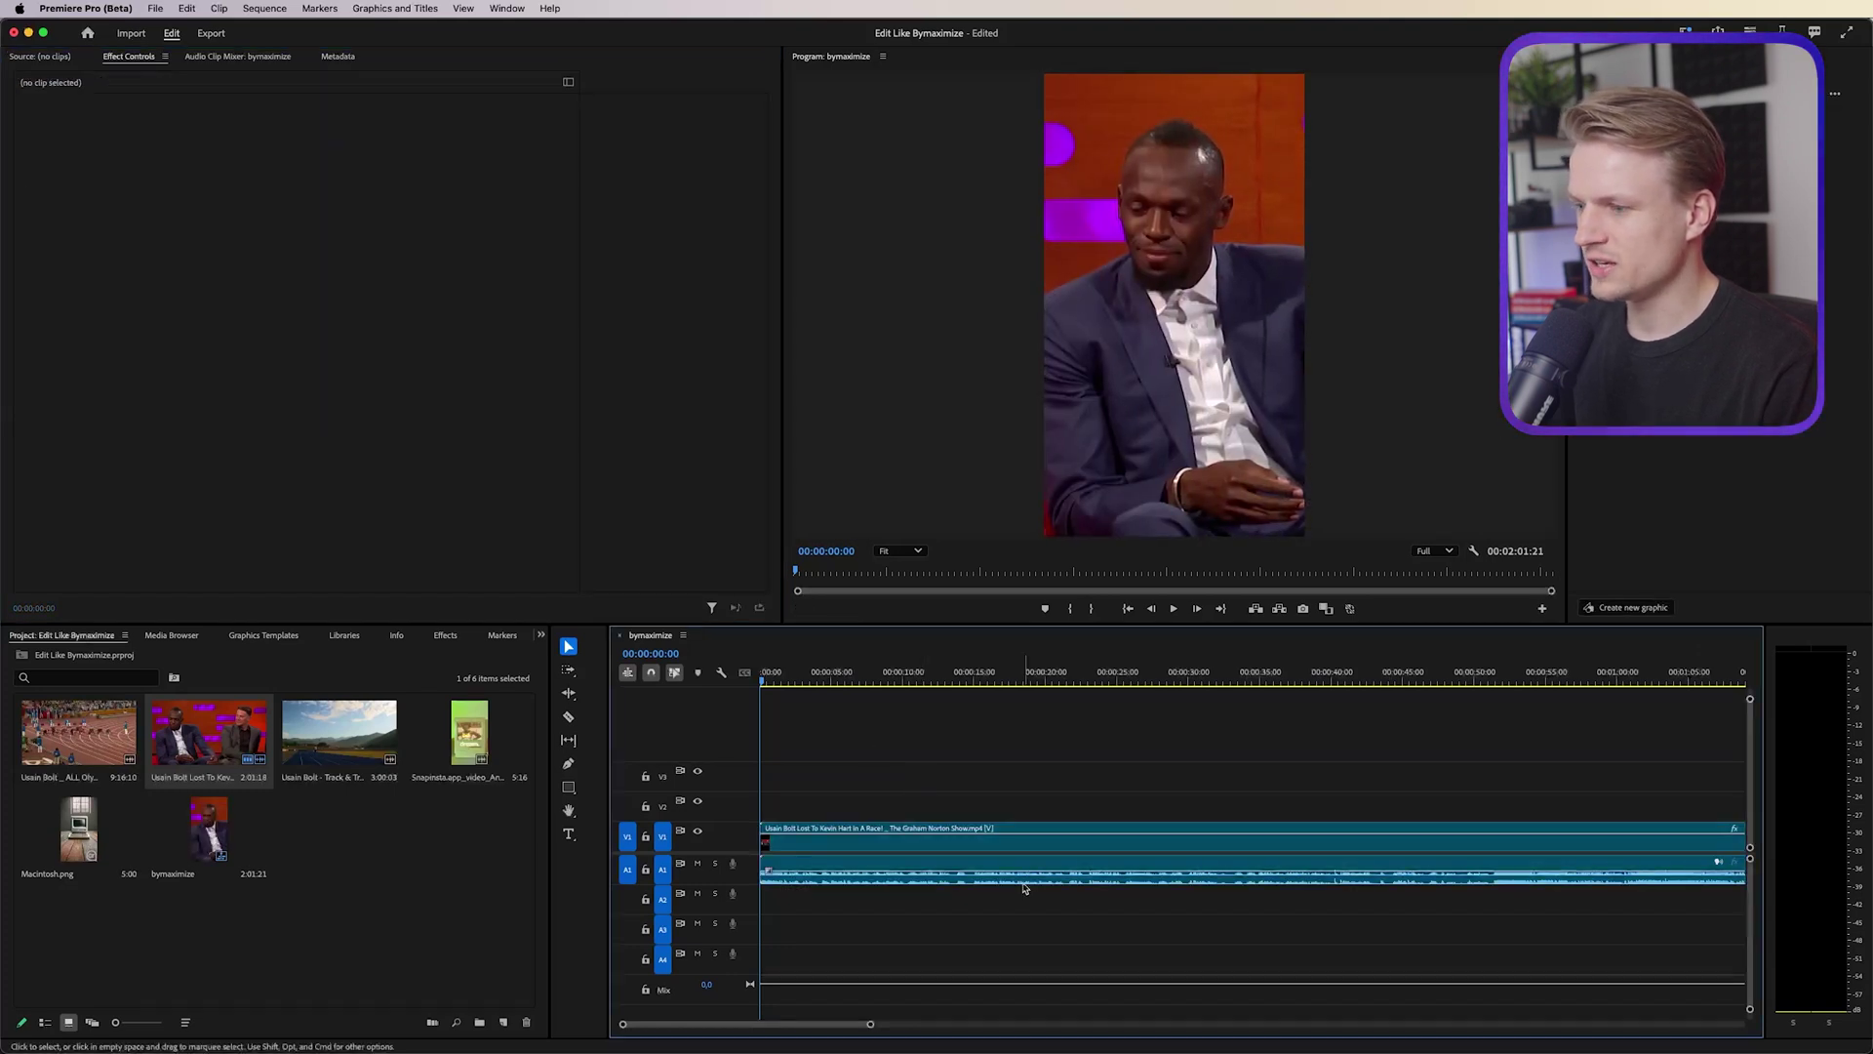
{"action": "left_click", "coordinate": [995, 858]}
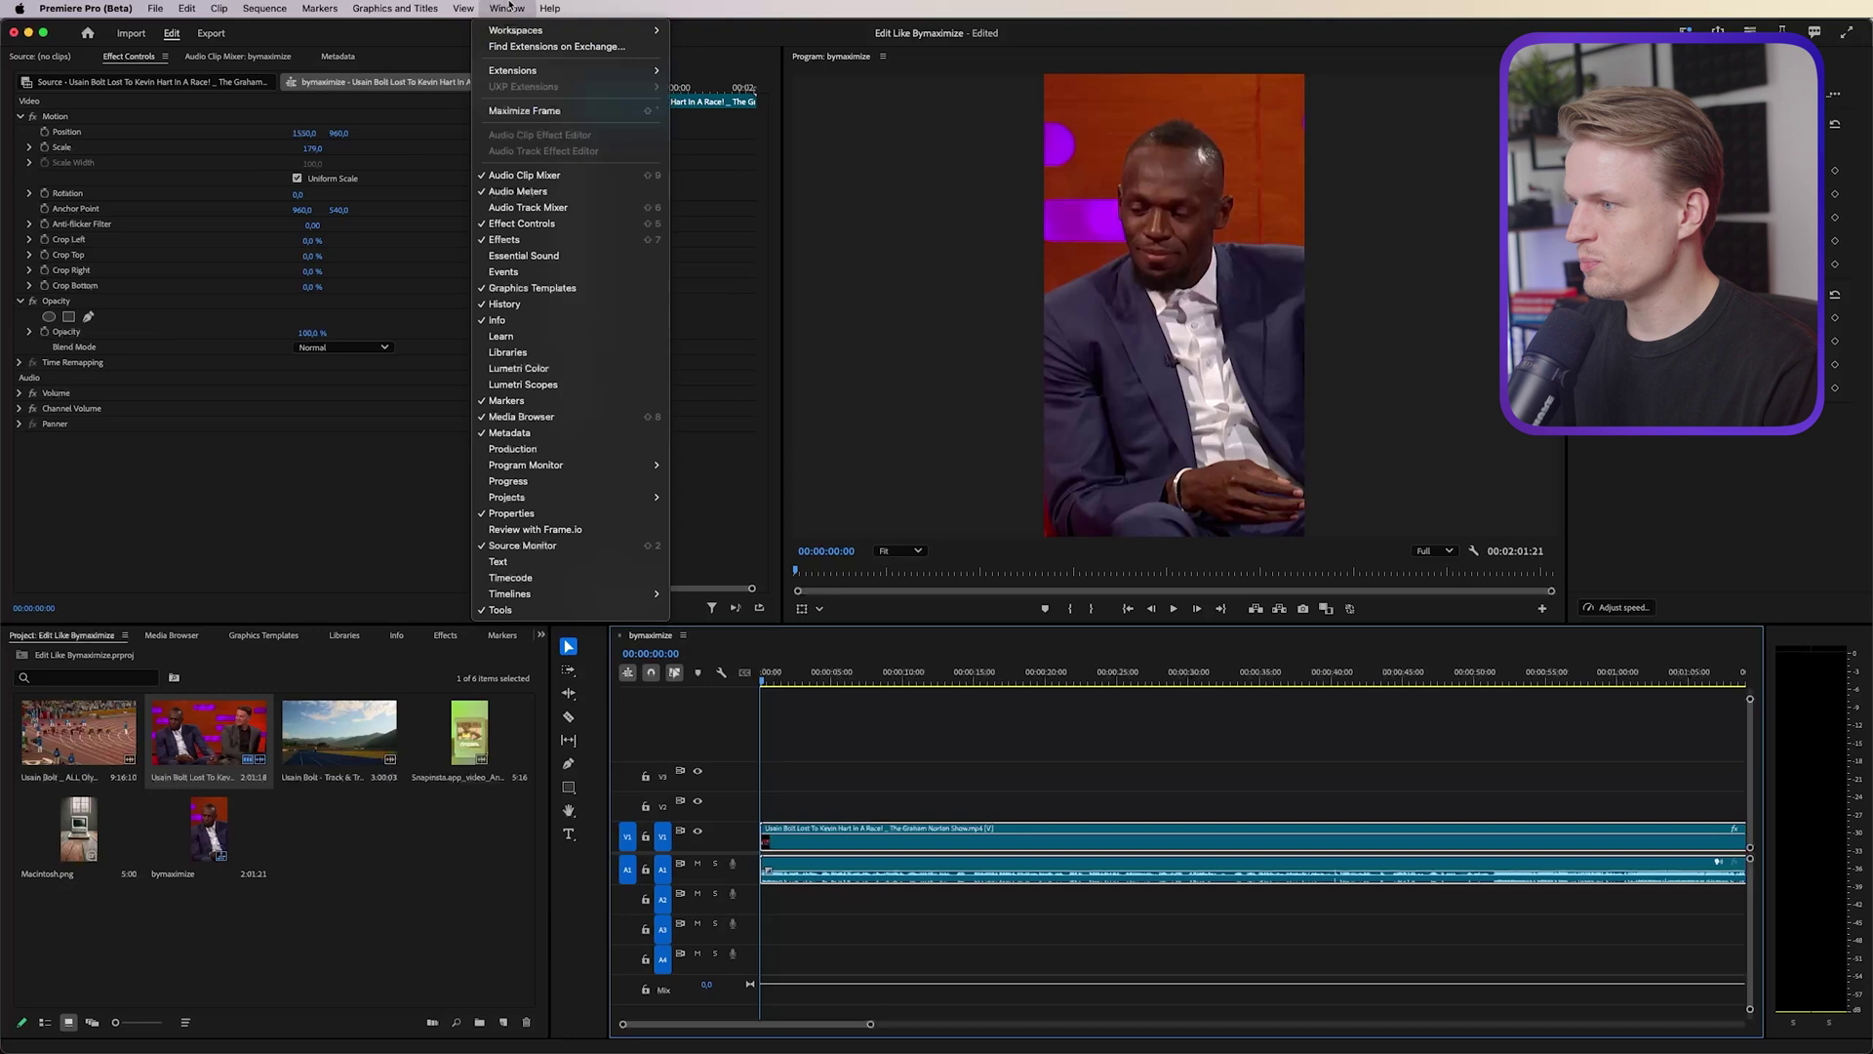
Step: Transcribe the interview clip's speech in the Text panel
{"action": "left_click", "coordinate": [498, 561]}
{"action": "left_click", "coordinate": [28, 74]}
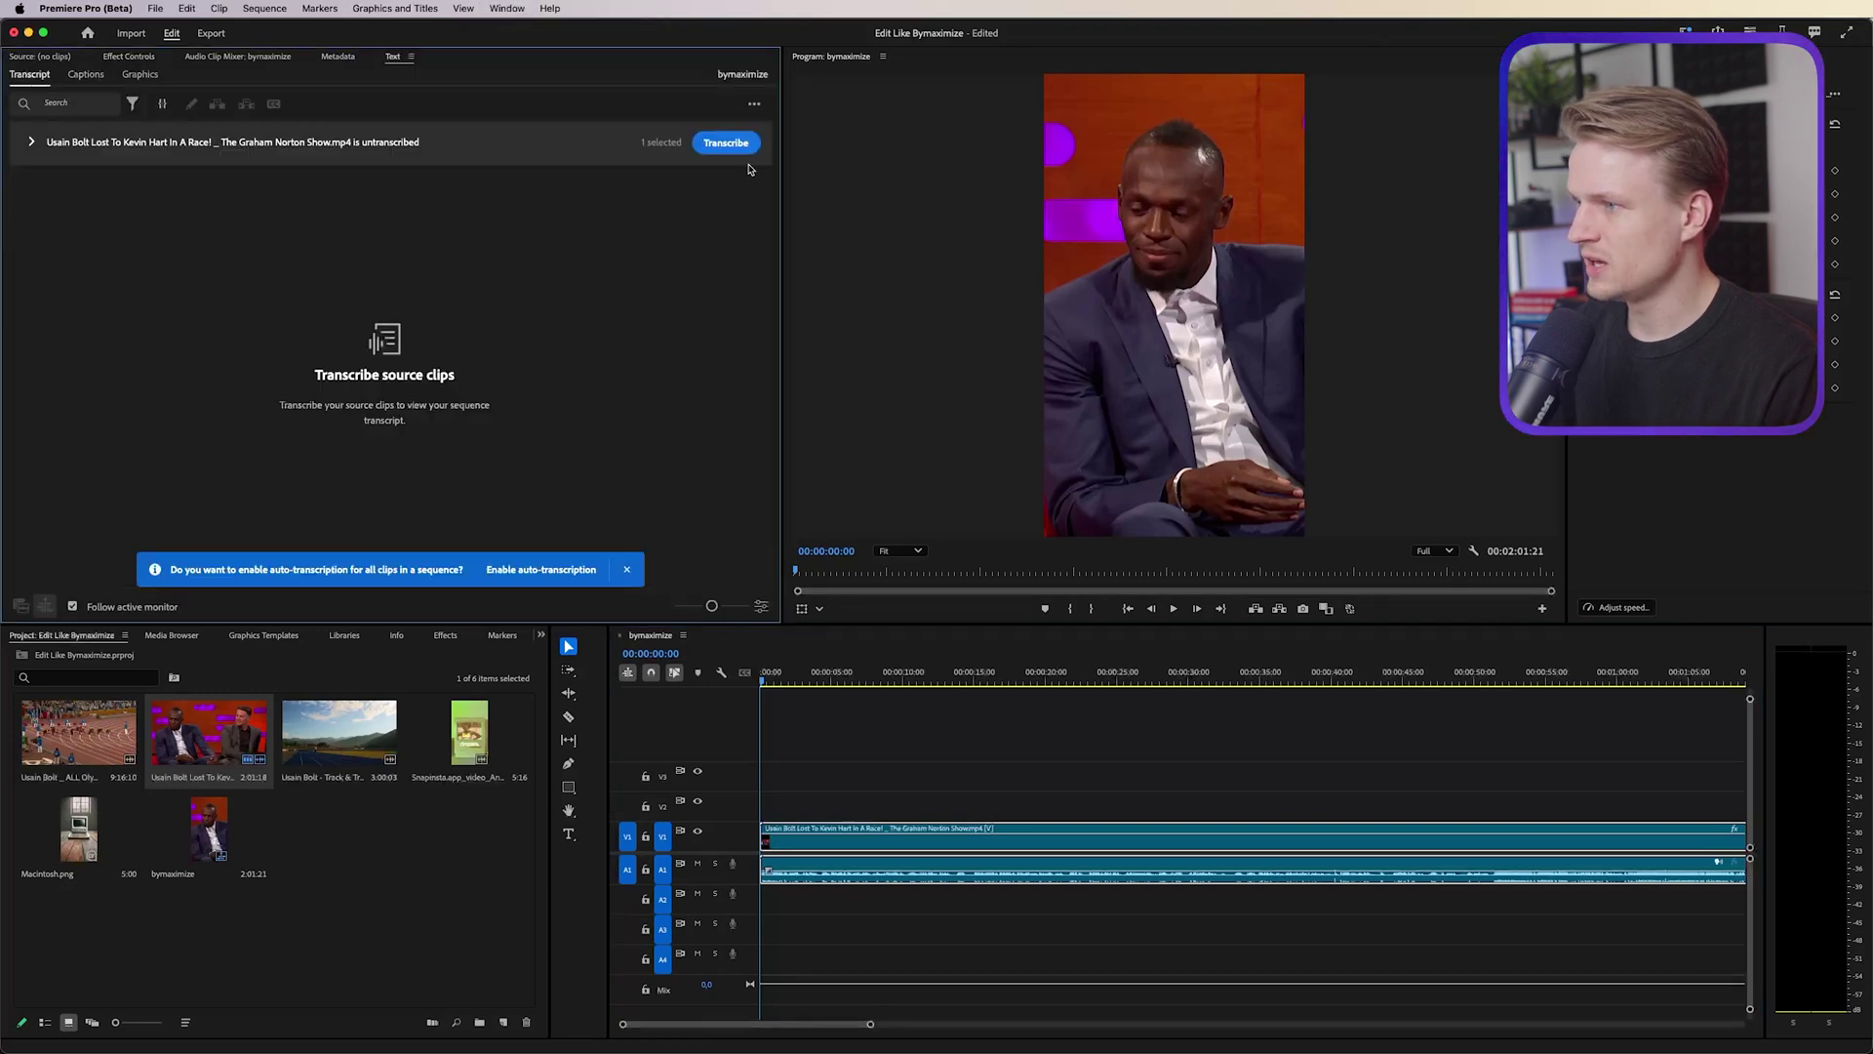
{"action": "left_click", "coordinate": [728, 141]}
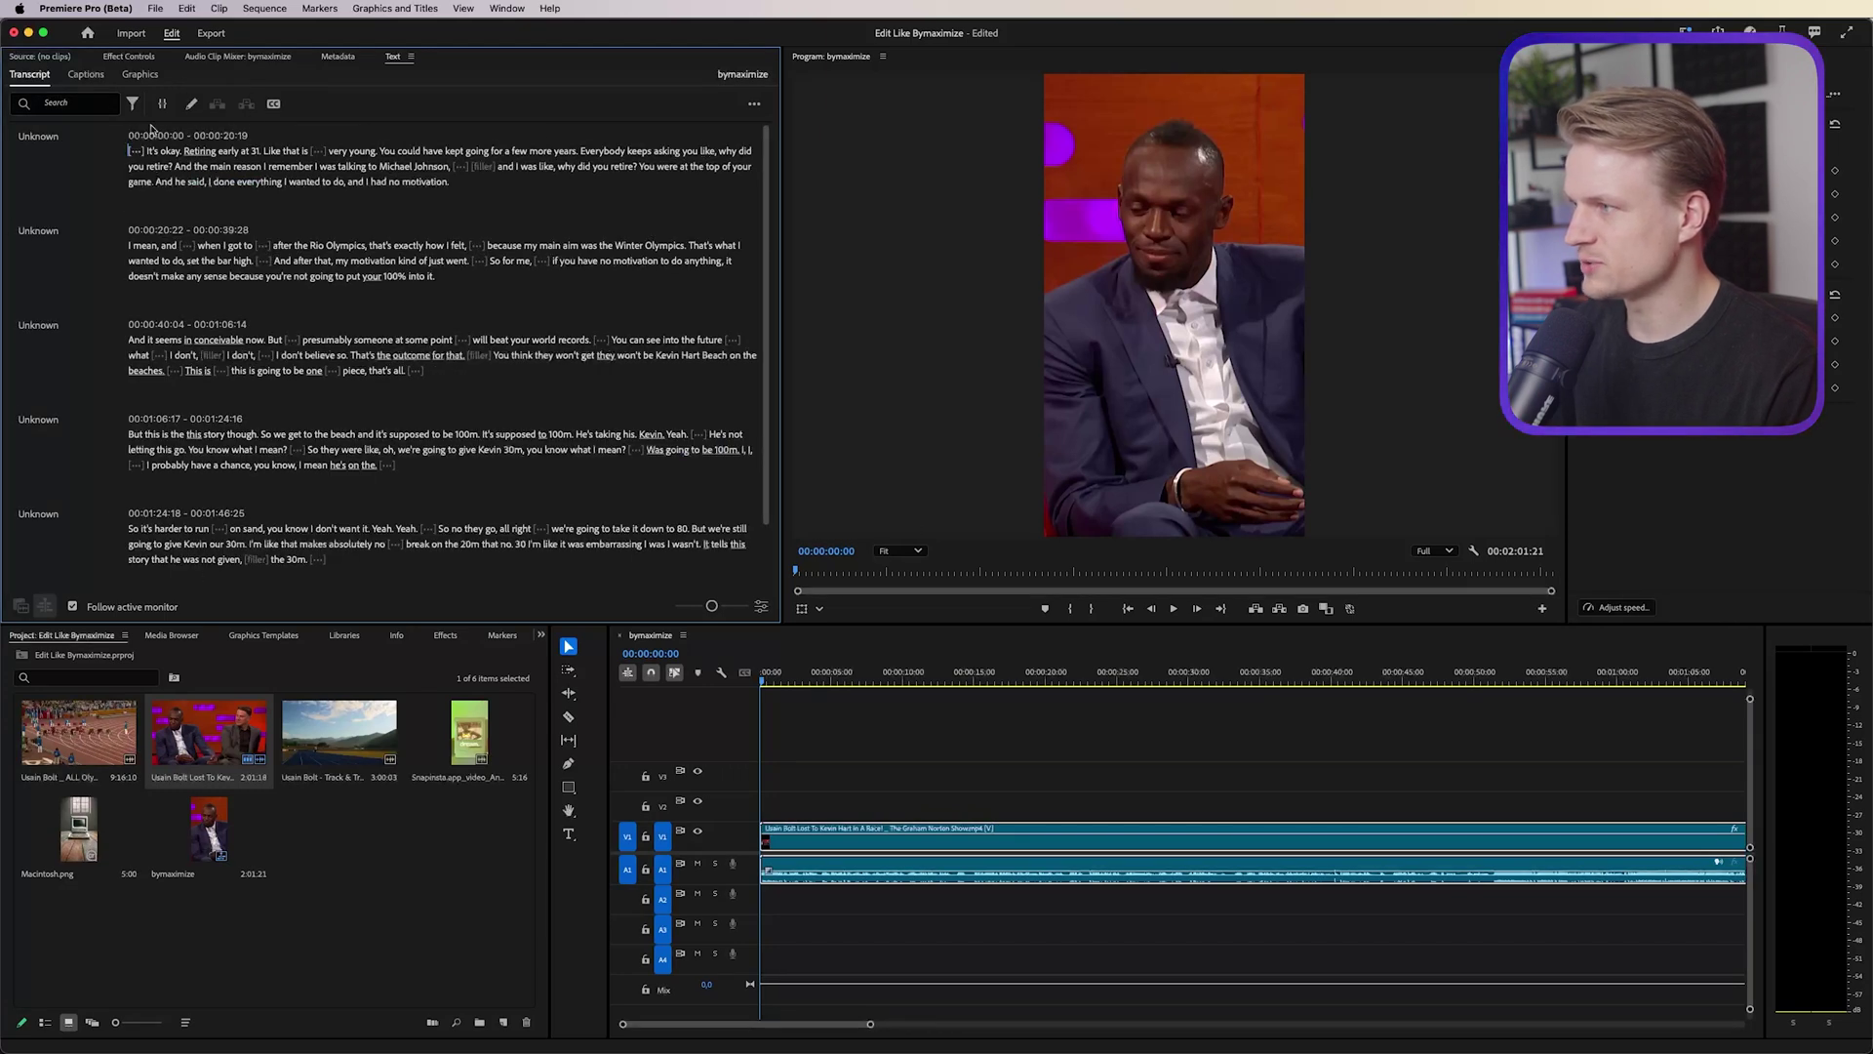
Step: Create short single-line captions from the transcript on a Subtitle track
{"action": "left_click", "coordinate": [76, 75]}
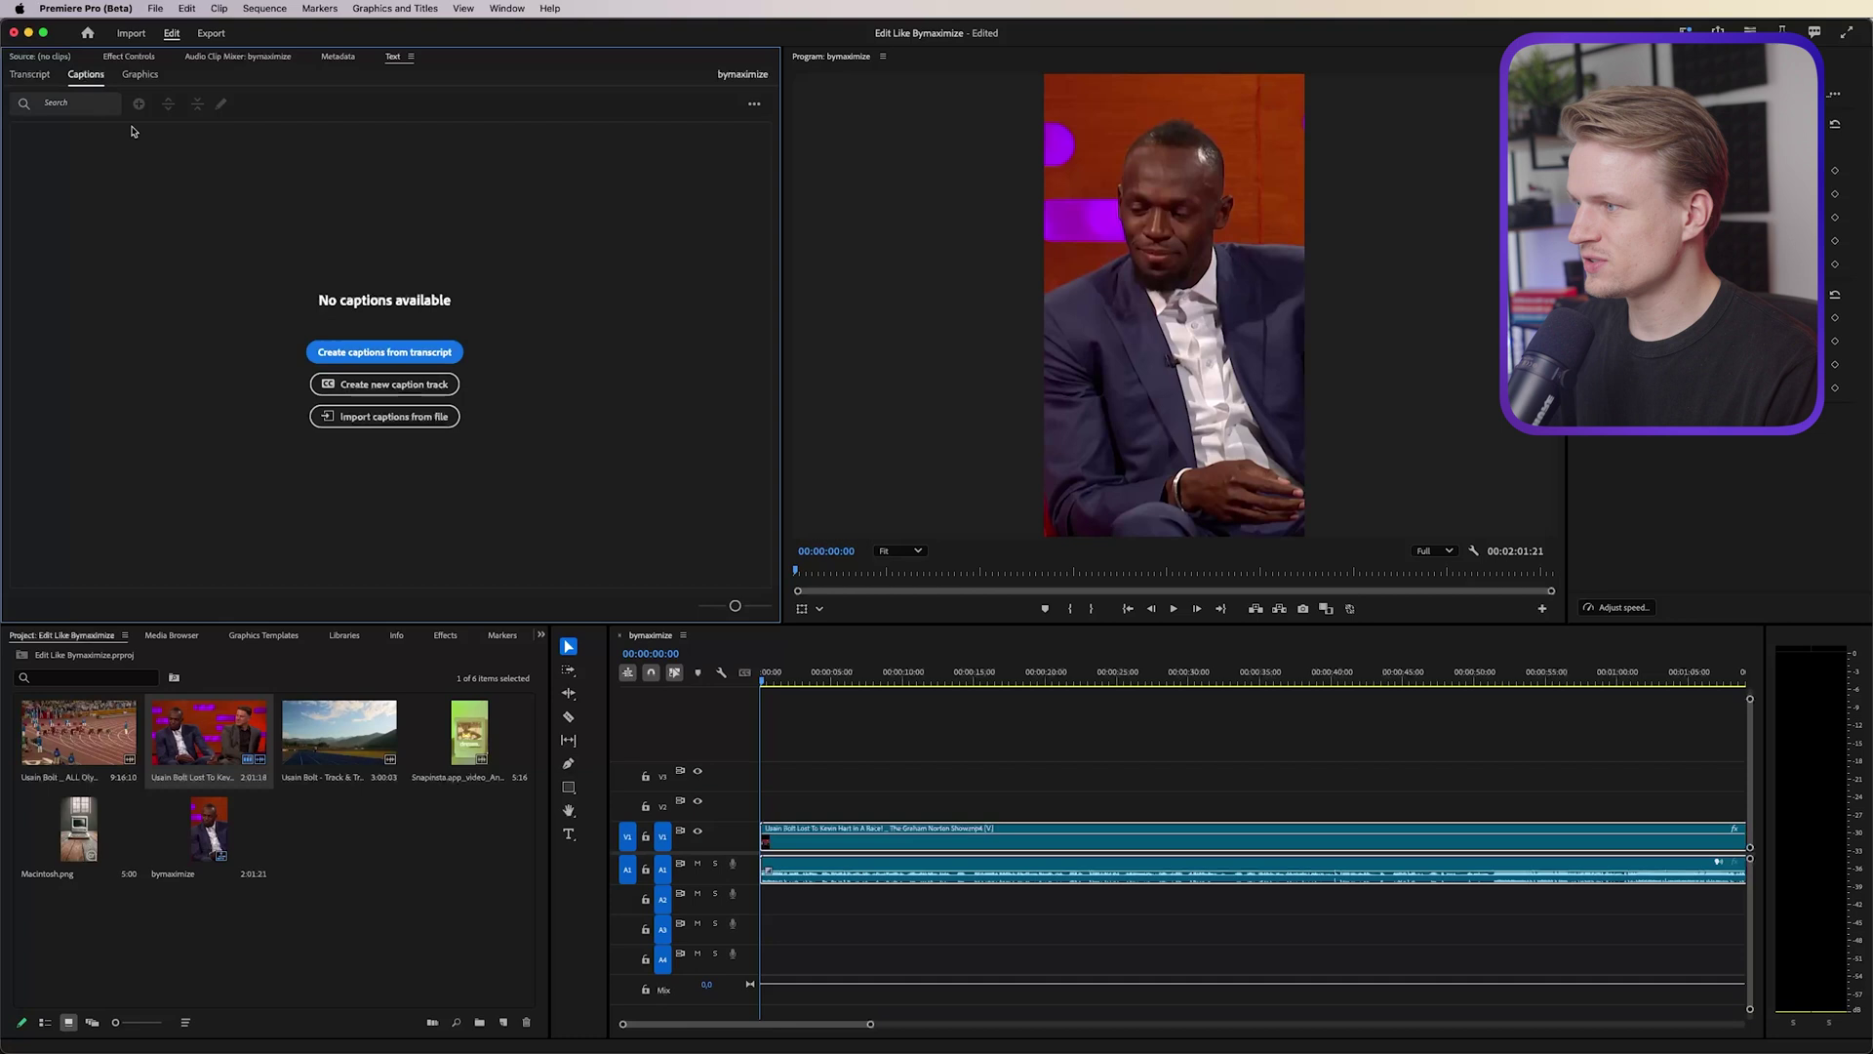
{"action": "left_click", "coordinate": [407, 354]}
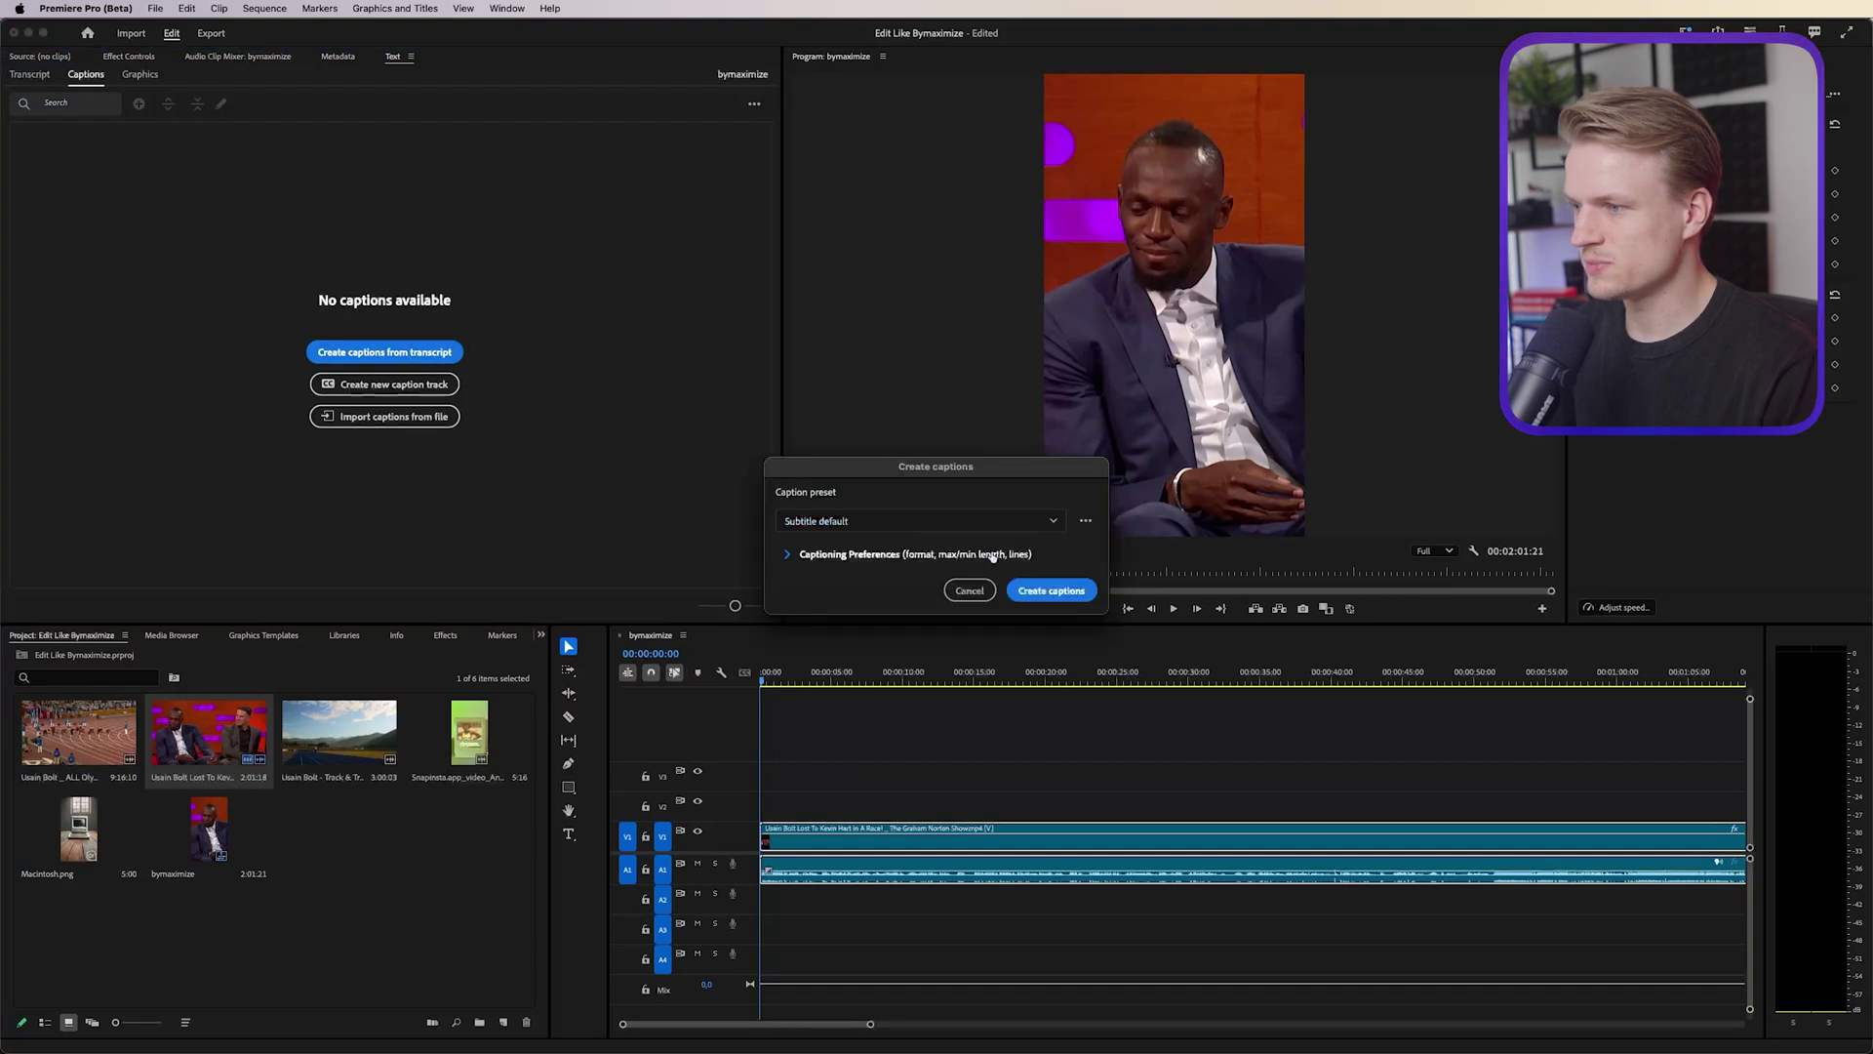
{"action": "left_click", "coordinate": [866, 554]}
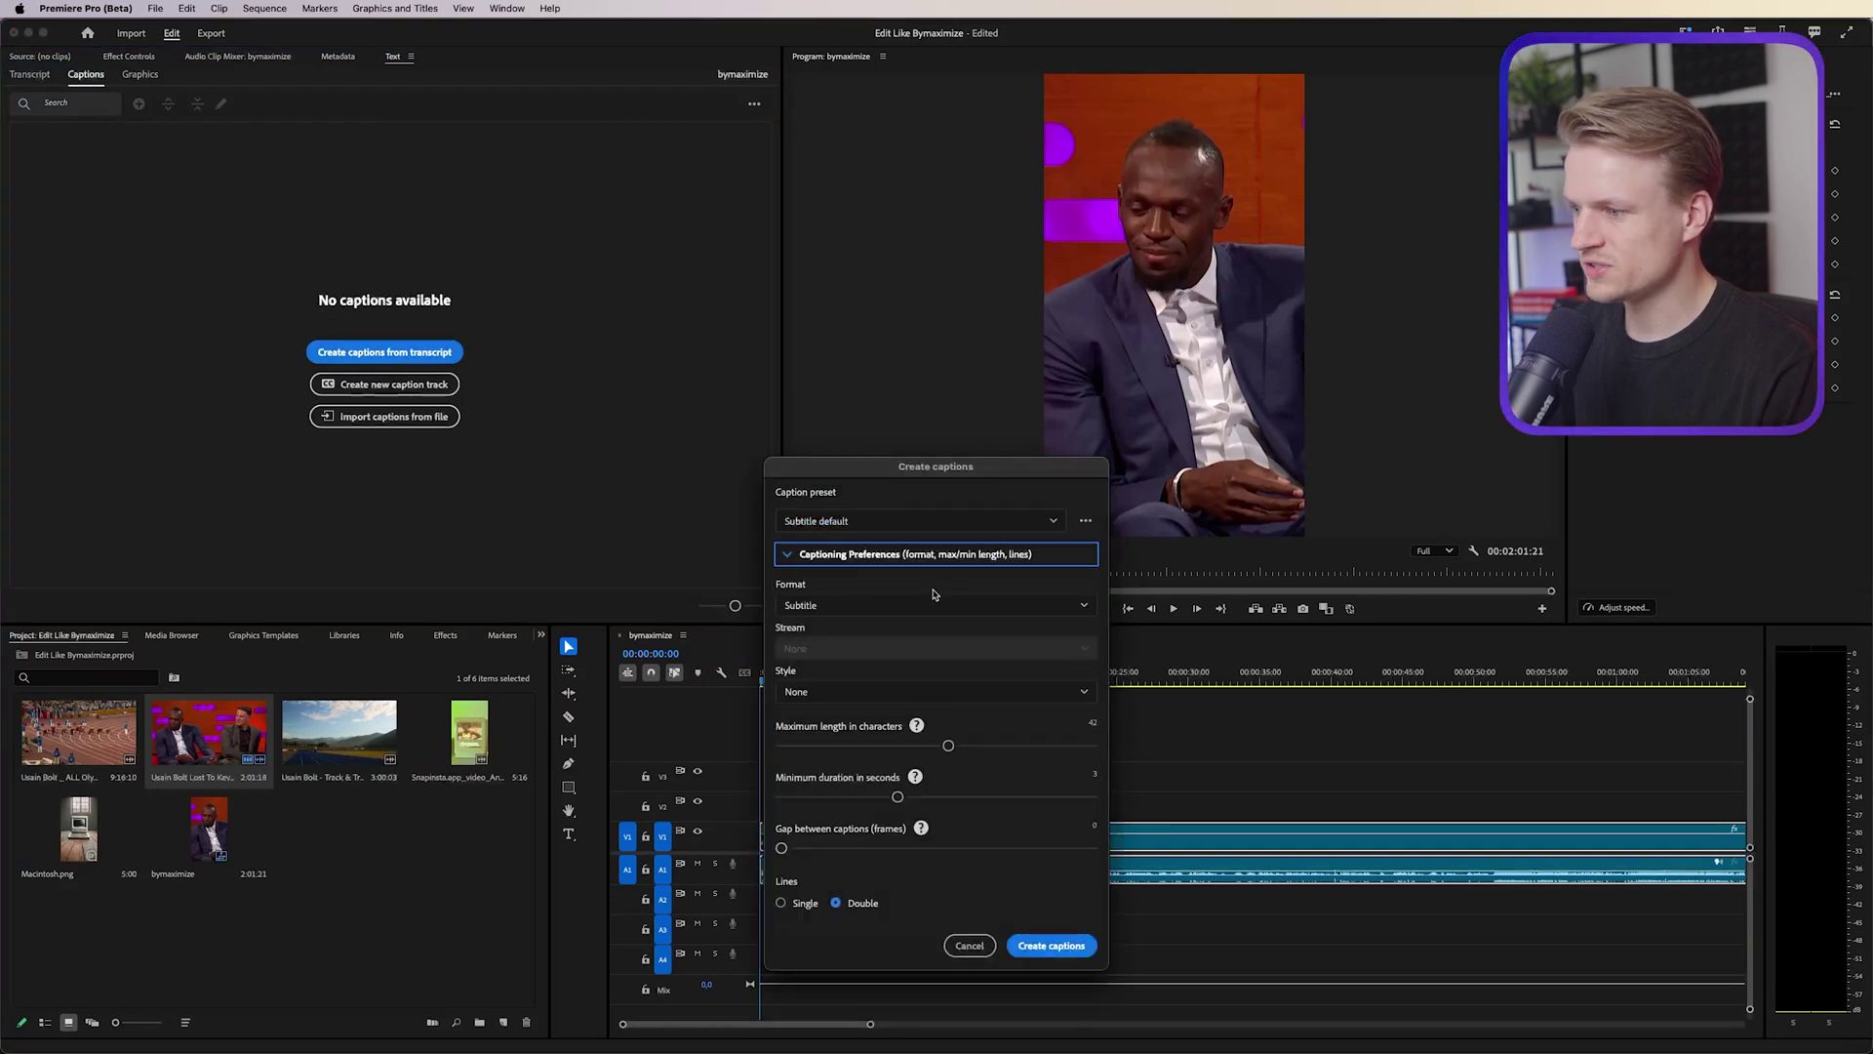
{"action": "left_click", "coordinate": [785, 903]}
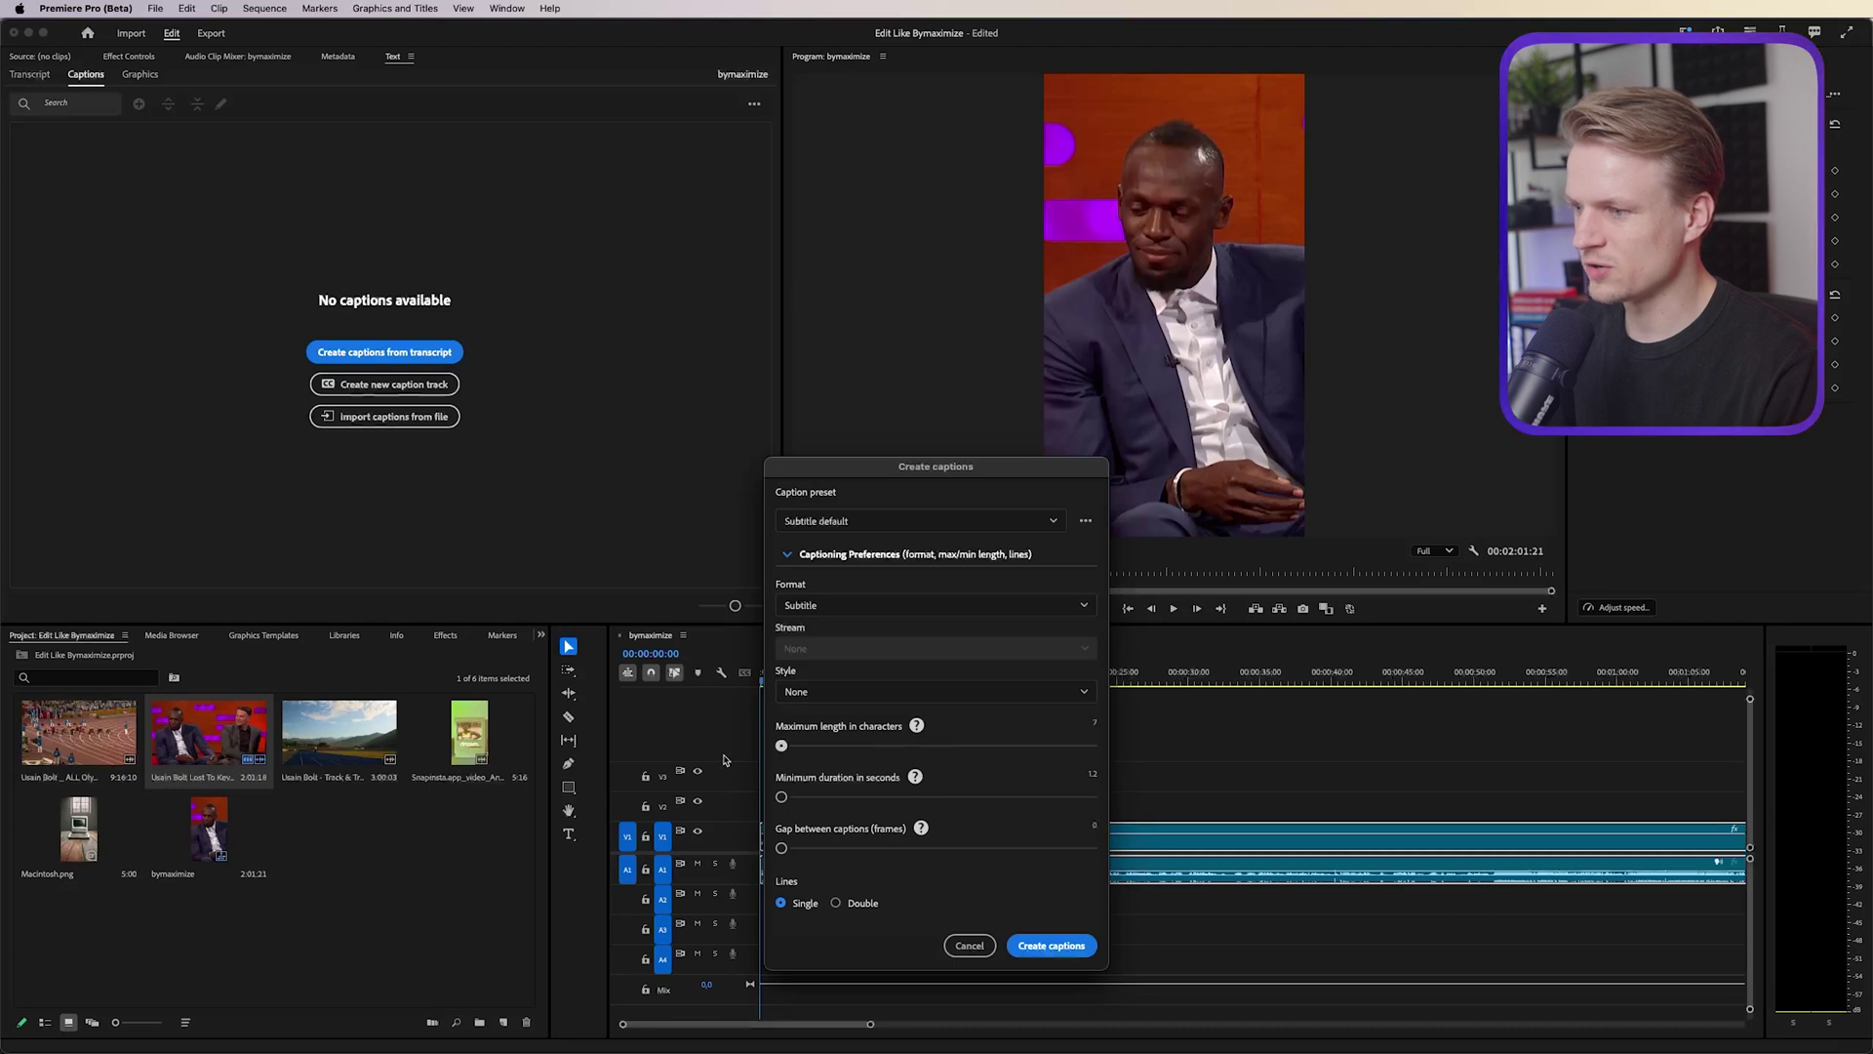
{"action": "left_click", "coordinate": [1060, 946]}
{"action": "key", "text": "="}
{"action": "key", "text": "="}
{"action": "key", "text": "="}
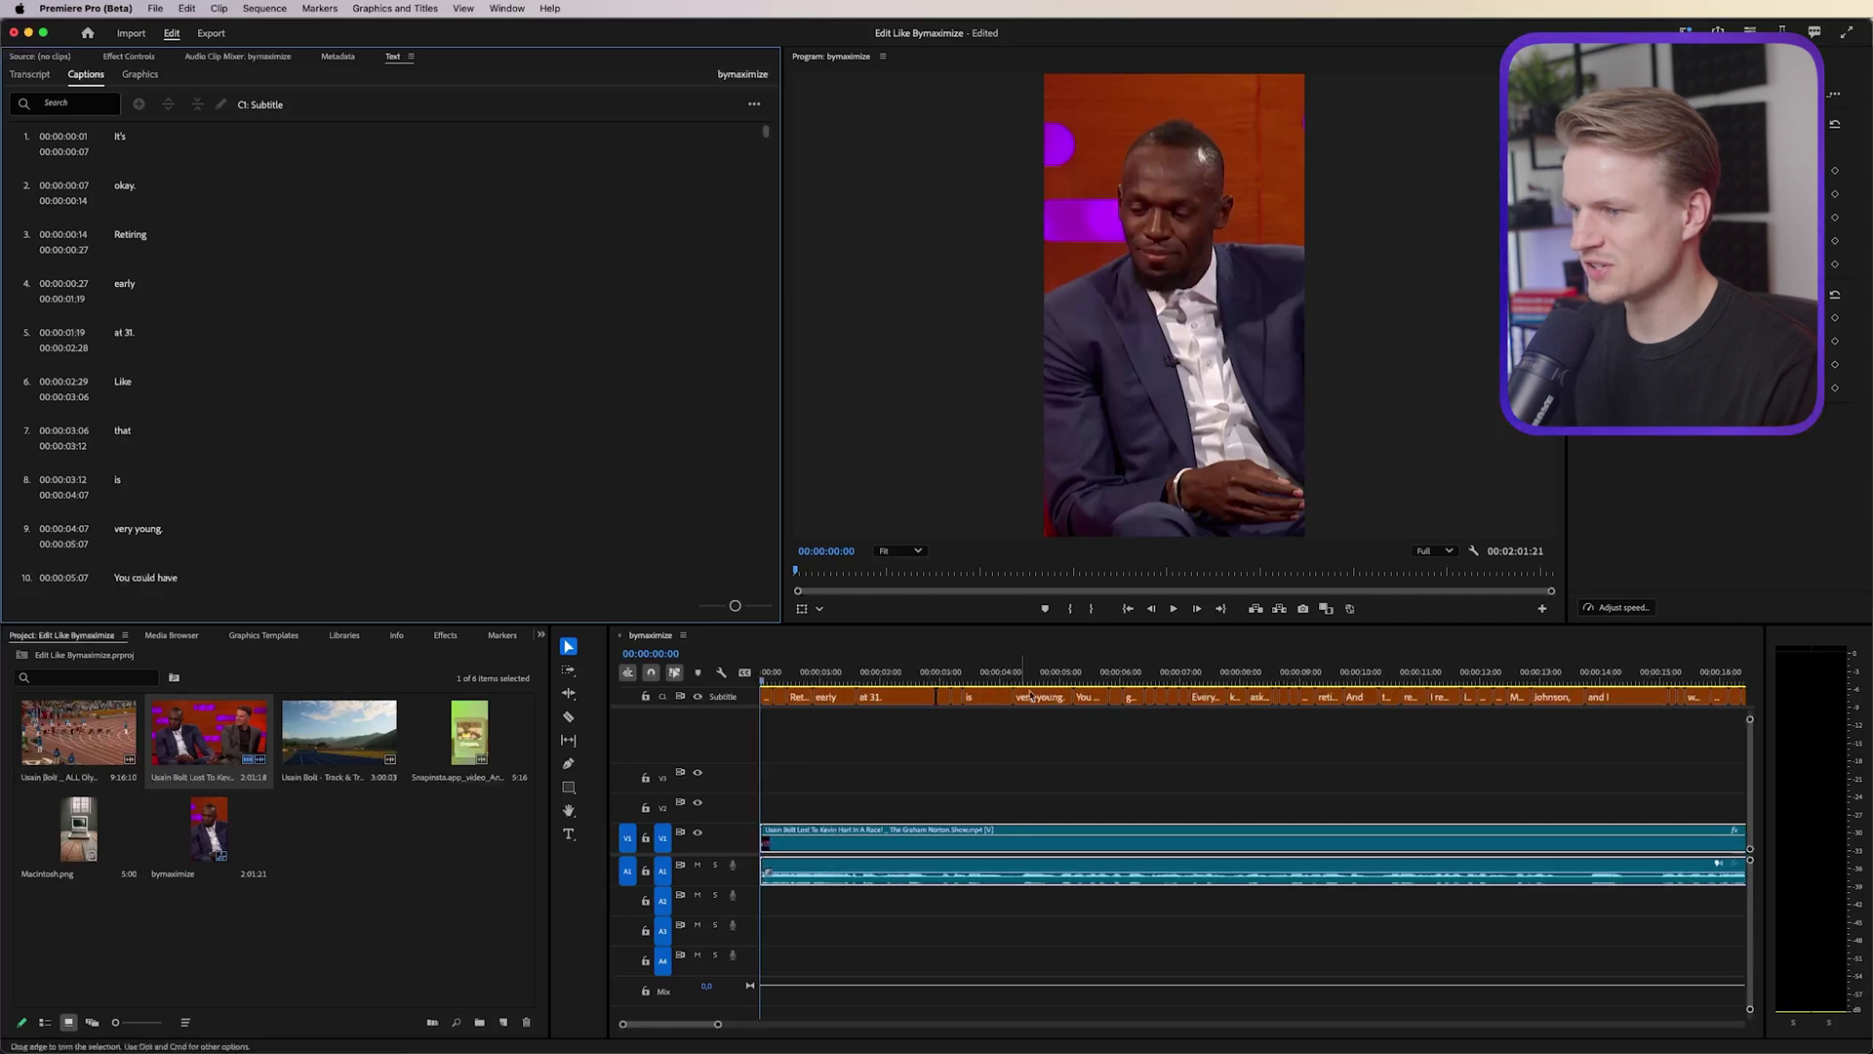
Step: Extend the 'at 31.' caption's end to close the gap before the next caption
{"action": "key", "text": "="}
{"action": "left_click_drag", "start_coordinate": [1002, 697], "coordinate": [1007, 697]}
{"action": "left_click", "coordinate": [834, 675]}
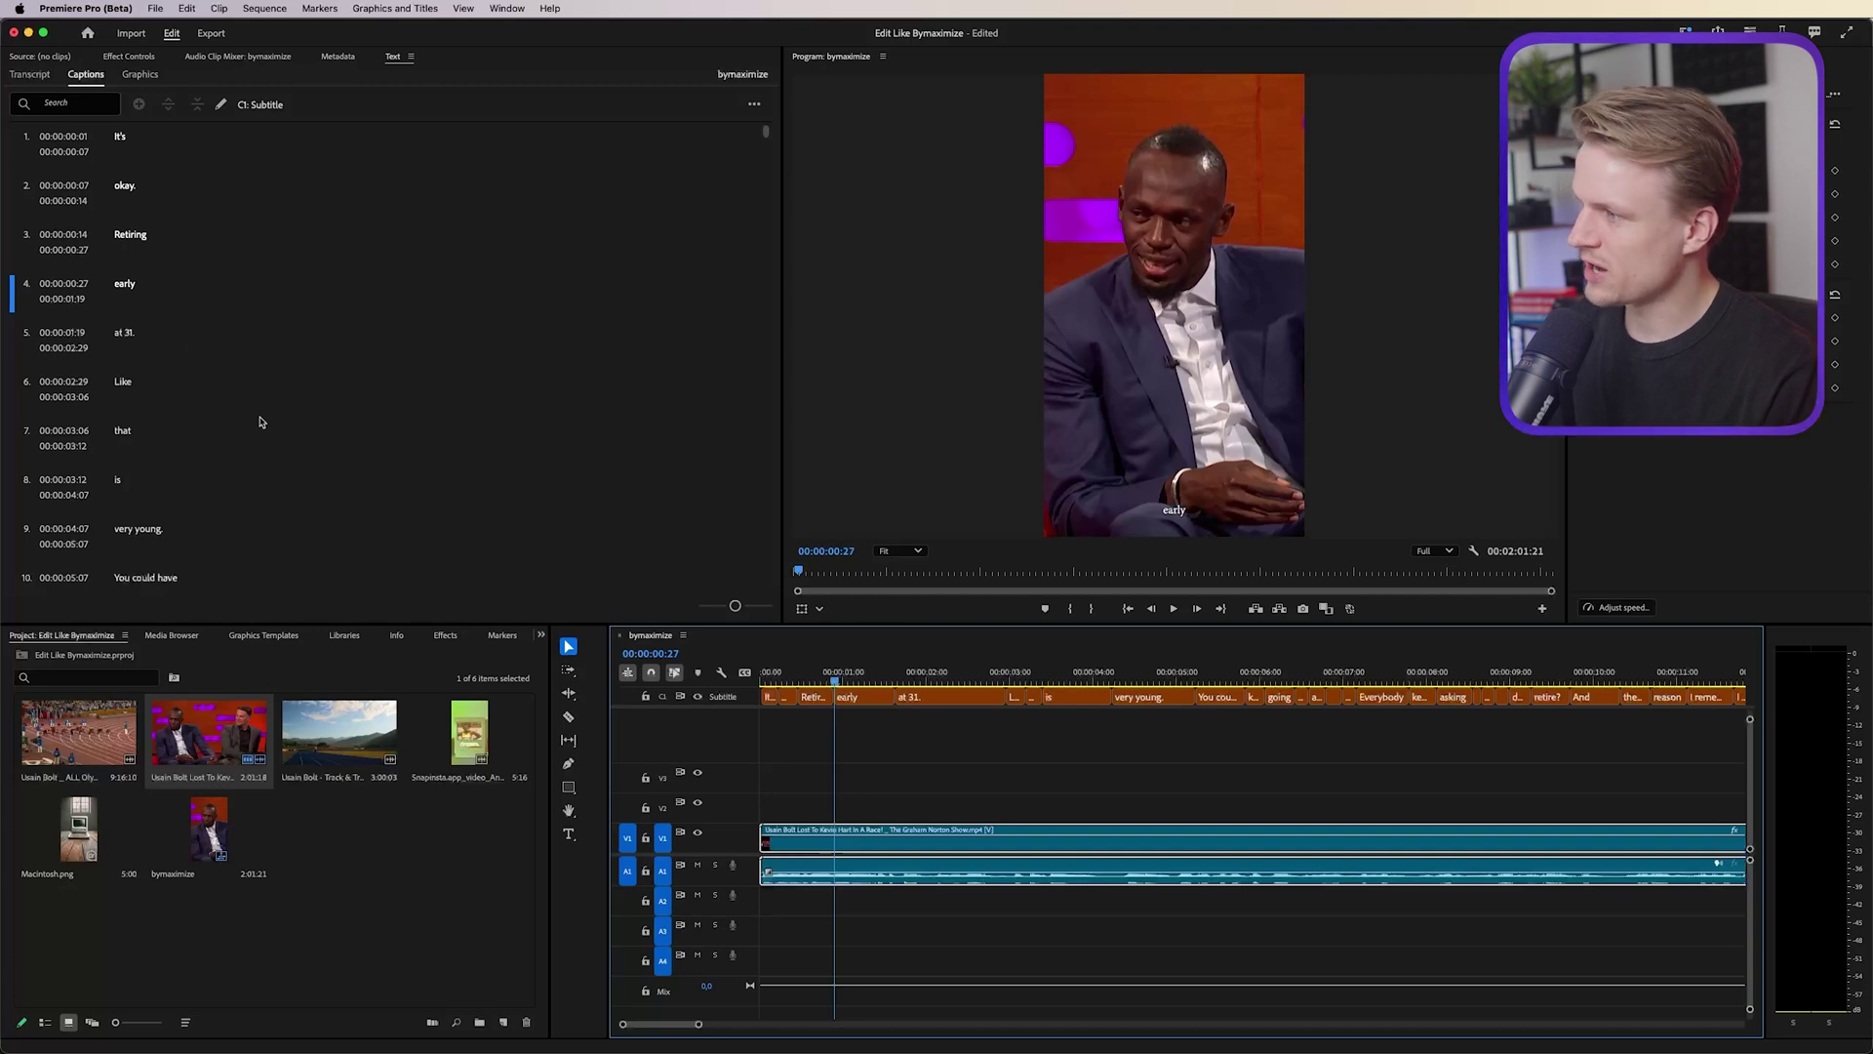
Step: Merge the 'Like' and 'that' captions, then undo so they stay separate
{"action": "left_click", "coordinate": [150, 403]}
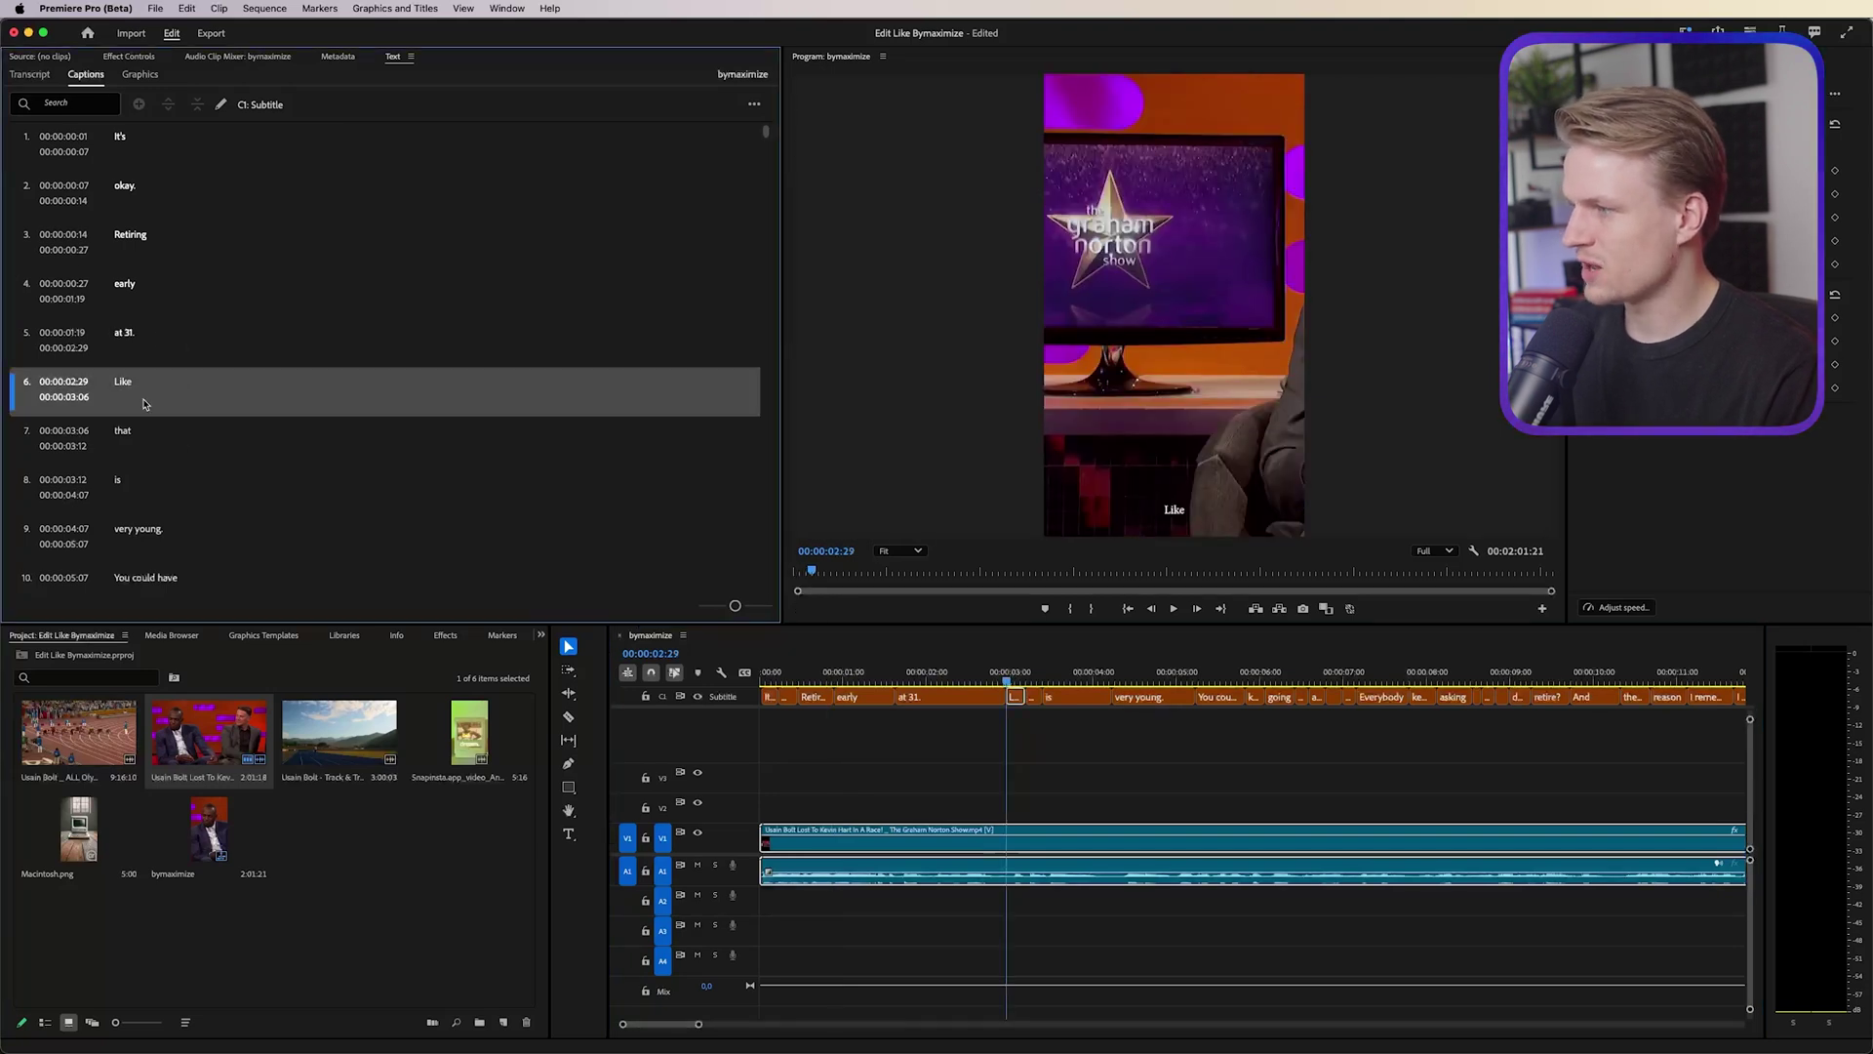
{"action": "left_click", "coordinate": [152, 448], "text": "shift"}
{"action": "scroll", "coordinate": [379, 421], "scroll_direction": "down", "scroll_amount": 2}
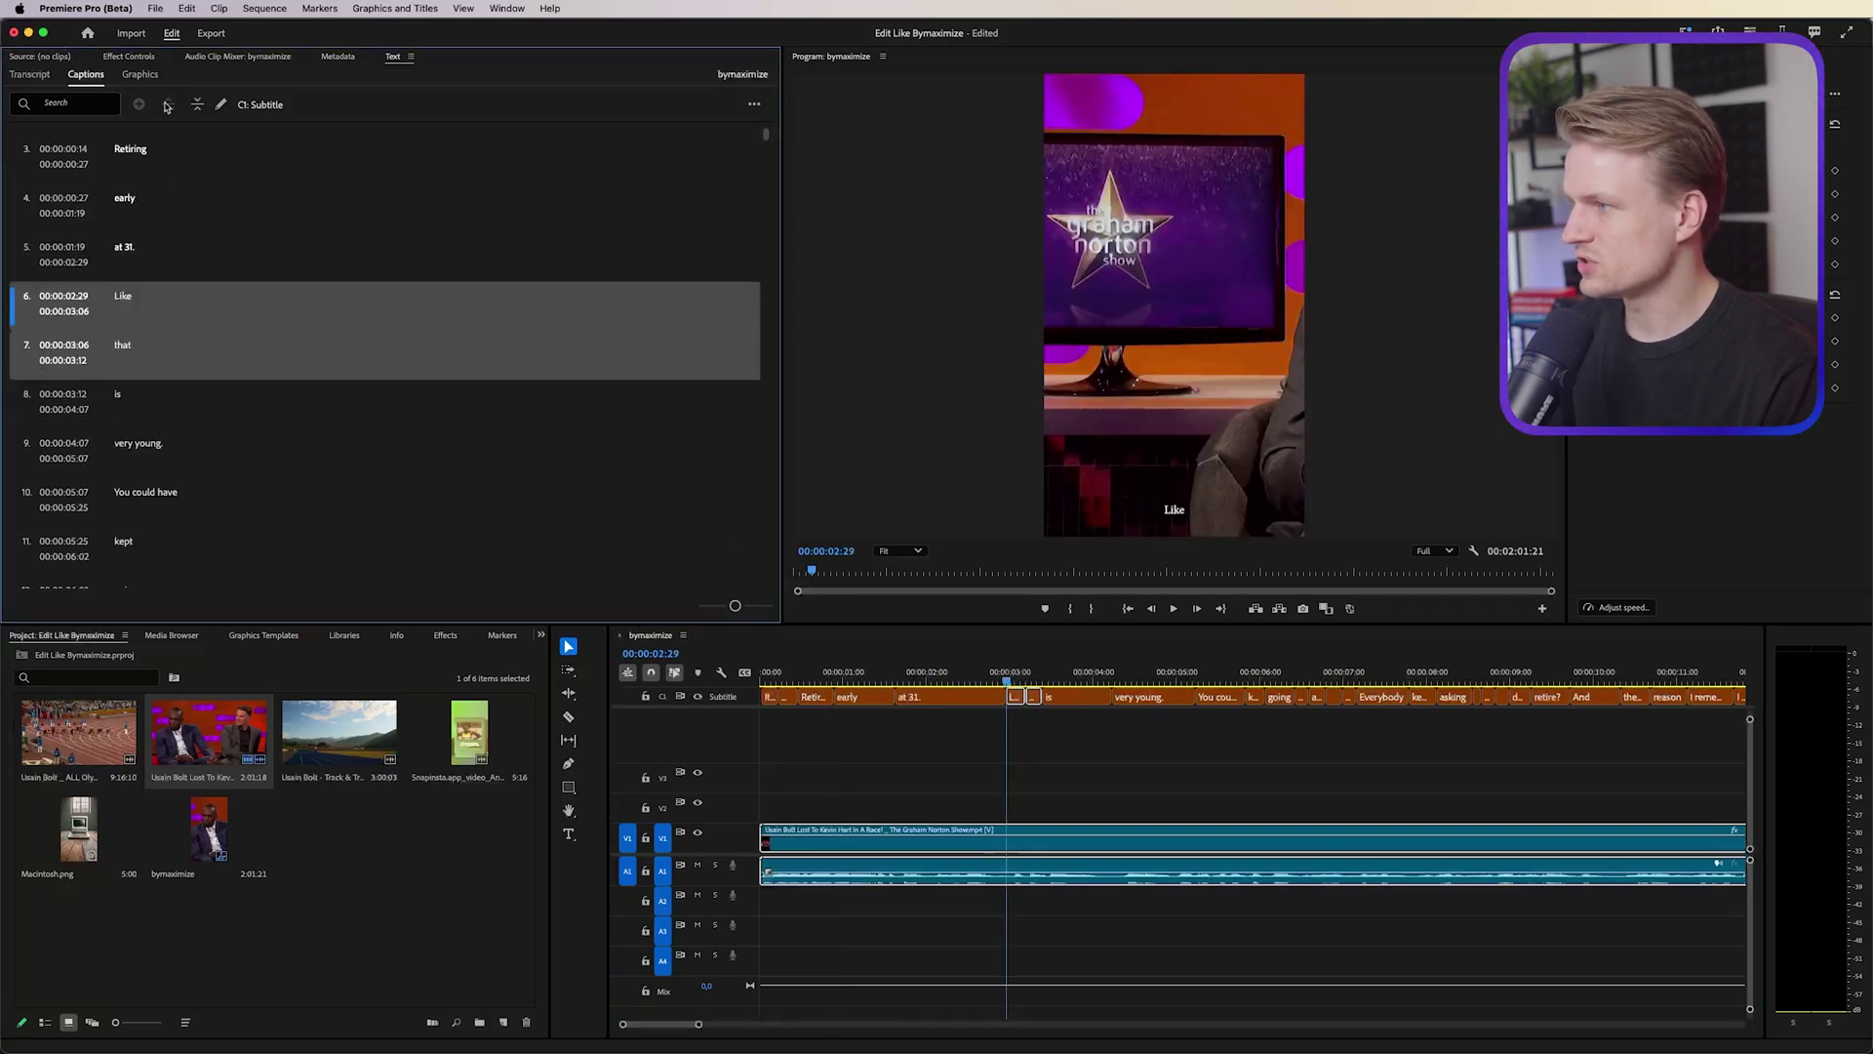
{"action": "left_click", "coordinate": [199, 105]}
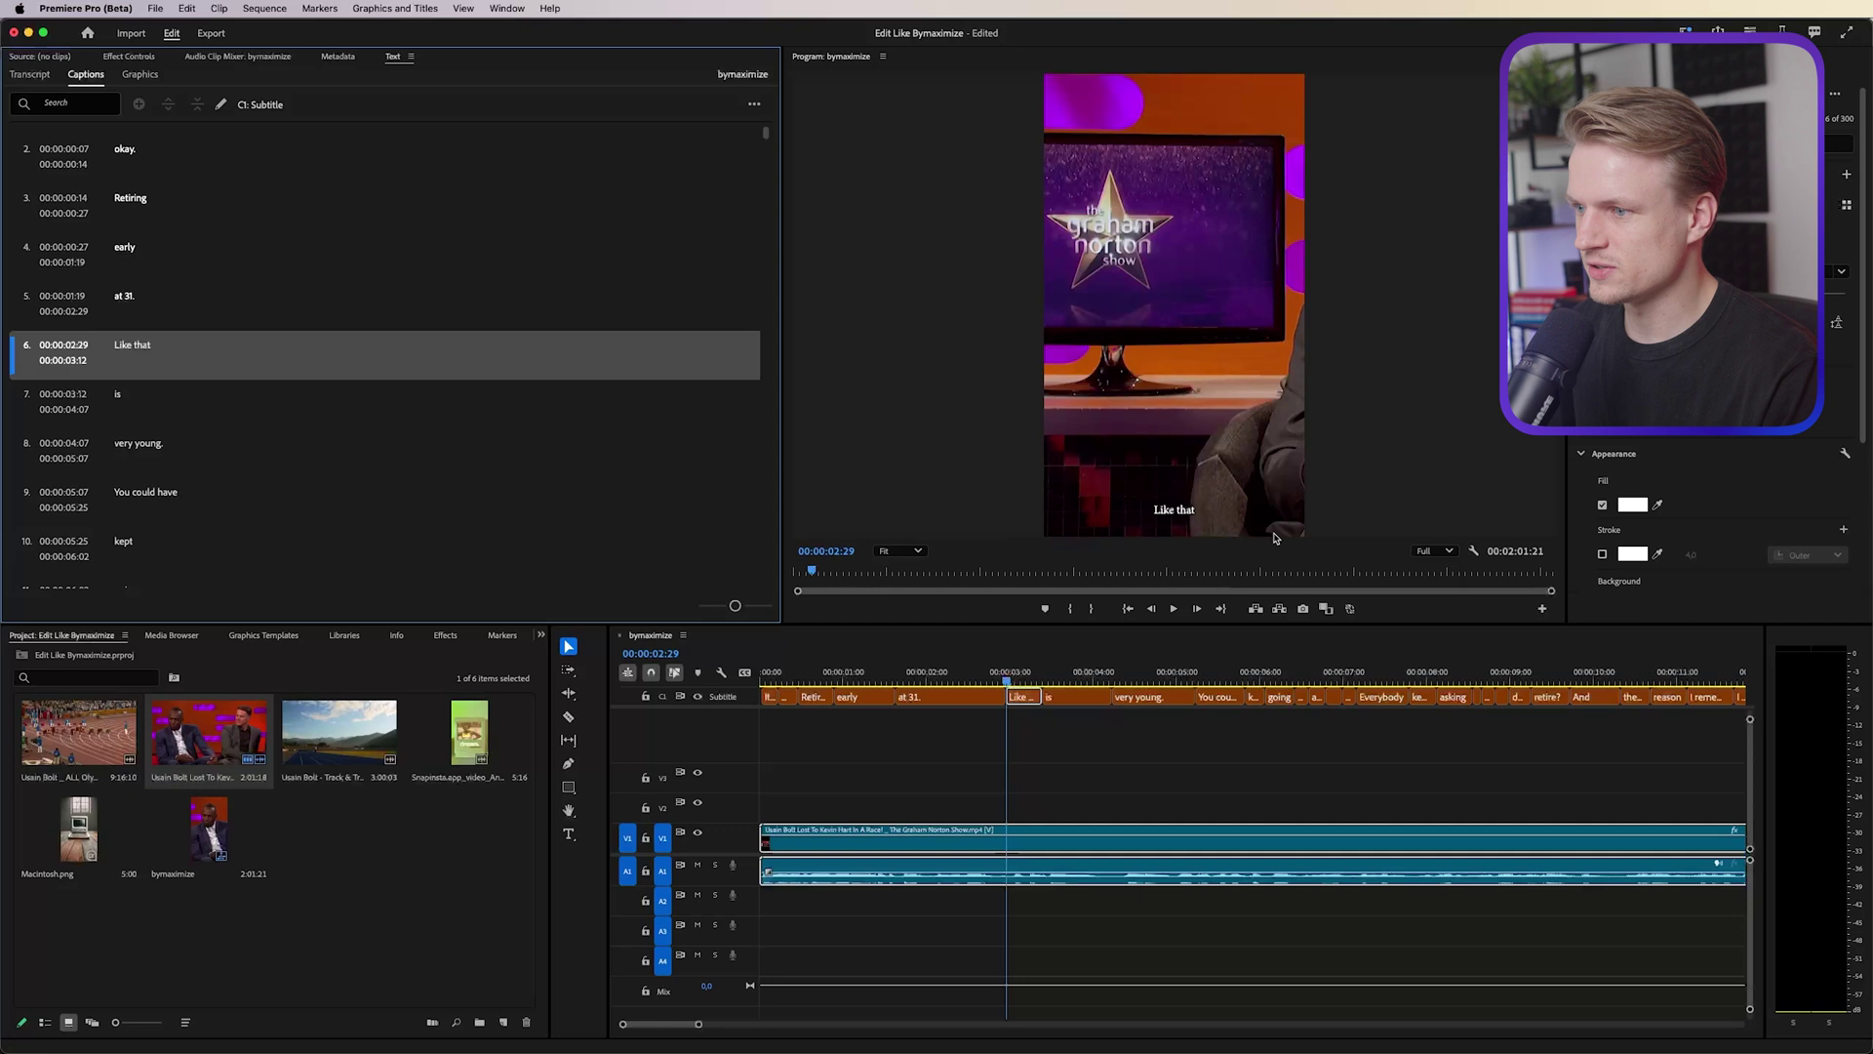
{"action": "key", "text": "super+z"}
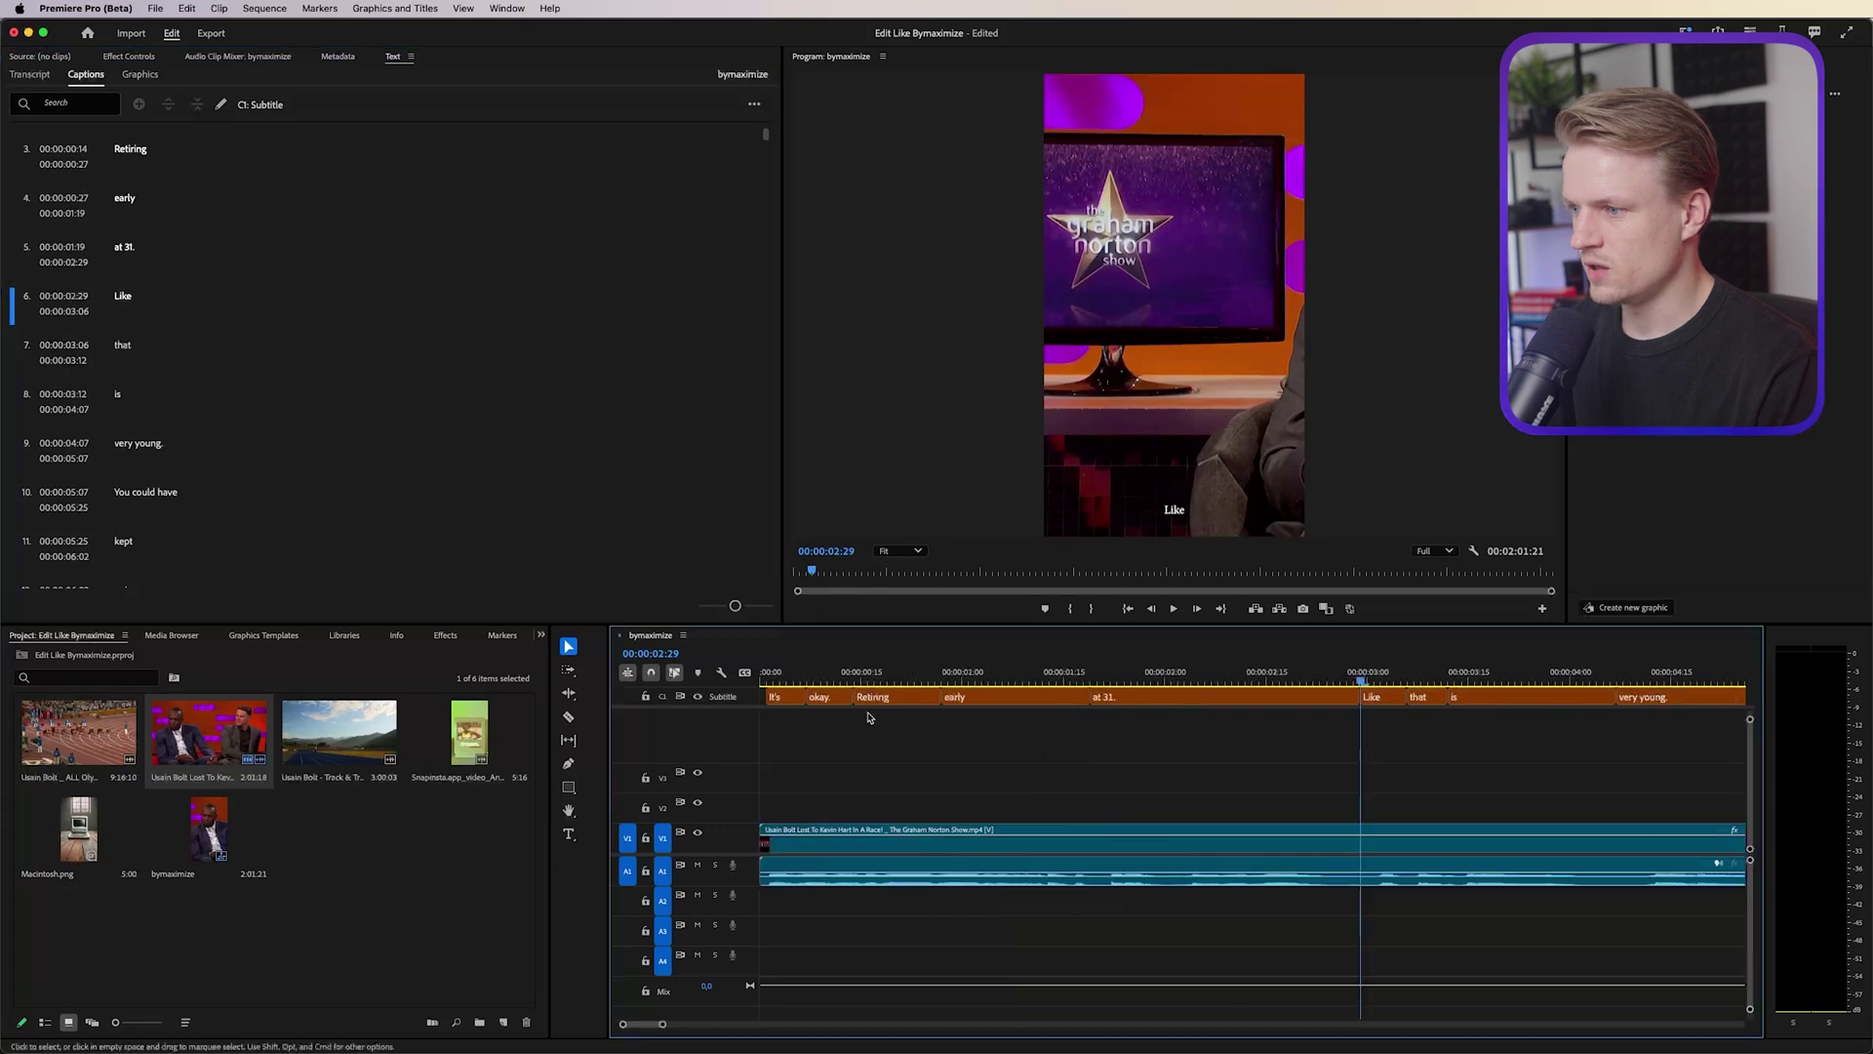
{"action": "scroll", "coordinate": [915, 718], "scroll_direction": "down", "scroll_amount": 5}
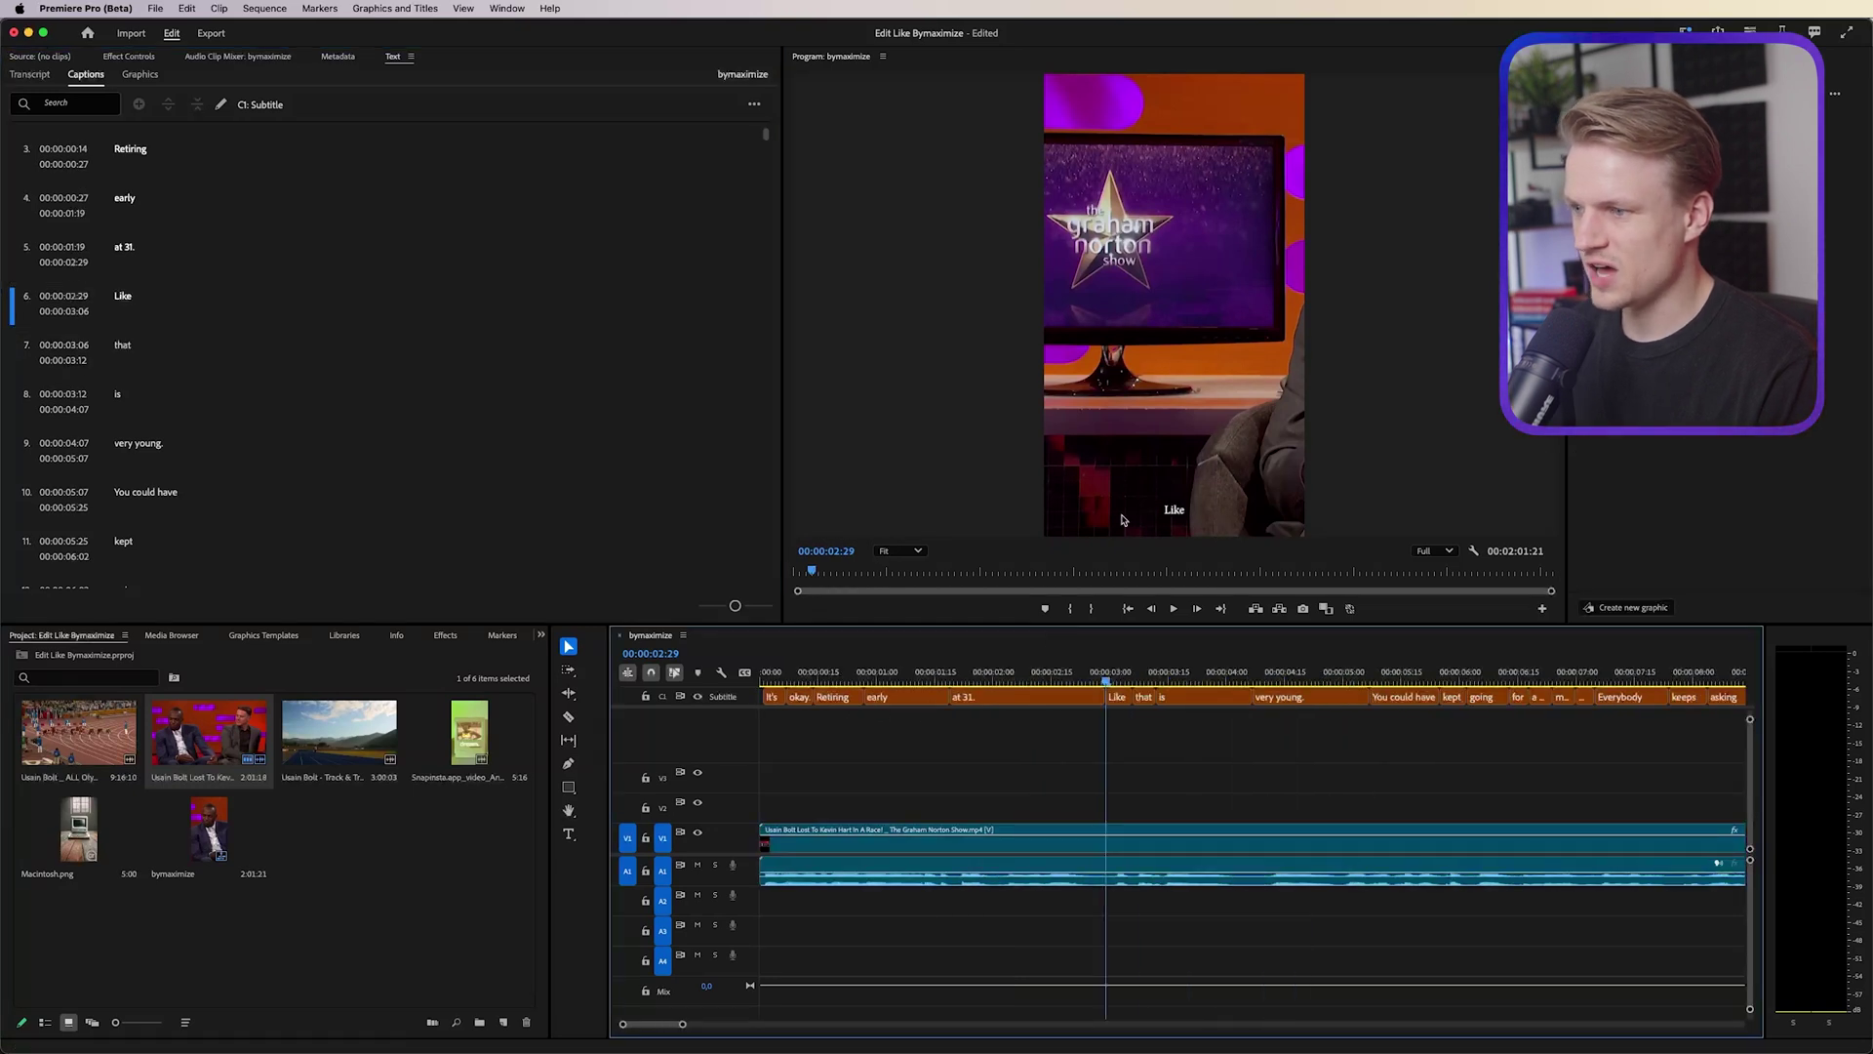
Step: Give the 'at 31.' caption a heavy font picked by searching 'mont'
{"action": "left_click", "coordinate": [992, 699]}
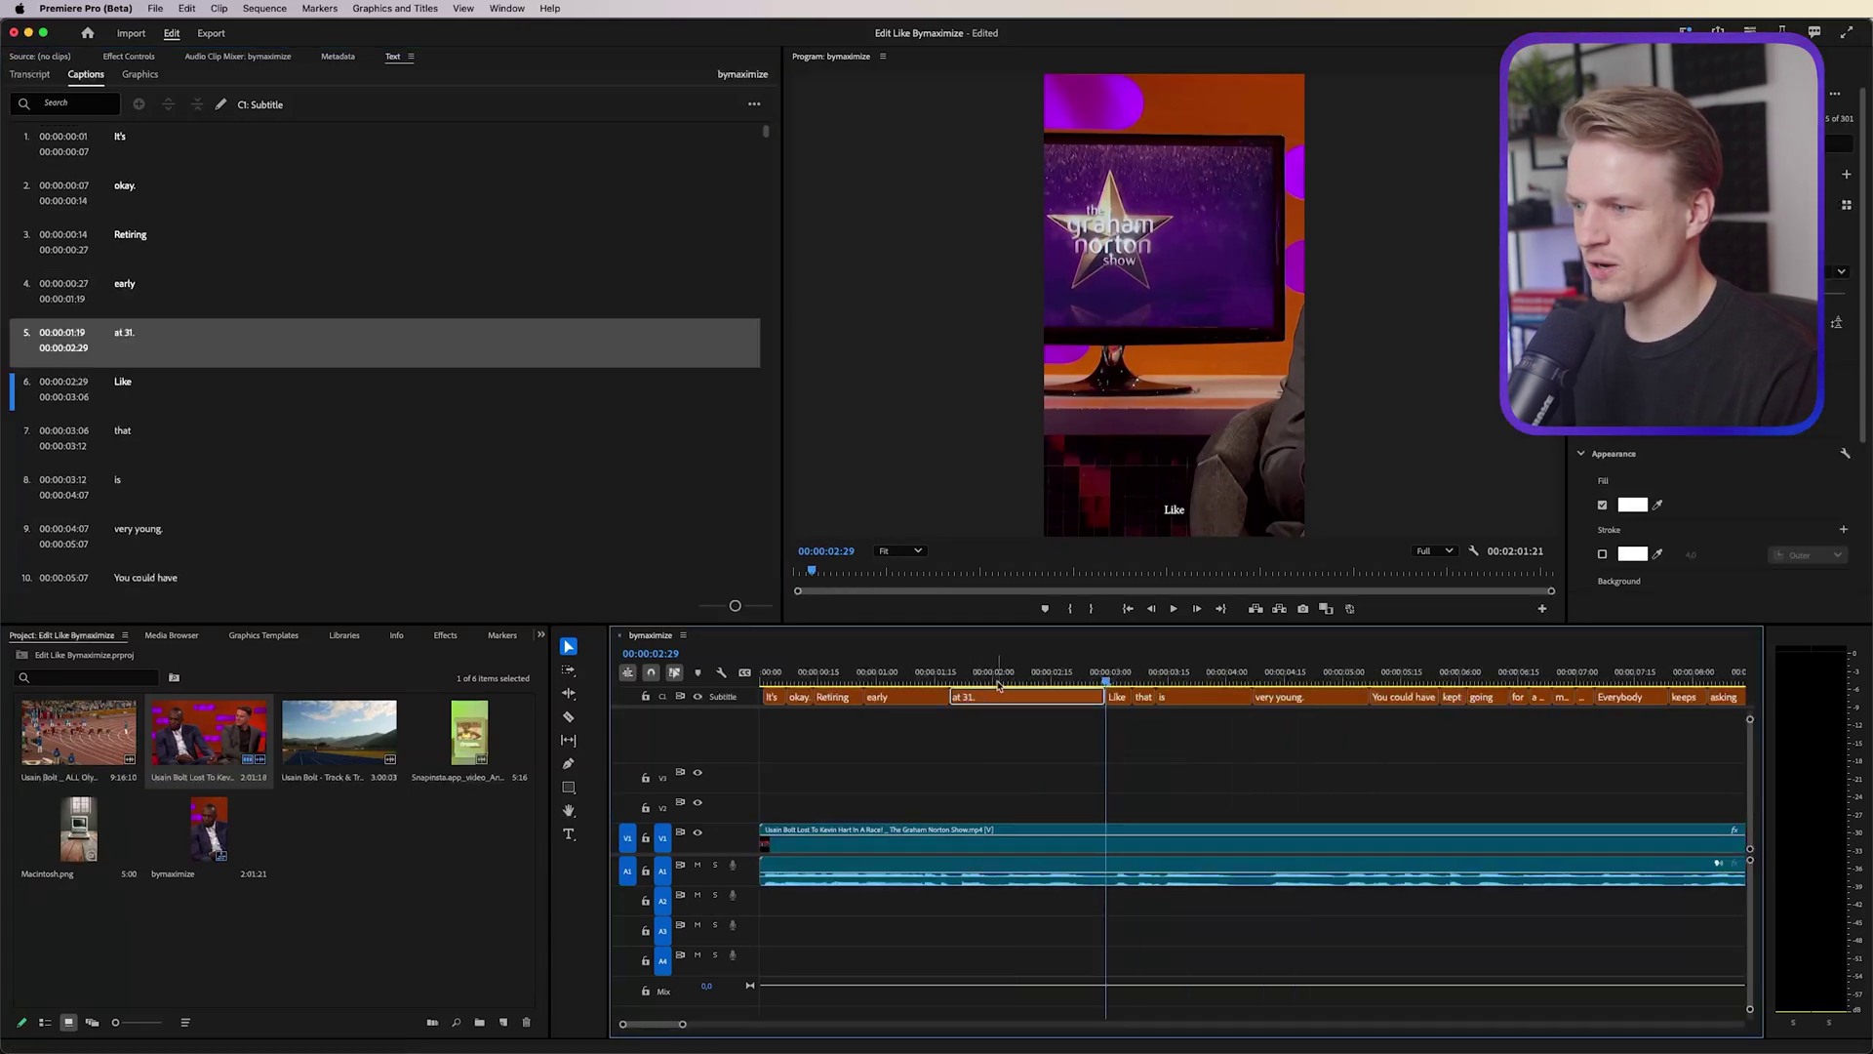
{"action": "left_click", "coordinate": [996, 680]}
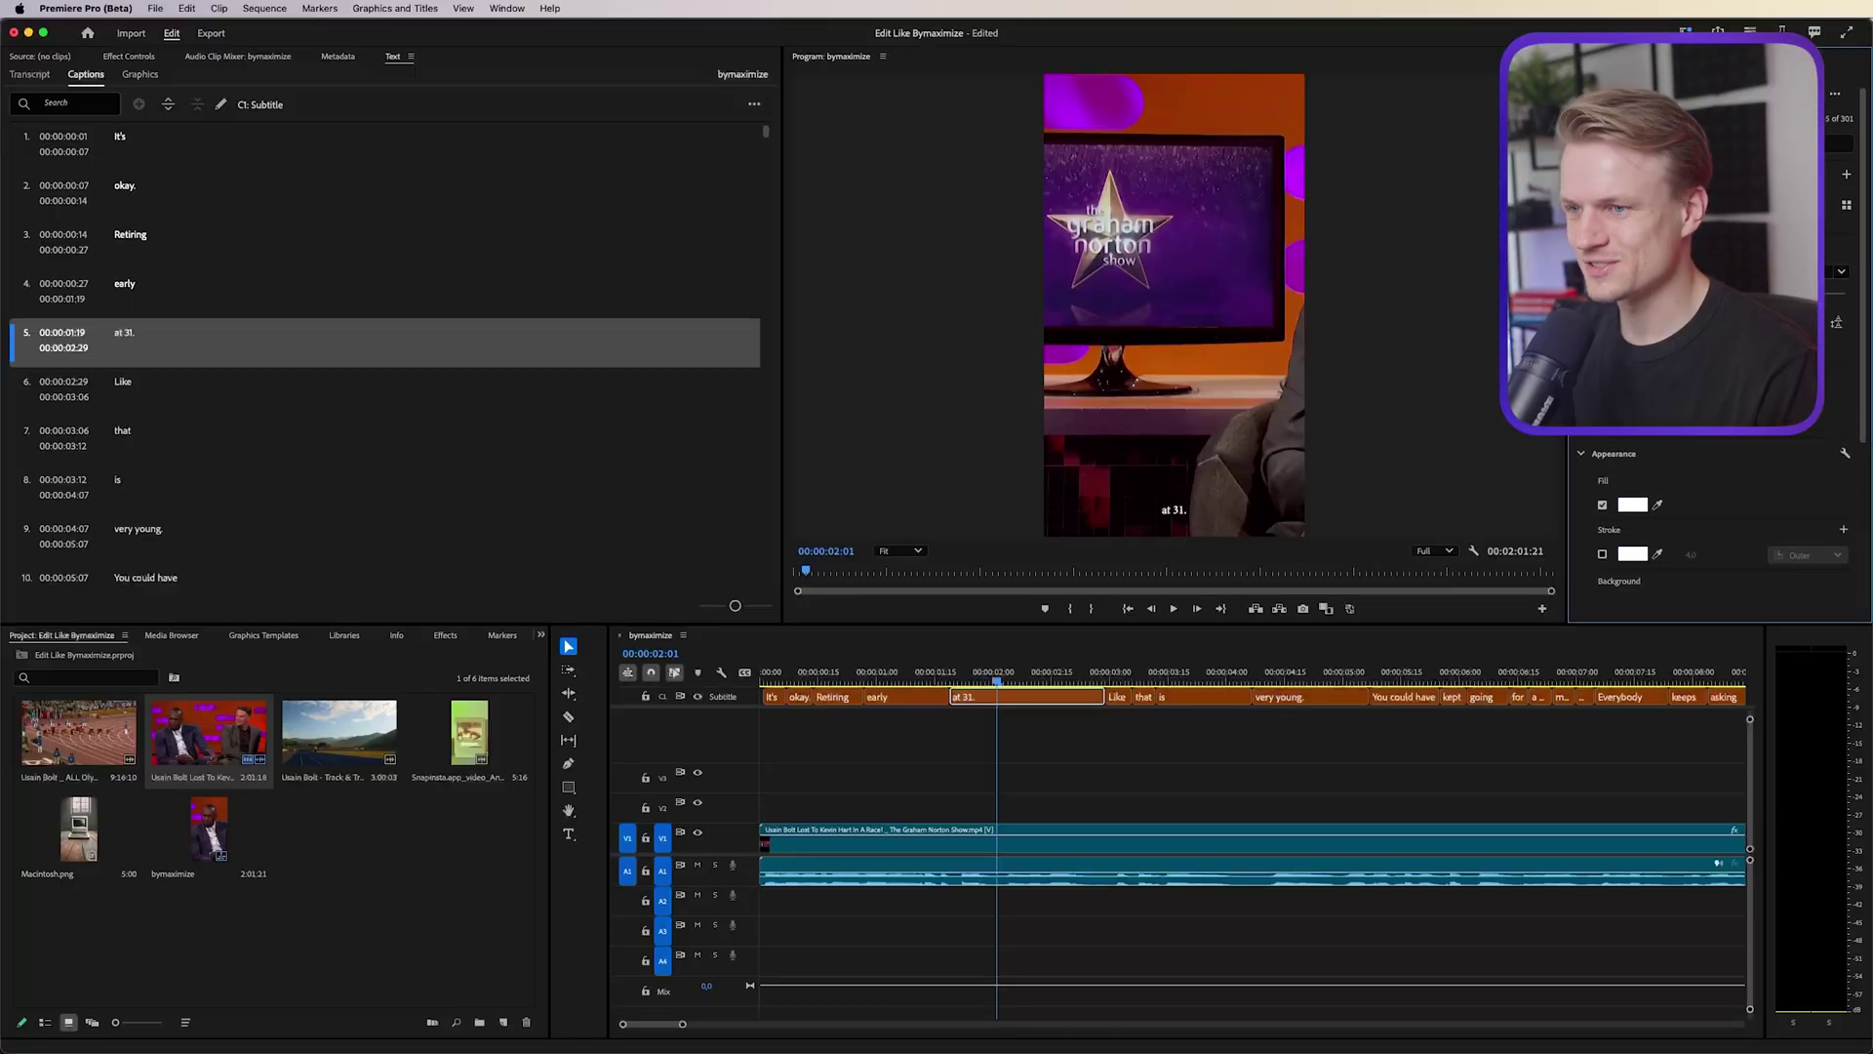
{"action": "left_click", "coordinate": [1717, 272]}
{"action": "type", "text": "mont"}
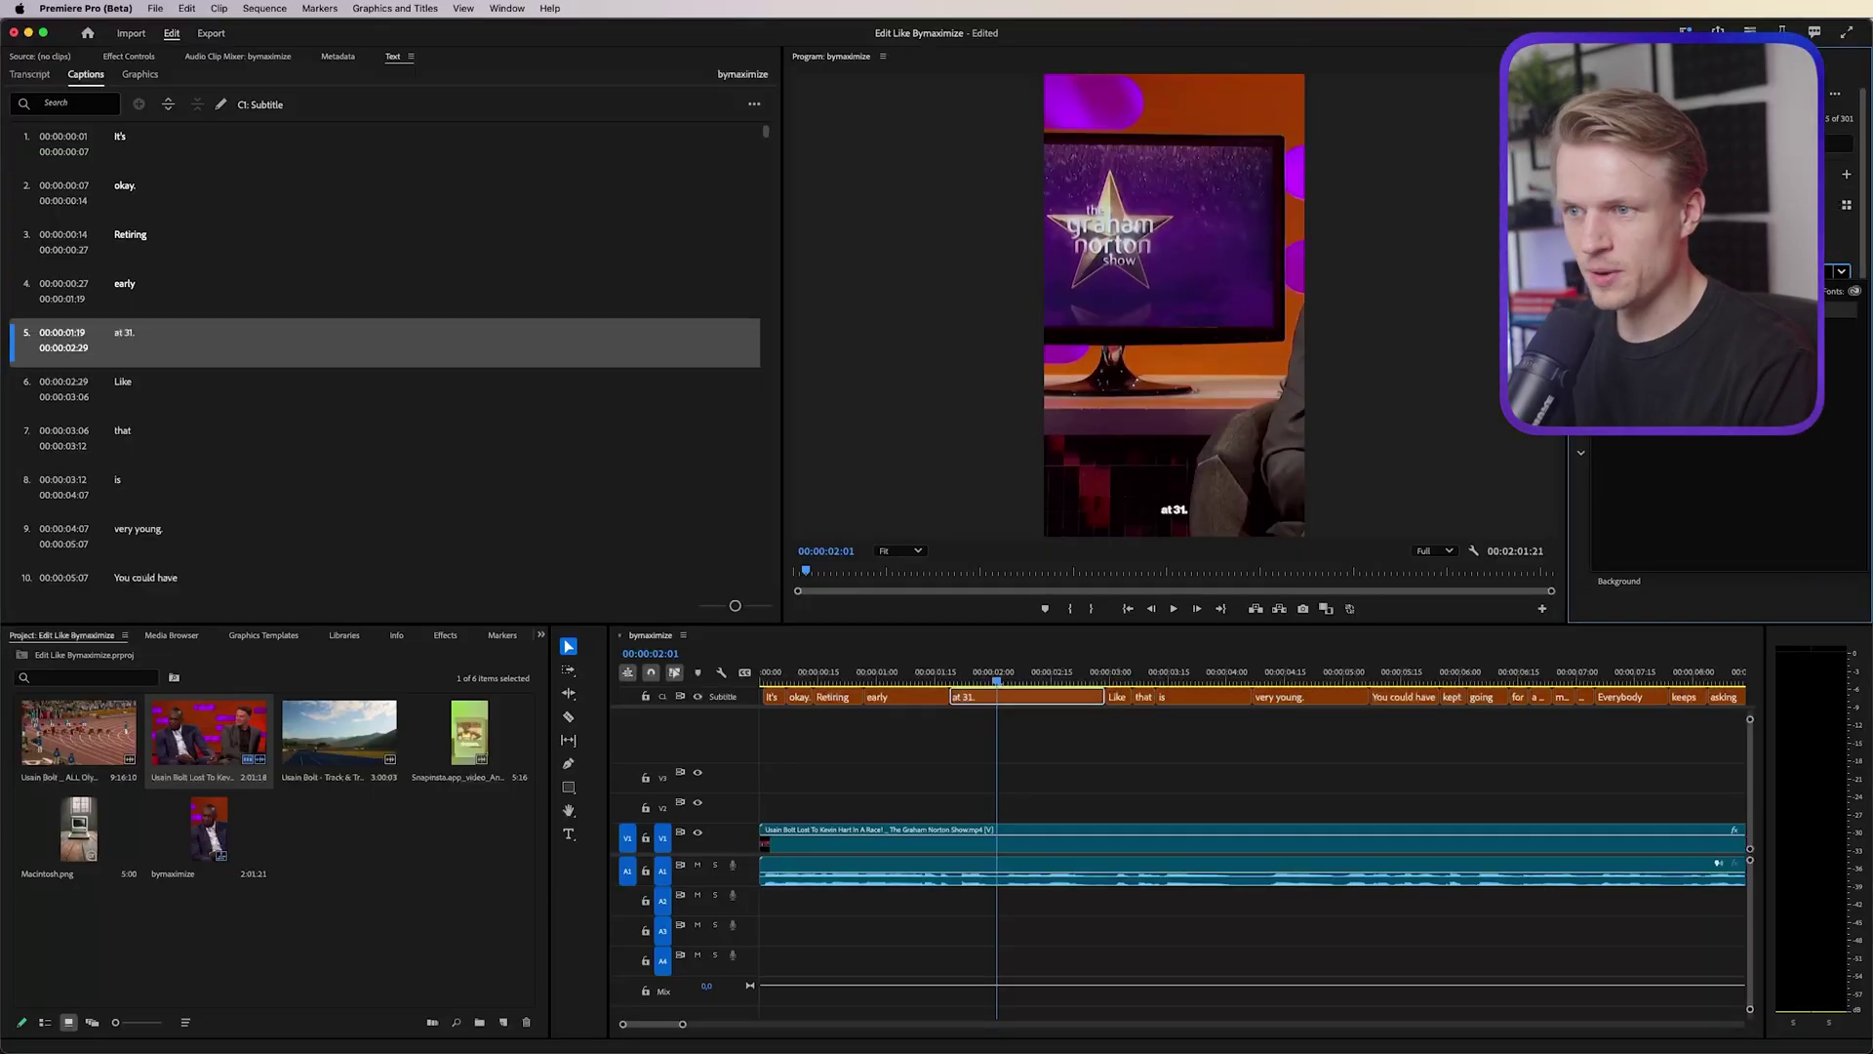
{"action": "key", "text": "Return"}
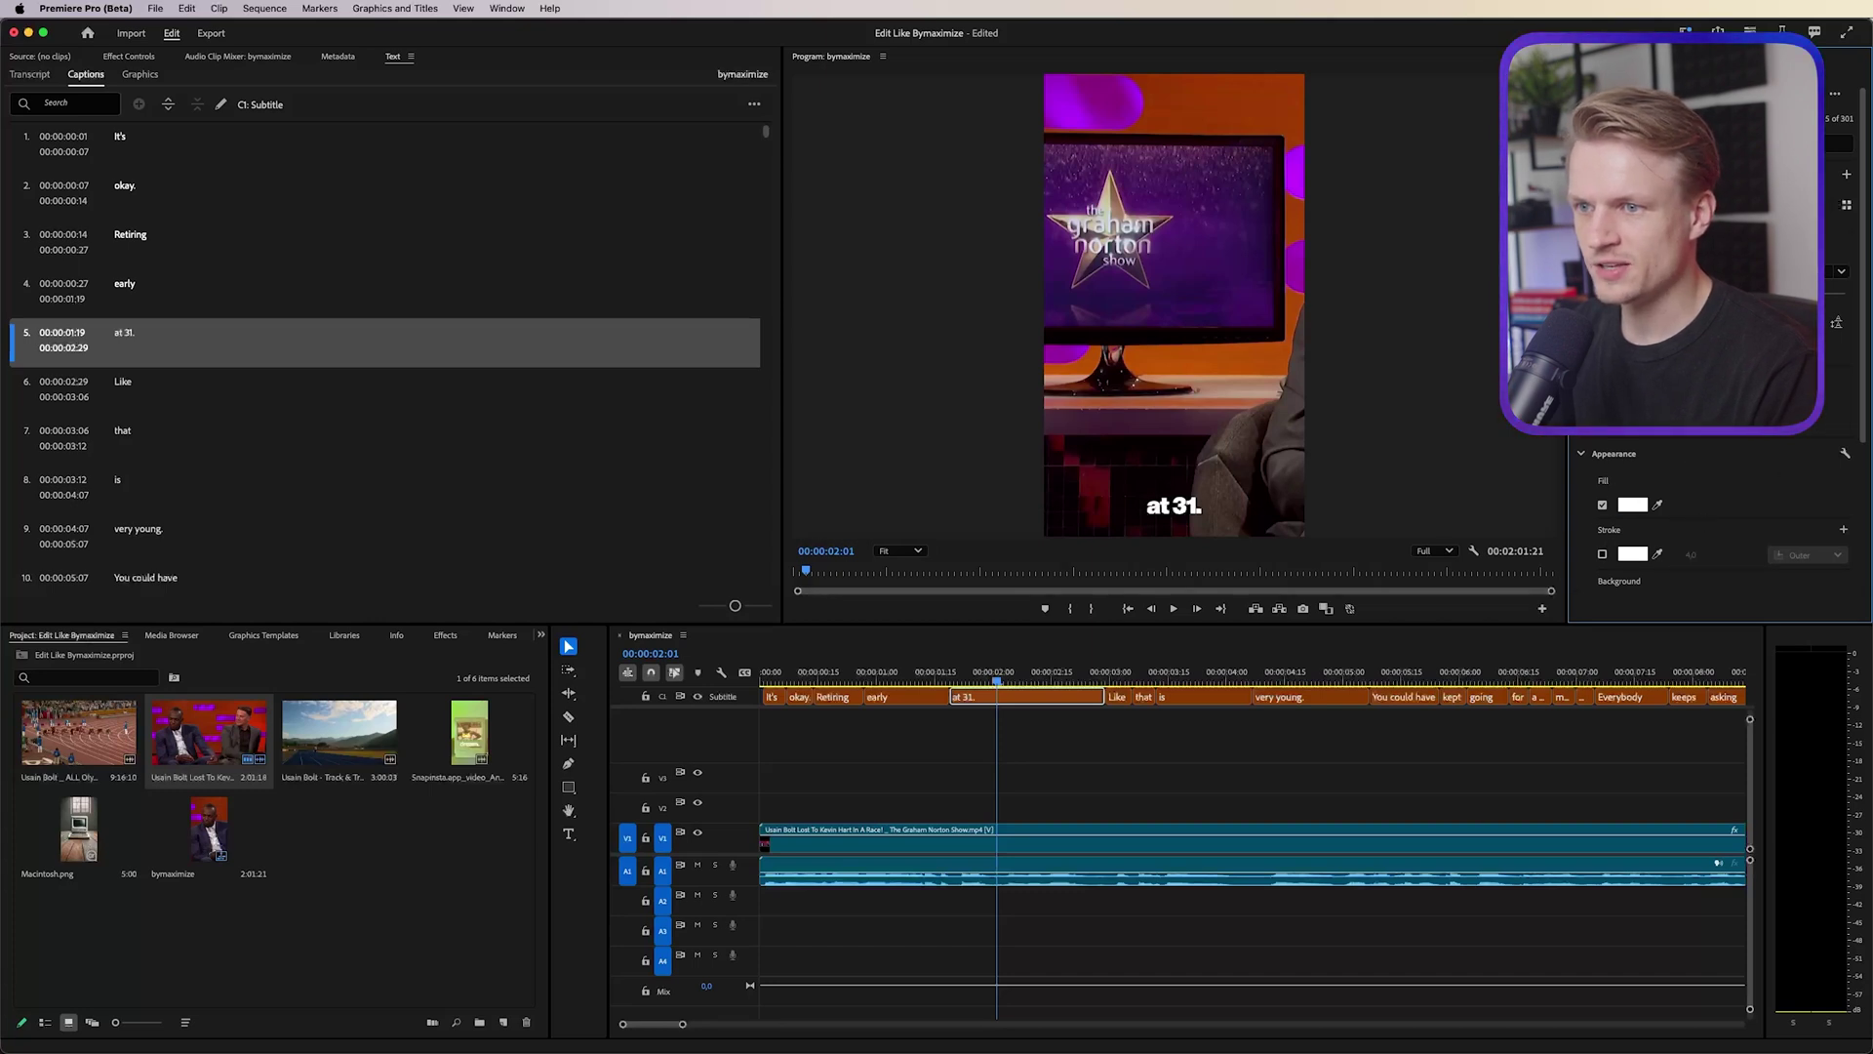
Step: Redefine the caption track style from this caption so all captions match it
{"action": "left_click", "coordinate": [1817, 205]}
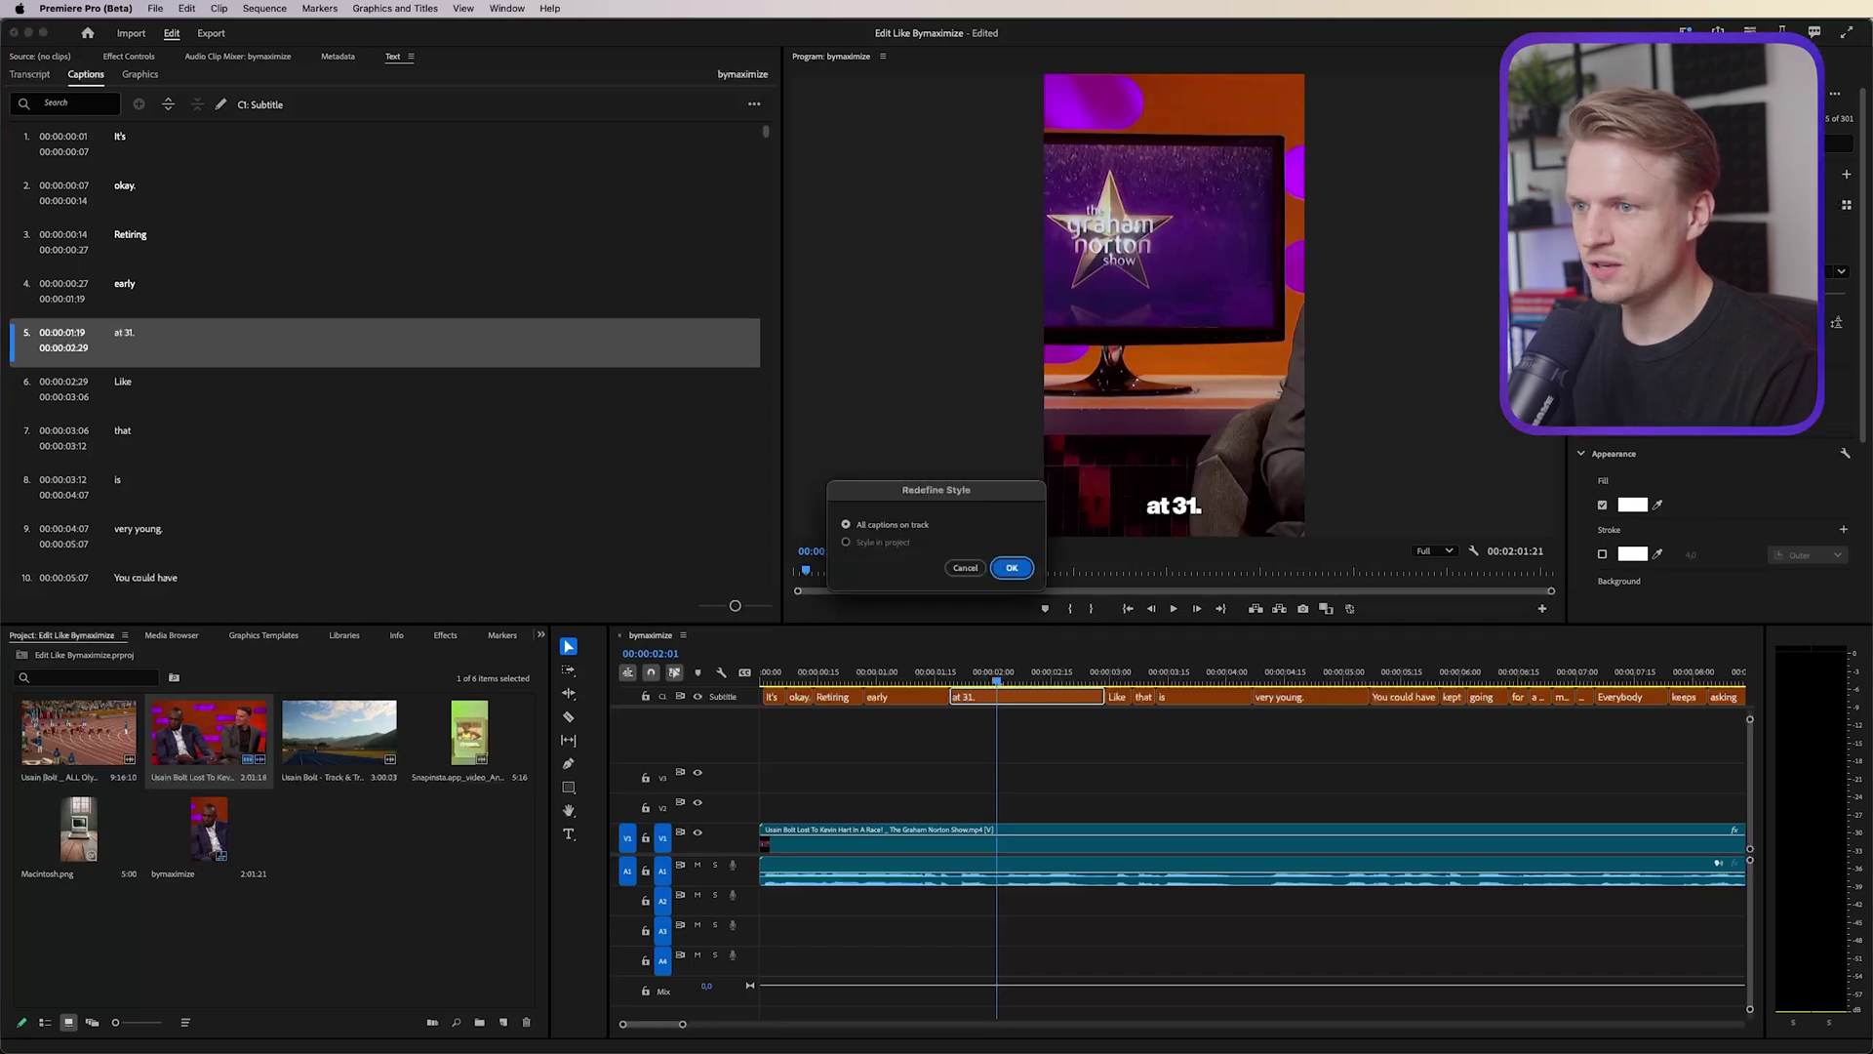
{"action": "left_click", "coordinate": [1012, 570]}
{"action": "left_click_drag", "start_coordinate": [946, 675], "coordinate": [920, 677]}
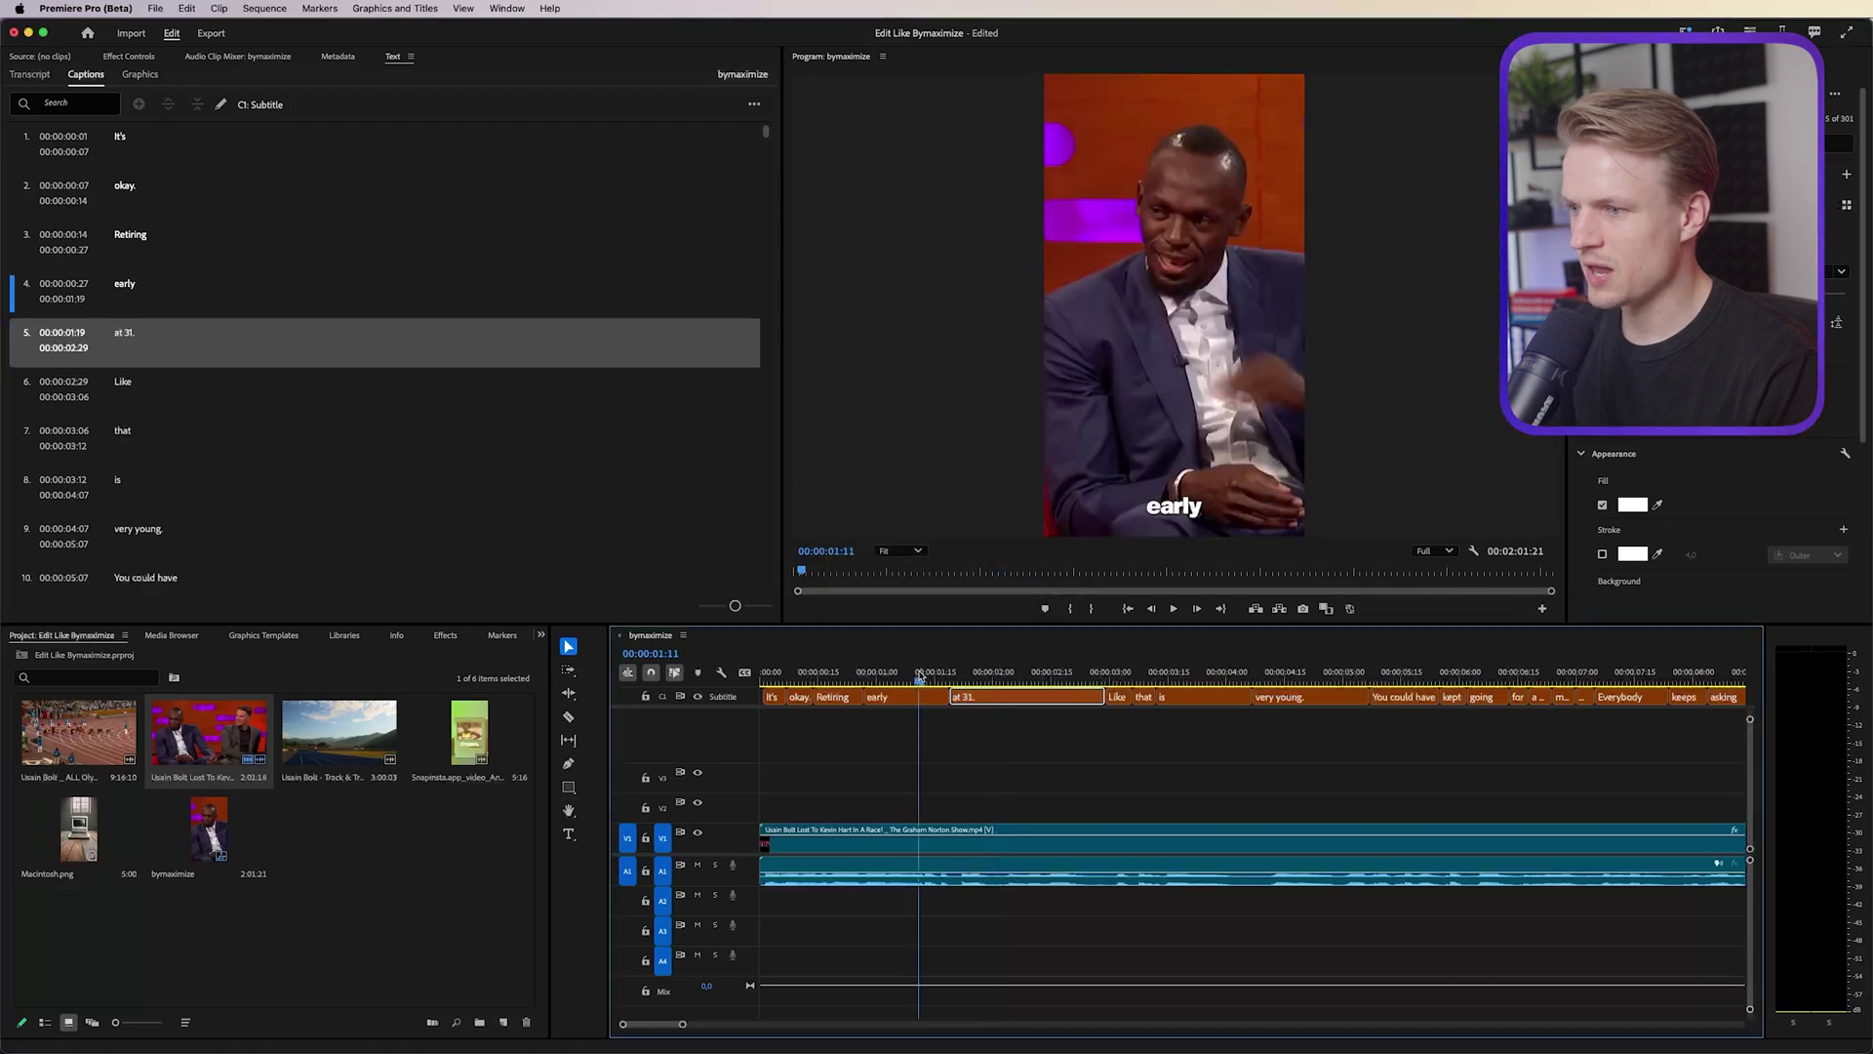
Step: Marquee-select all captions in the sequence and use Upgrade Caption to Graphic to convert them
{"action": "left_click_drag", "start_coordinate": [793, 673], "coordinate": [770, 705]}
{"action": "scroll", "coordinate": [874, 732], "scroll_direction": "right", "scroll_amount": 3}
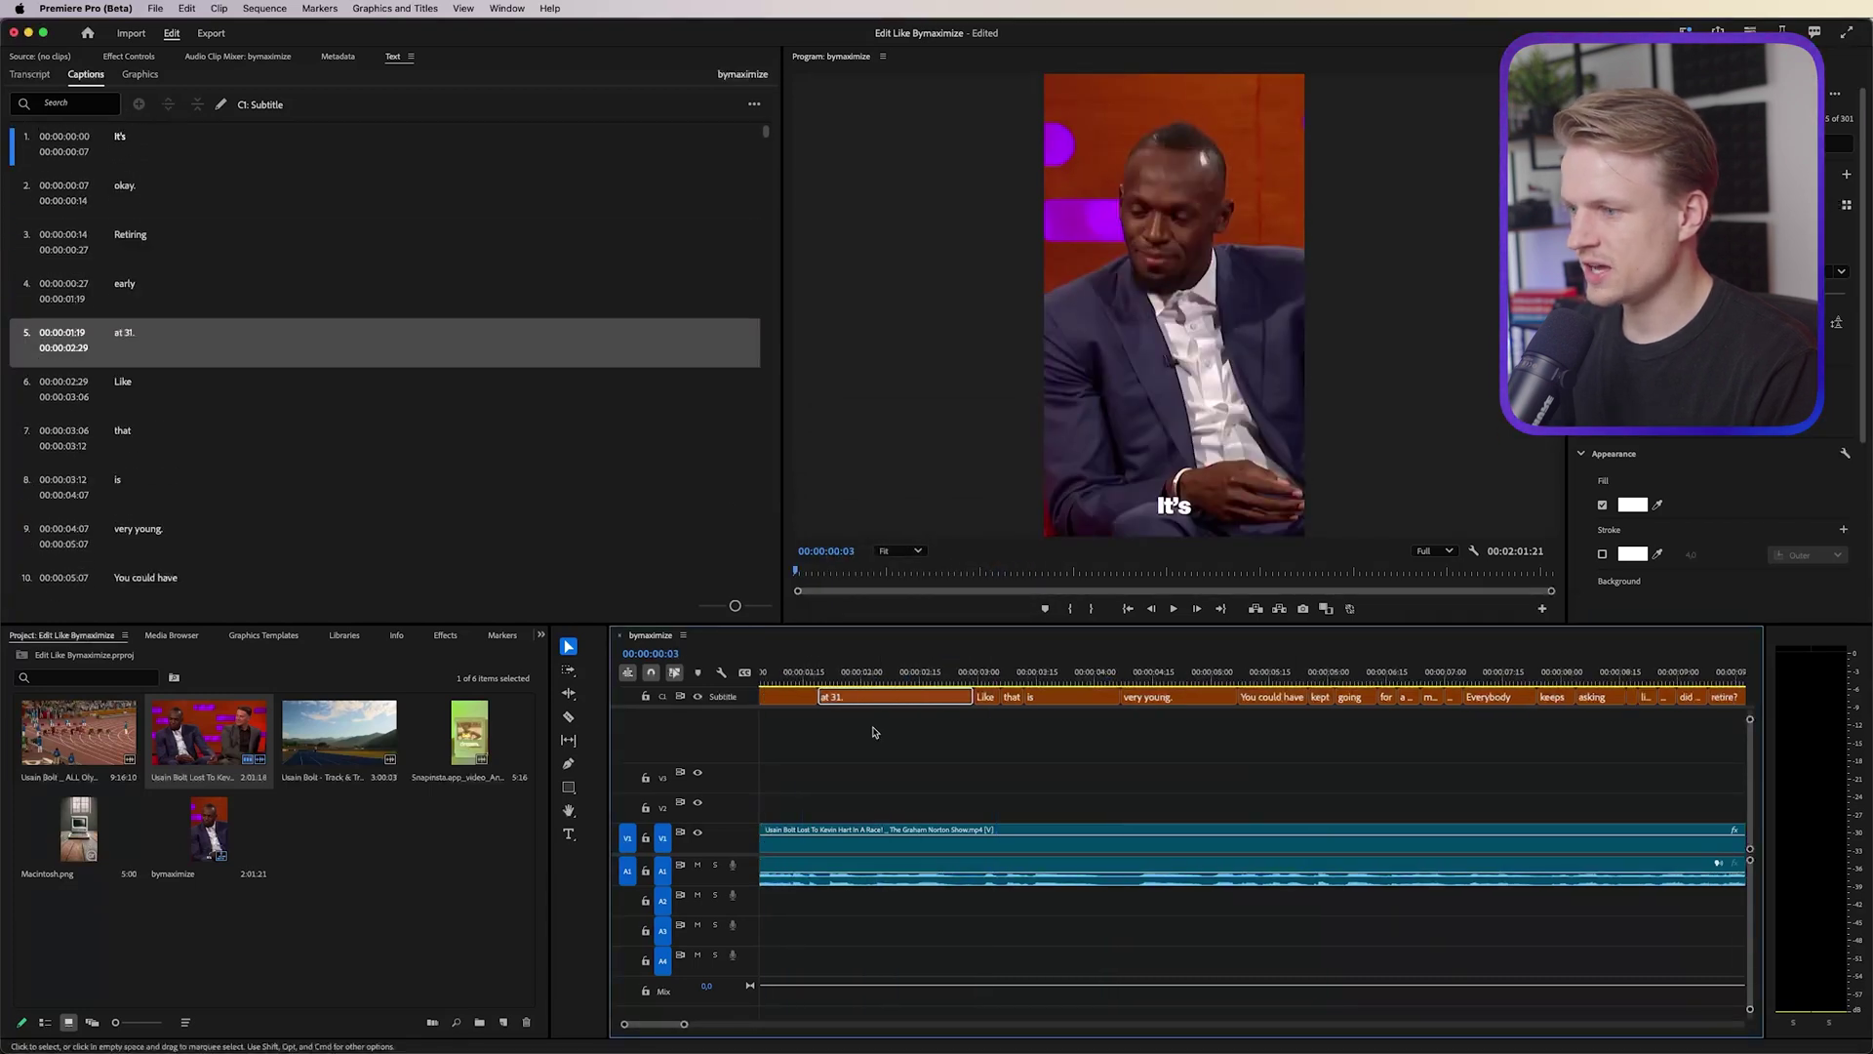
{"action": "key", "text": "backslash"}
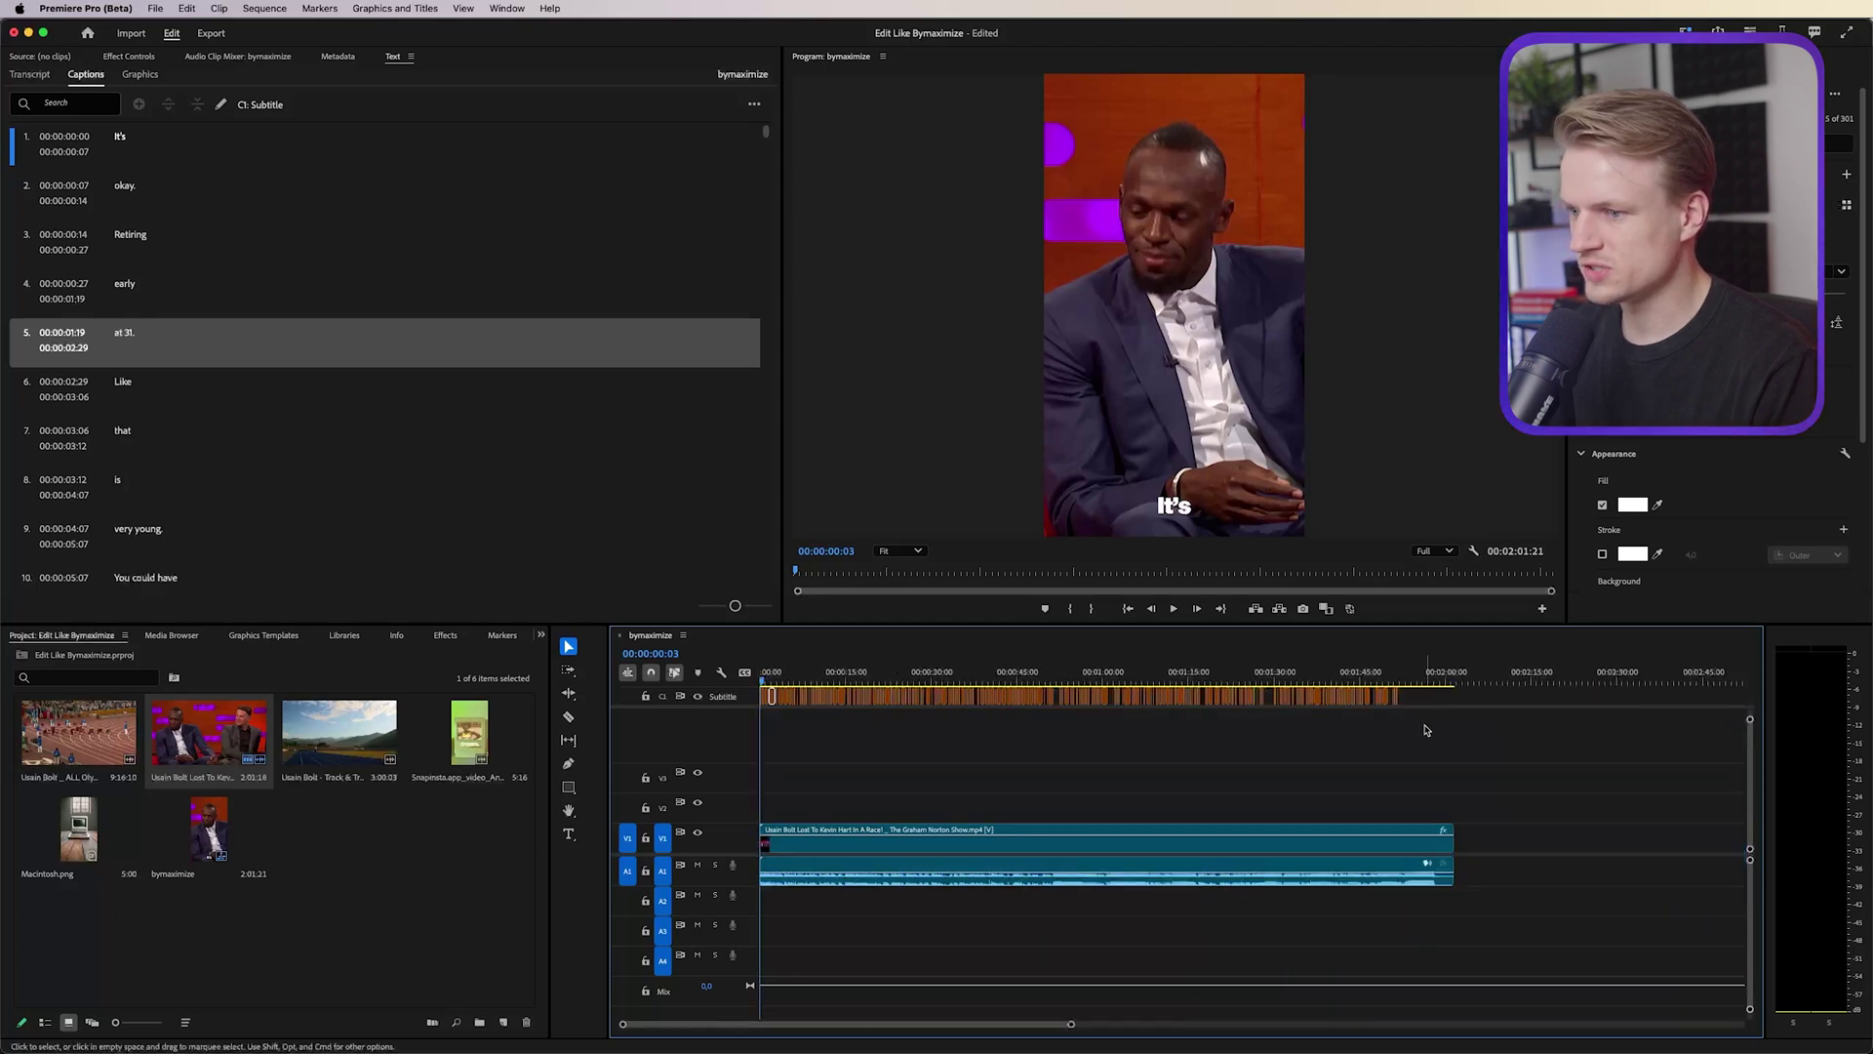
{"action": "left_click_drag", "start_coordinate": [1567, 731], "coordinate": [753, 678]}
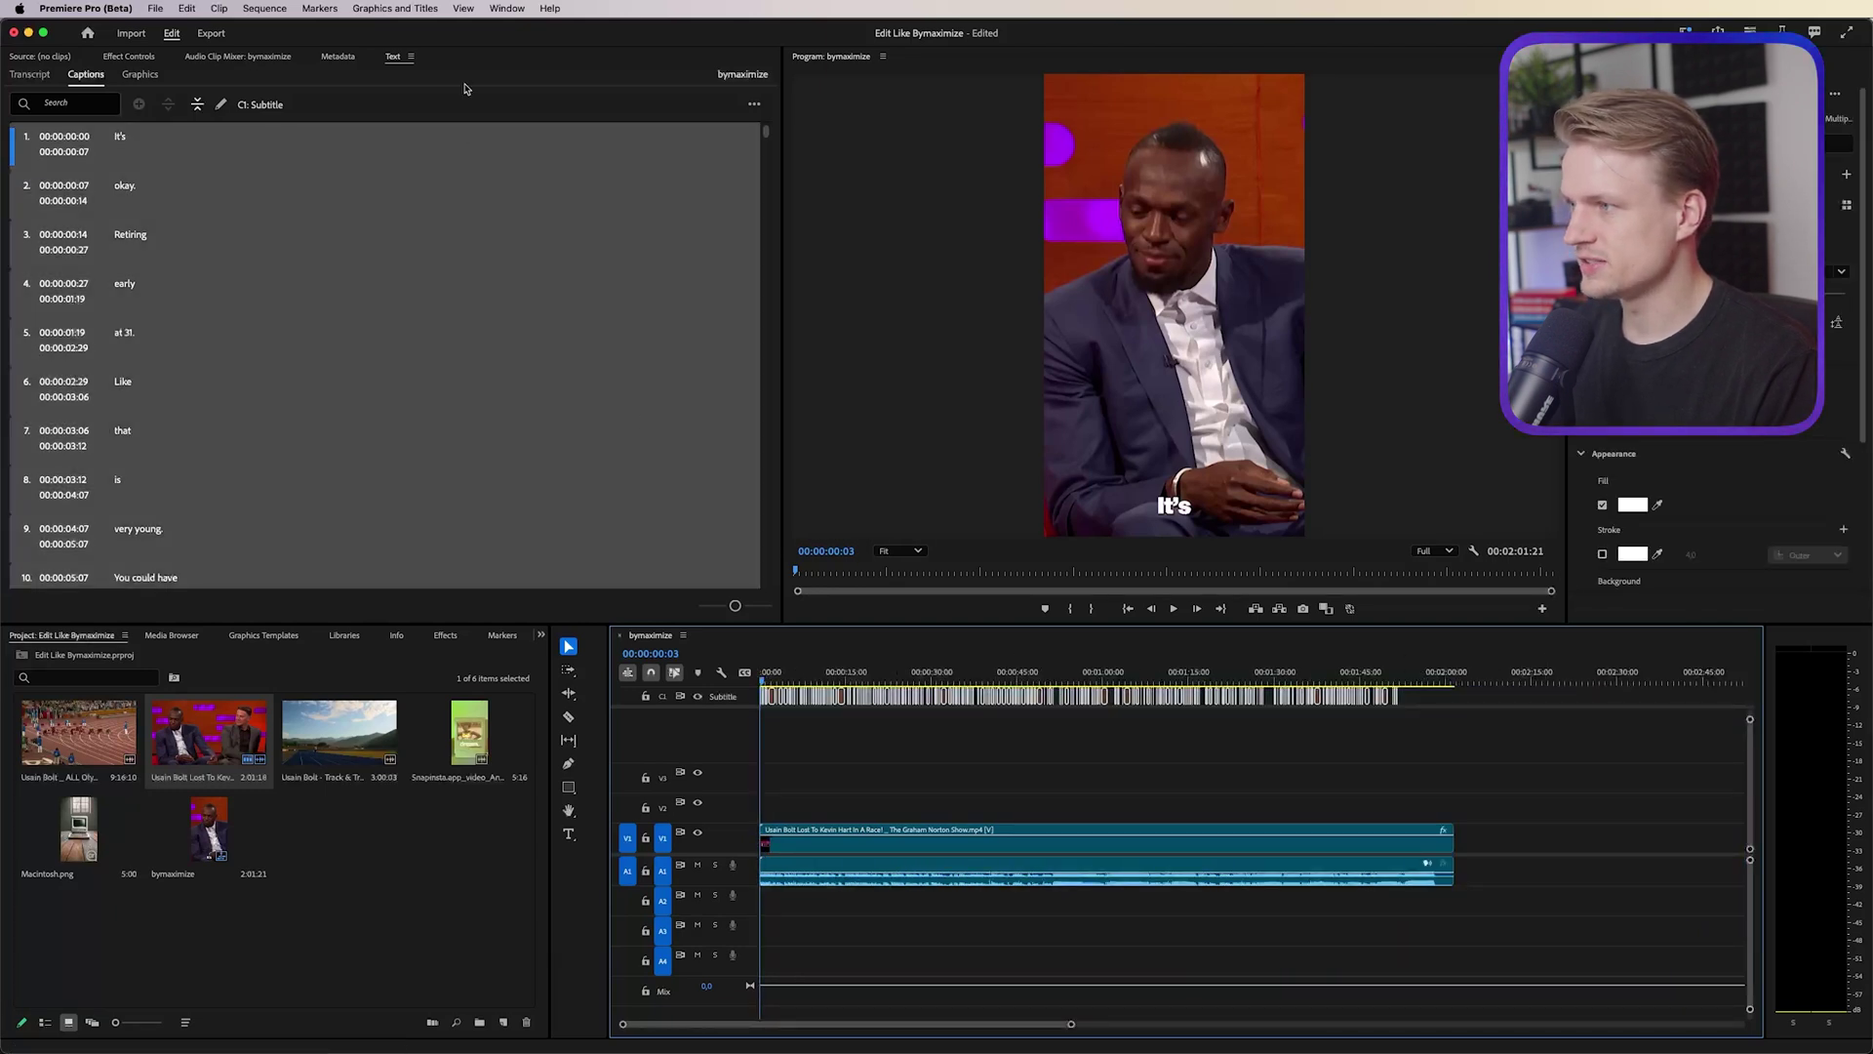
{"action": "left_click", "coordinate": [399, 8]}
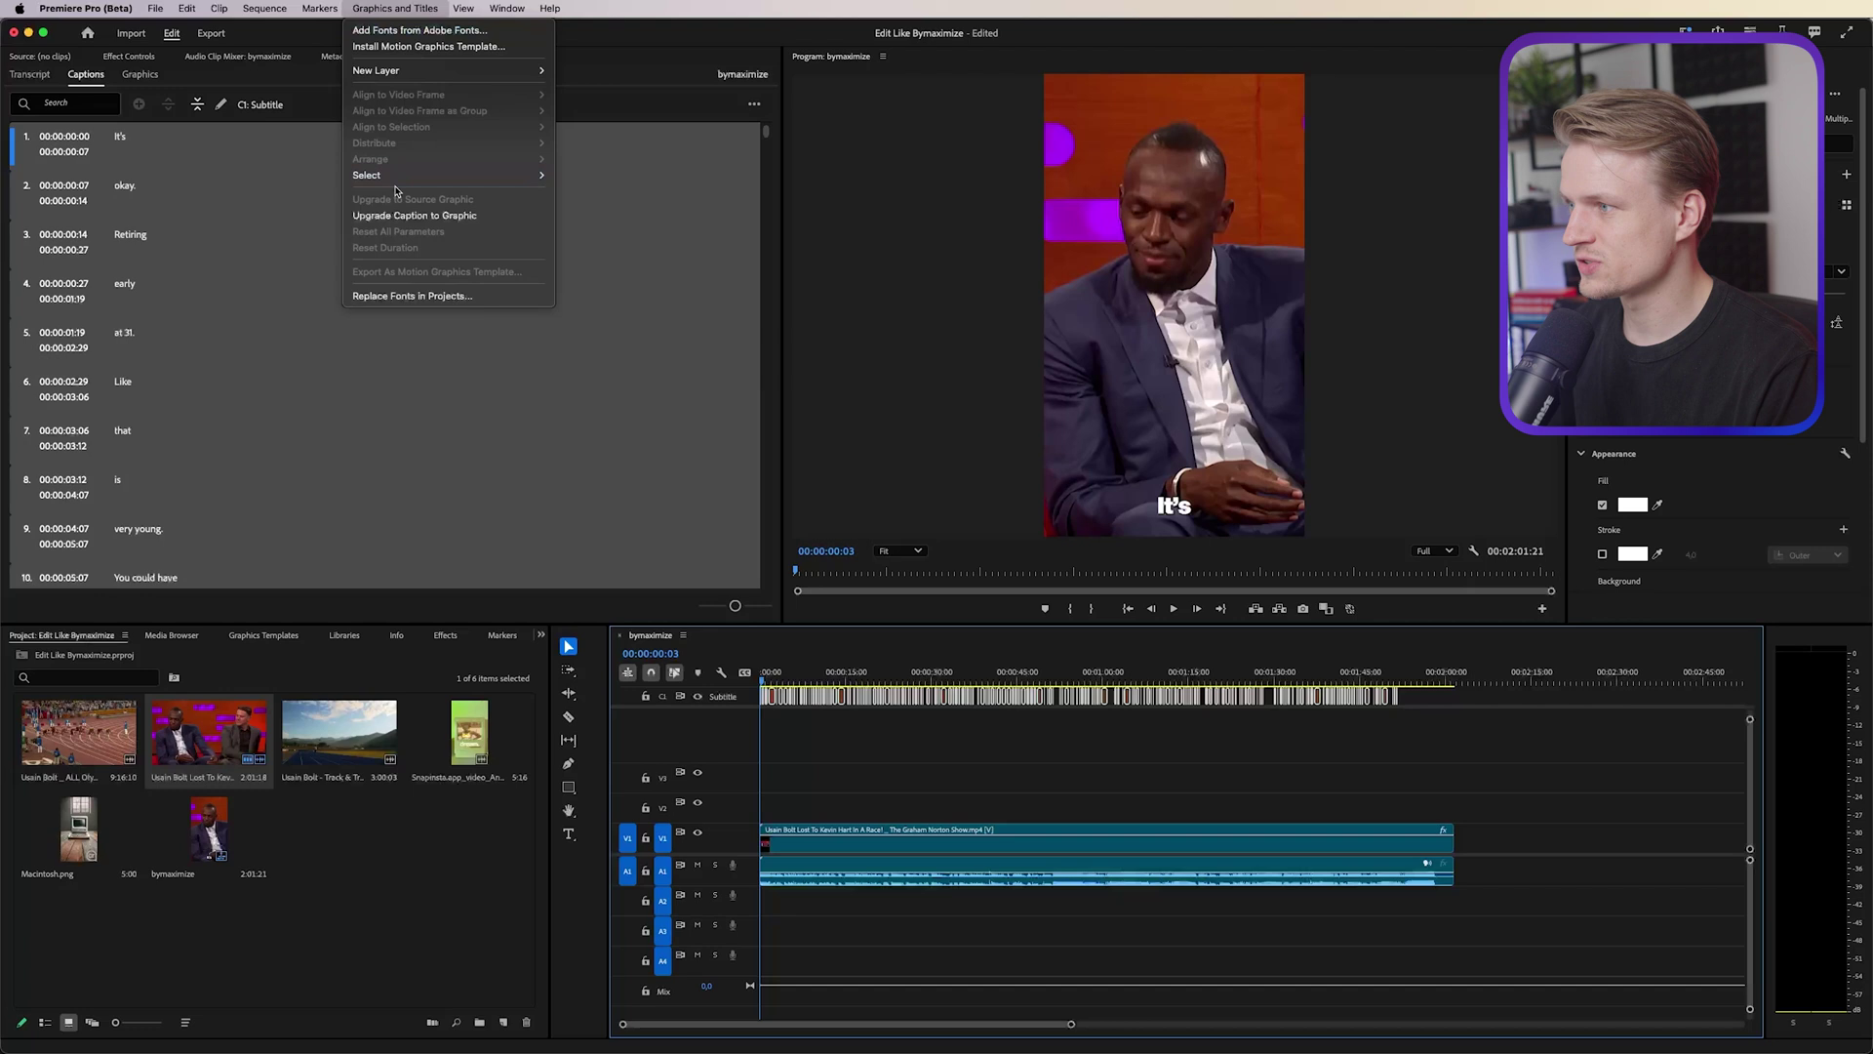
{"action": "left_click", "coordinate": [402, 216]}
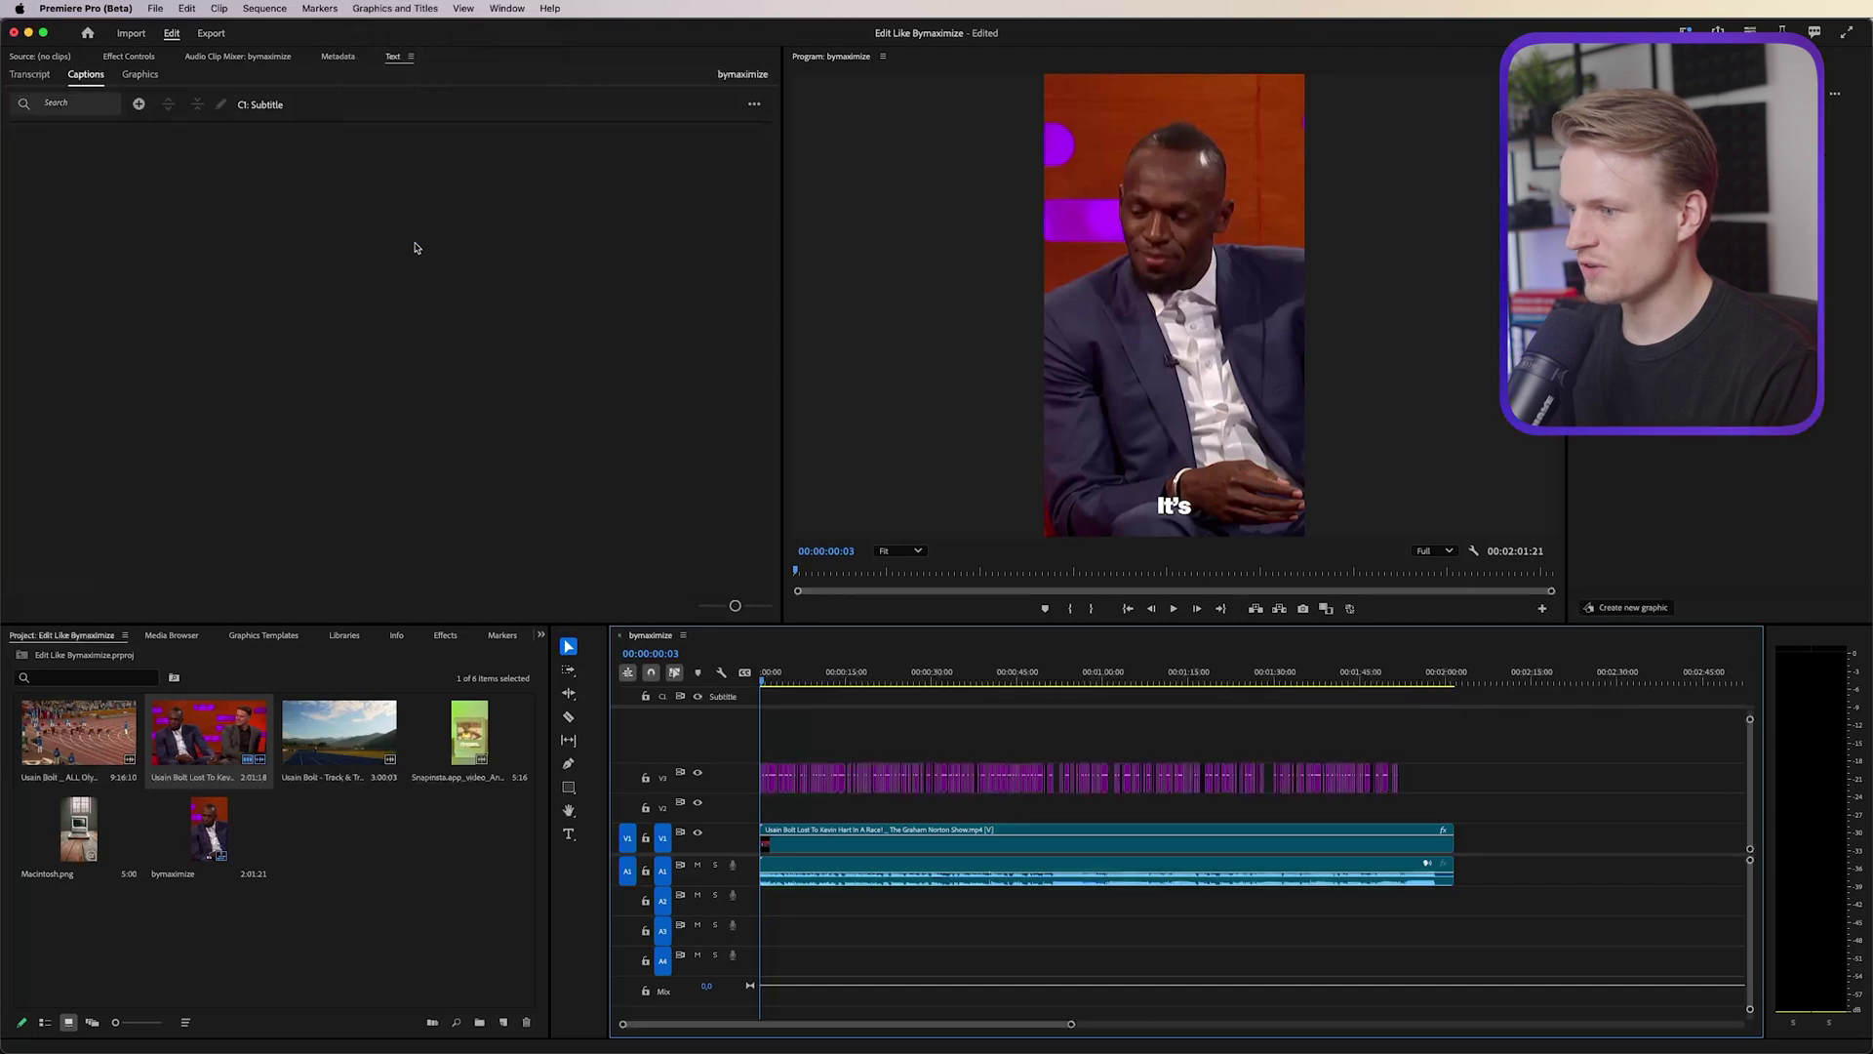
{"action": "scroll", "coordinate": [820, 762], "scroll_direction": "up", "scroll_amount": 5}
{"action": "scroll", "coordinate": [820, 762], "scroll_direction": "left", "scroll_amount": 10}
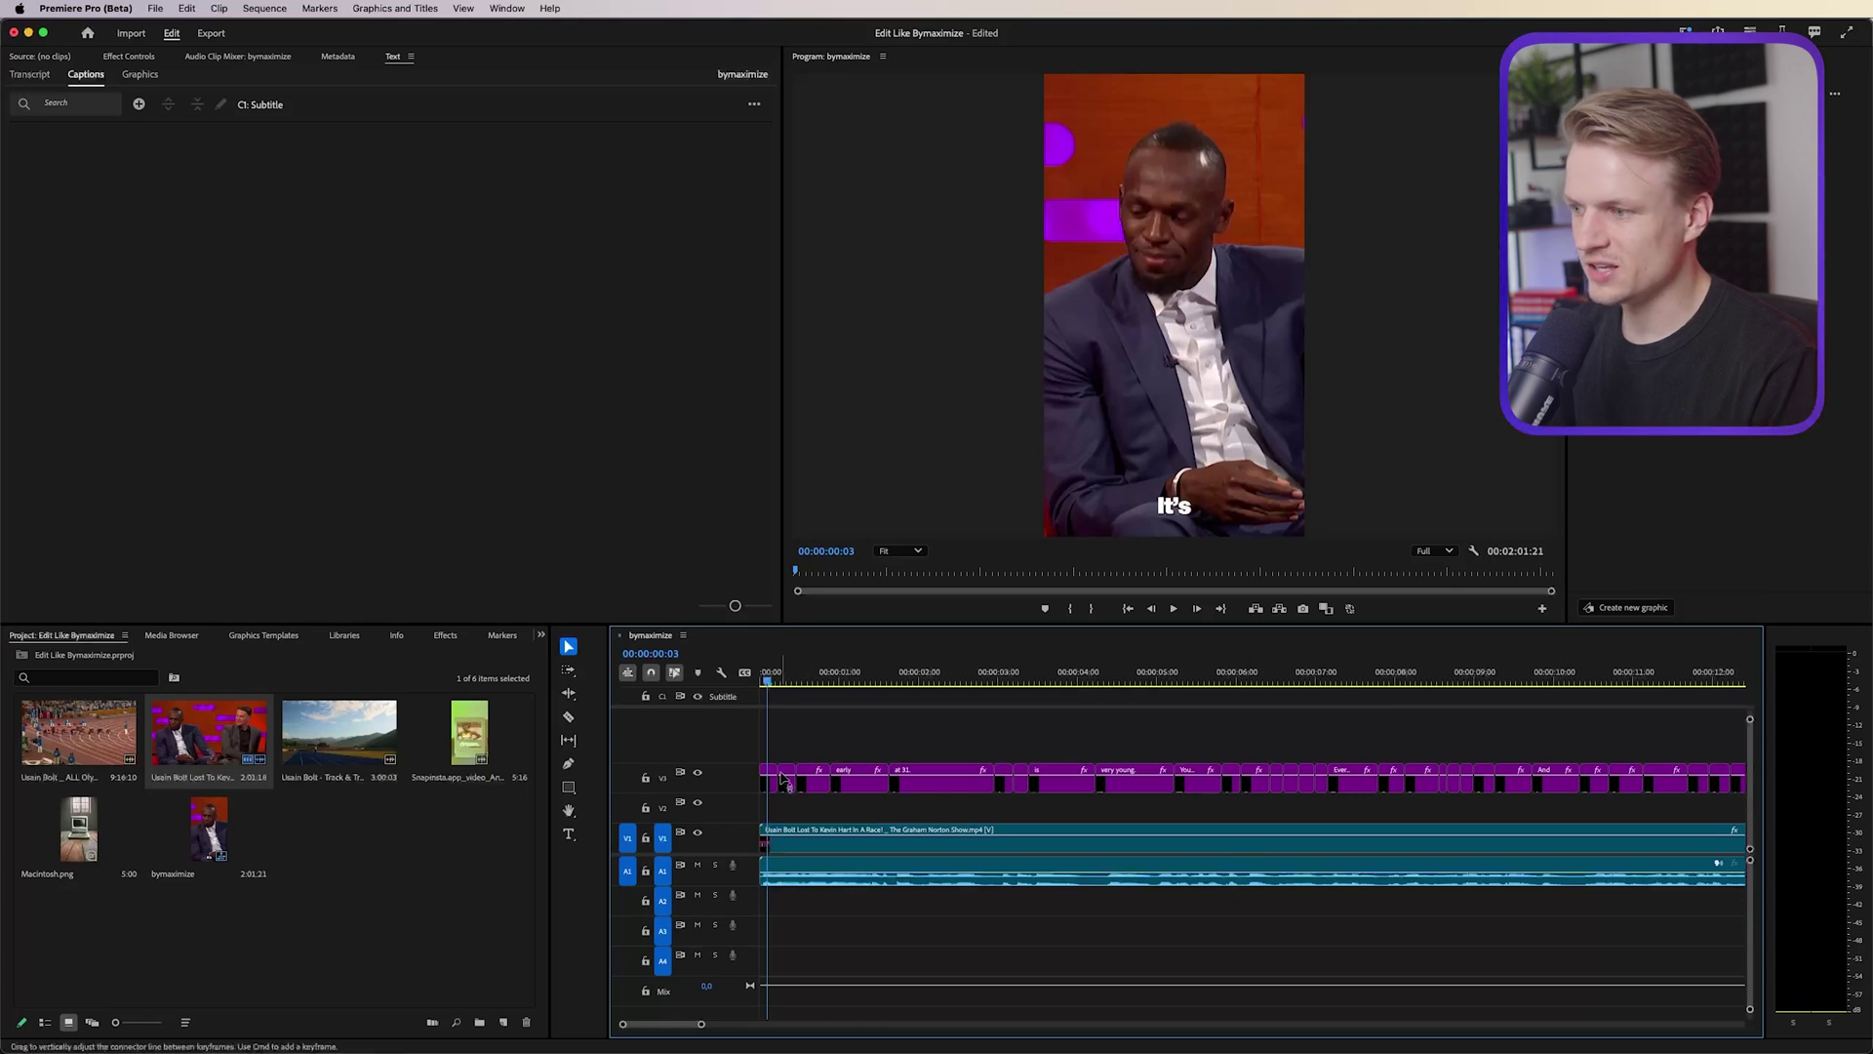
Step: Load the Snapinsta 'dream.' Macintosh clip in the Source Monitor and scrub through it
{"action": "key", "text": "="}
{"action": "scroll", "coordinate": [939, 778], "scroll_direction": "right", "scroll_amount": 2}
{"action": "scroll", "coordinate": [940, 777], "scroll_direction": "left", "scroll_amount": 3}
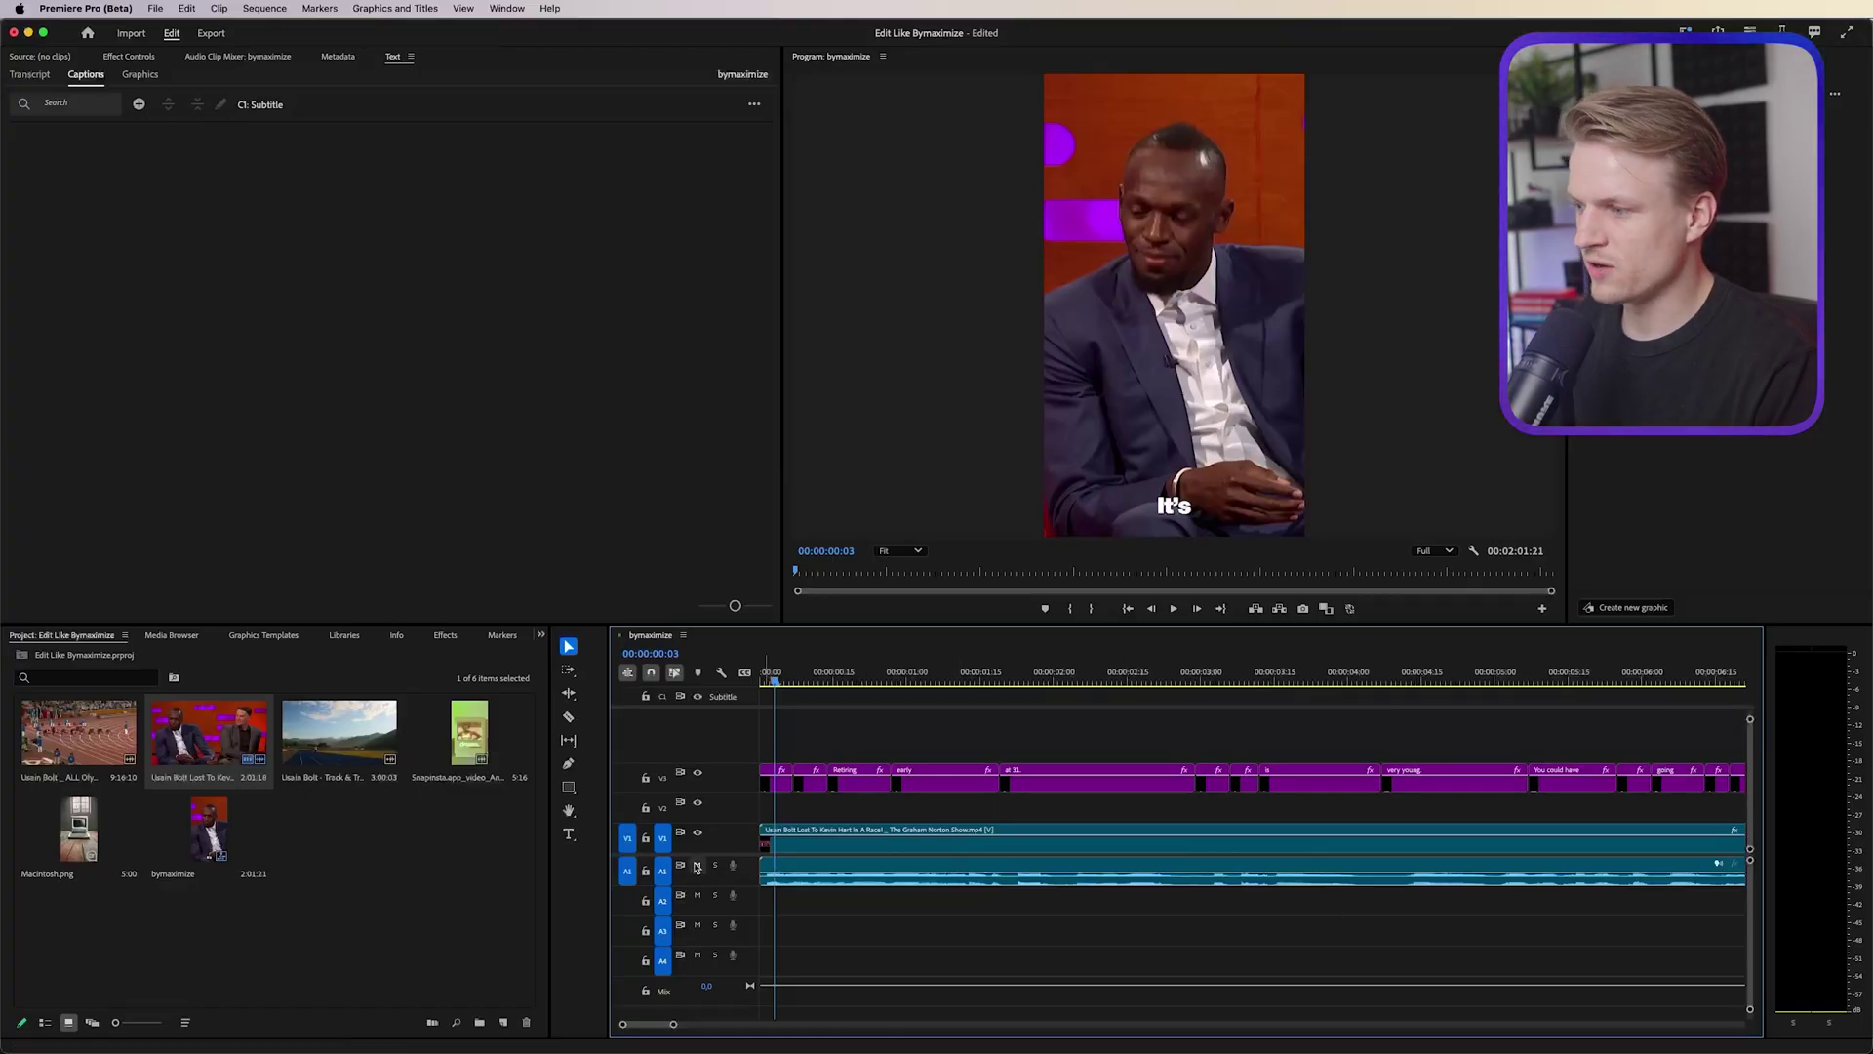
{"action": "double_click", "coordinate": [469, 732]}
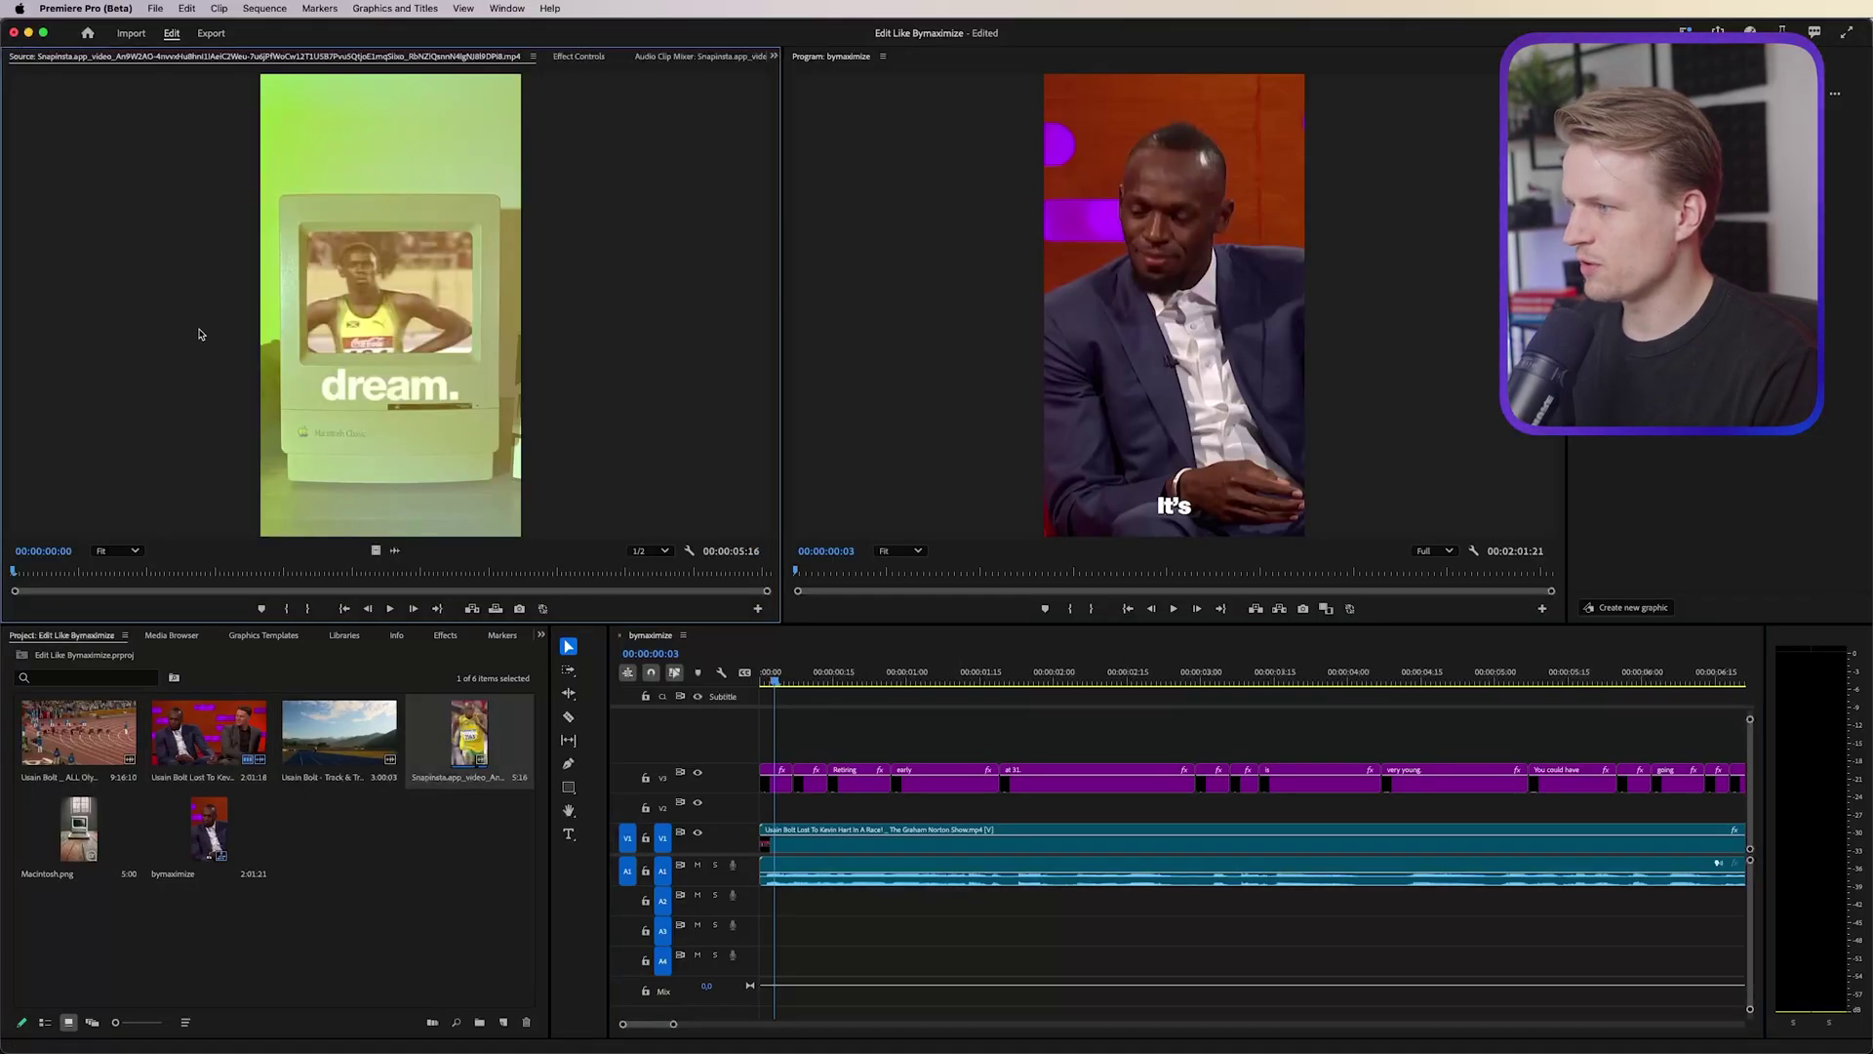
{"action": "left_click", "coordinate": [112, 571]}
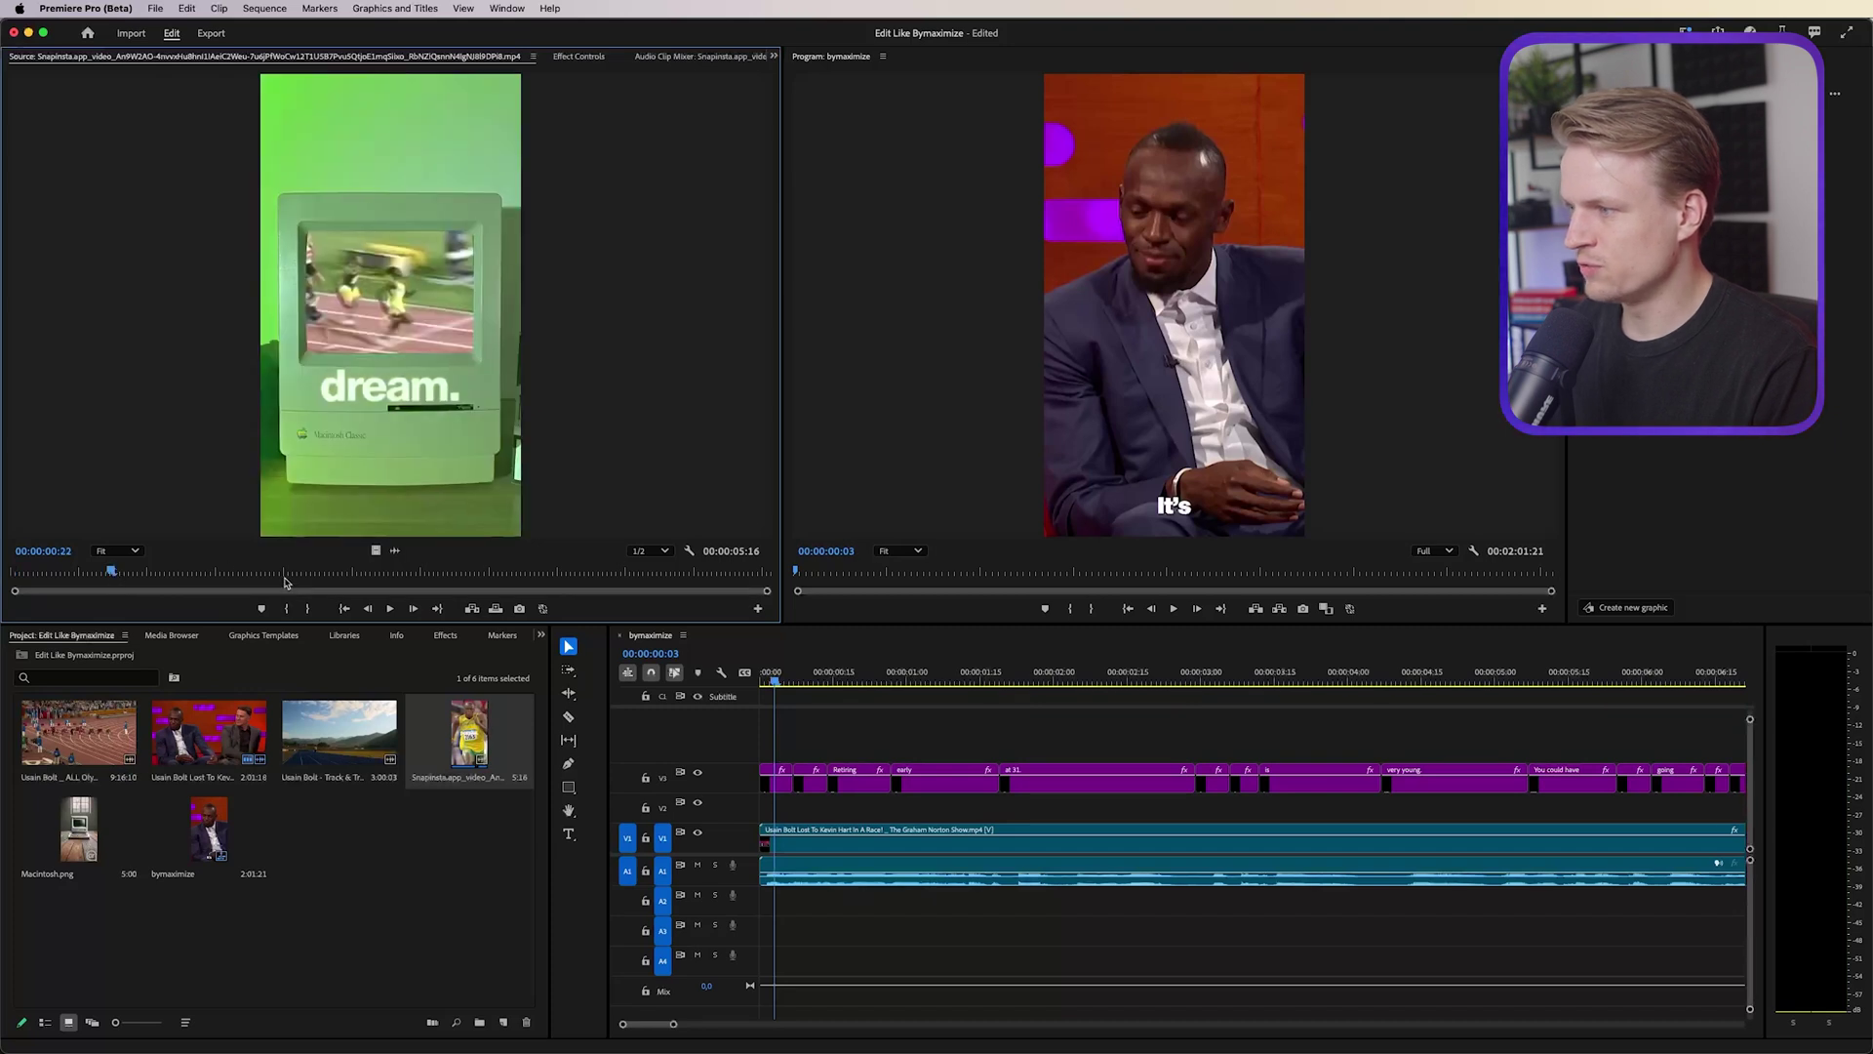
{"action": "left_click", "coordinate": [268, 571]}
{"action": "left_click", "coordinate": [161, 572]}
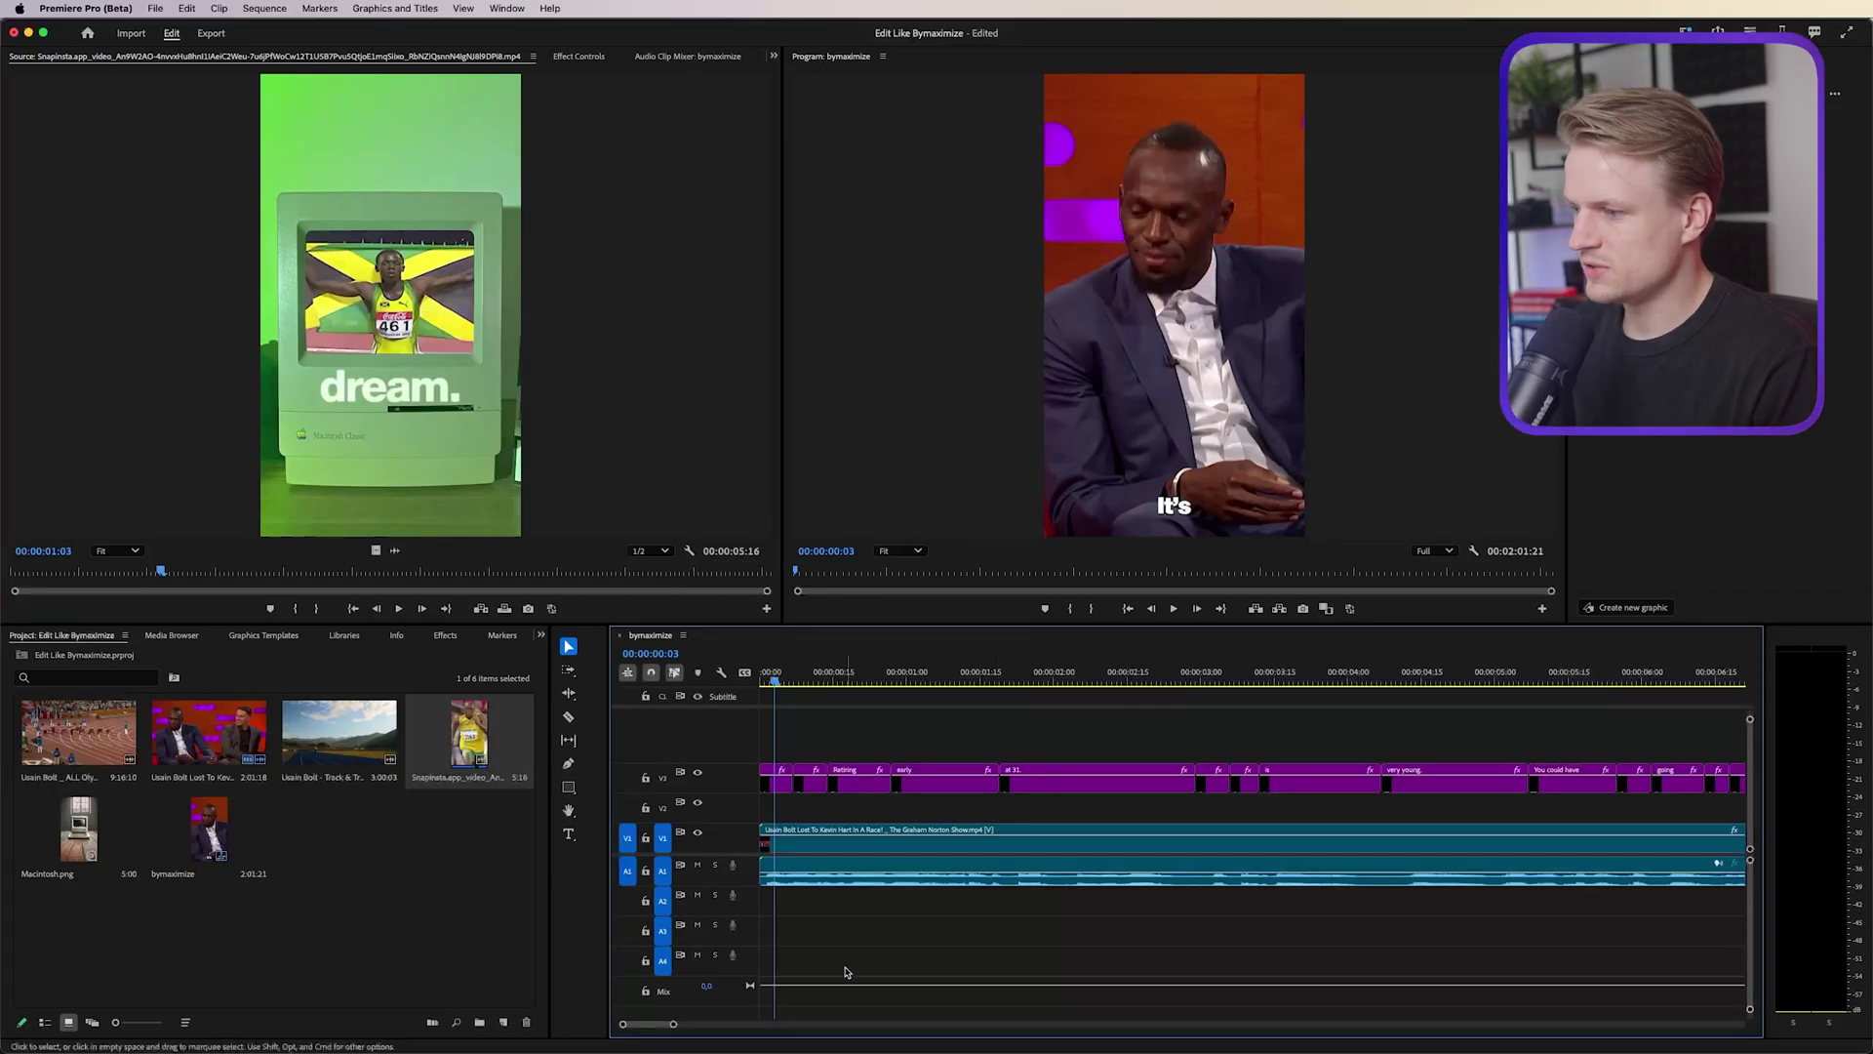
{"action": "left_click", "coordinate": [569, 835]}
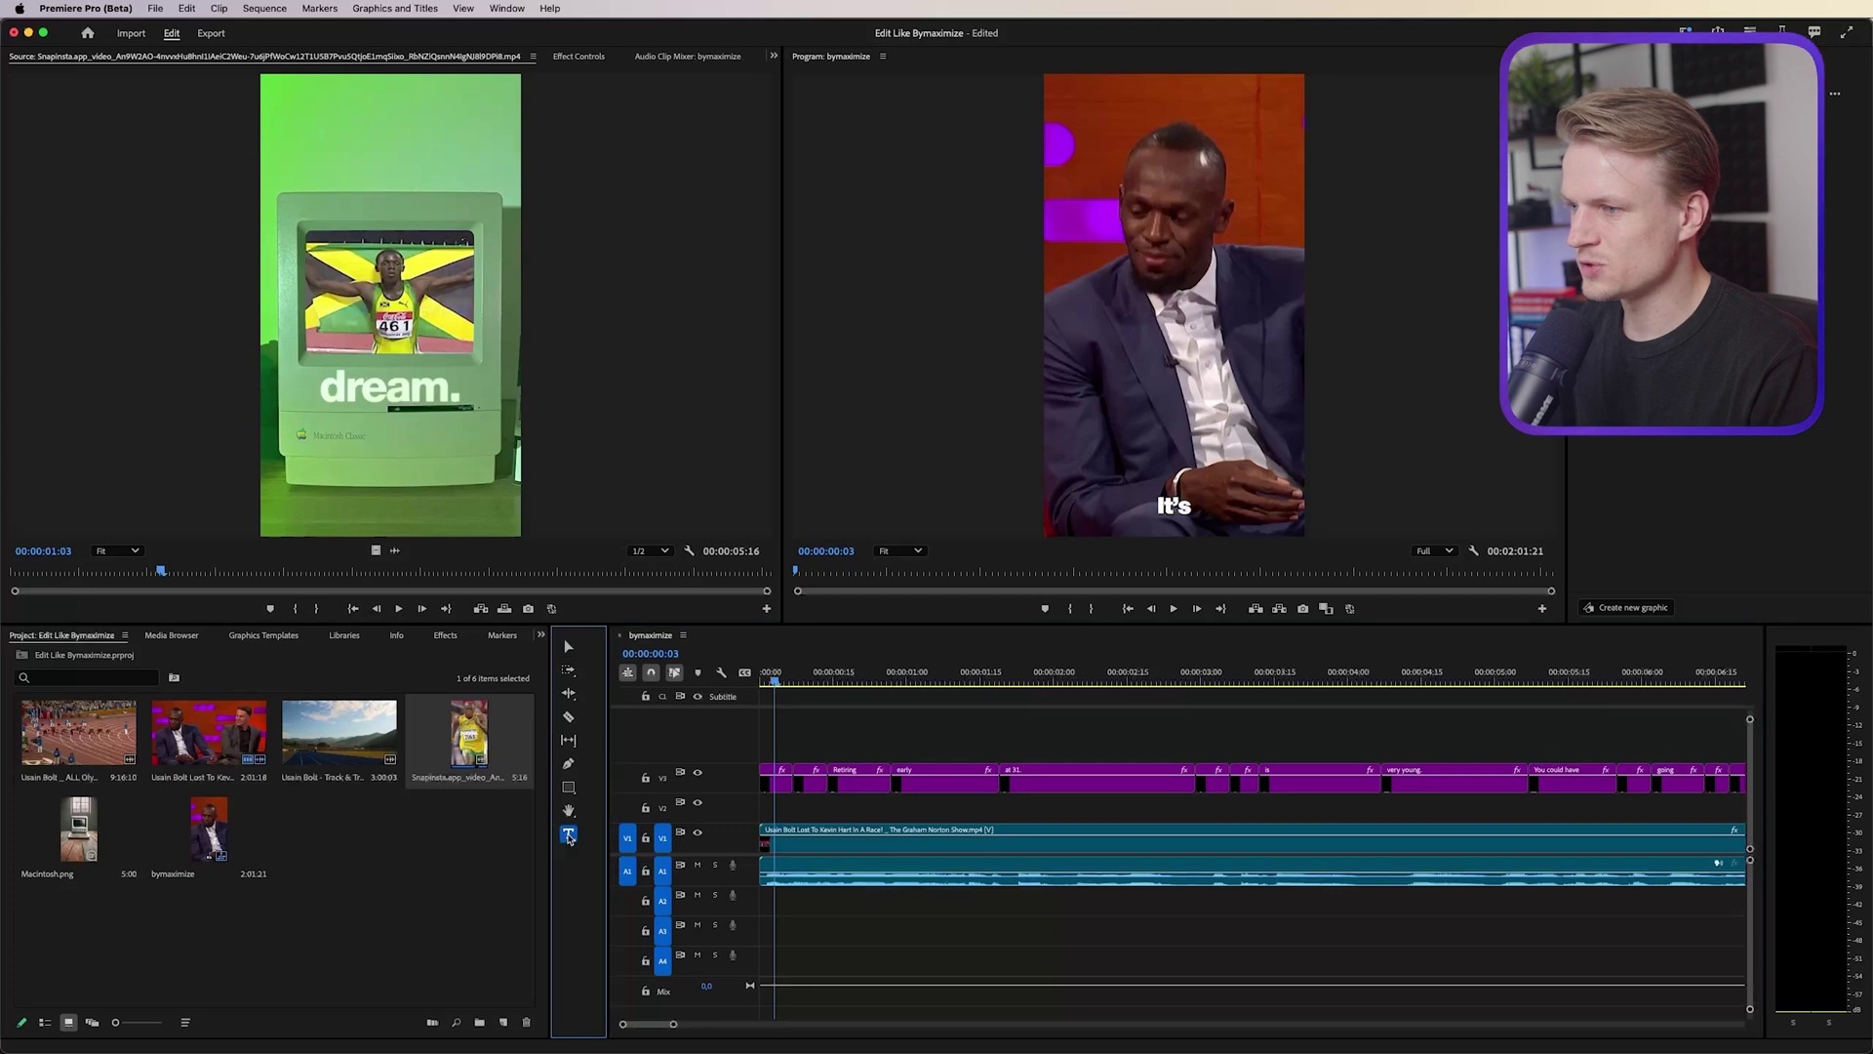
{"action": "left_click", "coordinate": [1129, 310]}
{"action": "type", "text": "Type yo"}
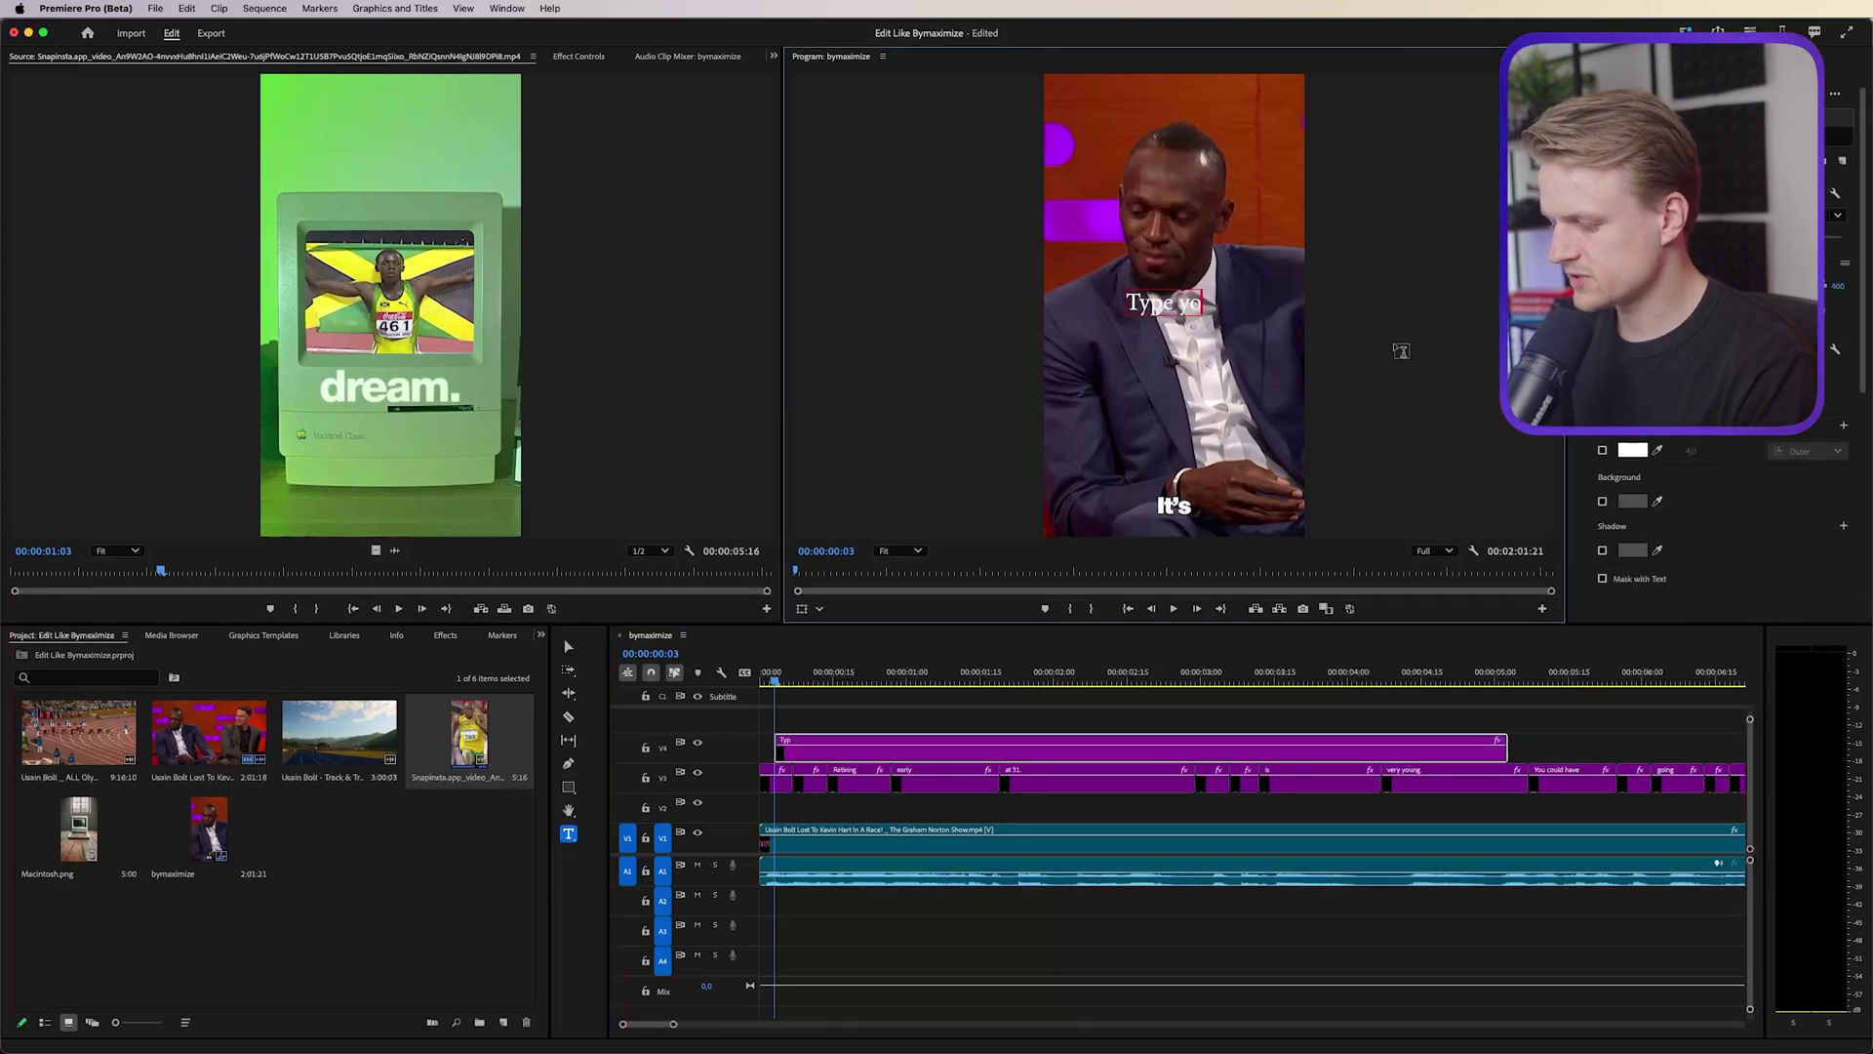
{"action": "type", "text": "ur text"}
{"action": "left_click", "coordinate": [1707, 215]}
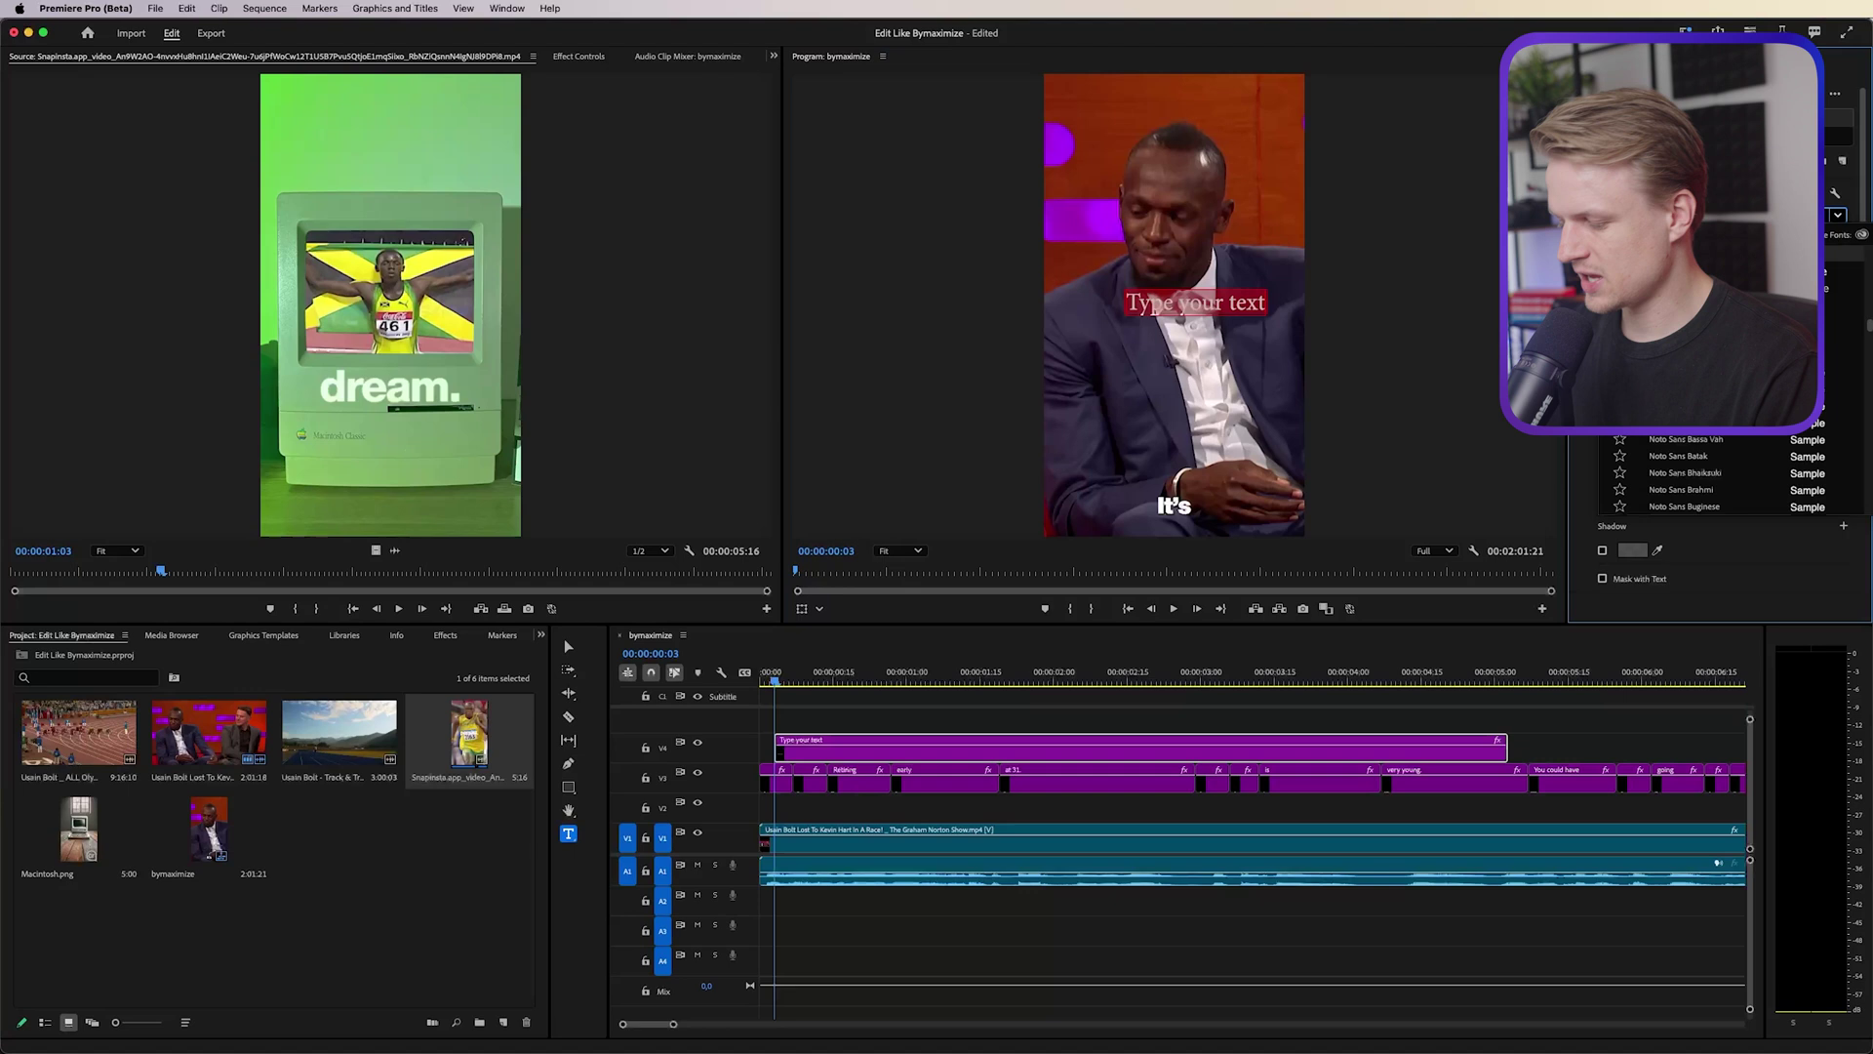
{"action": "type", "text": "neue"}
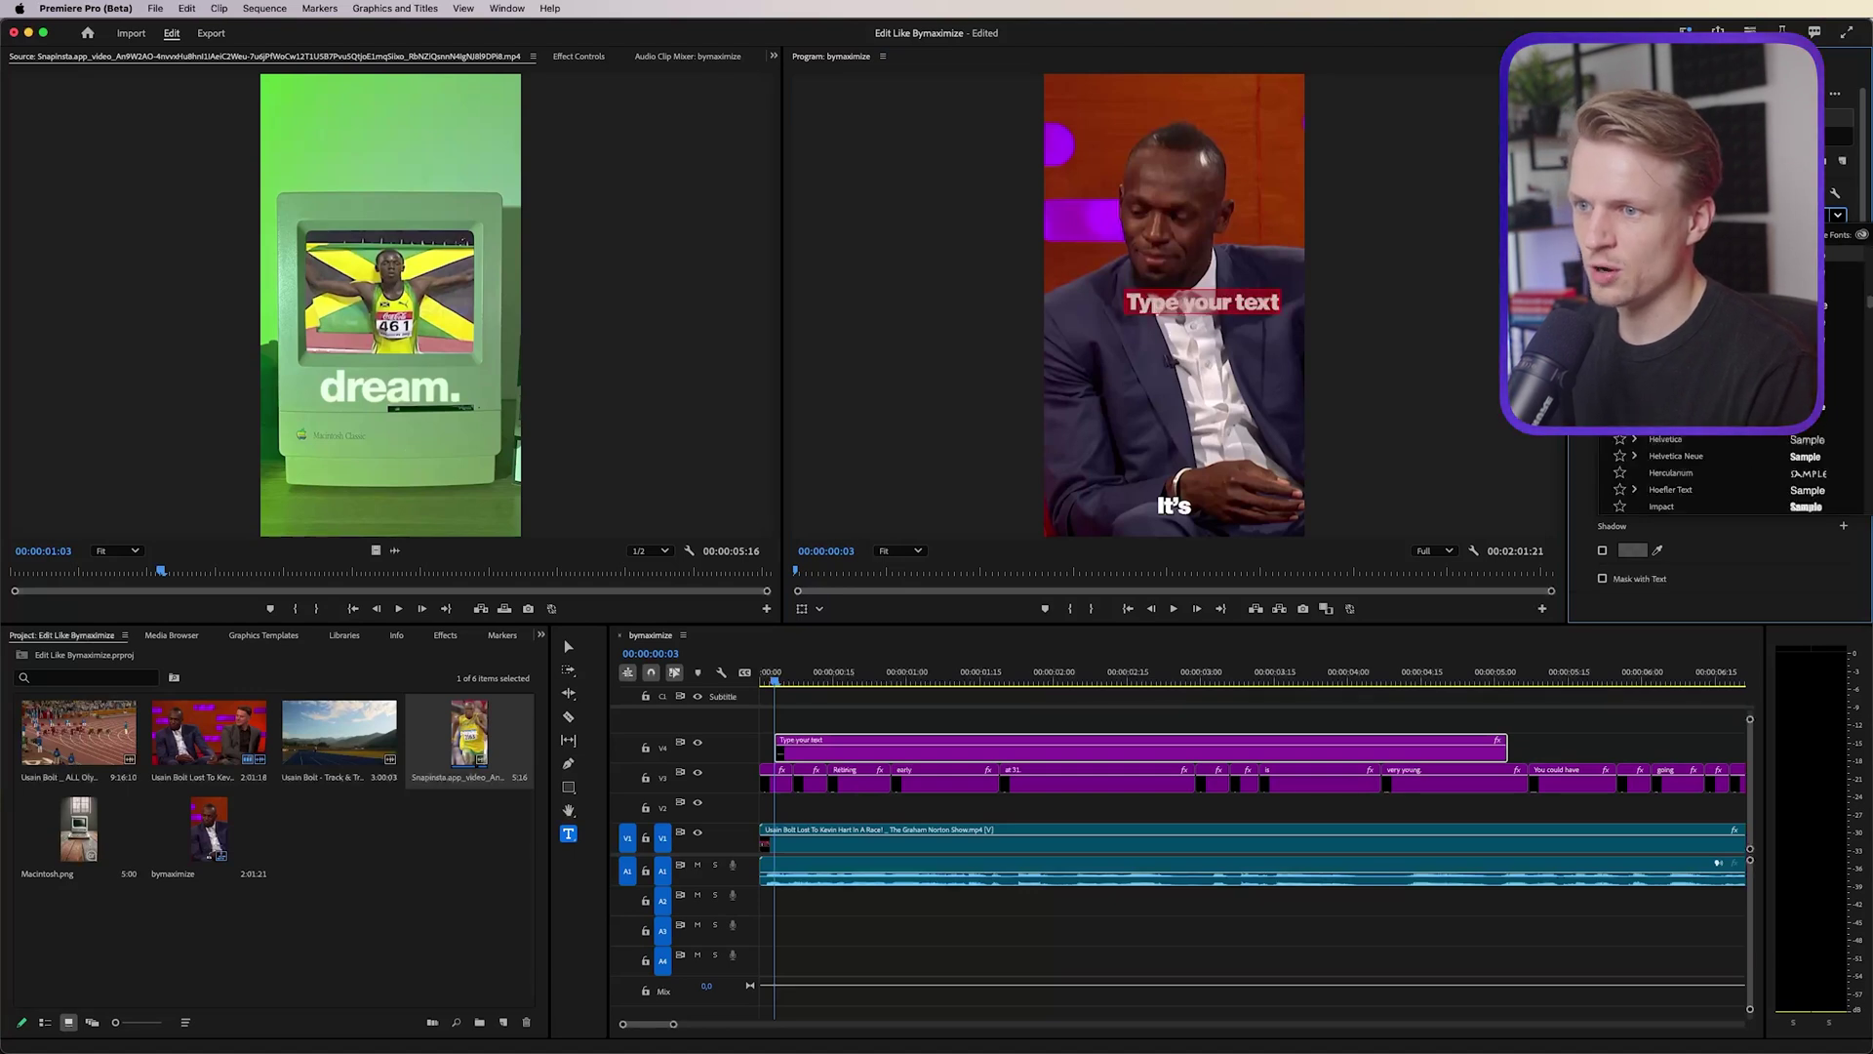
{"action": "key", "text": "Escape"}
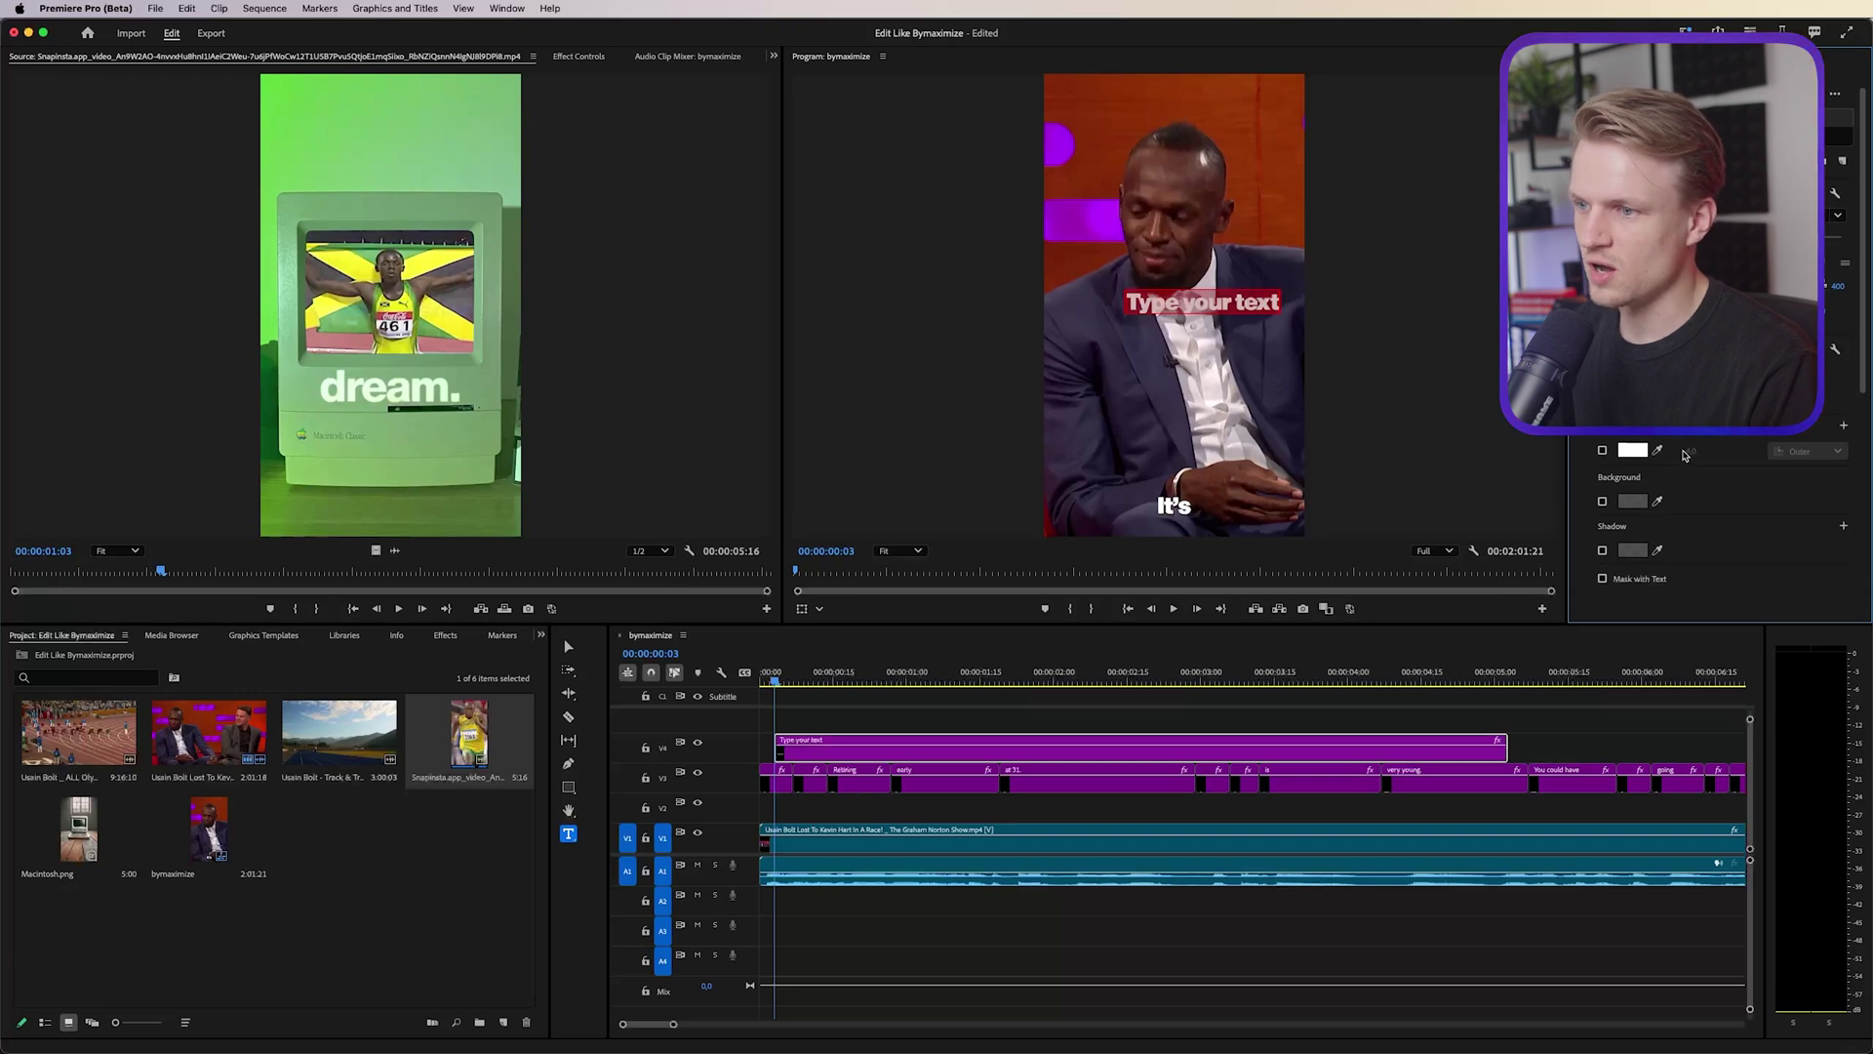
{"action": "left_click", "coordinate": [570, 646]}
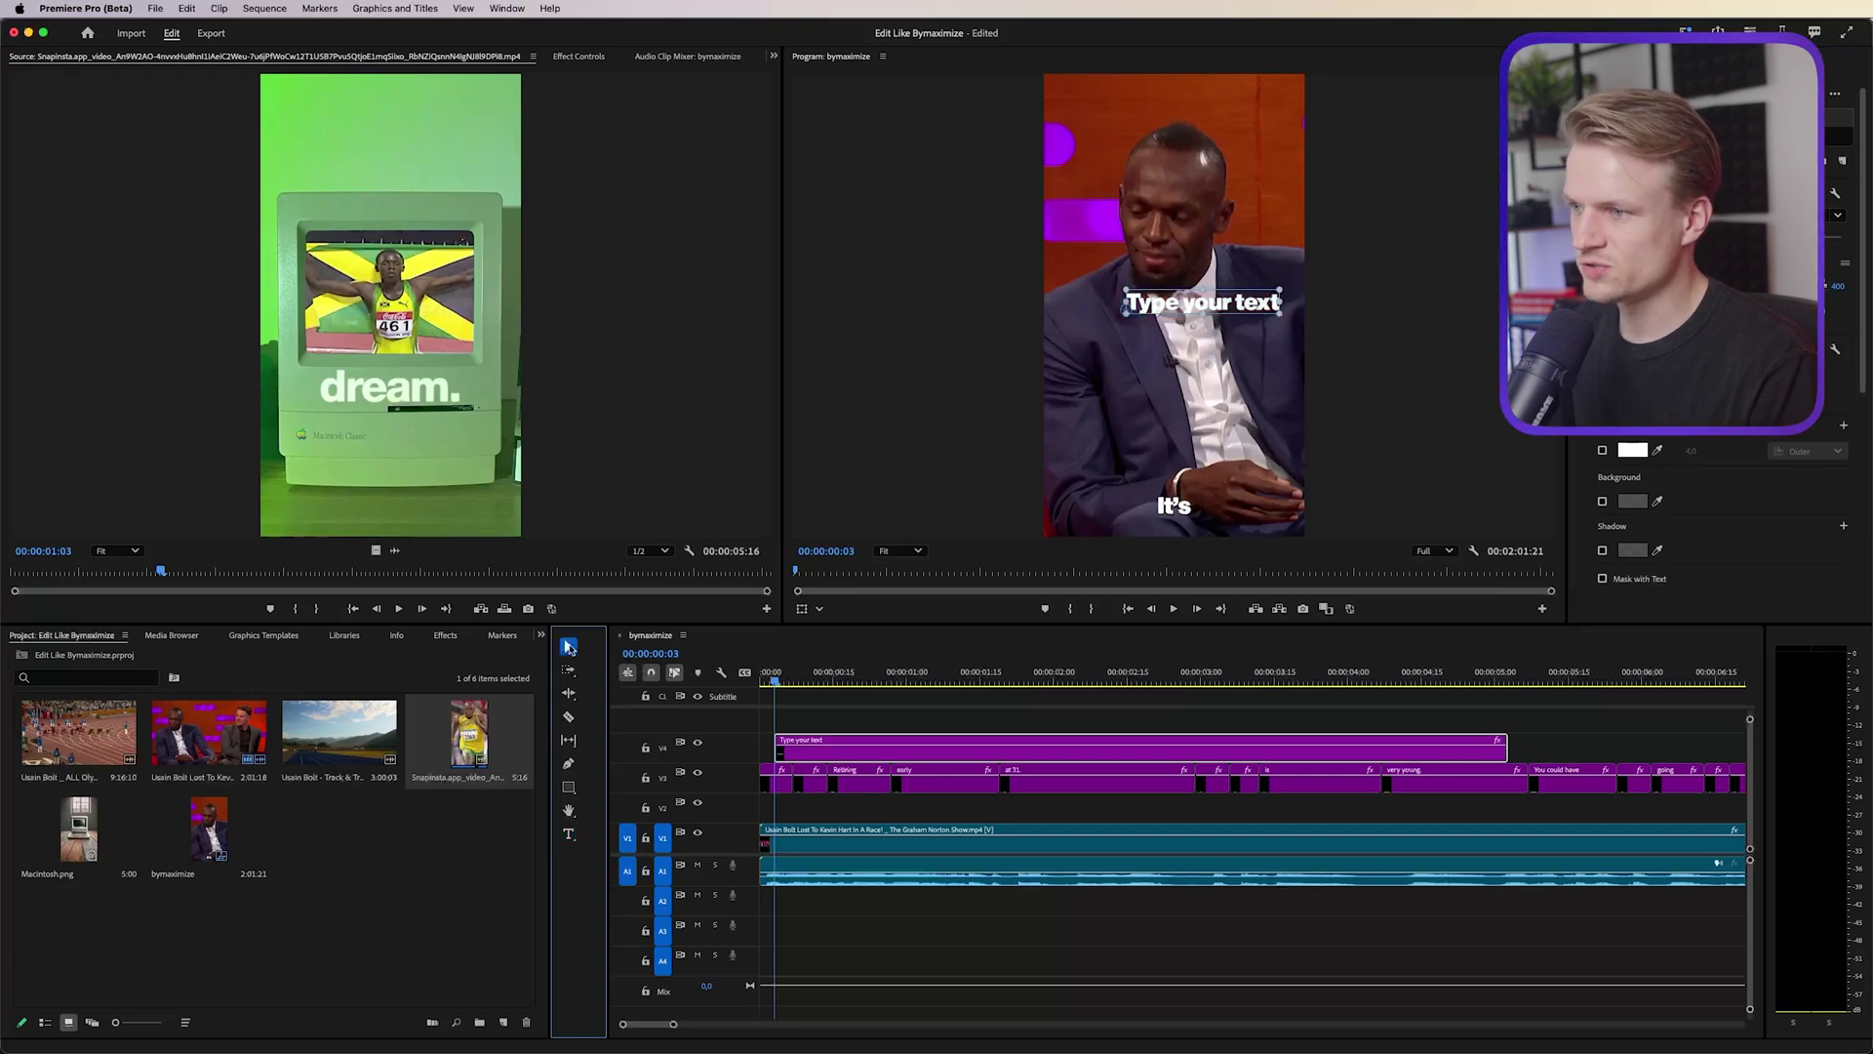
{"action": "left_click_drag", "start_coordinate": [1228, 303], "coordinate": [1181, 395]}
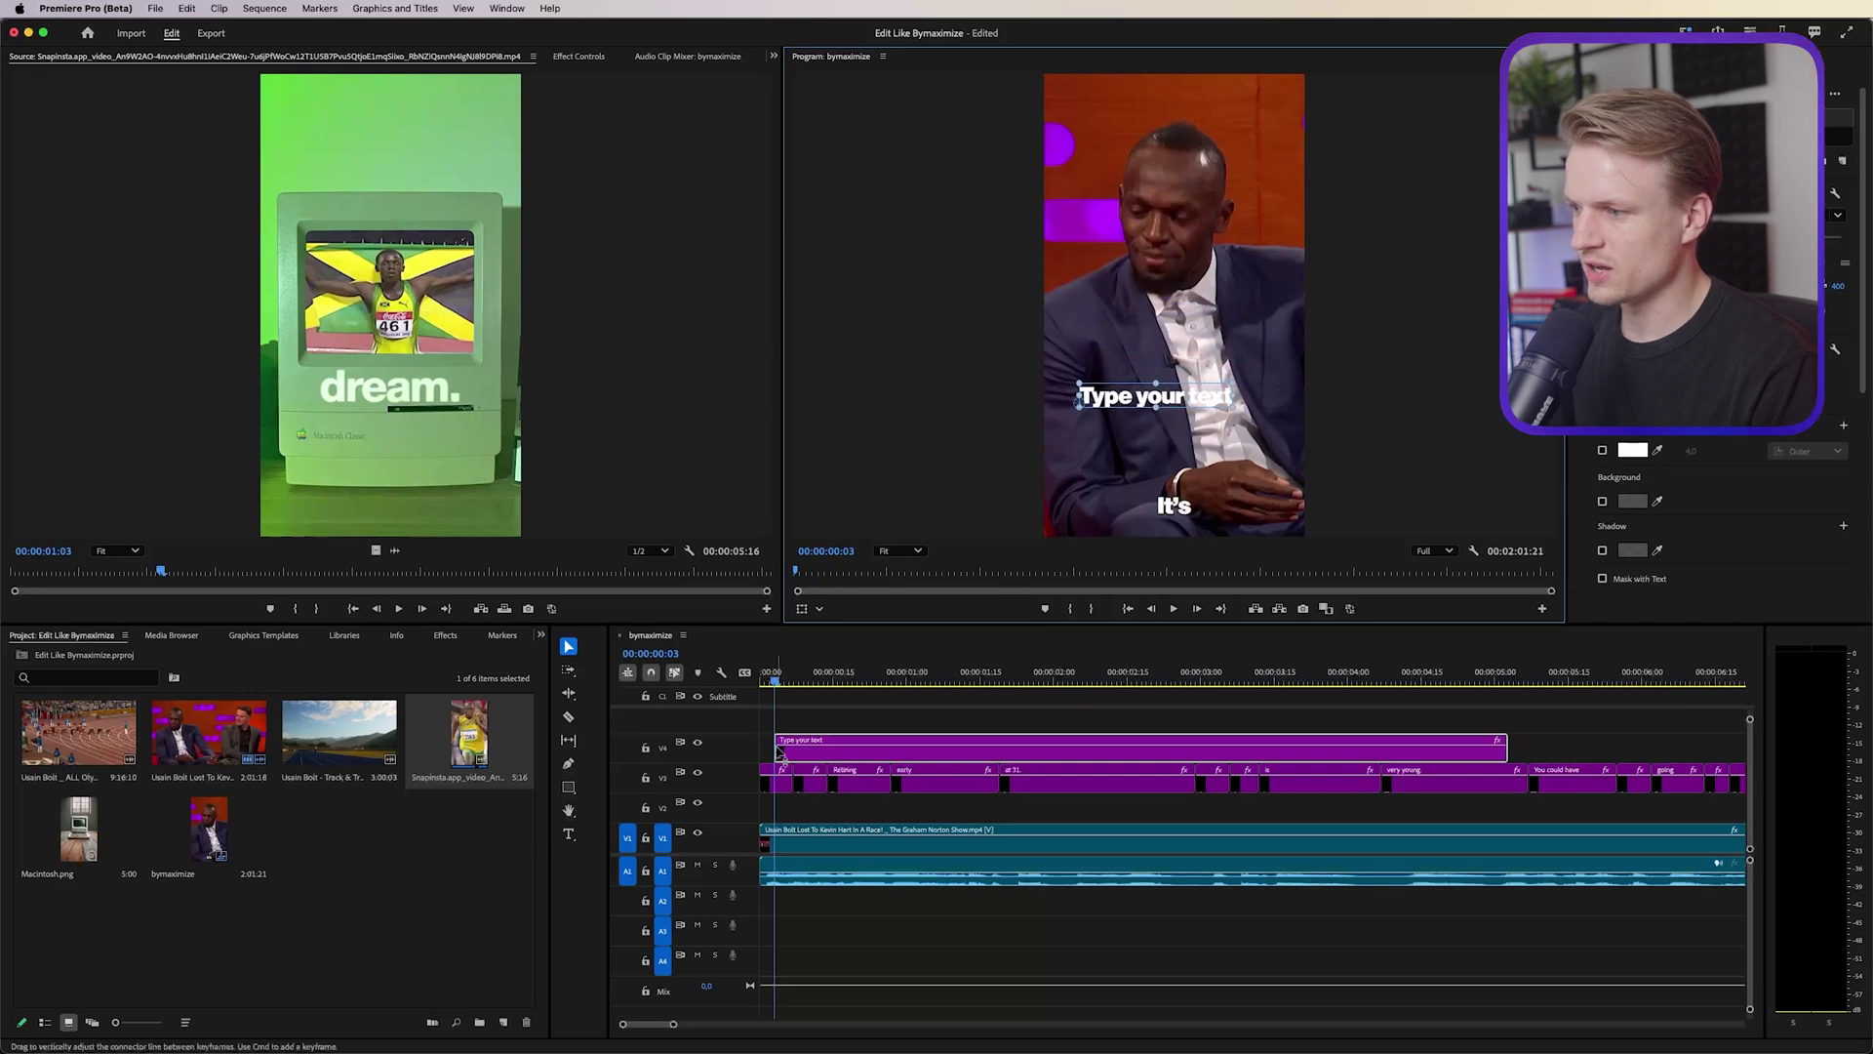
{"action": "left_click_drag", "start_coordinate": [777, 750], "coordinate": [761, 749]}
{"action": "left_click_drag", "start_coordinate": [1123, 405], "coordinate": [1164, 367]}
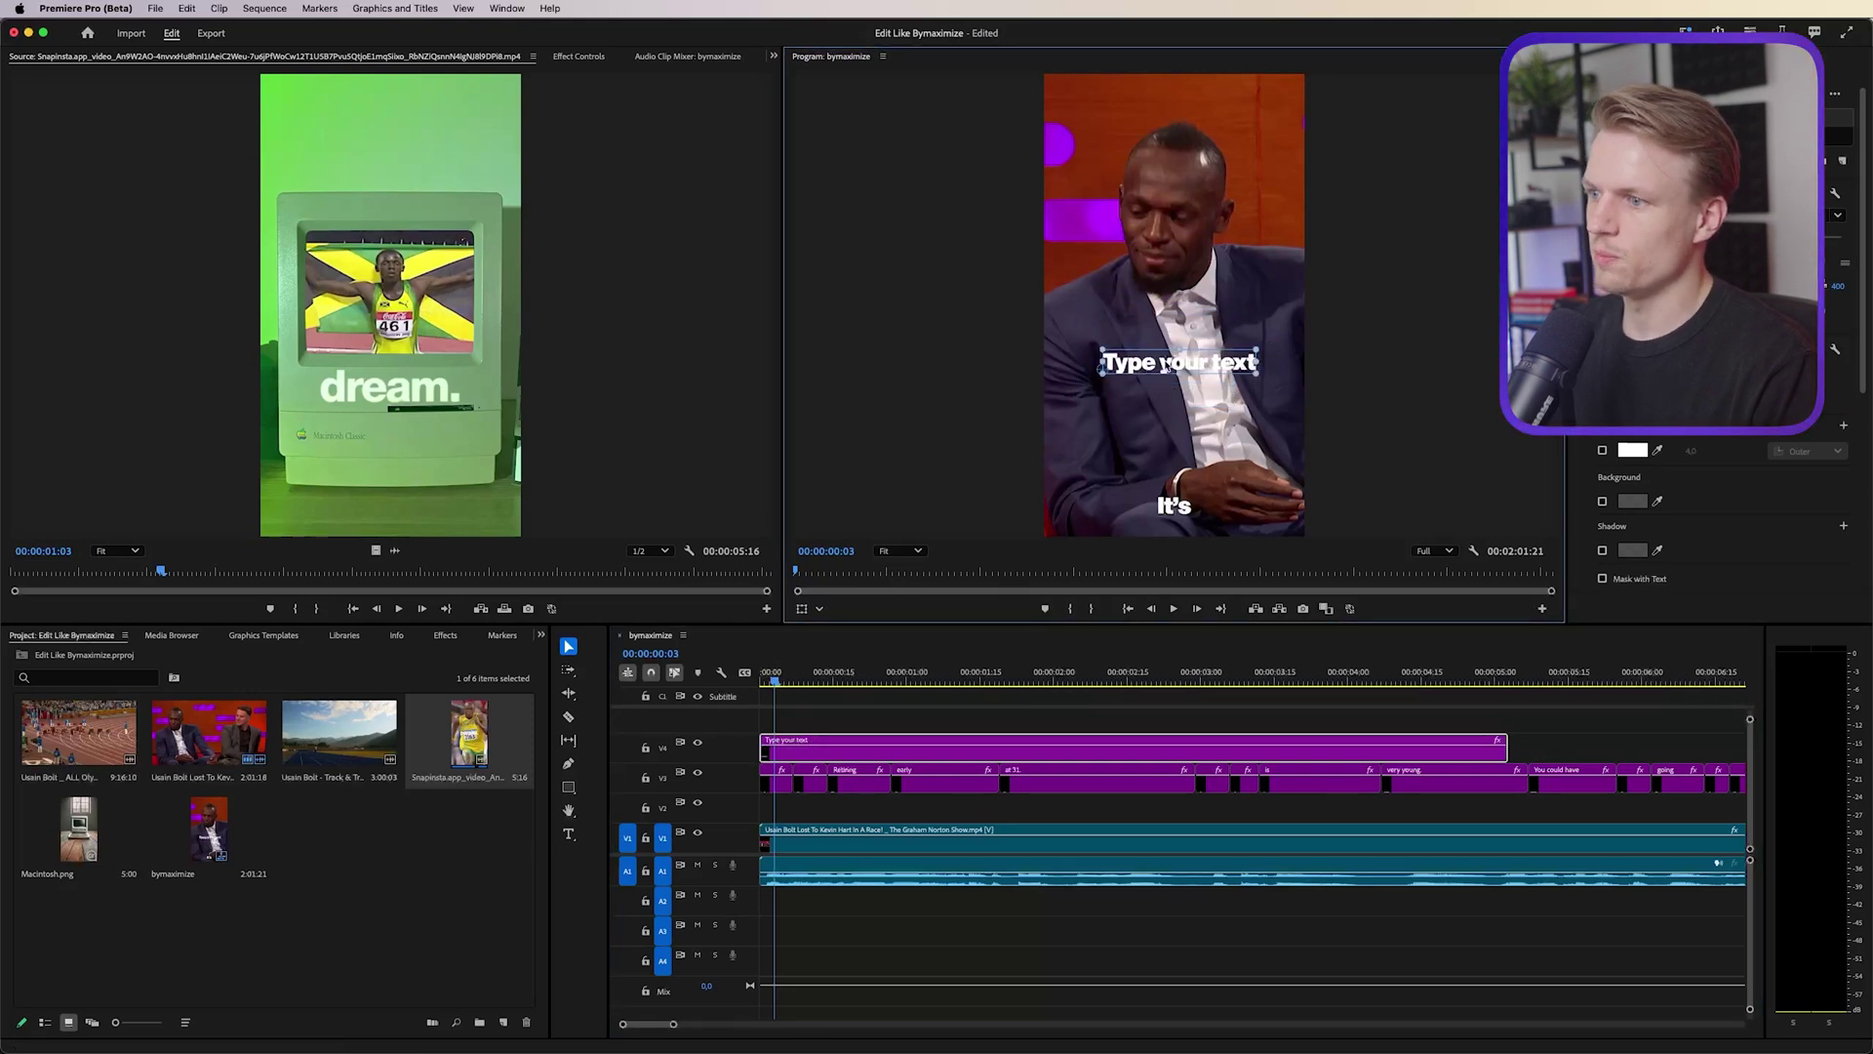
{"action": "key", "text": "Delete"}
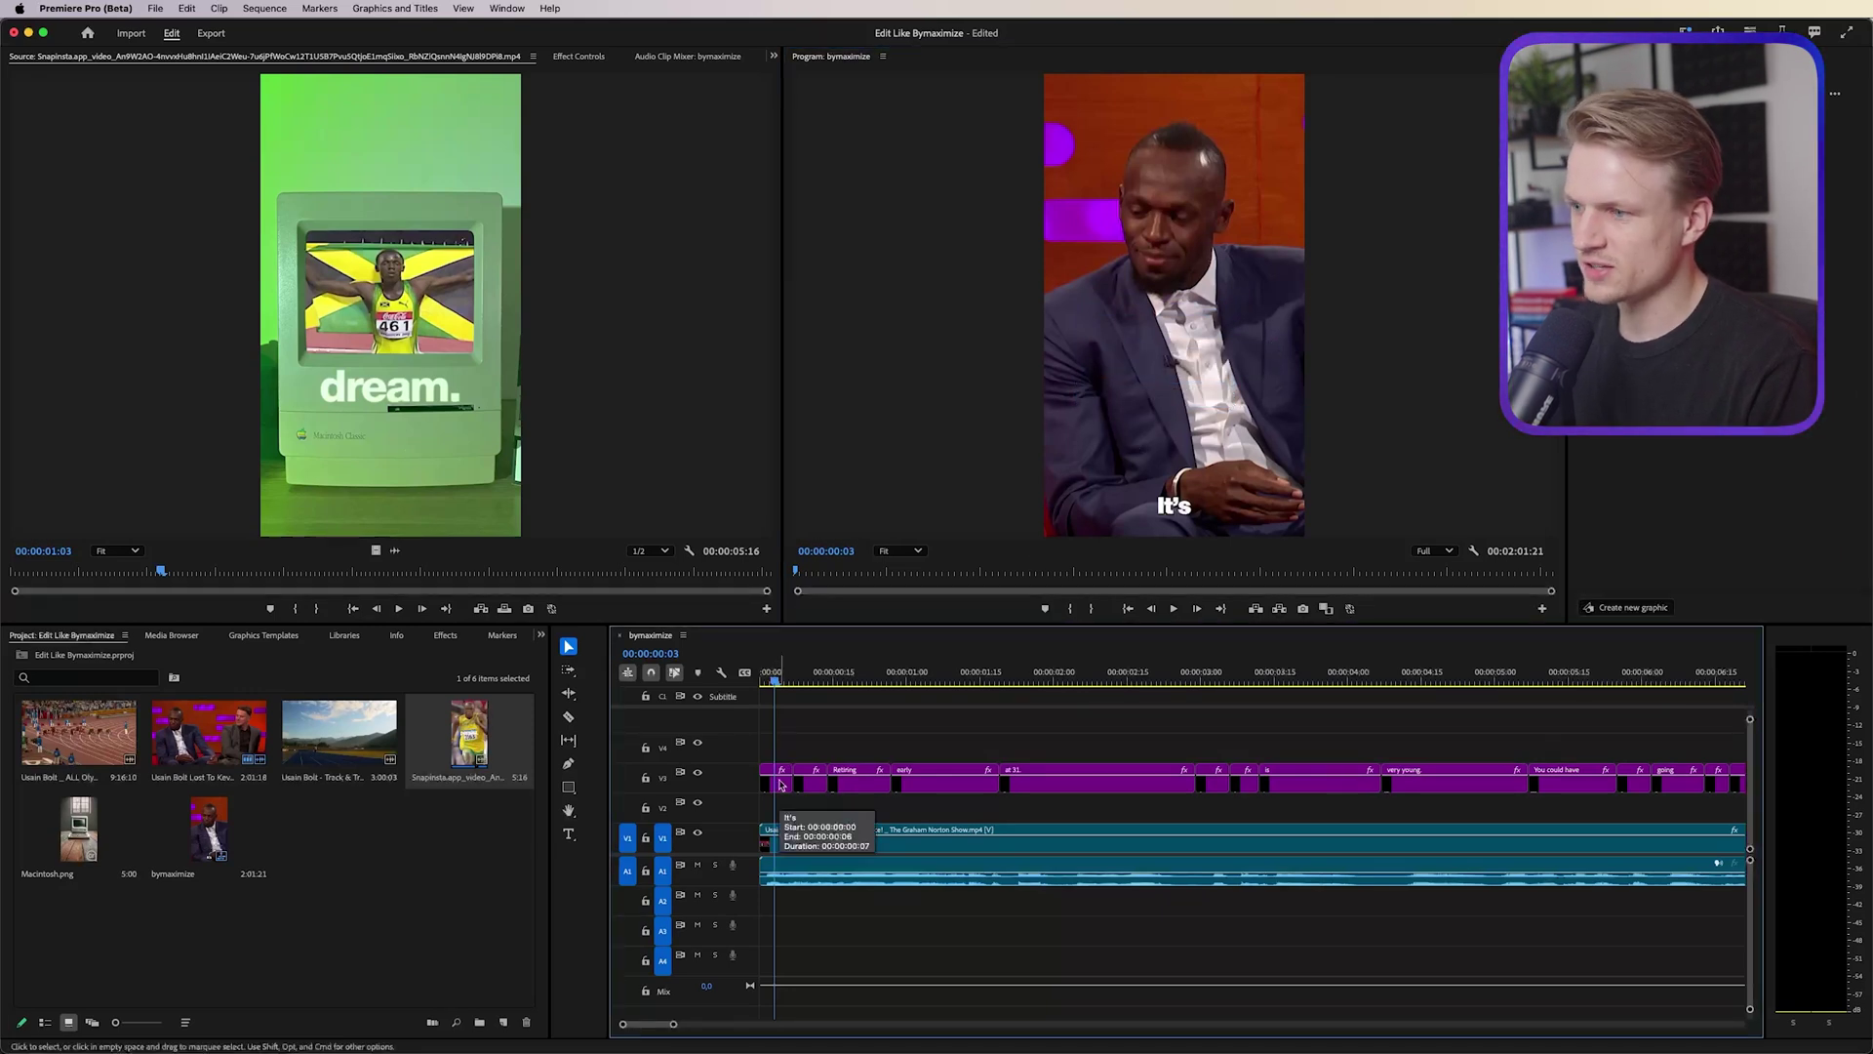
Step: Move the 'It's' clip to V2 and up-left, then place 'okay.' left-aligned beneath it
{"action": "left_click", "coordinate": [1151, 497]}
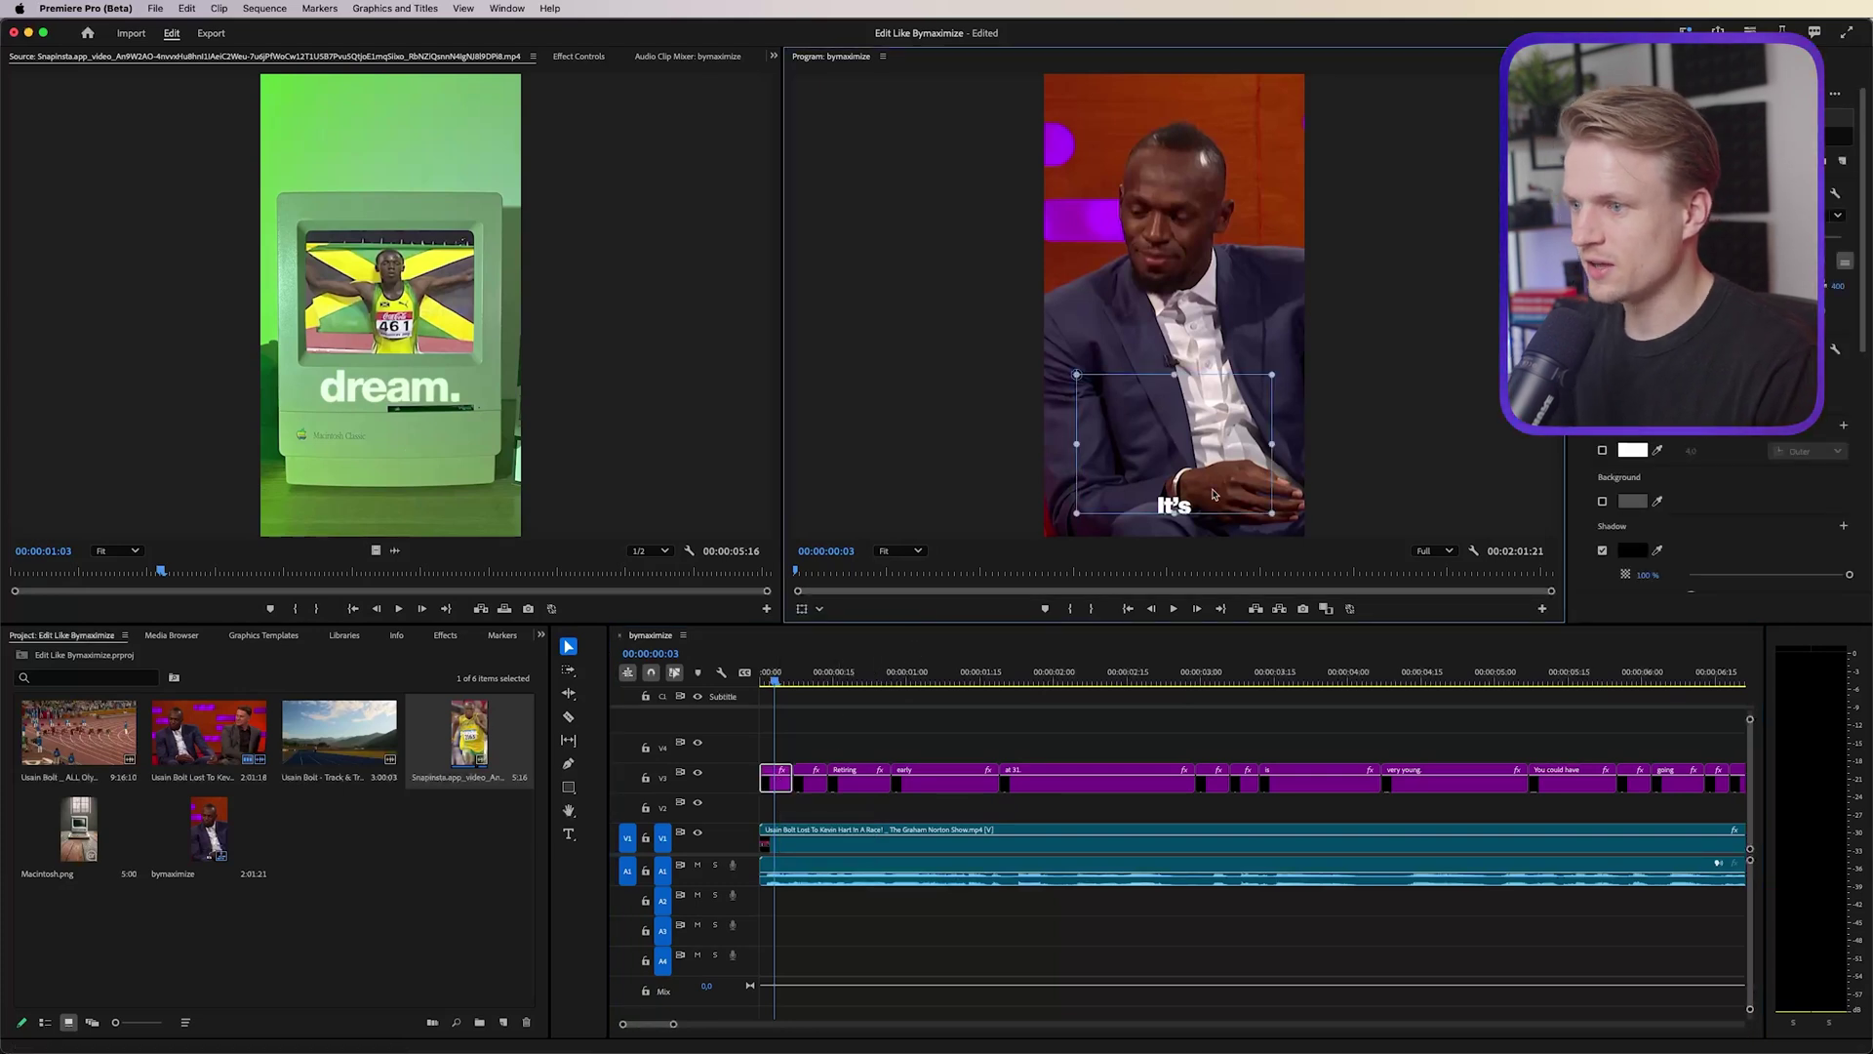
{"action": "left_click", "coordinate": [779, 676]}
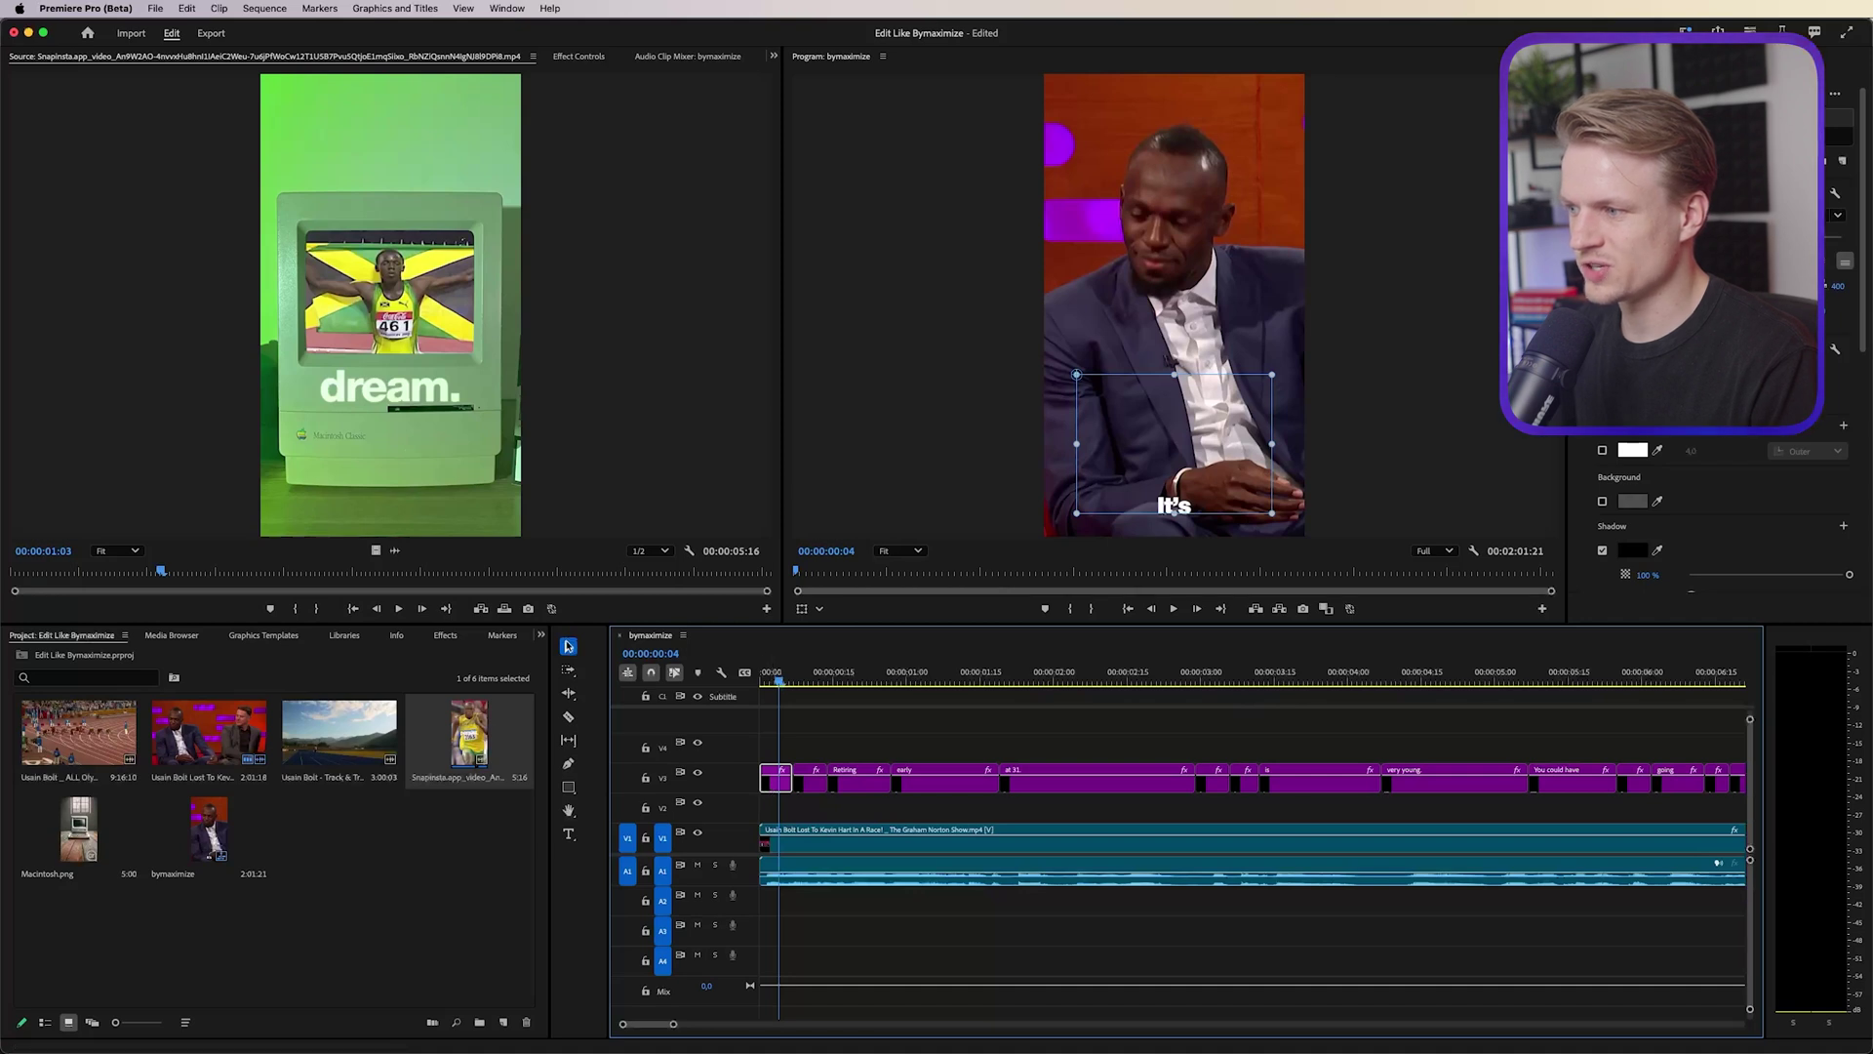
{"action": "left_click_drag", "start_coordinate": [1230, 489], "coordinate": [1154, 341]}
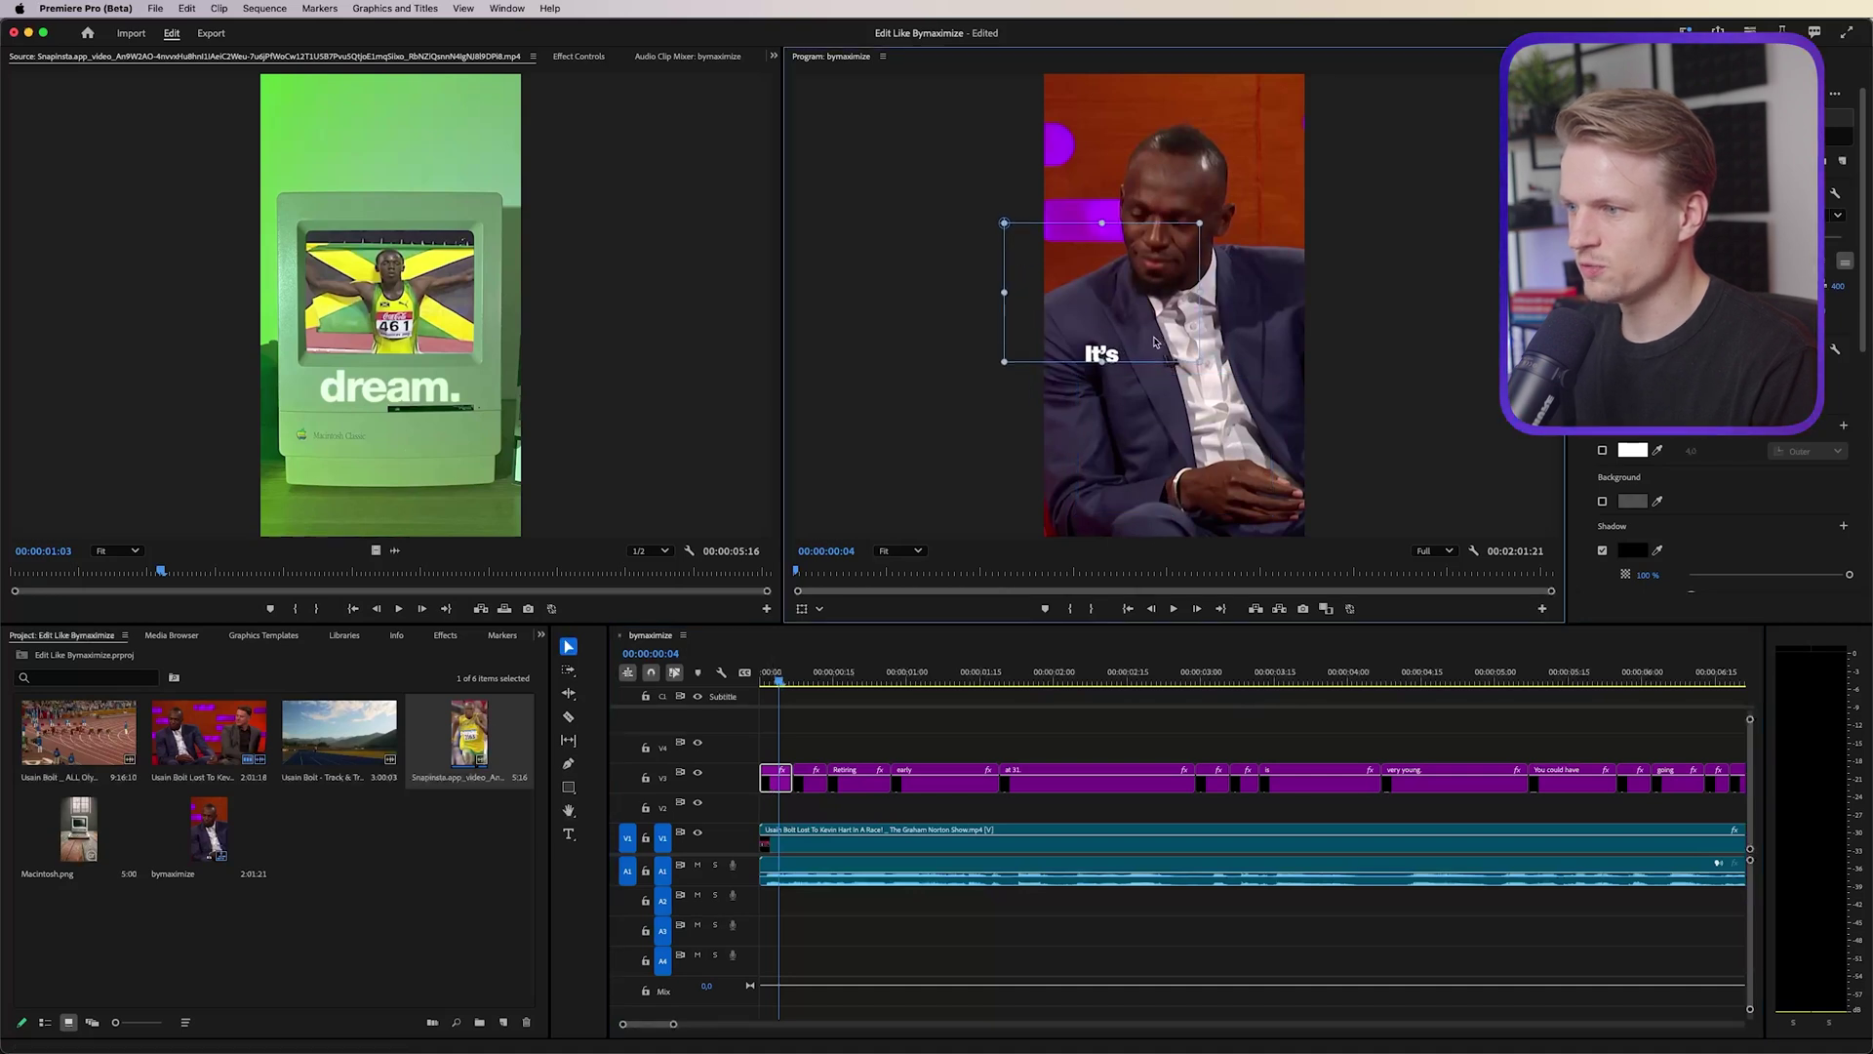
{"action": "left_click_drag", "start_coordinate": [778, 786], "coordinate": [993, 818]}
{"action": "left_click", "coordinate": [784, 685]}
{"action": "left_click_drag", "start_coordinate": [784, 683], "coordinate": [807, 683]}
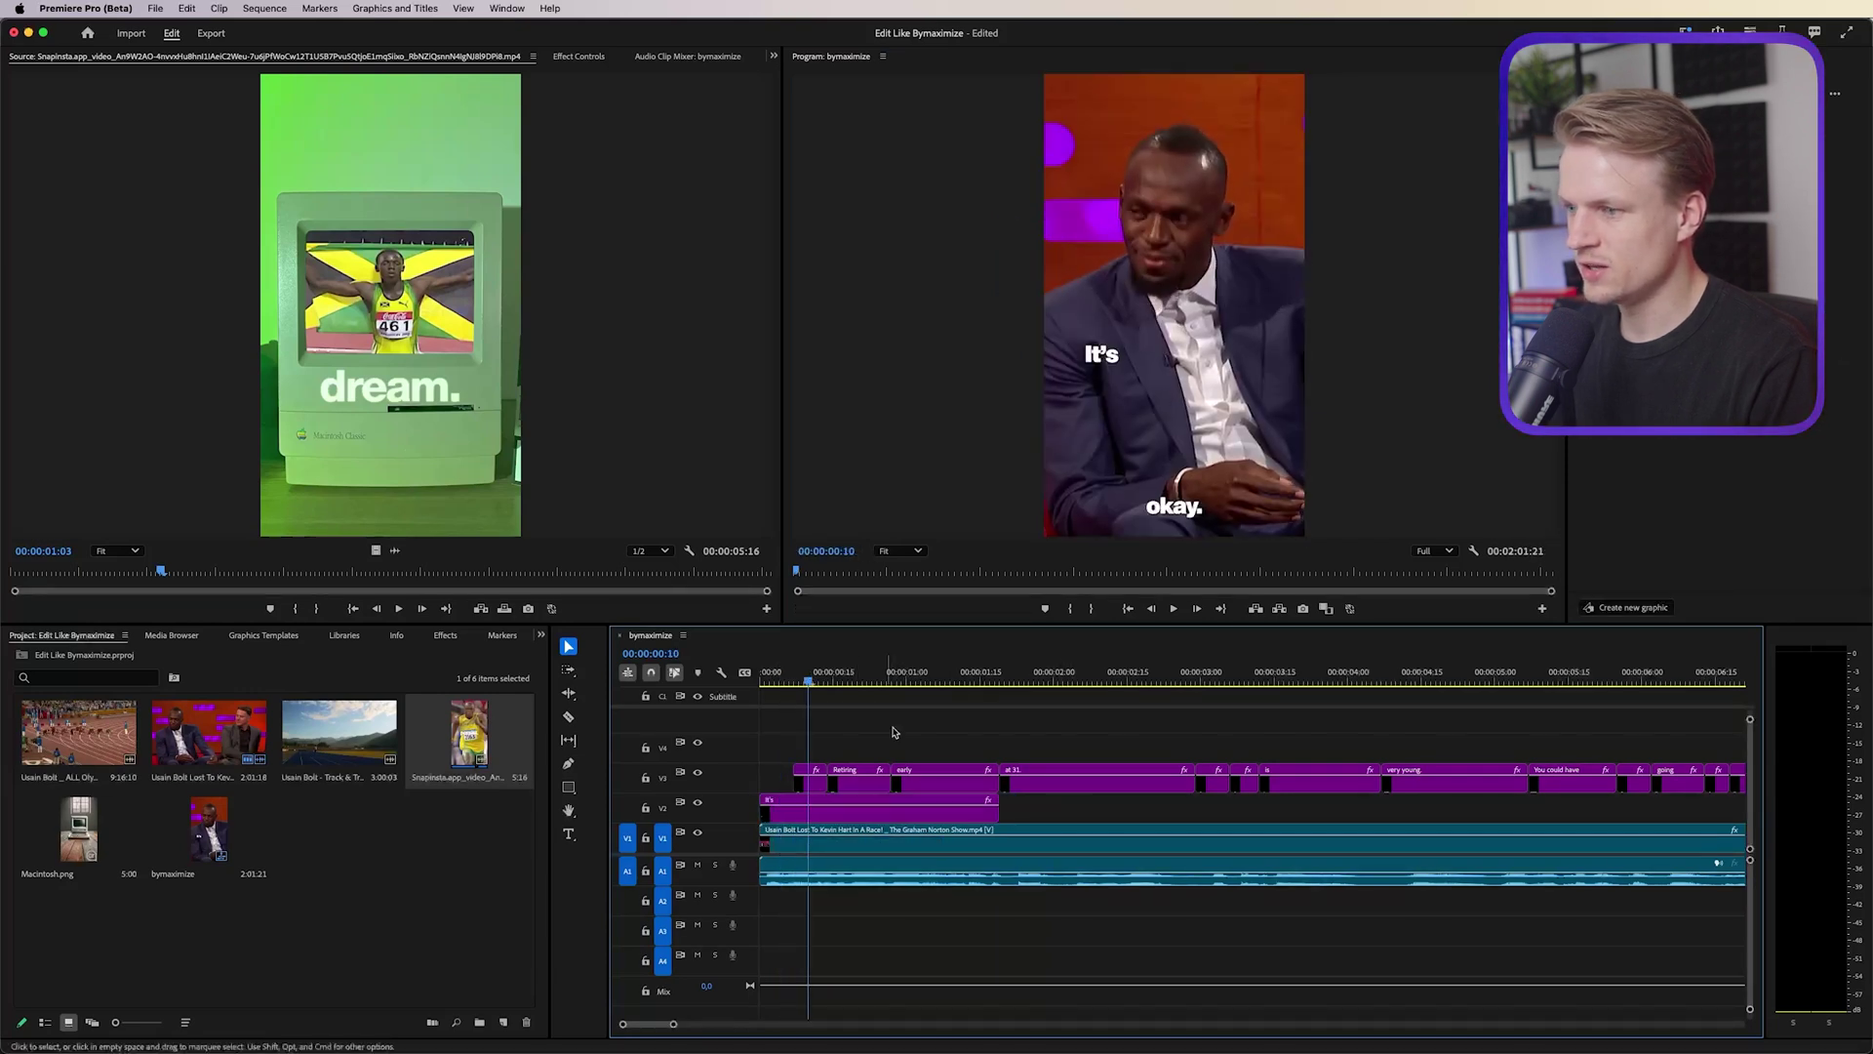
{"action": "left_click", "coordinate": [1174, 506]}
{"action": "left_click_drag", "start_coordinate": [1174, 507], "coordinate": [1187, 362]}
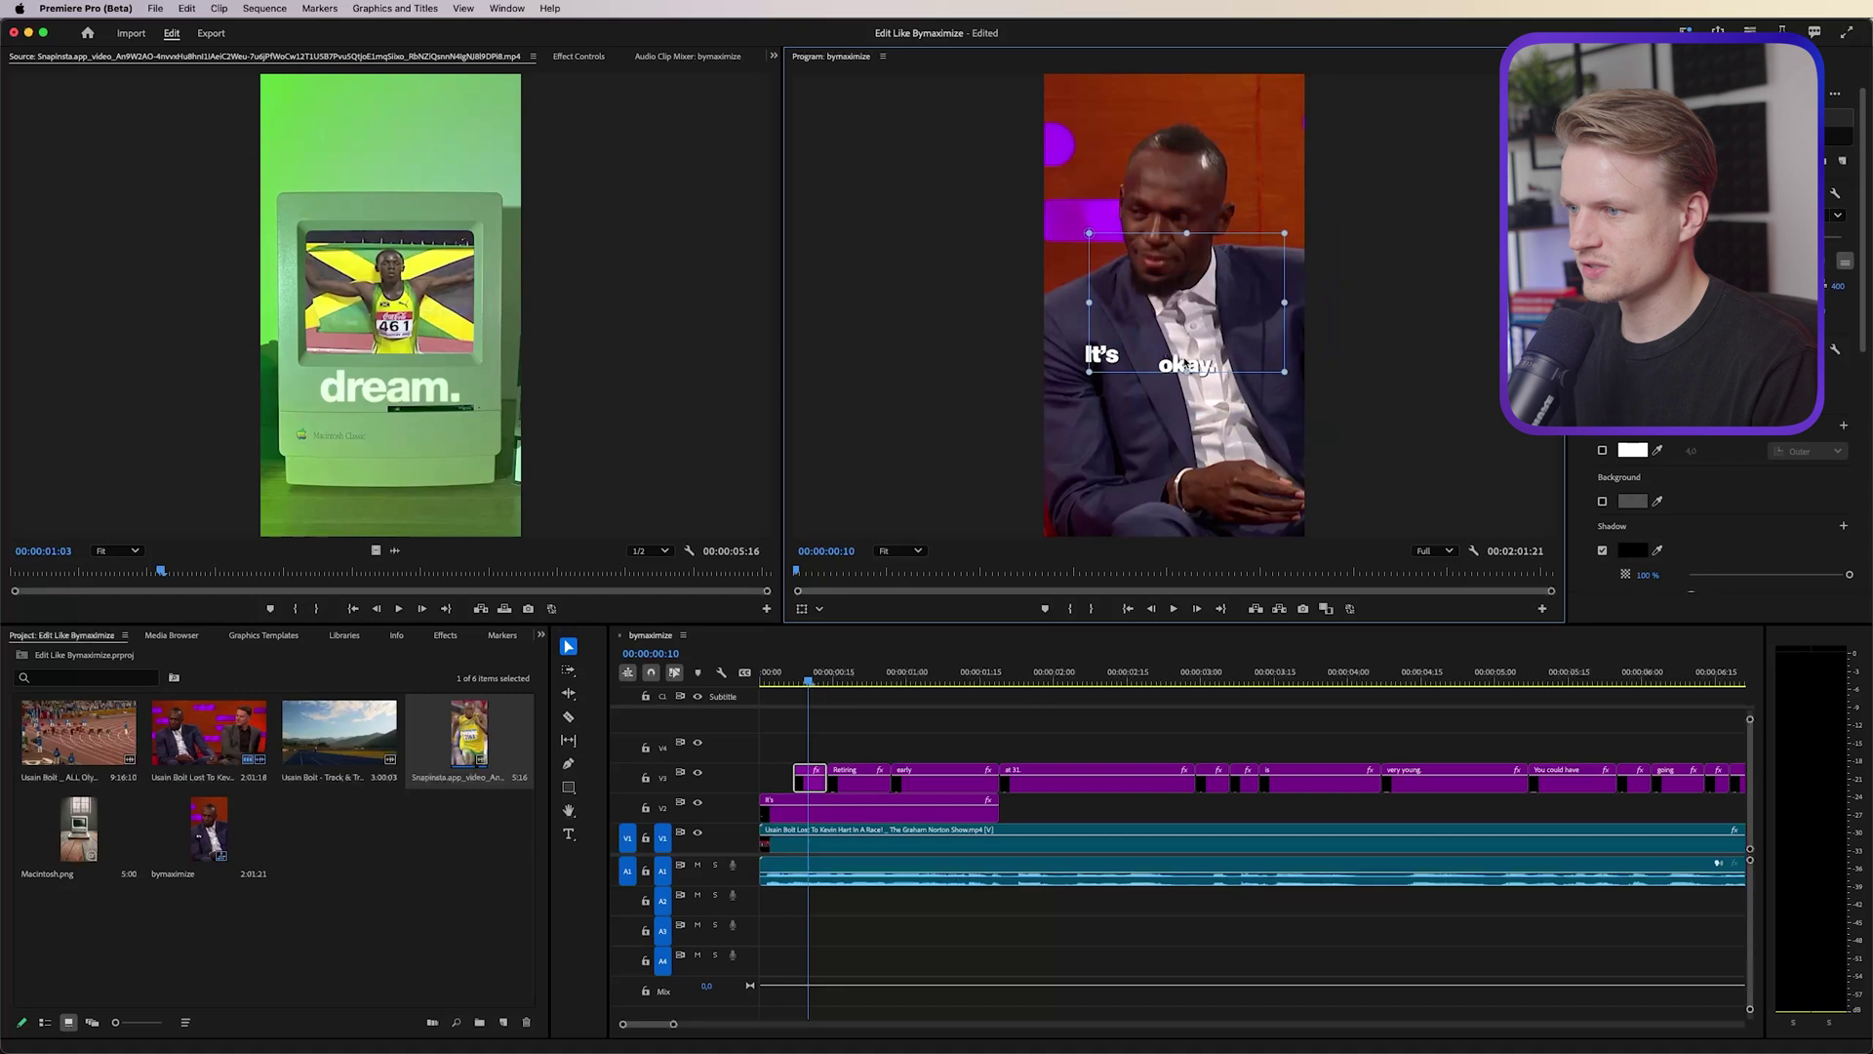
{"action": "left_click", "coordinate": [798, 683]}
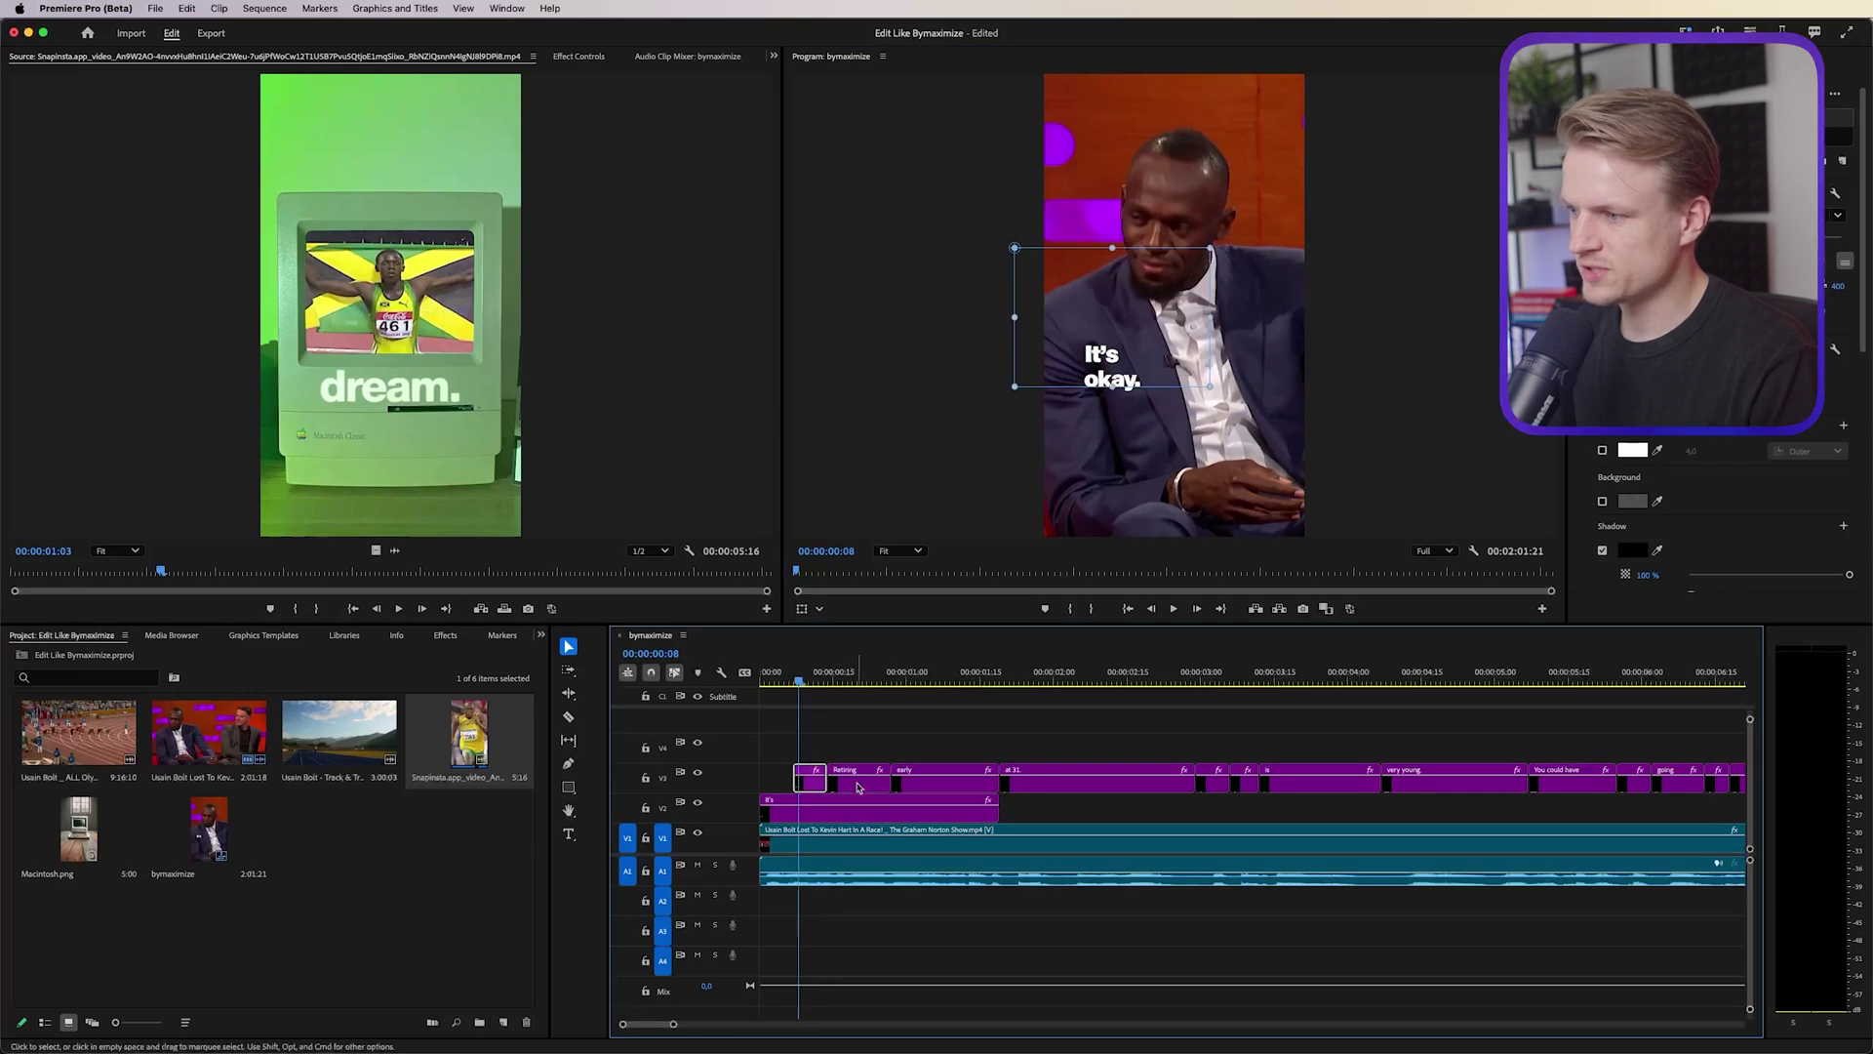
Step: Move 'Retiring' to V4 beside 'okay.', stack 'early' under it, and play back the phrase
{"action": "left_click_drag", "start_coordinate": [843, 783], "coordinate": [999, 748]}
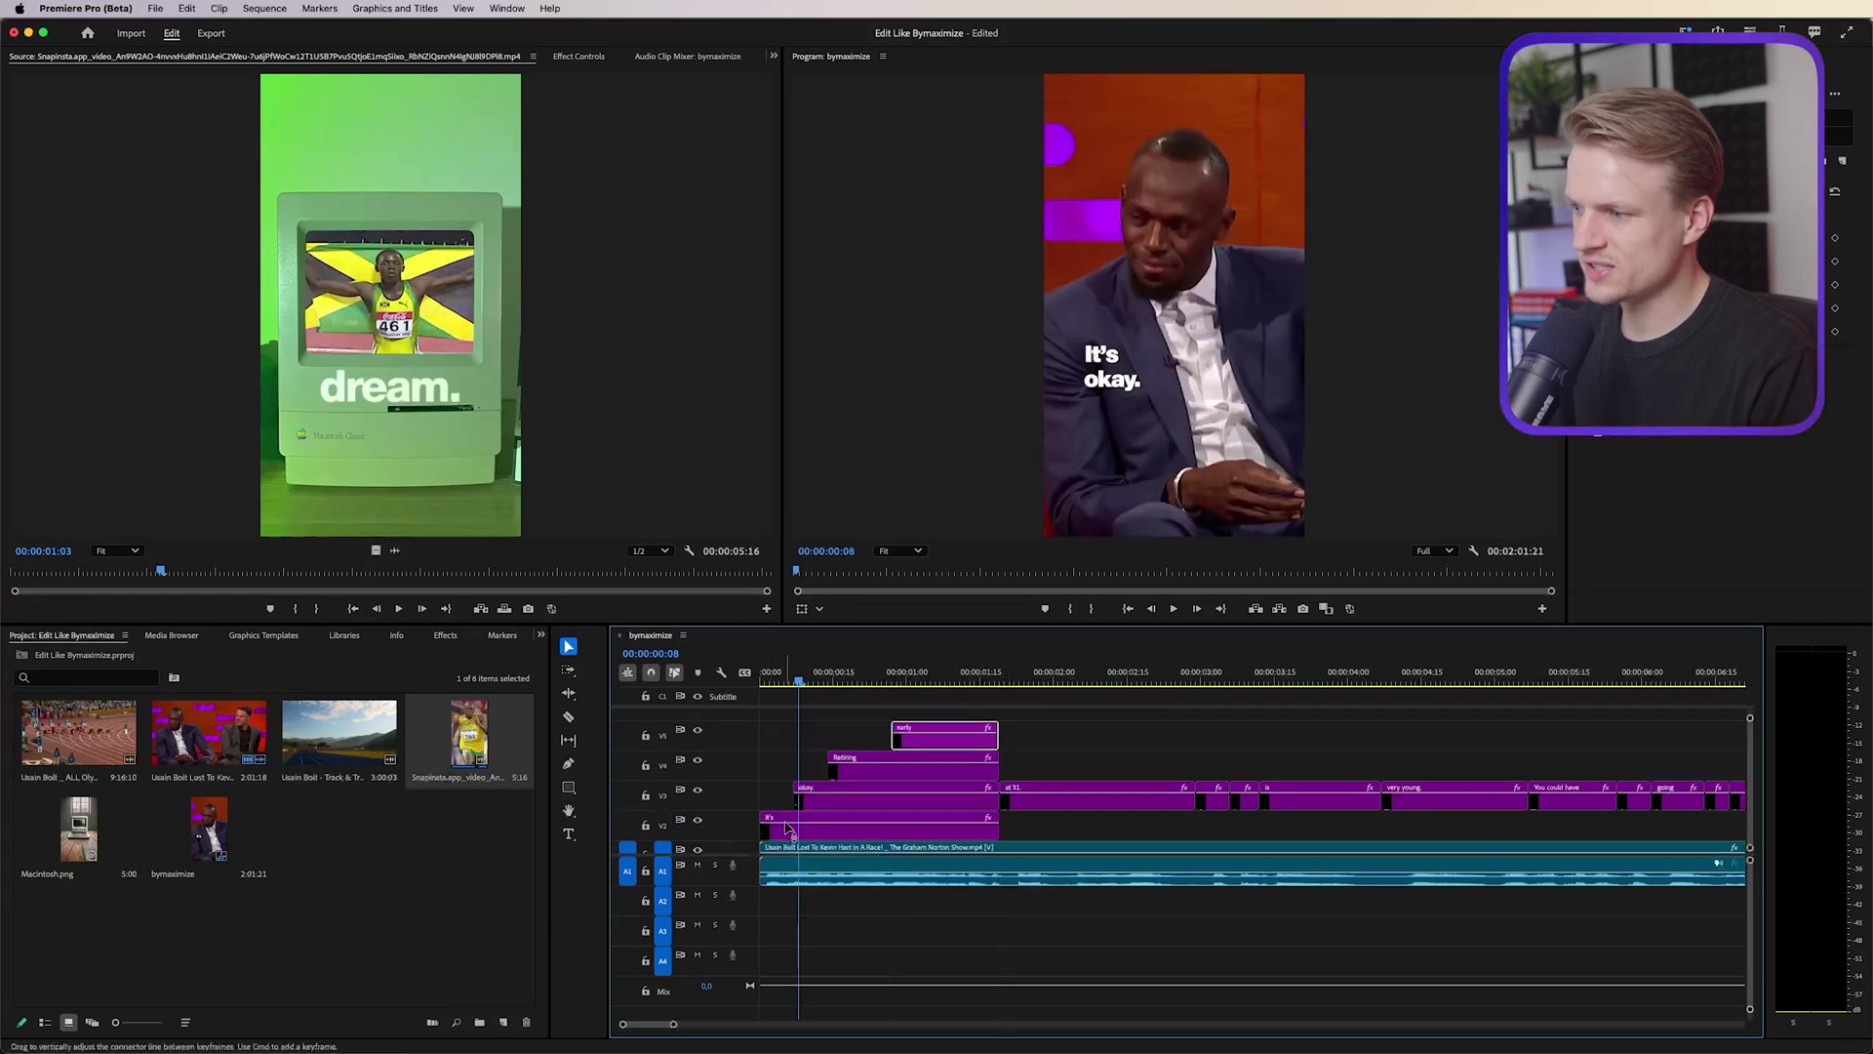
{"action": "left_click", "coordinate": [874, 682]}
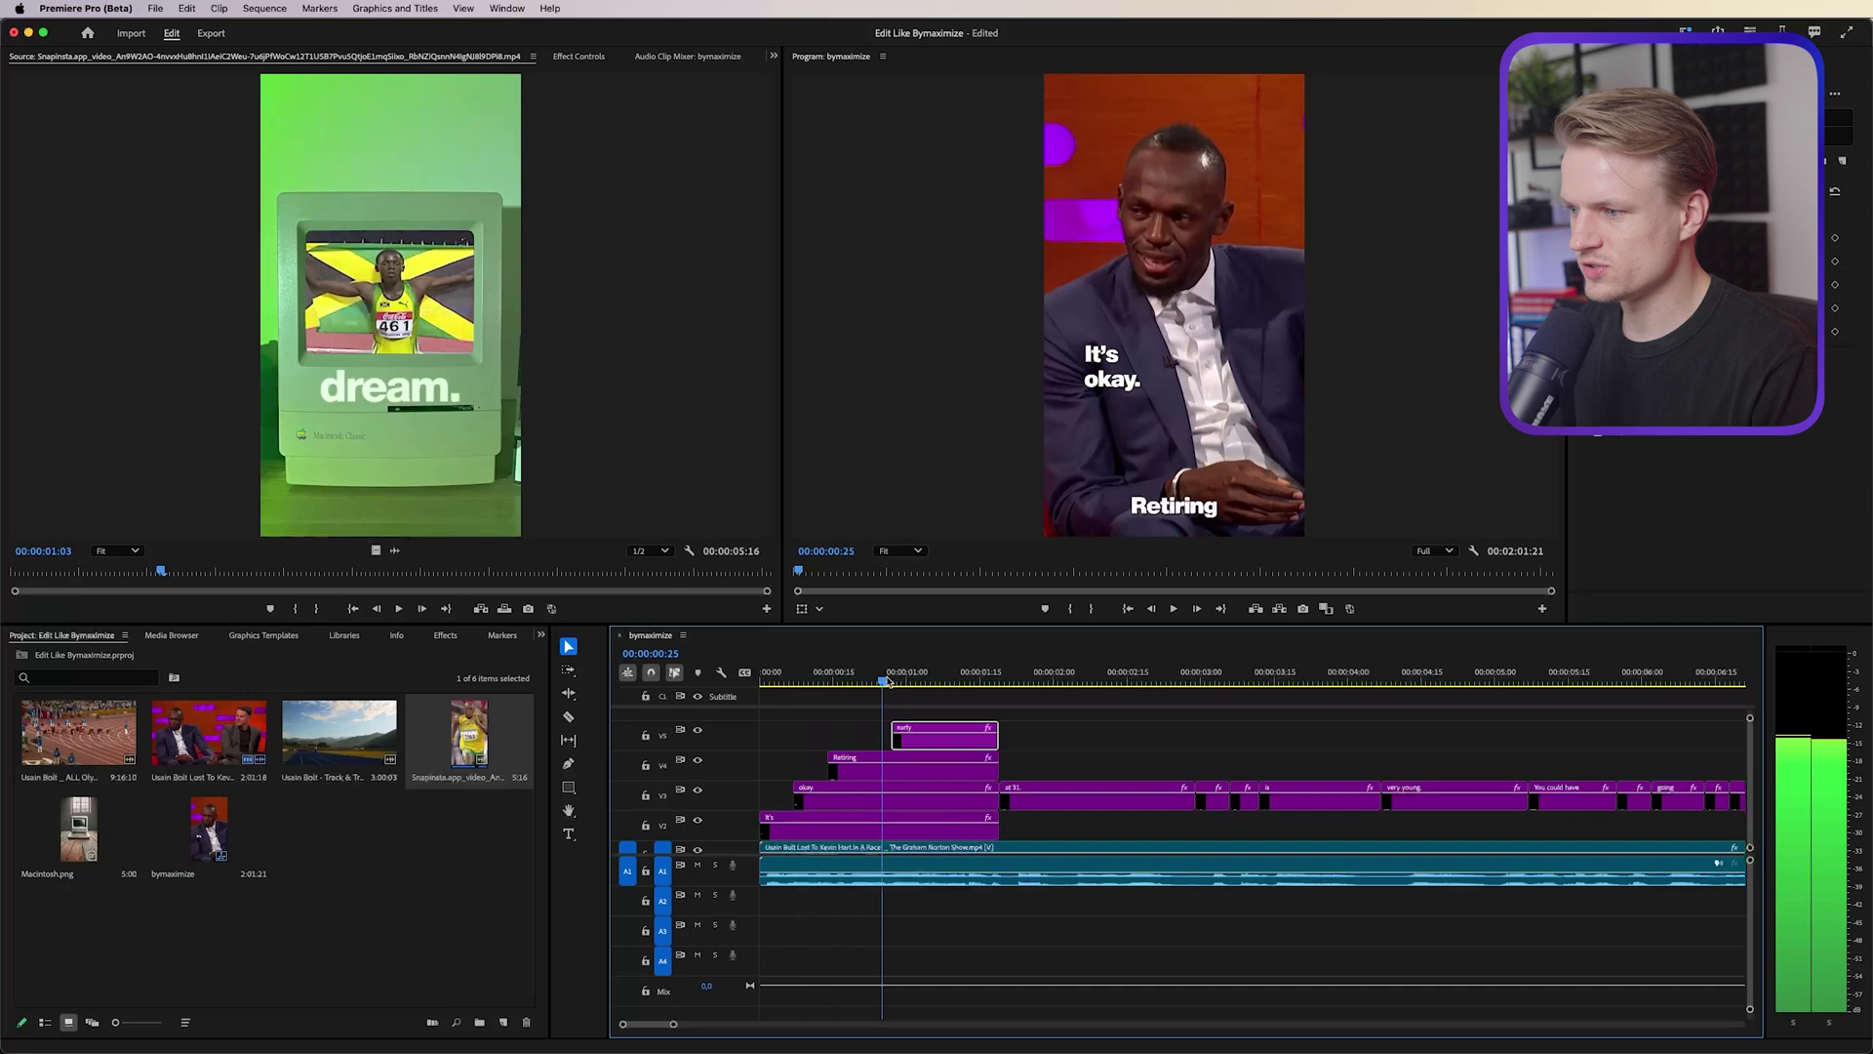
{"action": "left_click_drag", "start_coordinate": [874, 683], "coordinate": [867, 683]}
{"action": "left_click", "coordinate": [1200, 525]}
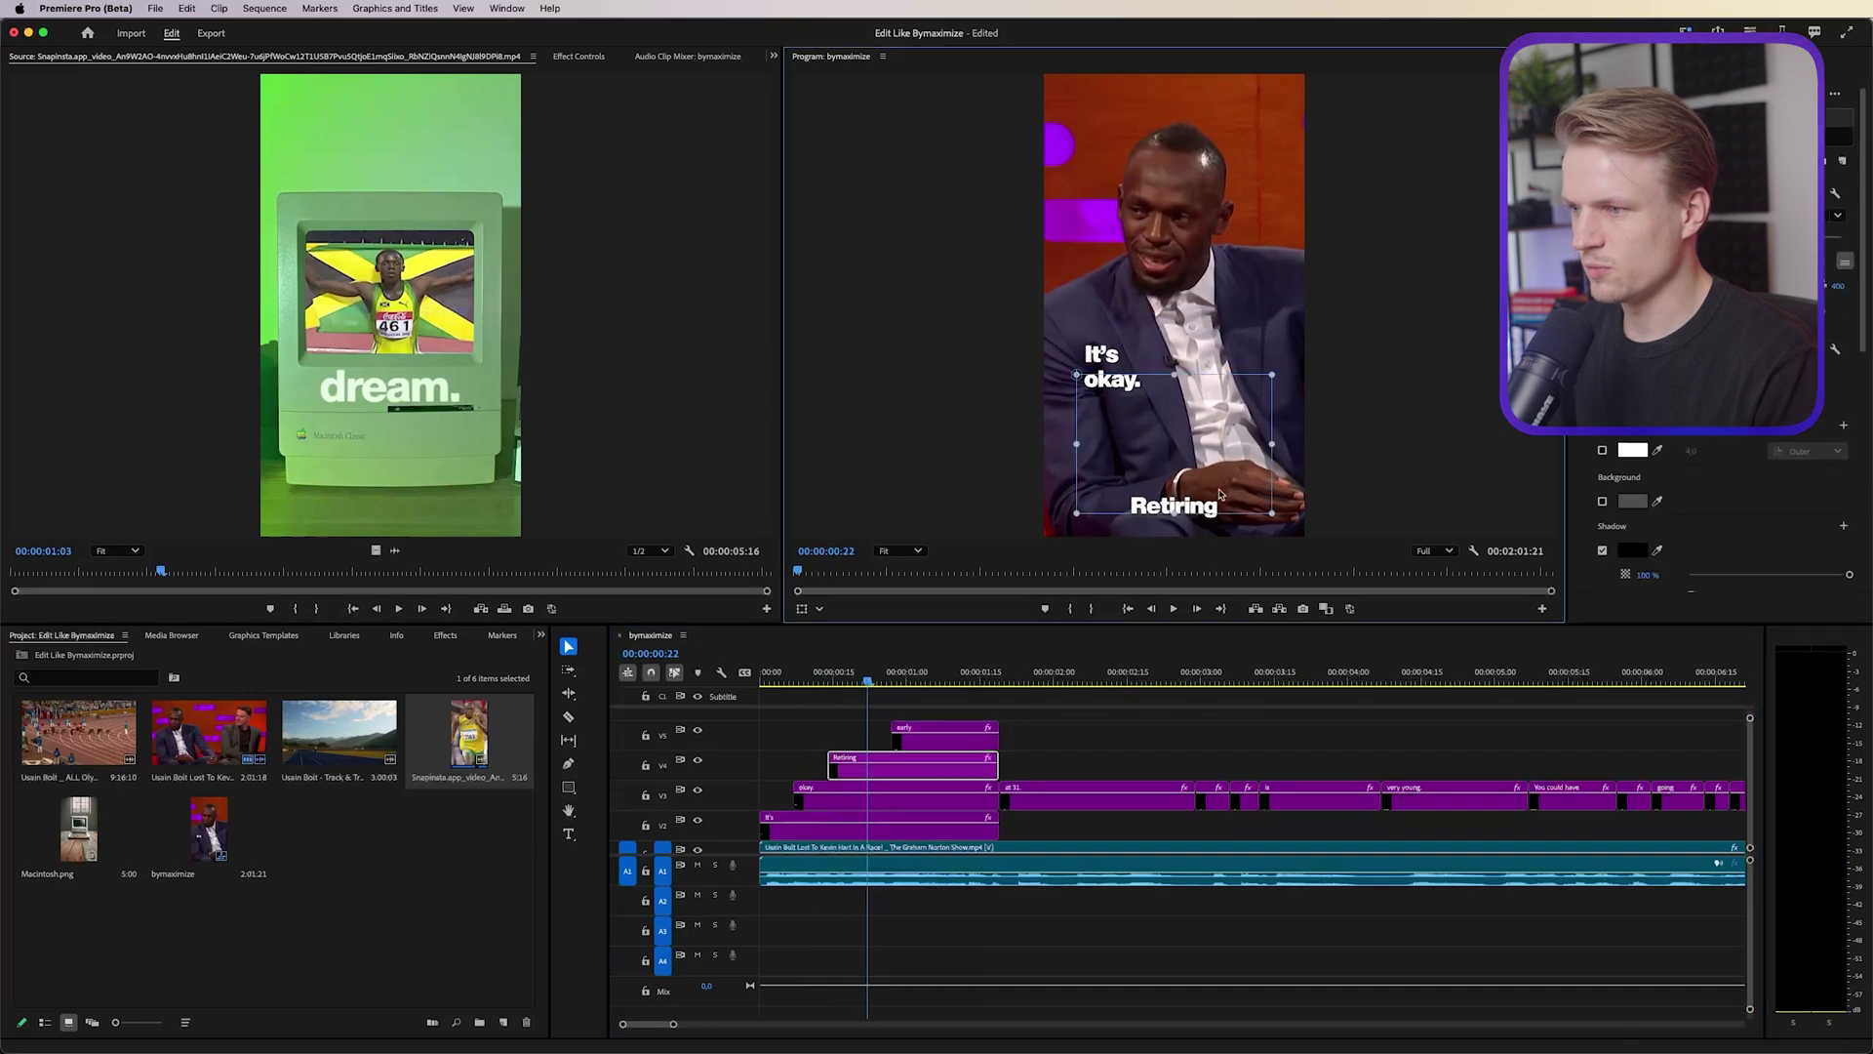
{"action": "left_click_drag", "start_coordinate": [1212, 490], "coordinate": [1182, 401]}
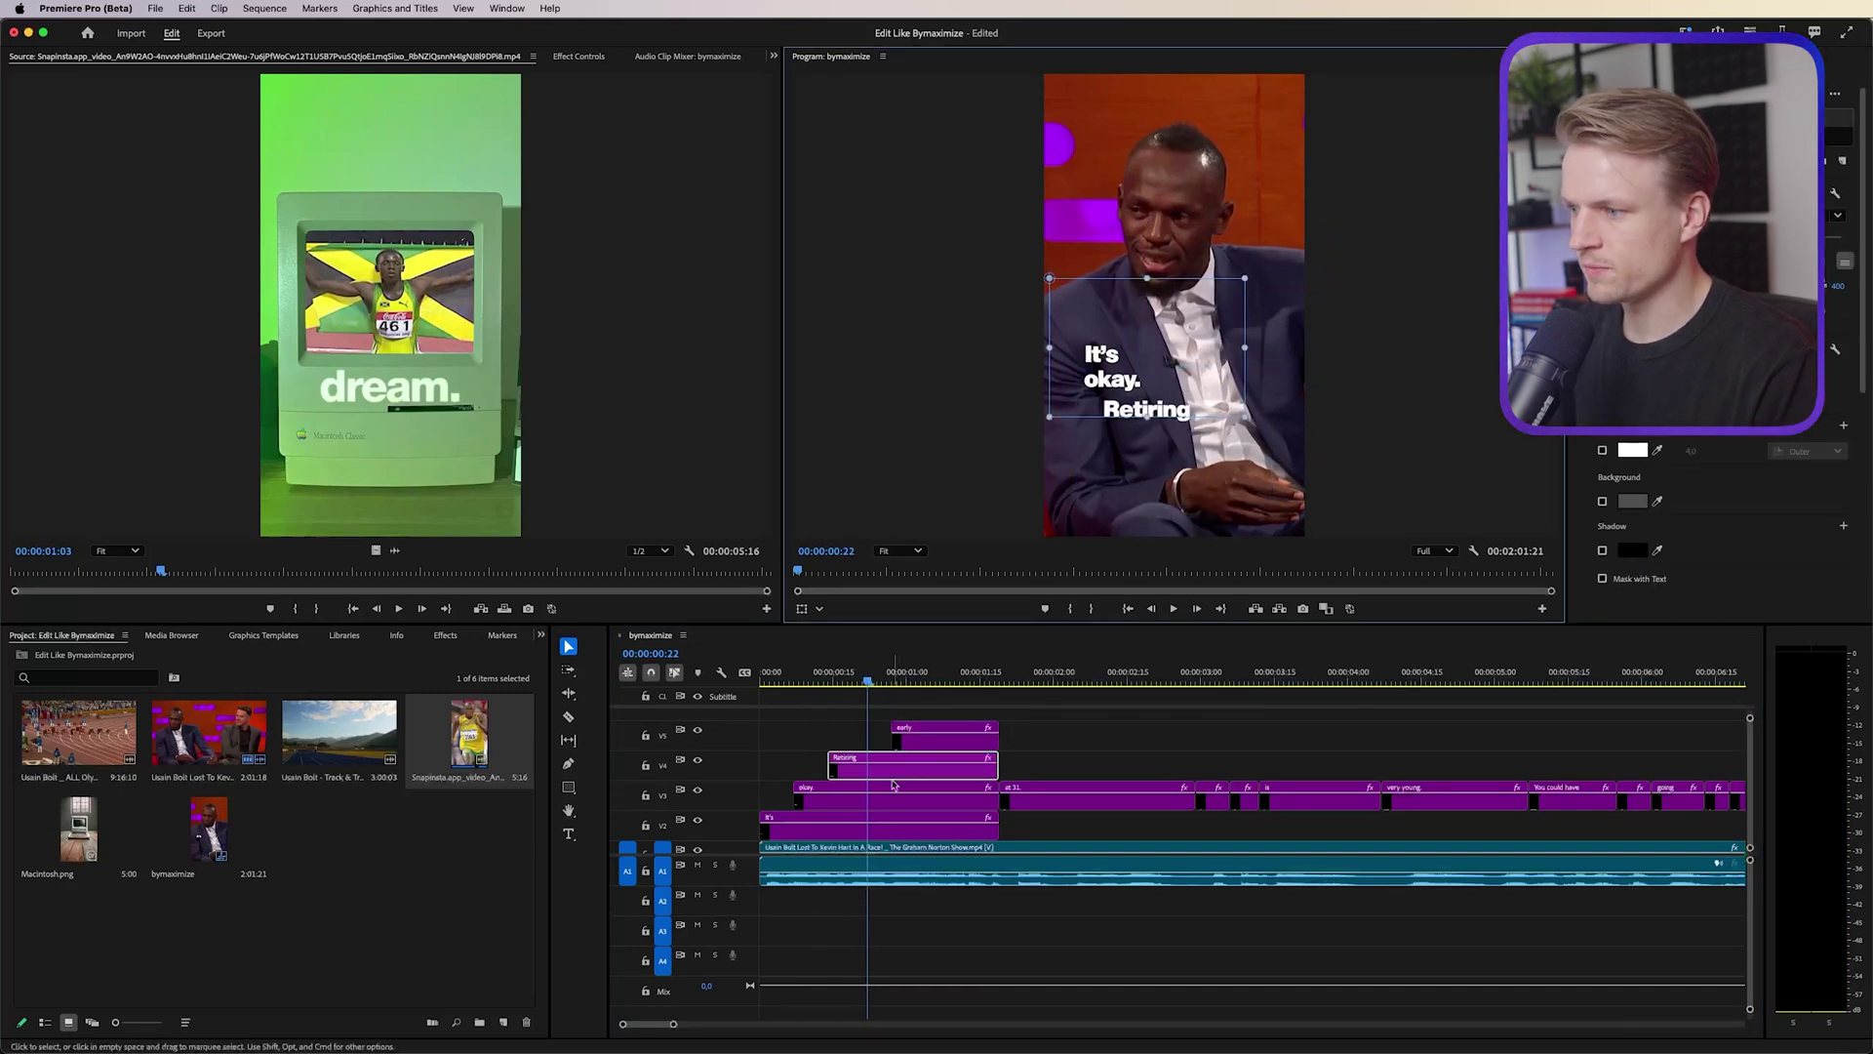
{"action": "left_click", "coordinate": [1091, 356]}
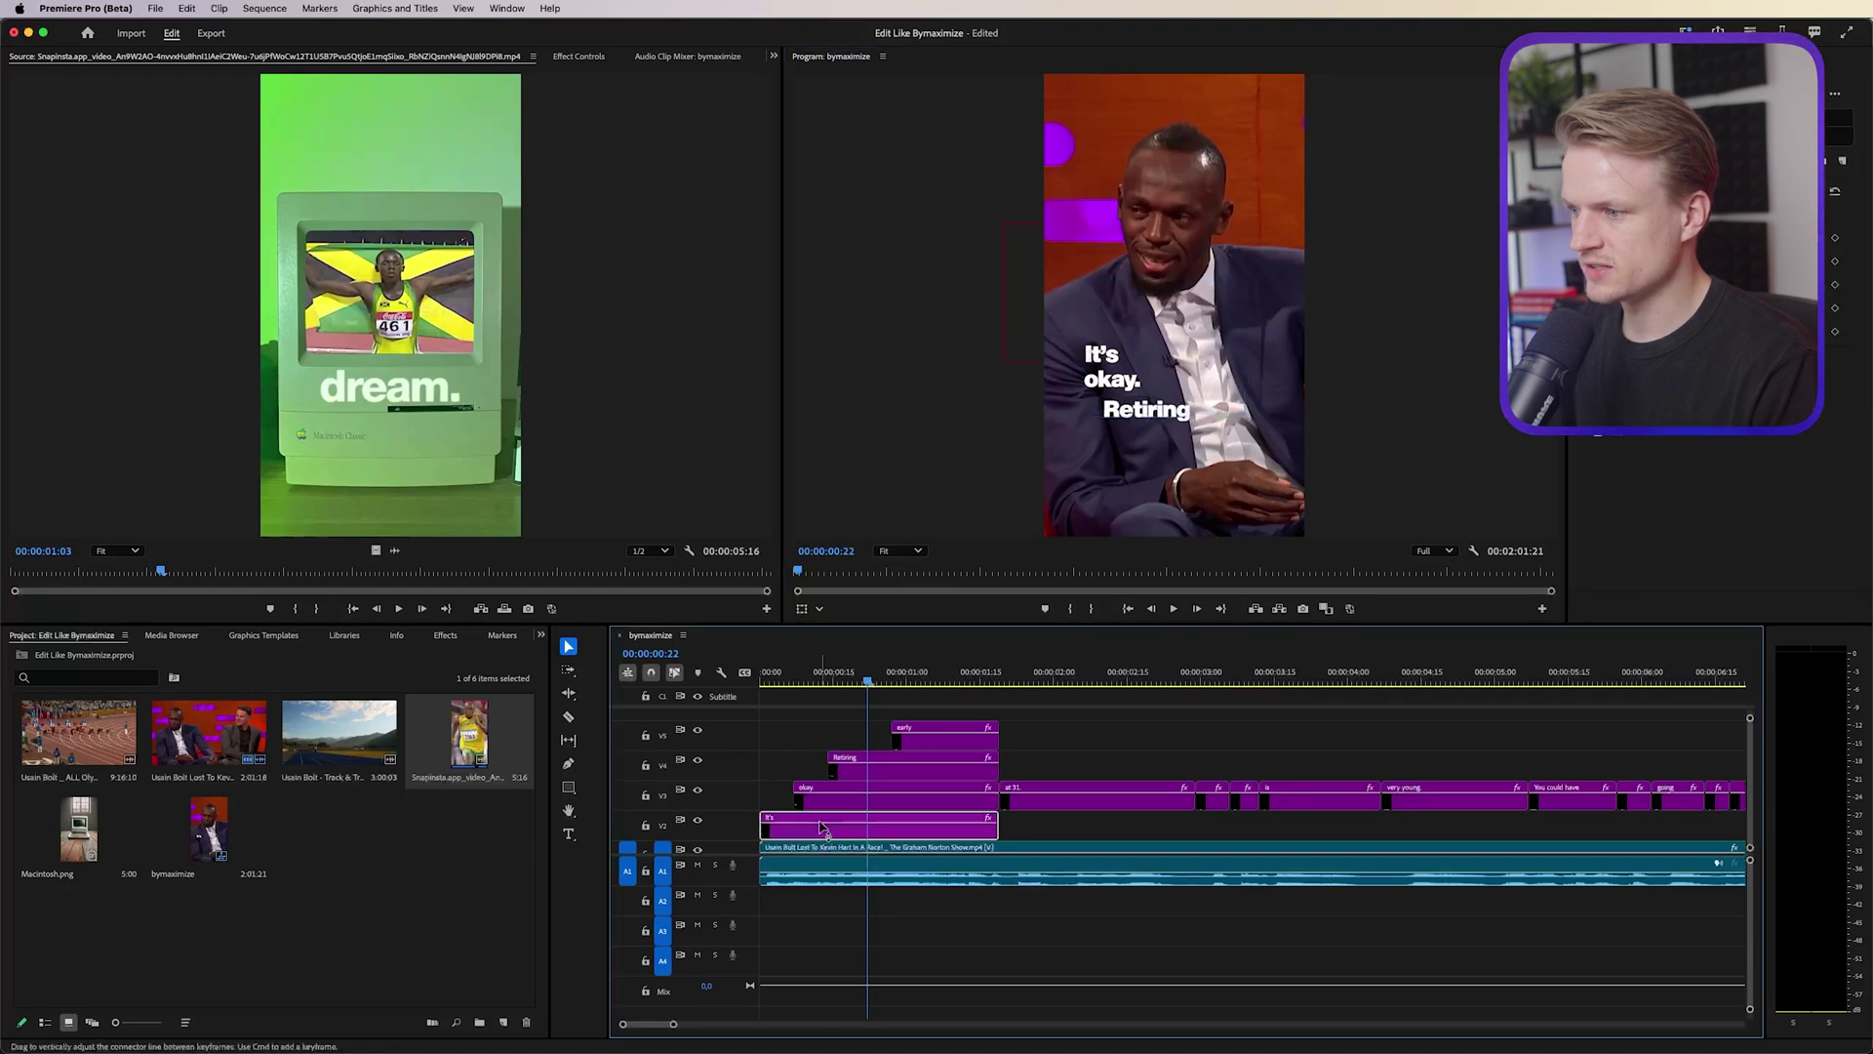
{"action": "left_click", "coordinate": [1200, 515]}
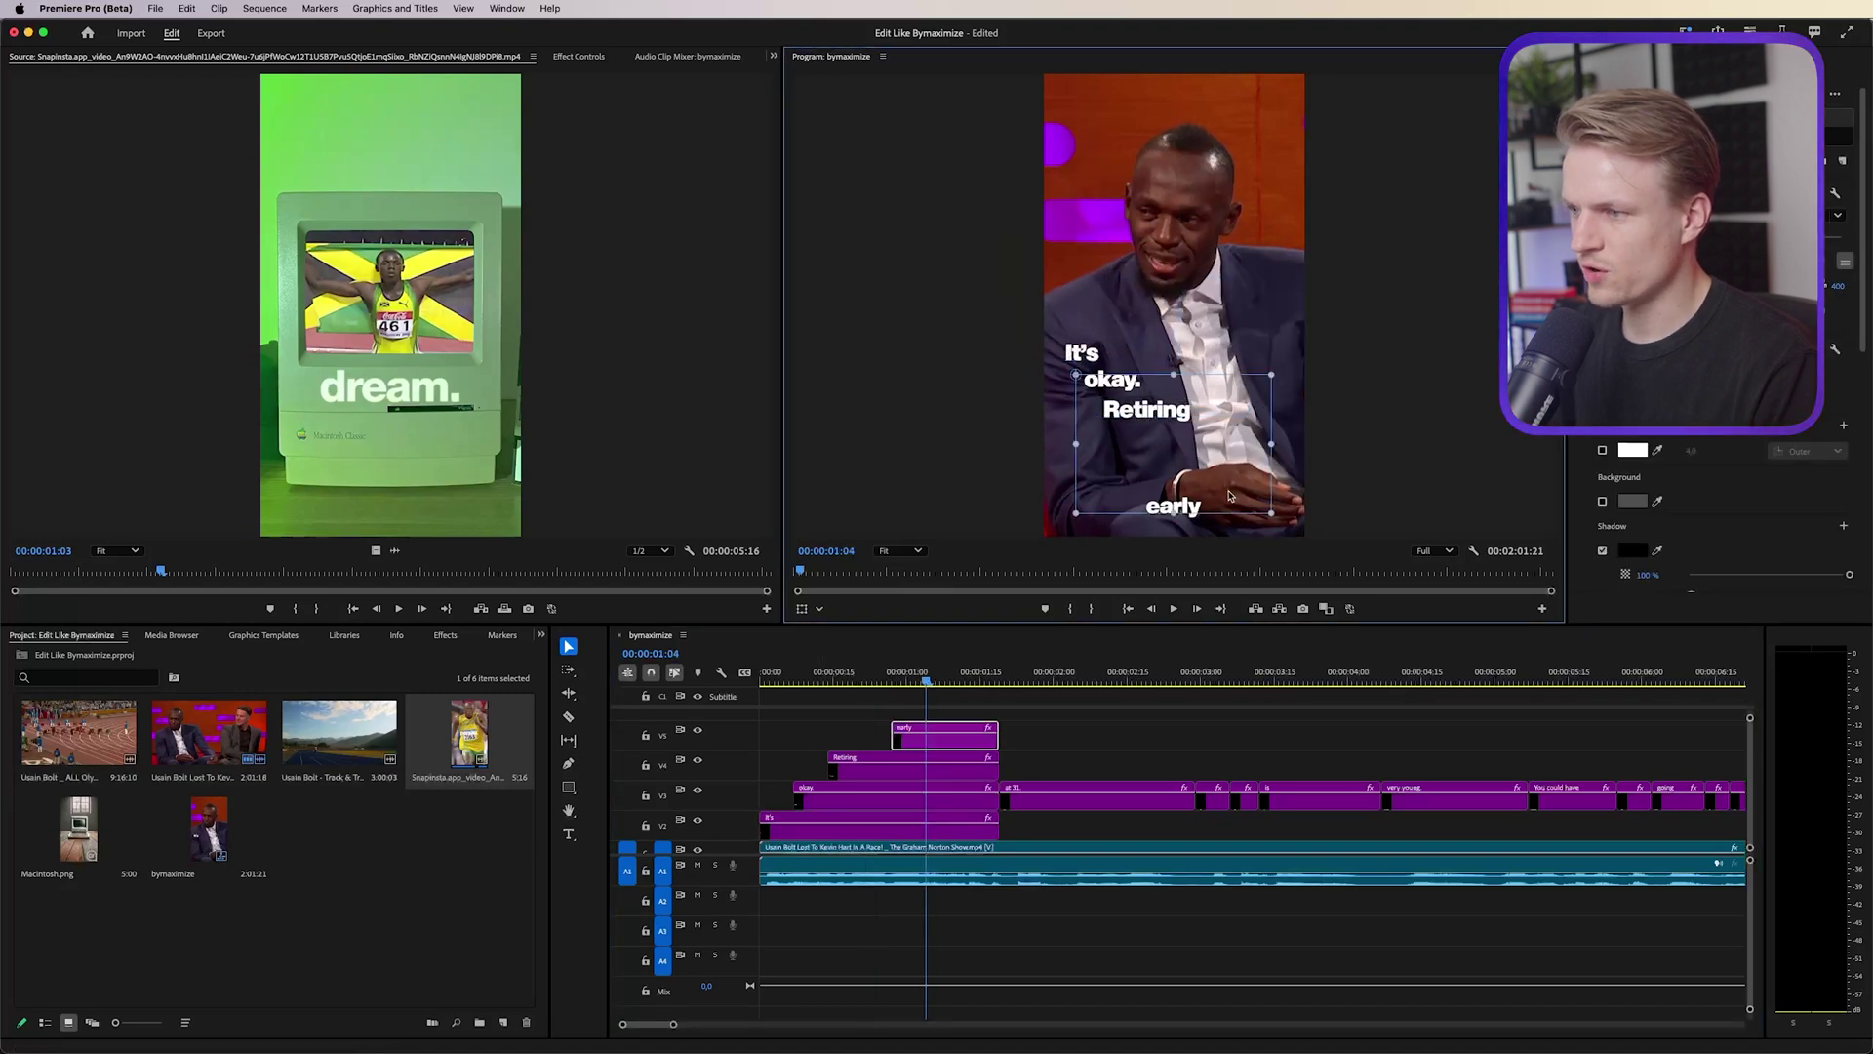
{"action": "left_click_drag", "start_coordinate": [1229, 496], "coordinate": [1188, 422]}
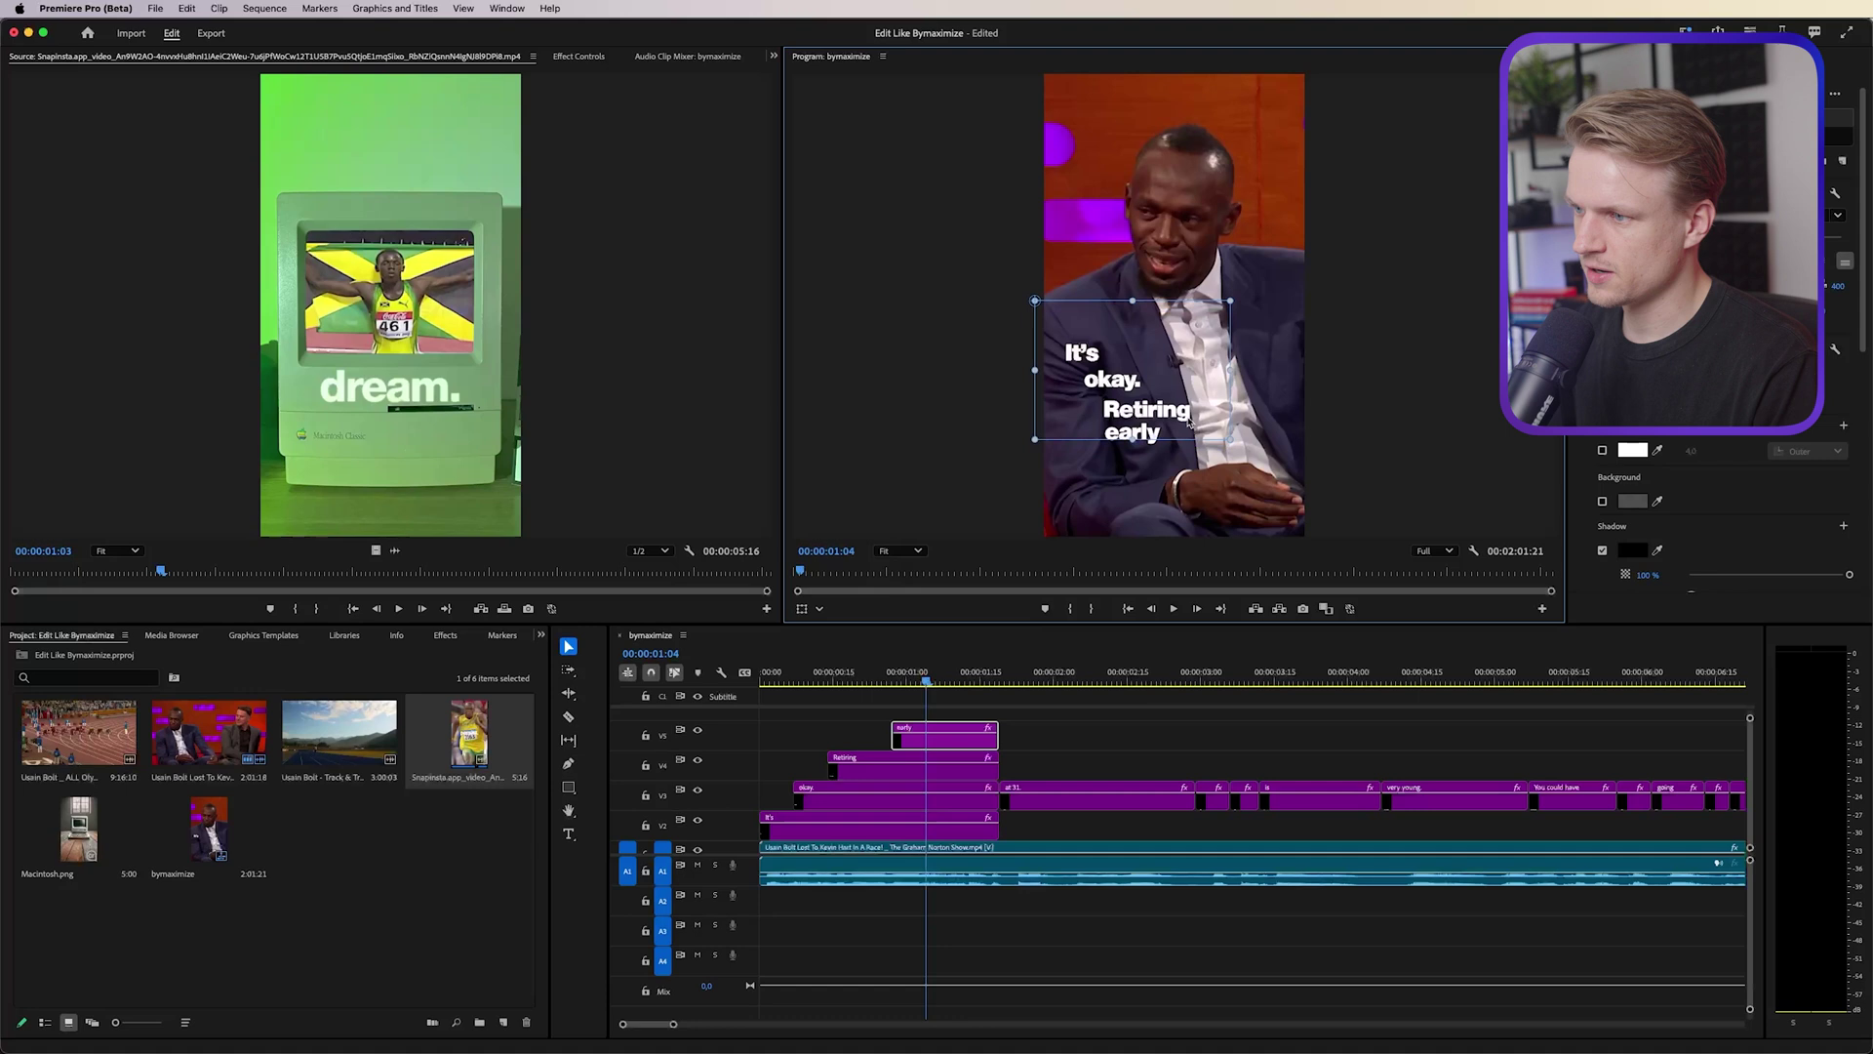
{"action": "left_click_drag", "start_coordinate": [844, 675], "coordinate": [711, 688]}
{"action": "key", "text": "space"}
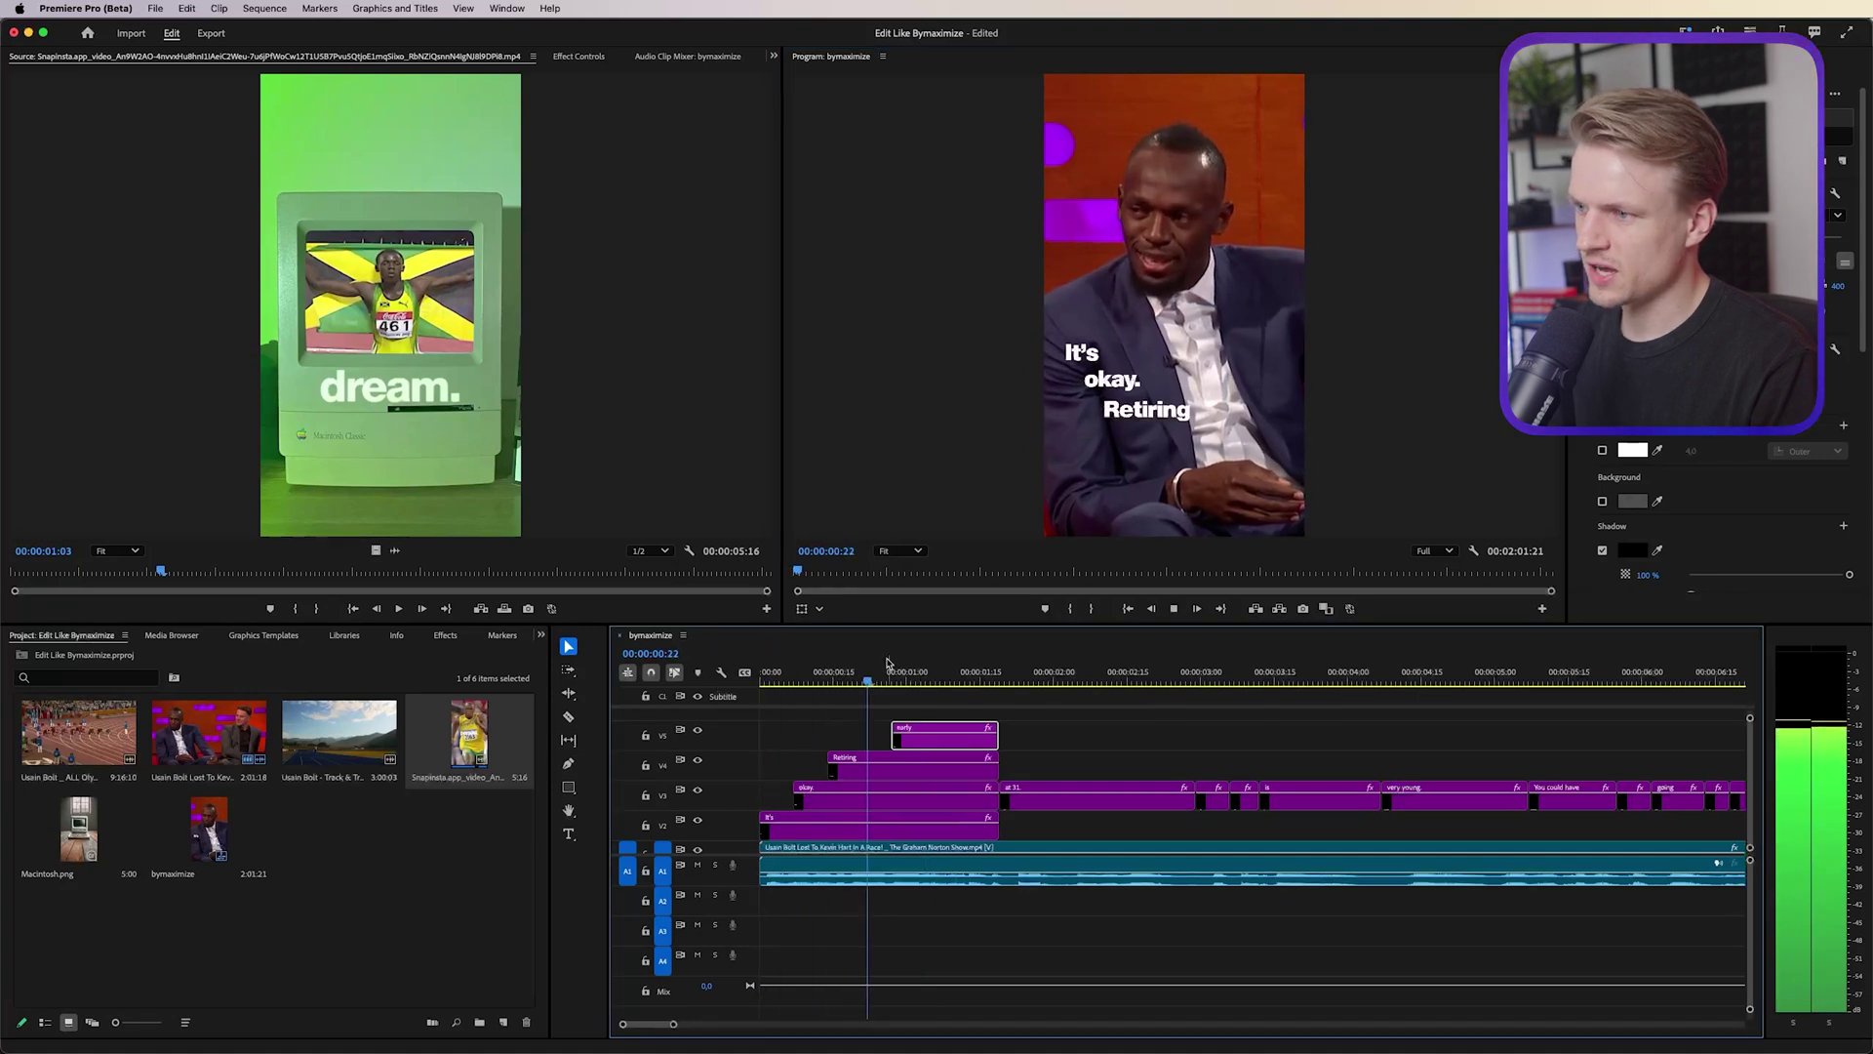
{"action": "key", "text": "space"}
Step: Set the 'early' caption's Opacity blend mode to Difference and turn off its Shadow
{"action": "key", "text": "Left"}
{"action": "key", "text": "Left"}
{"action": "key", "text": "Left"}
{"action": "key", "text": "Left"}
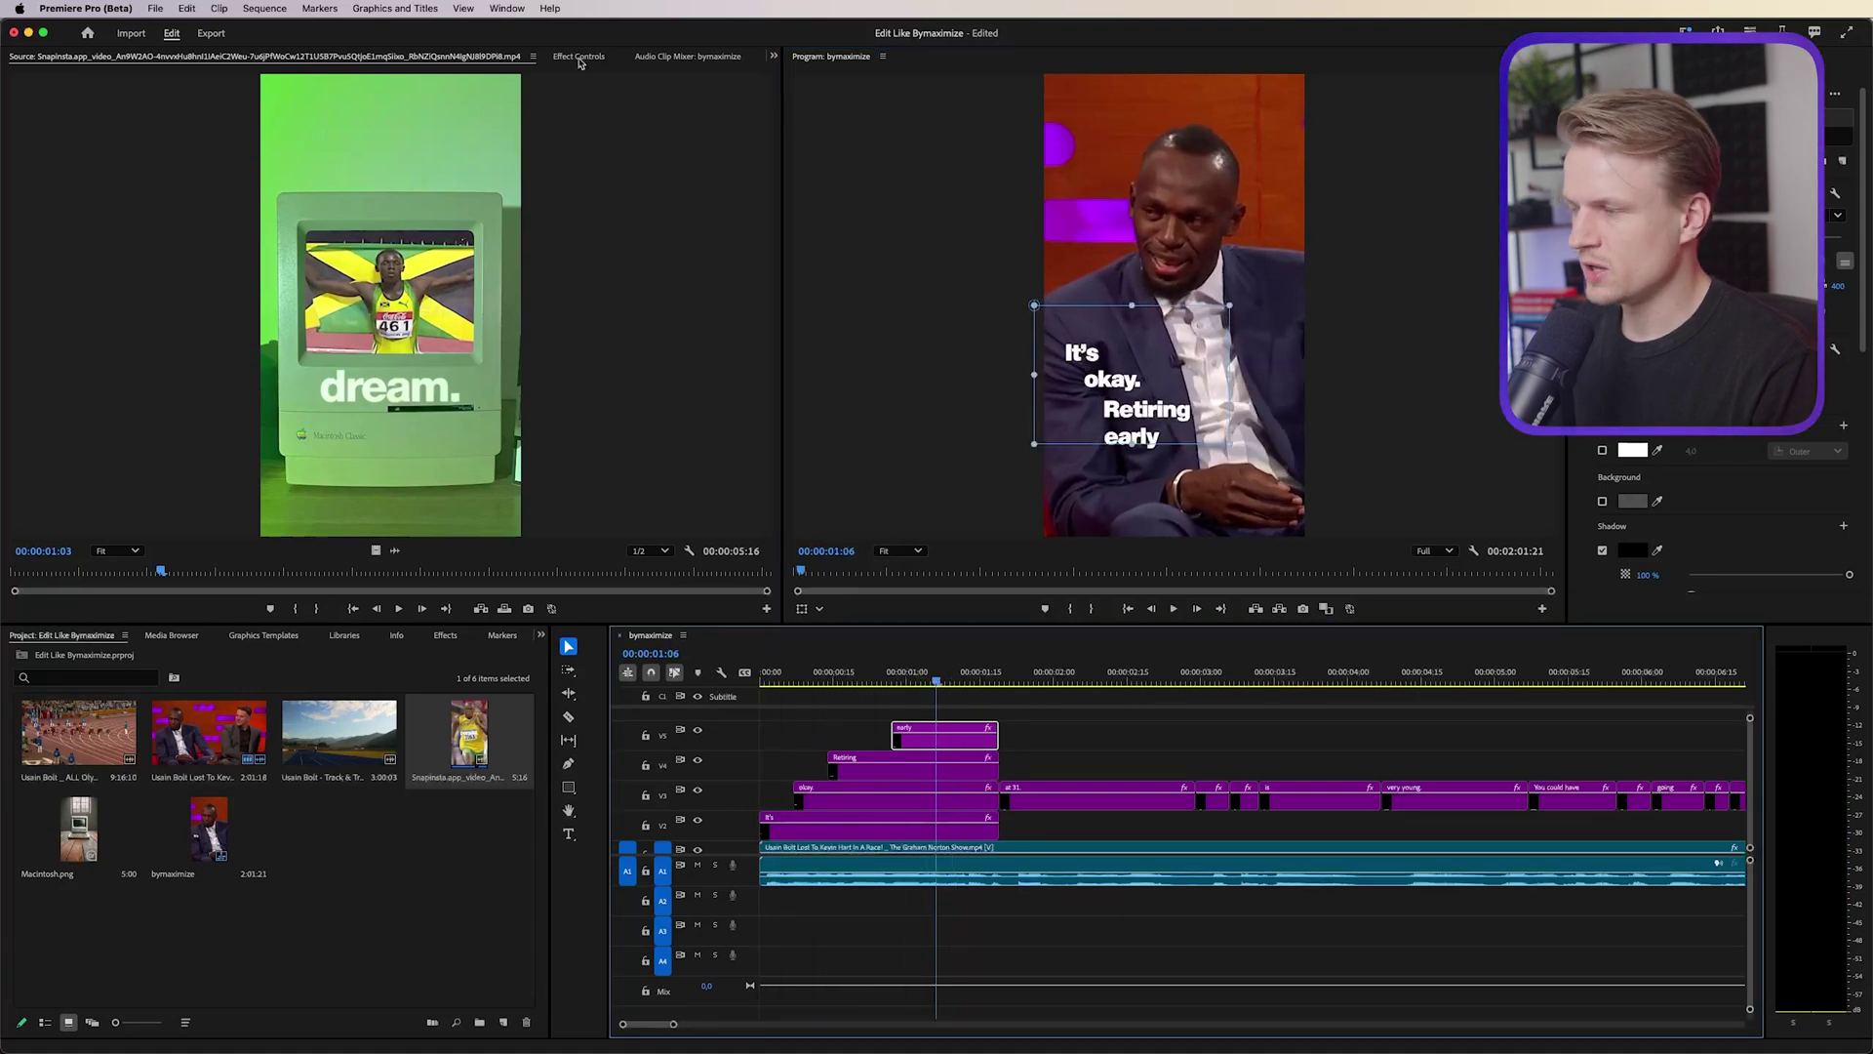
{"action": "left_click", "coordinate": [580, 56]}
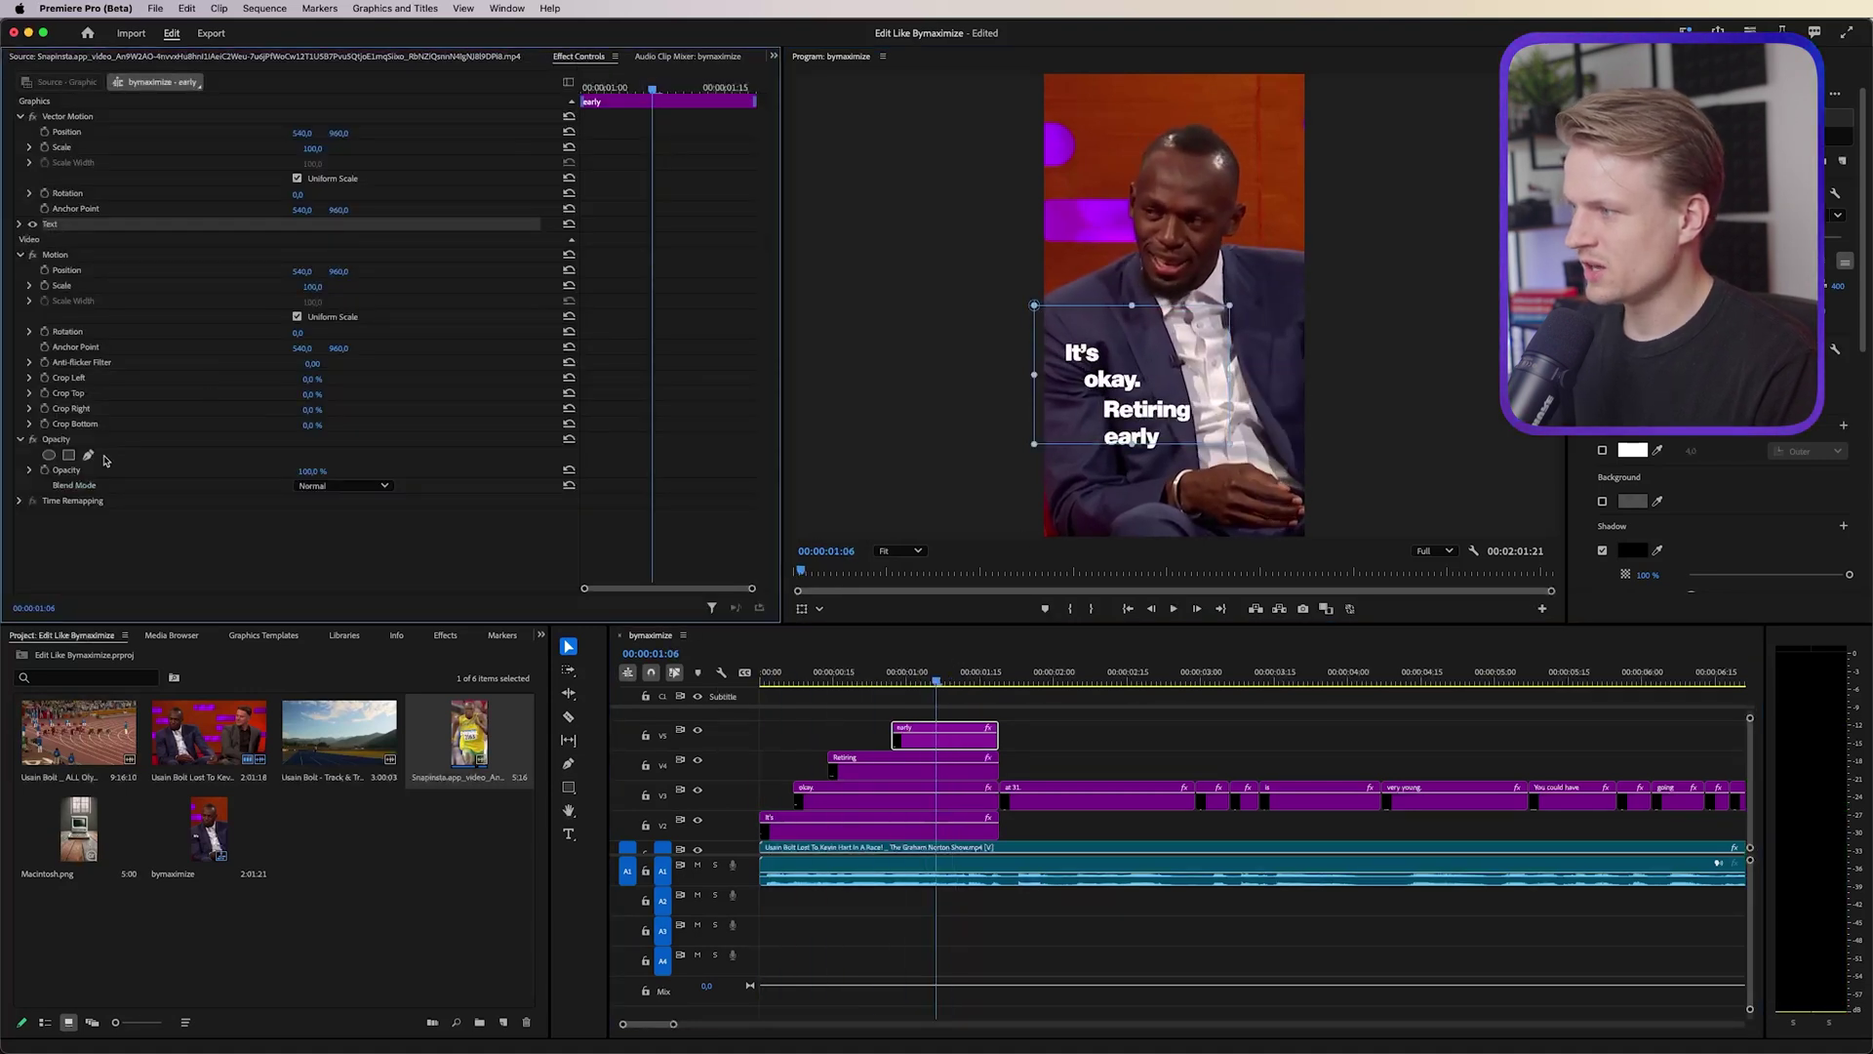
{"action": "left_click", "coordinate": [350, 487]}
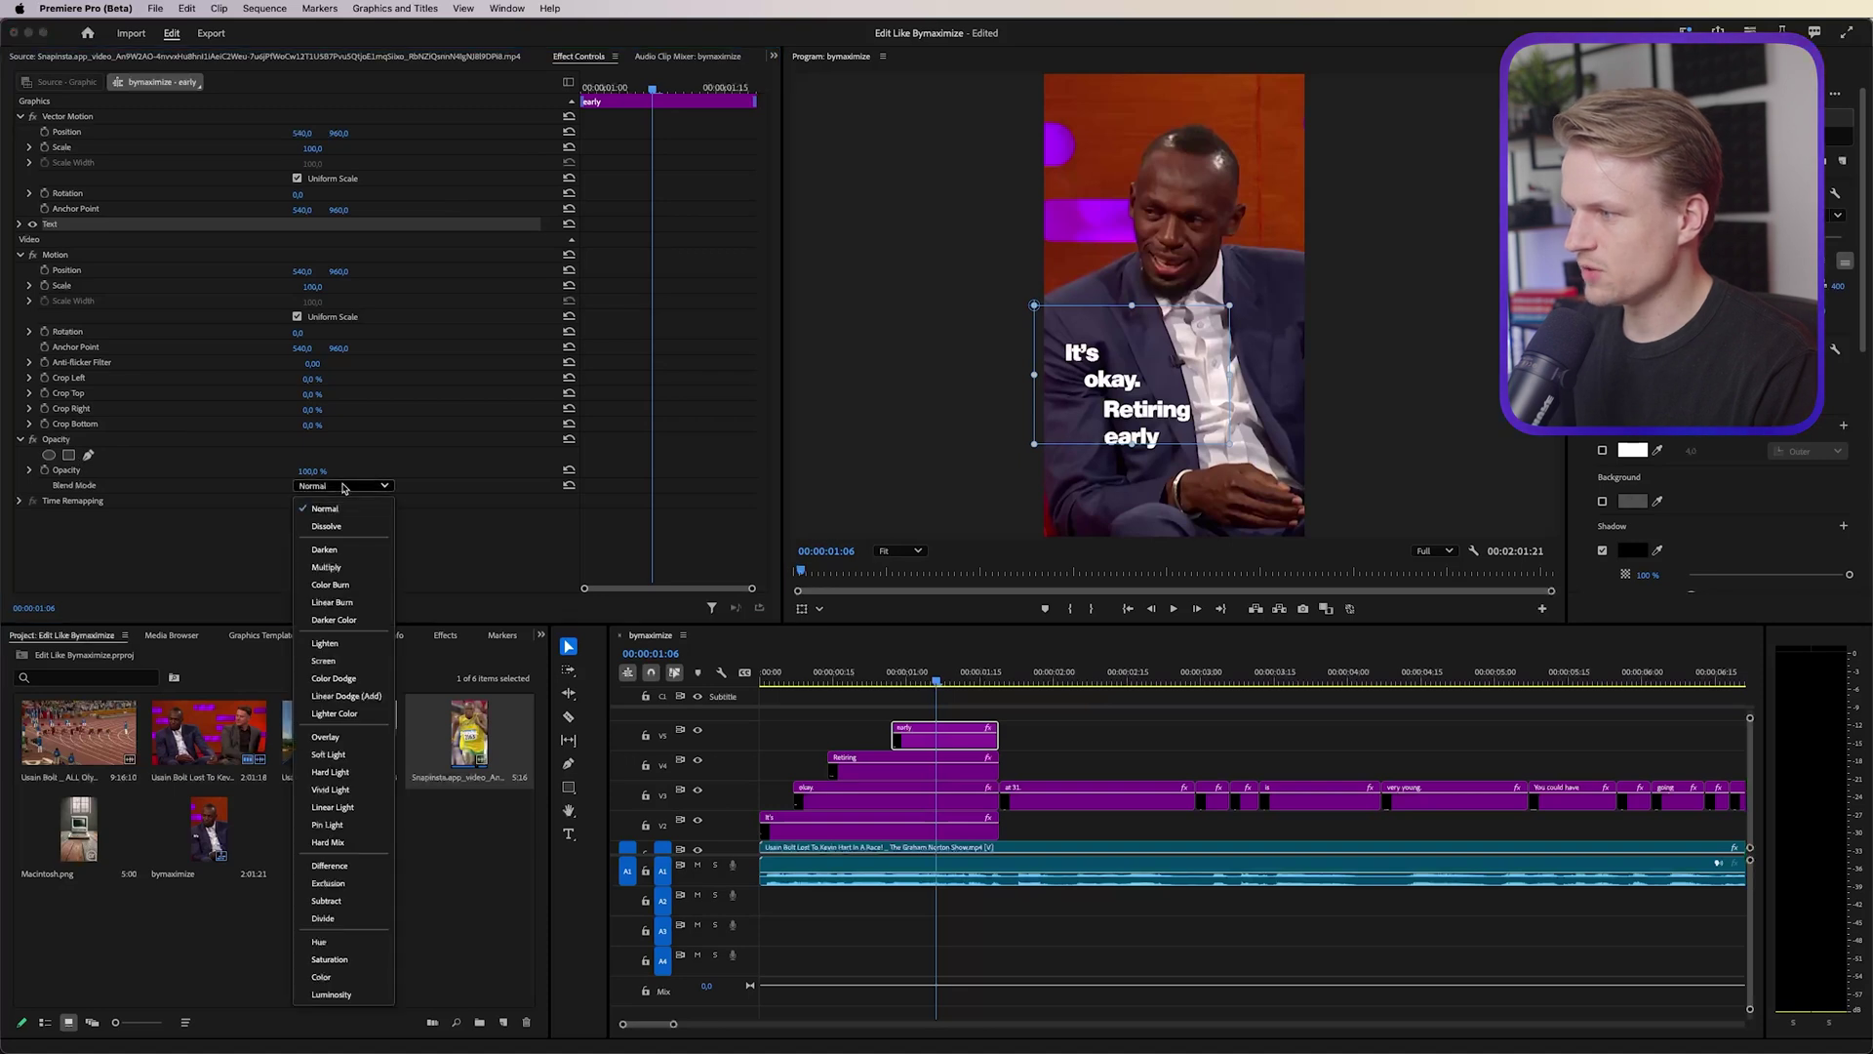
{"action": "left_click", "coordinate": [330, 865]}
{"action": "left_click_drag", "start_coordinate": [1131, 431], "coordinate": [1179, 430]}
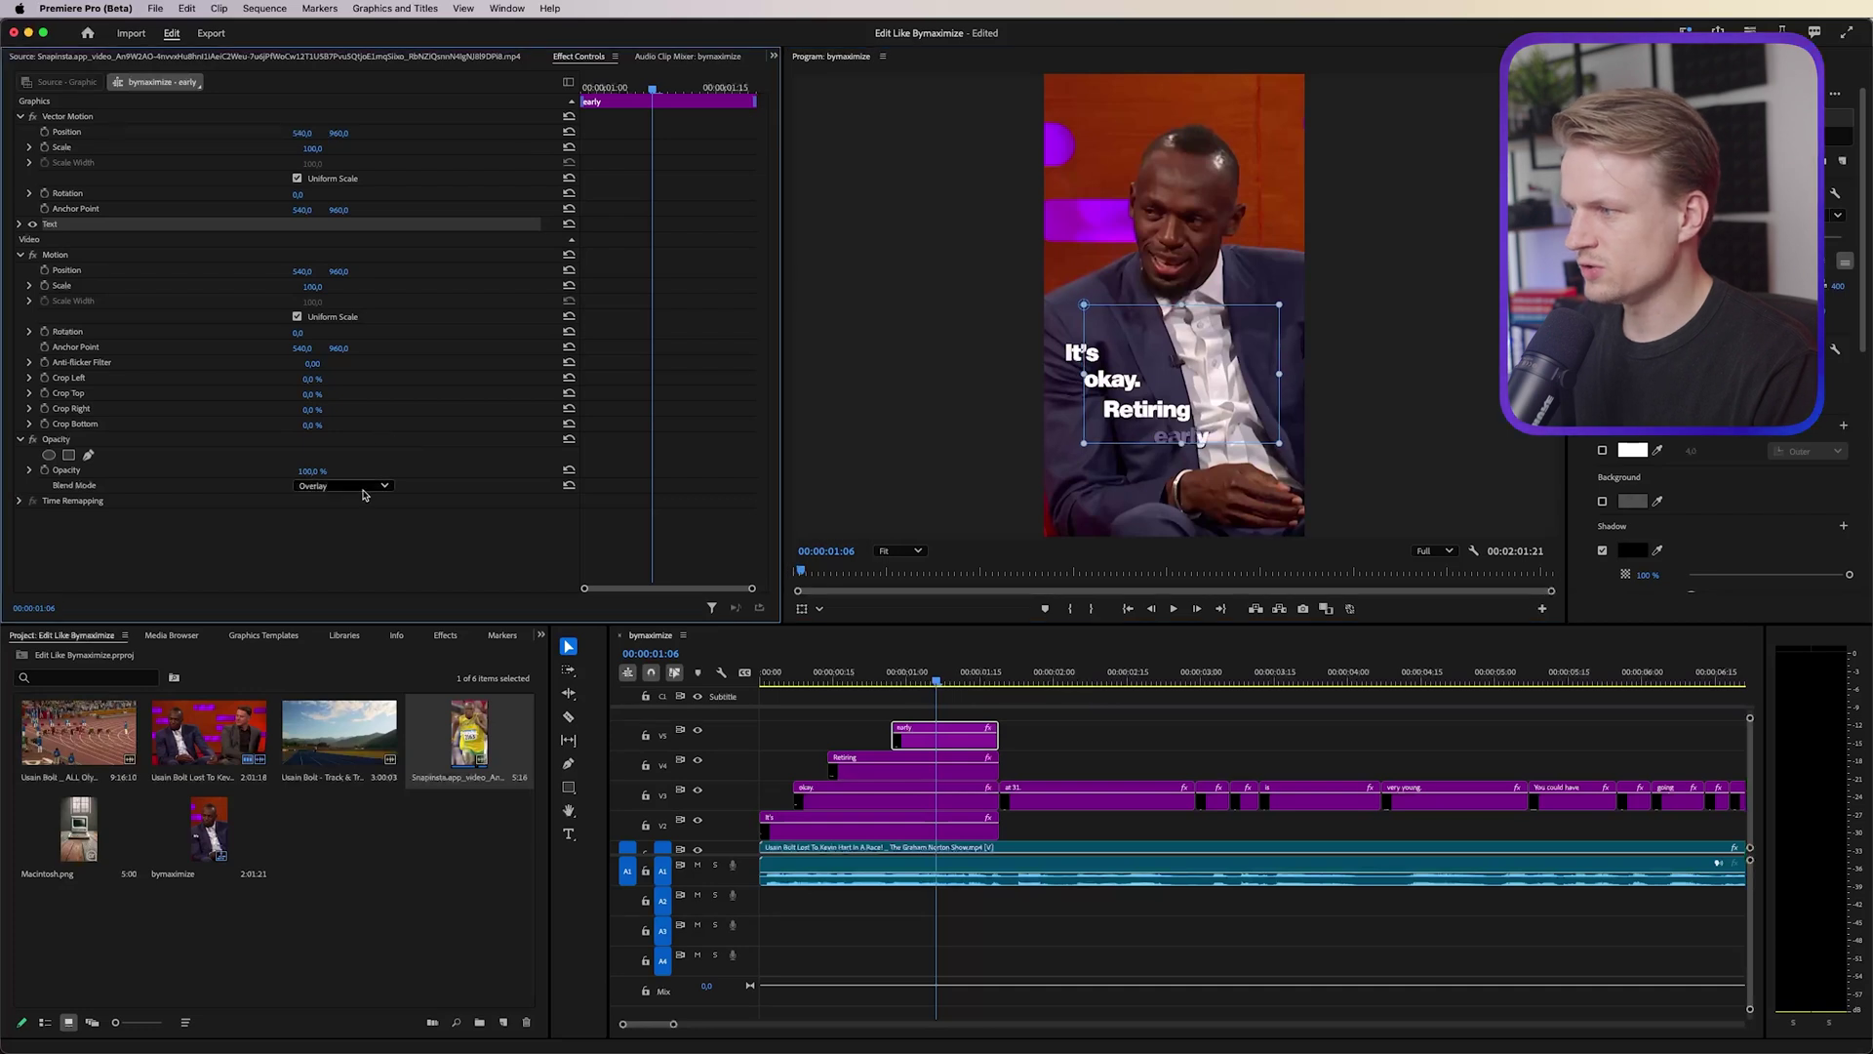
{"action": "left_click", "coordinate": [363, 485]}
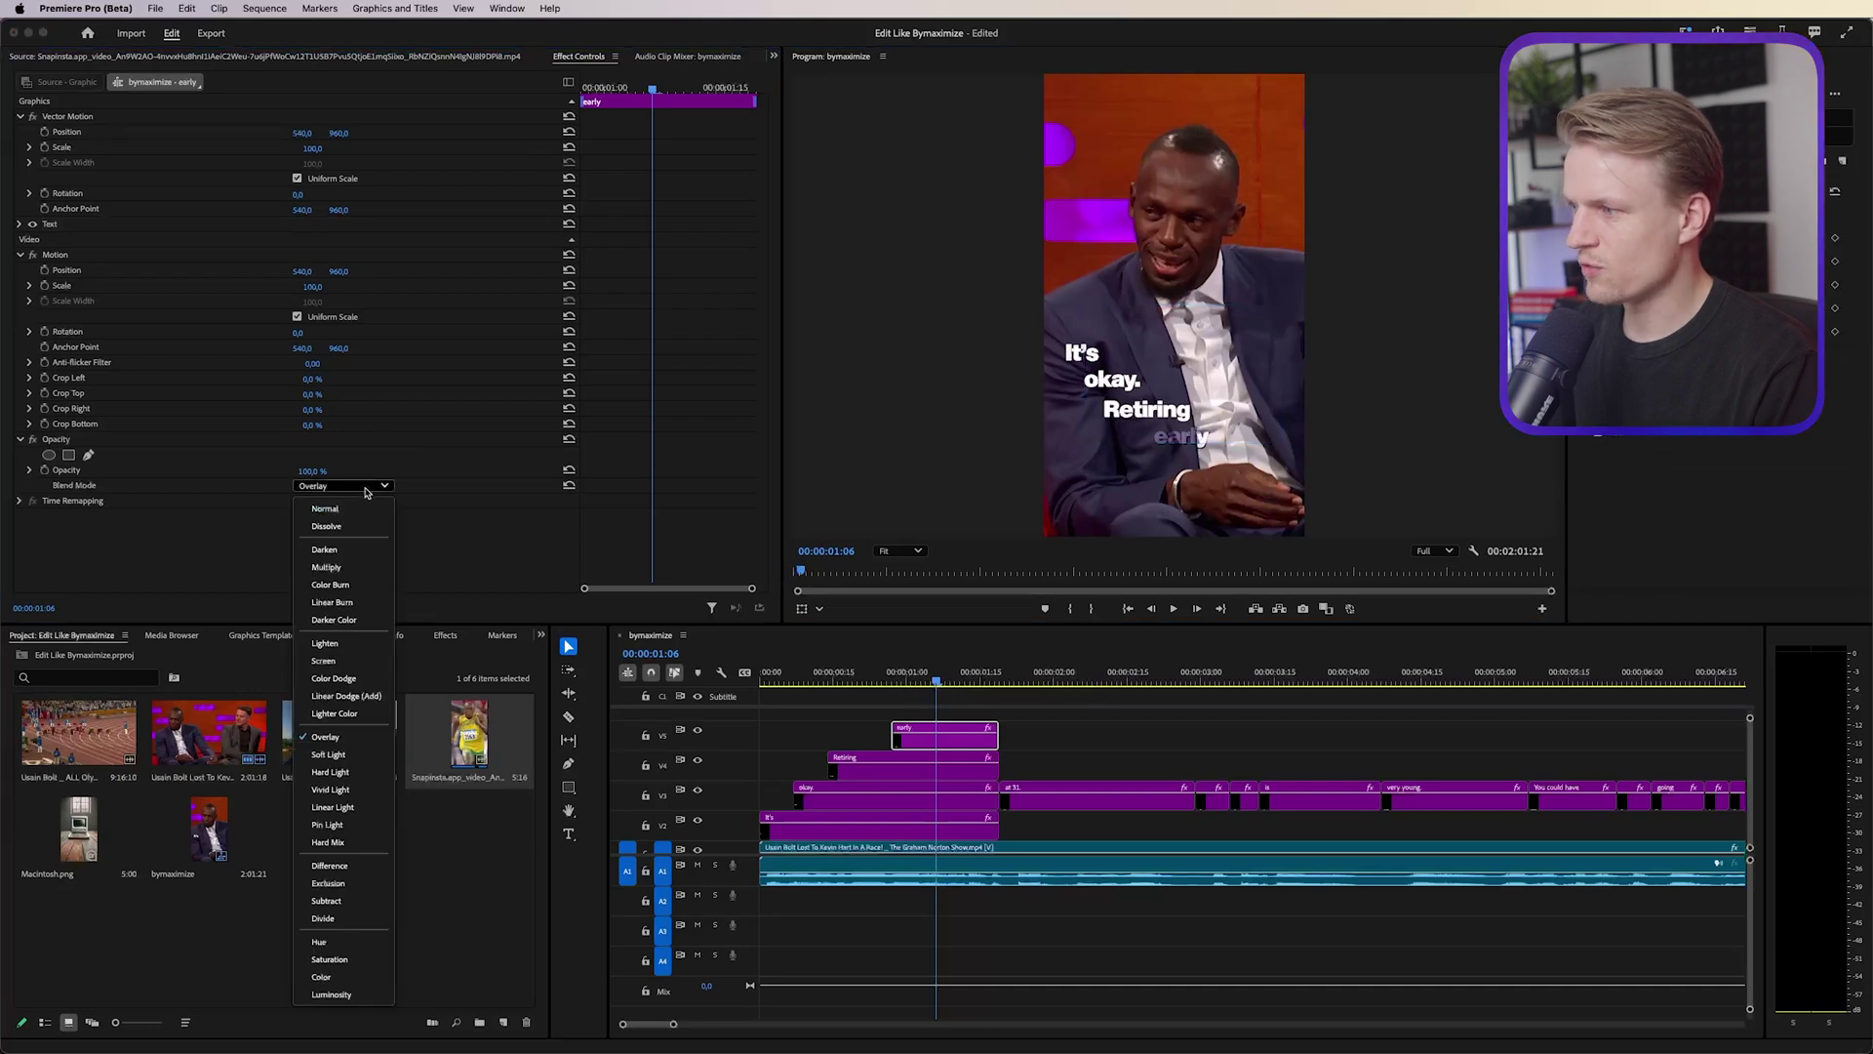
{"action": "left_click", "coordinate": [330, 865]}
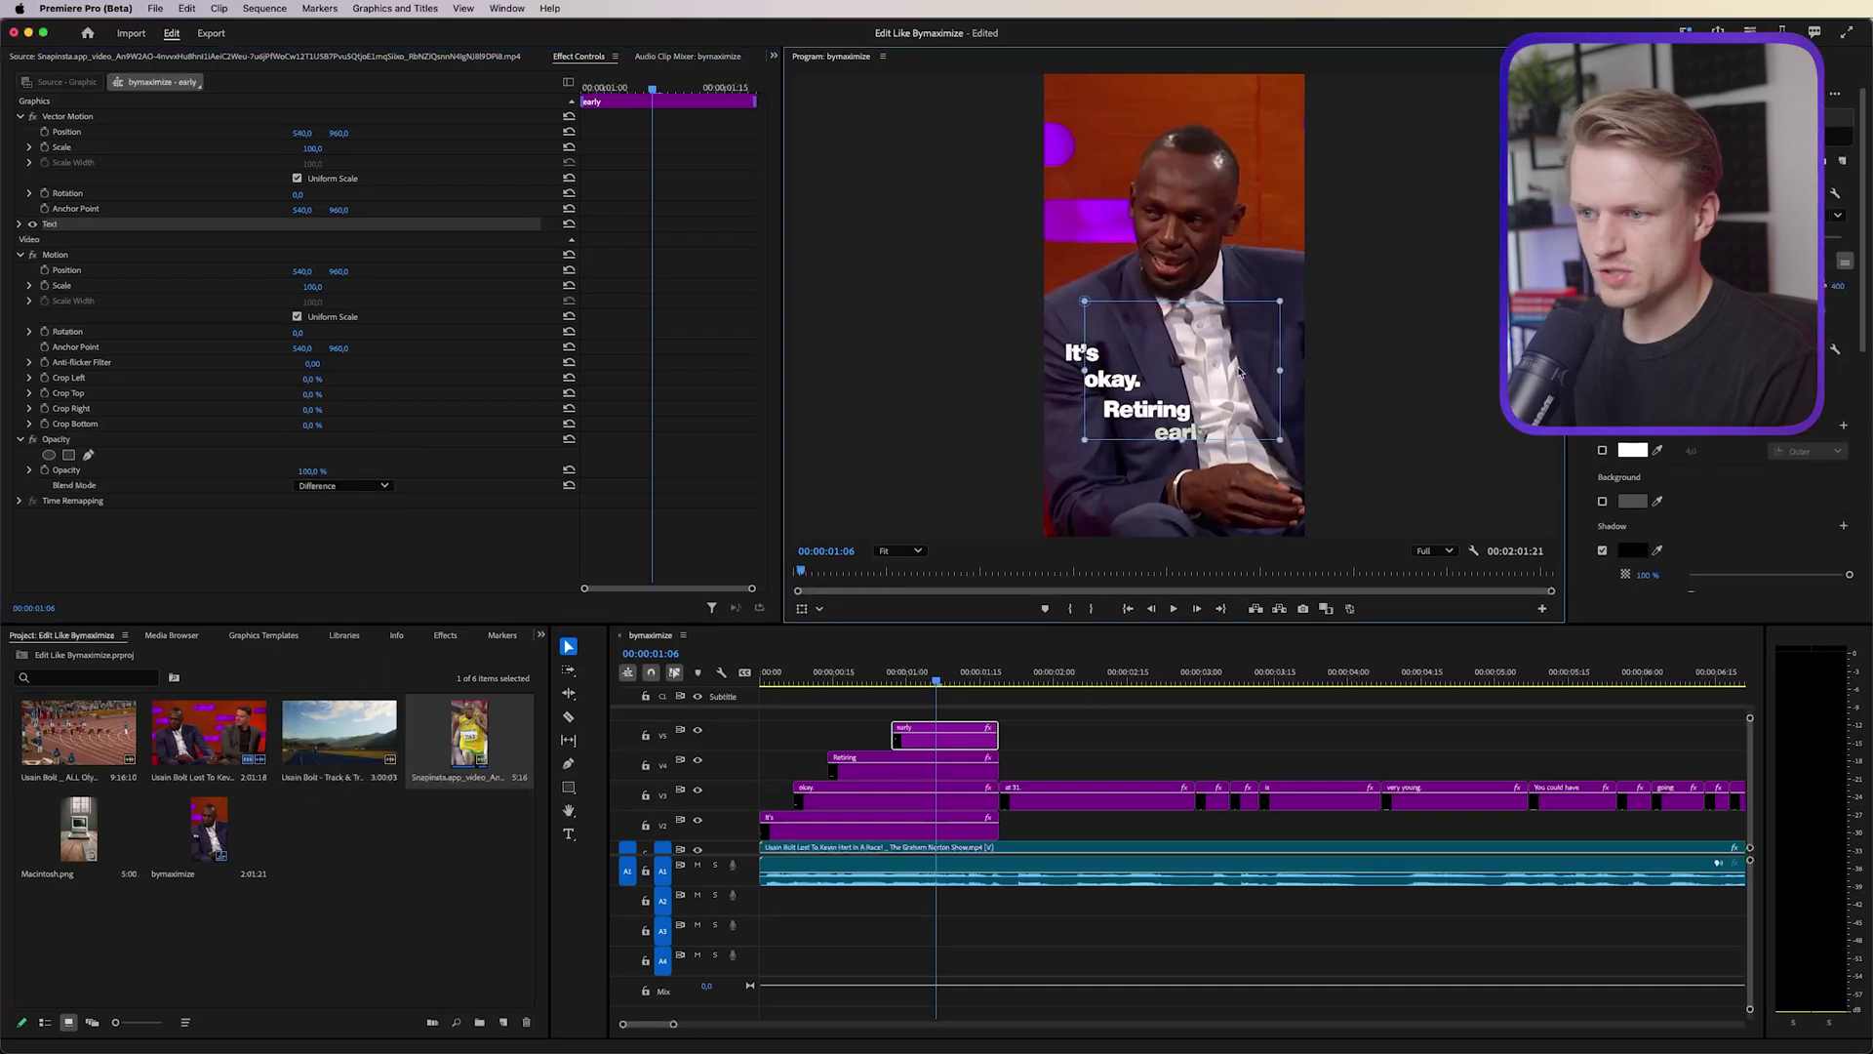
{"action": "left_click", "coordinate": [1603, 551]}
{"action": "left_click_drag", "start_coordinate": [779, 682], "coordinate": [867, 699]}
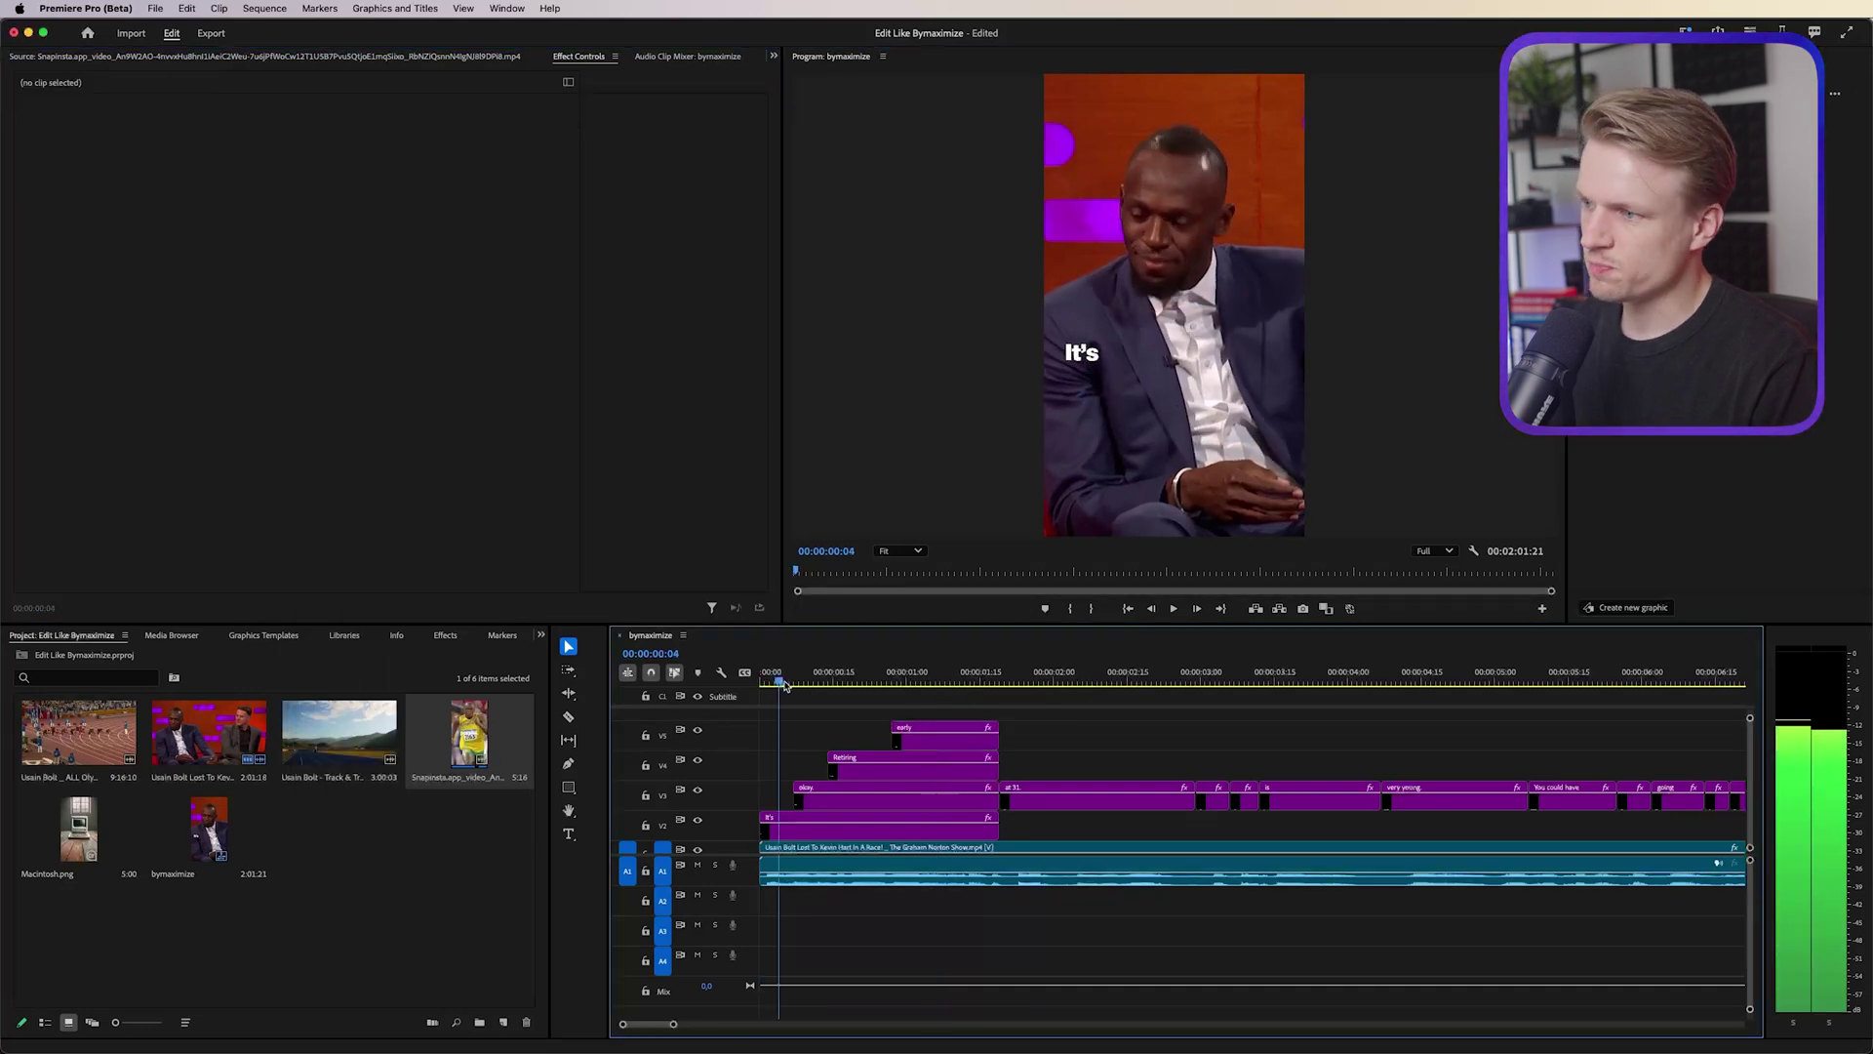
Step: Apply default cross dissolves to the start edges of the four caption clips on V2–V5
{"action": "key", "text": "space"}
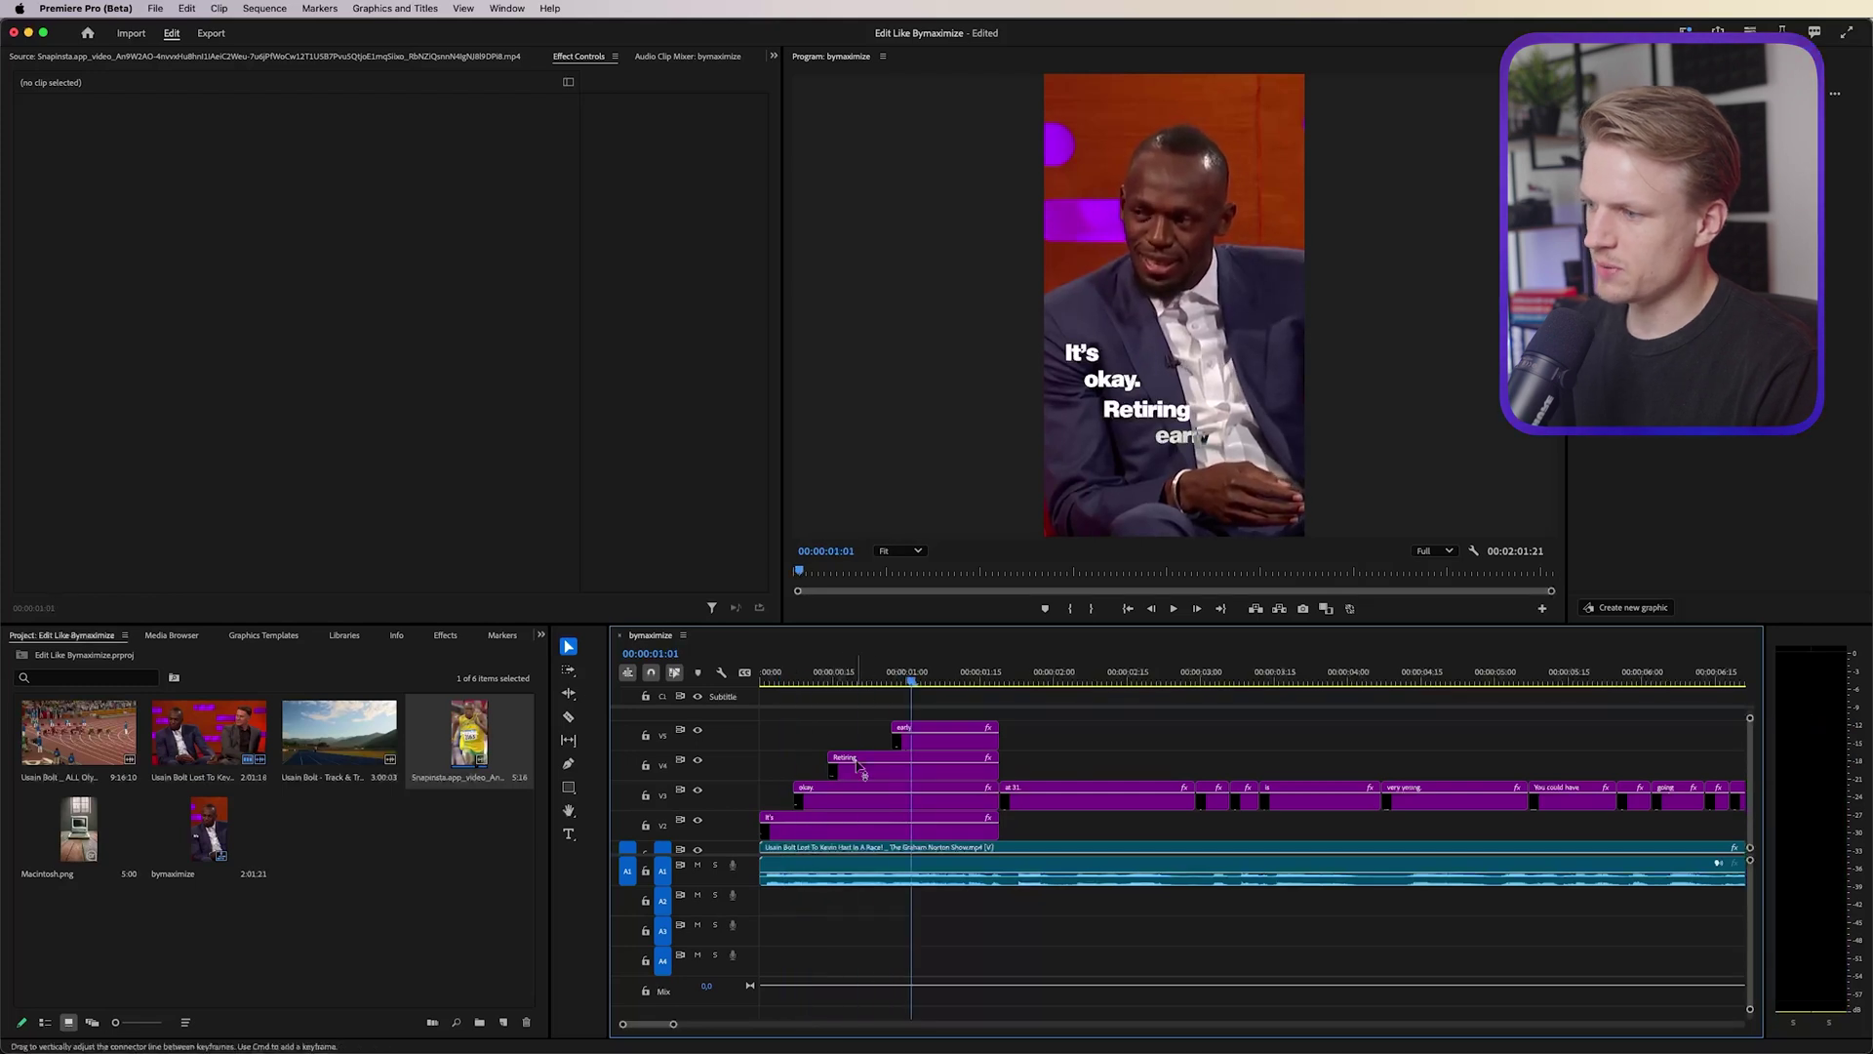
{"action": "left_click", "coordinate": [766, 816]}
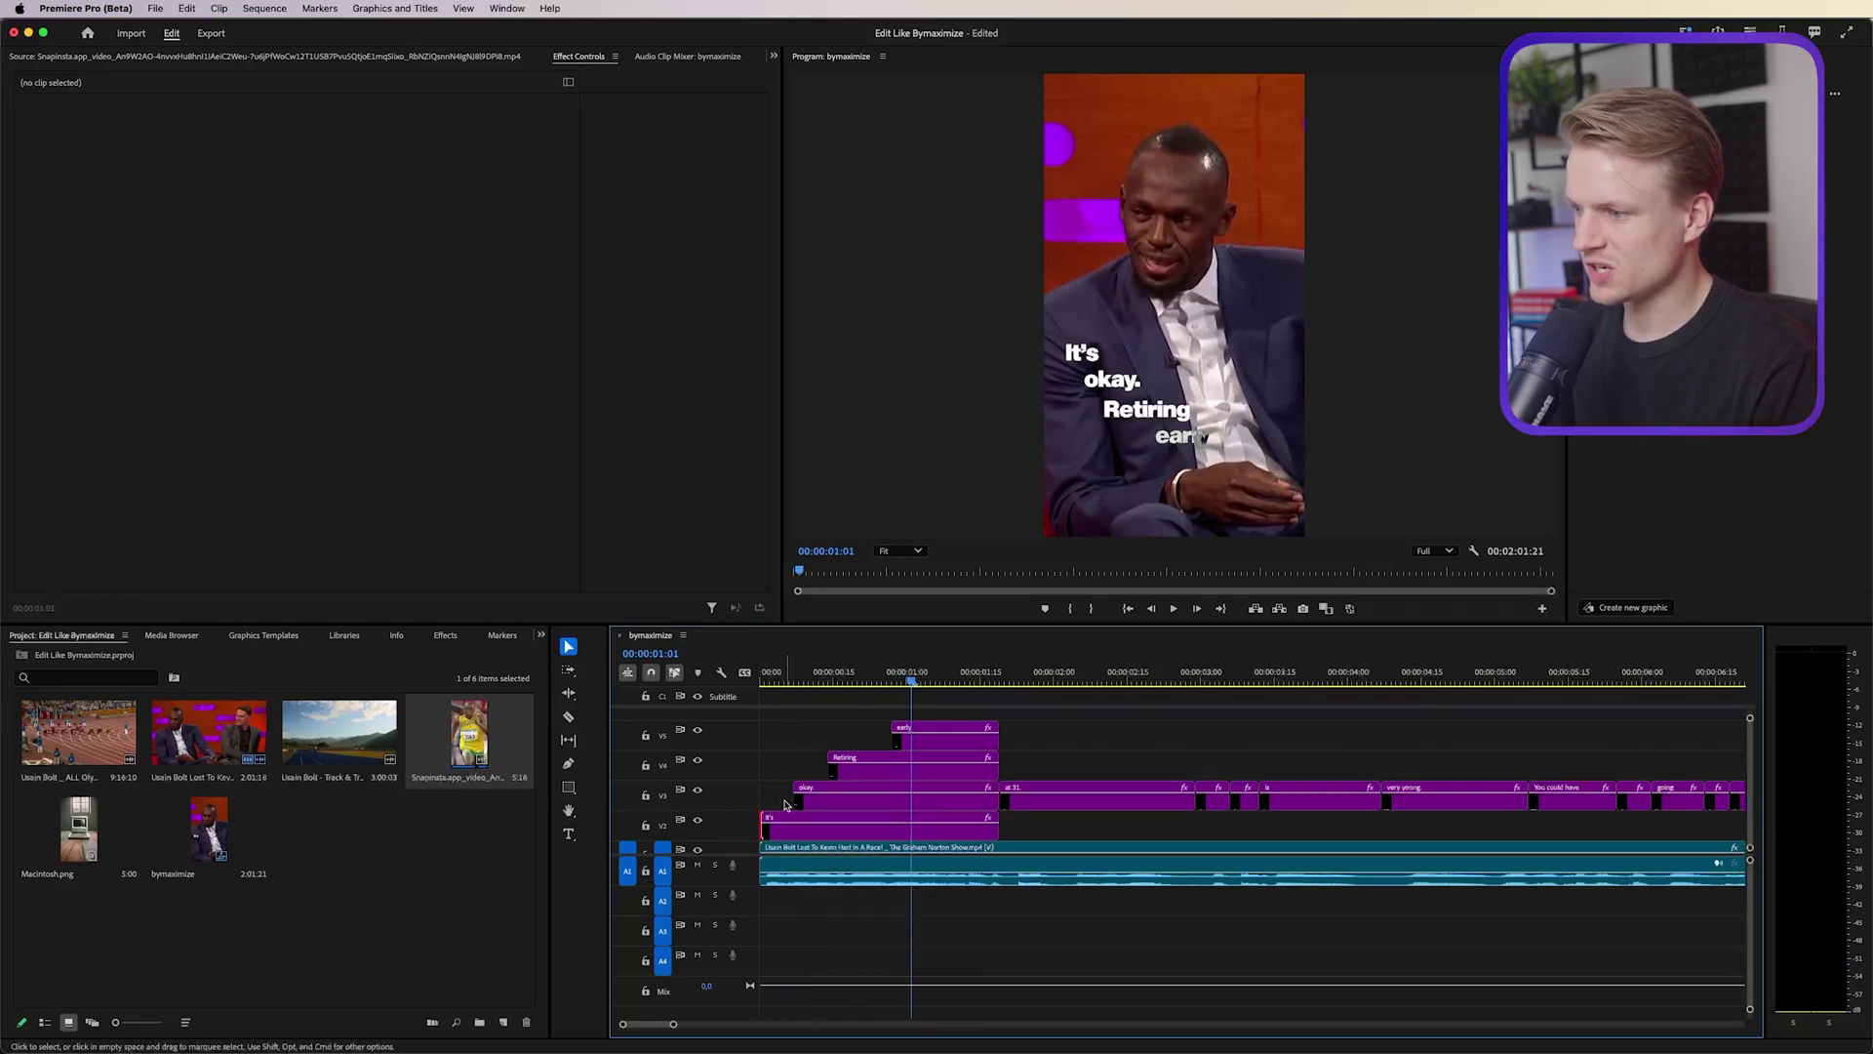
{"action": "left_click", "coordinate": [792, 795], "text": "shift"}
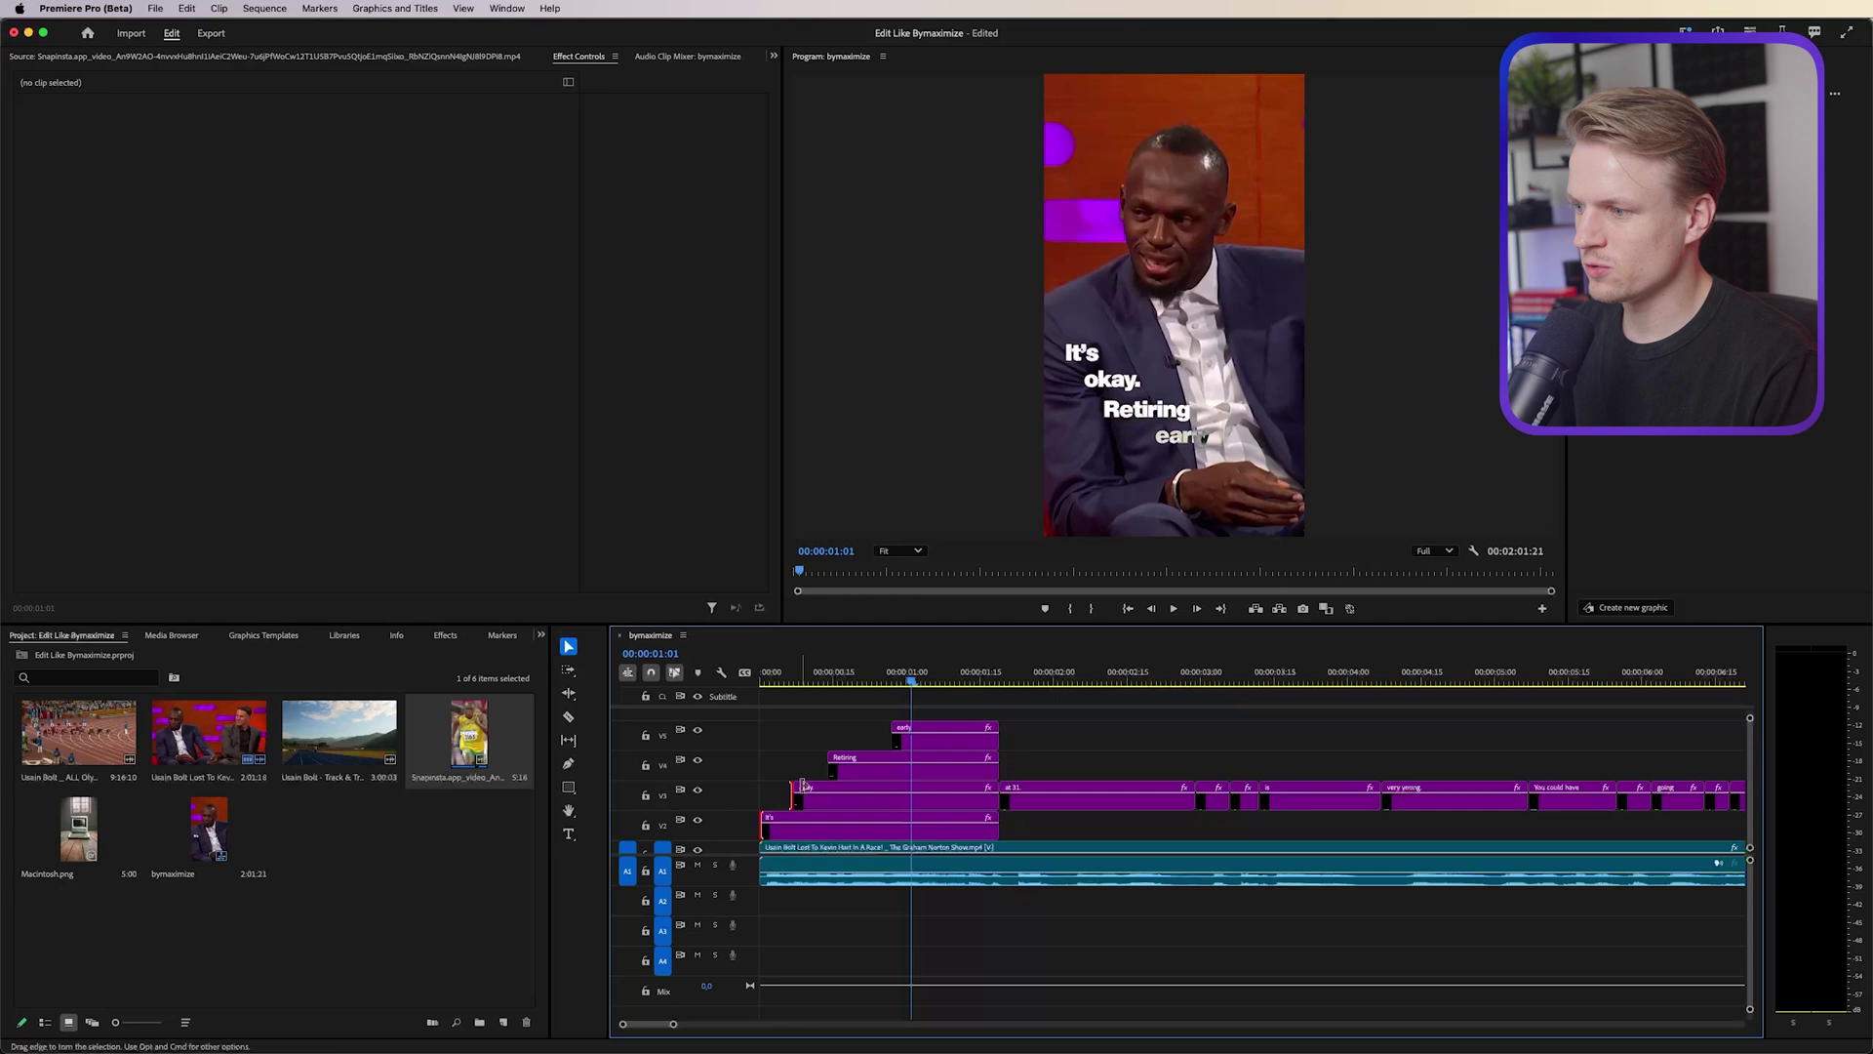
{"action": "left_click", "coordinate": [827, 766], "text": "shift"}
{"action": "left_click", "coordinate": [891, 739], "text": "shift"}
{"action": "right_click", "coordinate": [891, 737]}
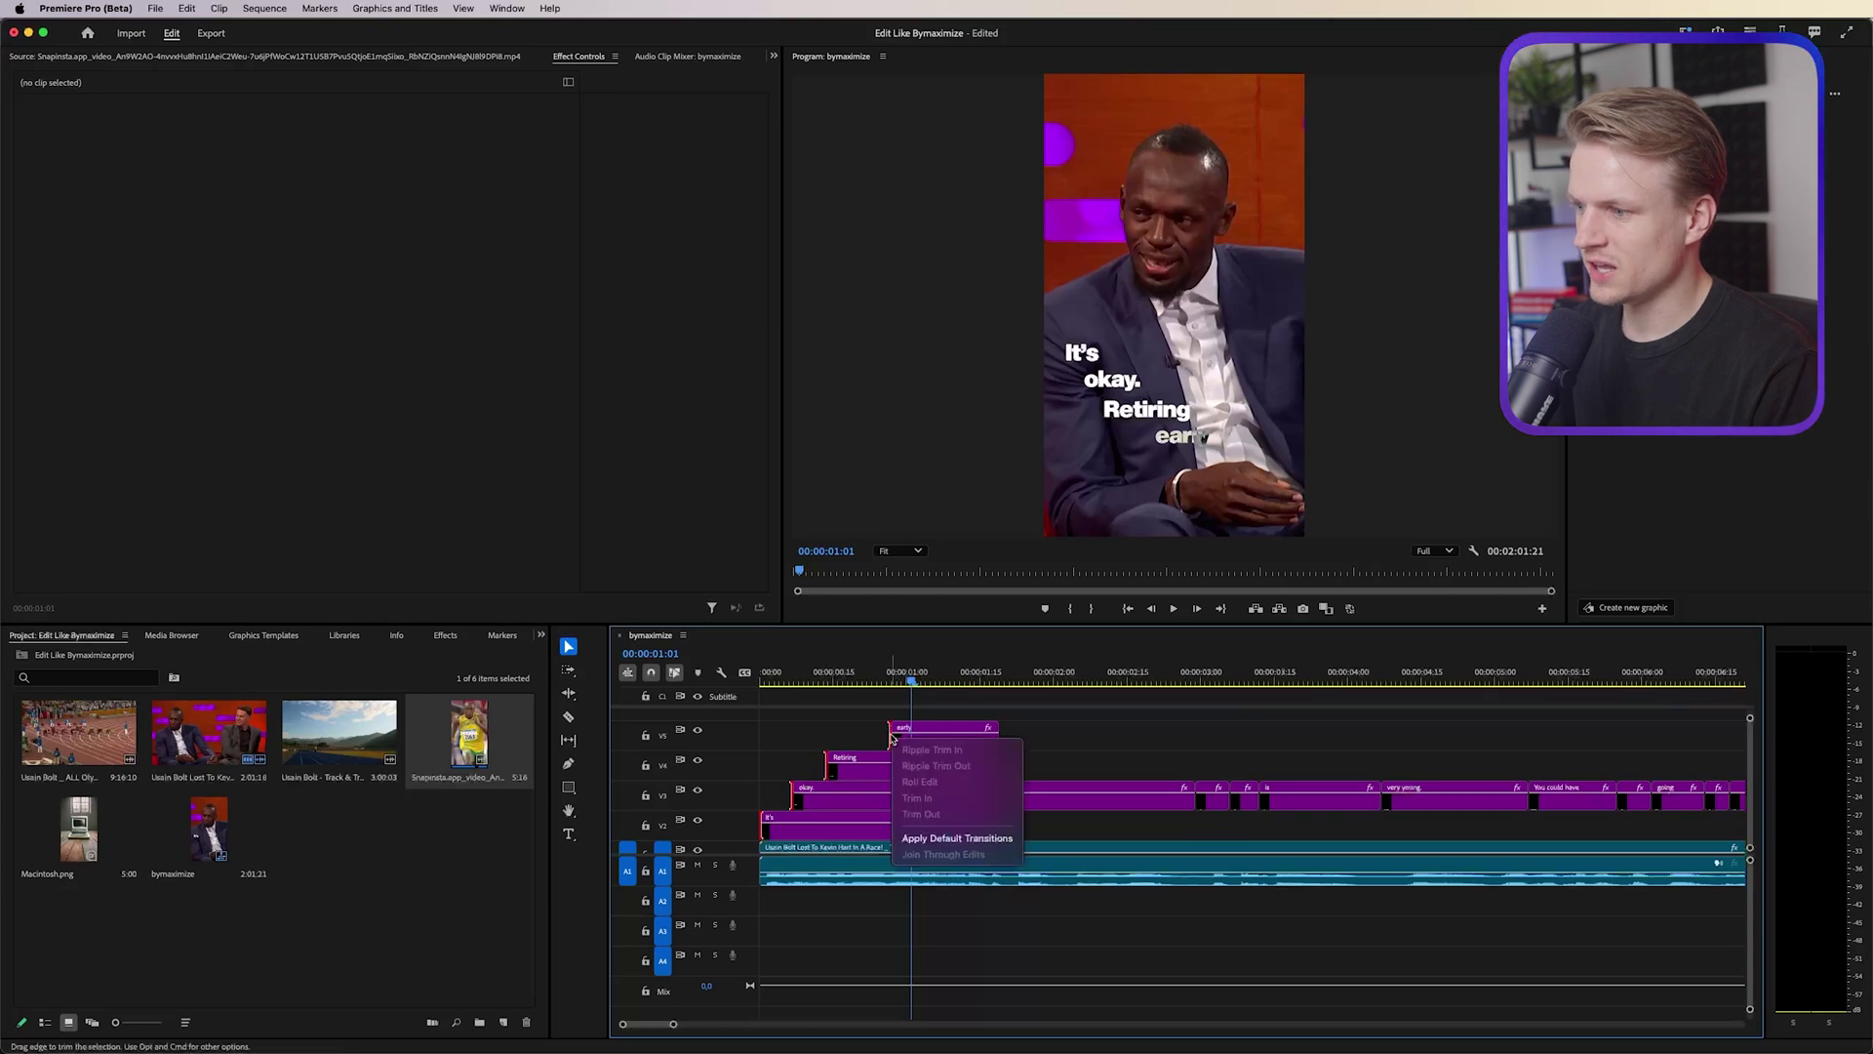
{"action": "left_click", "coordinate": [933, 838]}
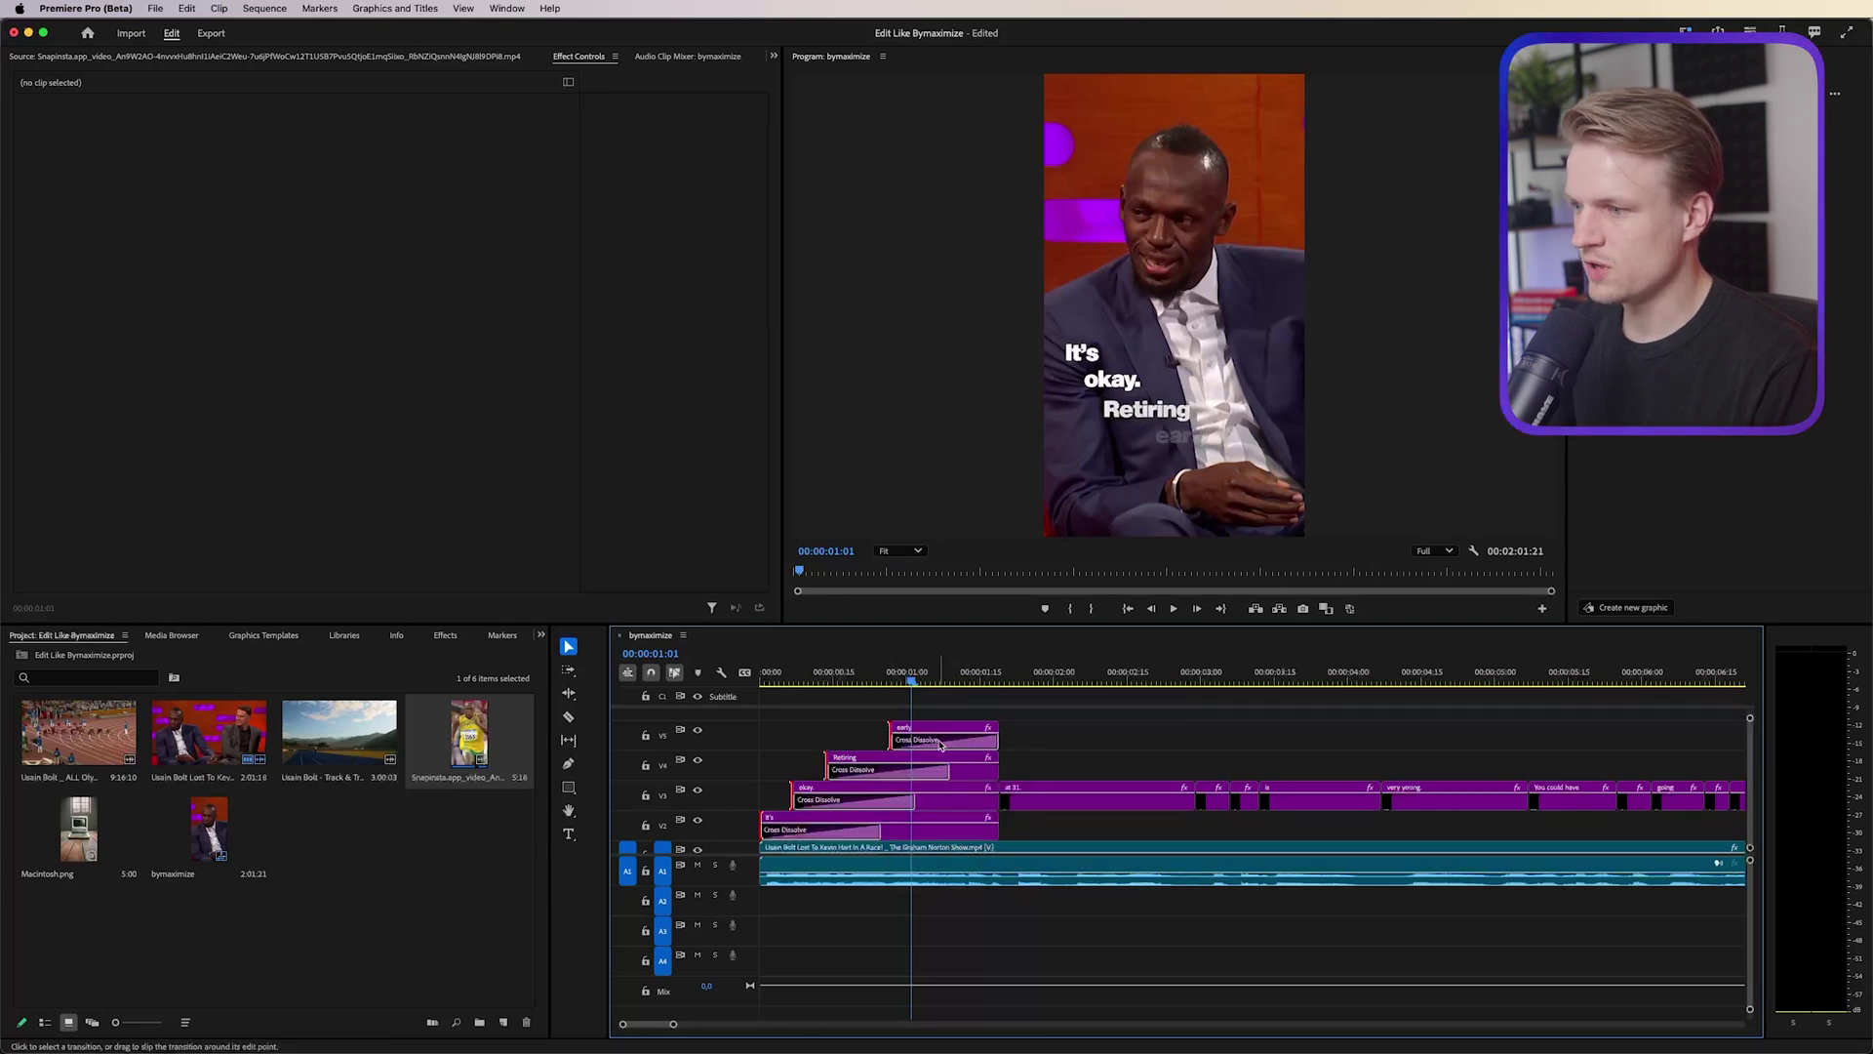
{"action": "mouse_move", "coordinate": [912, 682]}
{"action": "left_mouse_down"}
{"action": "mouse_move", "coordinate": [760, 683]}
{"action": "mouse_move", "coordinate": [925, 688]}
{"action": "left_mouse_up"}
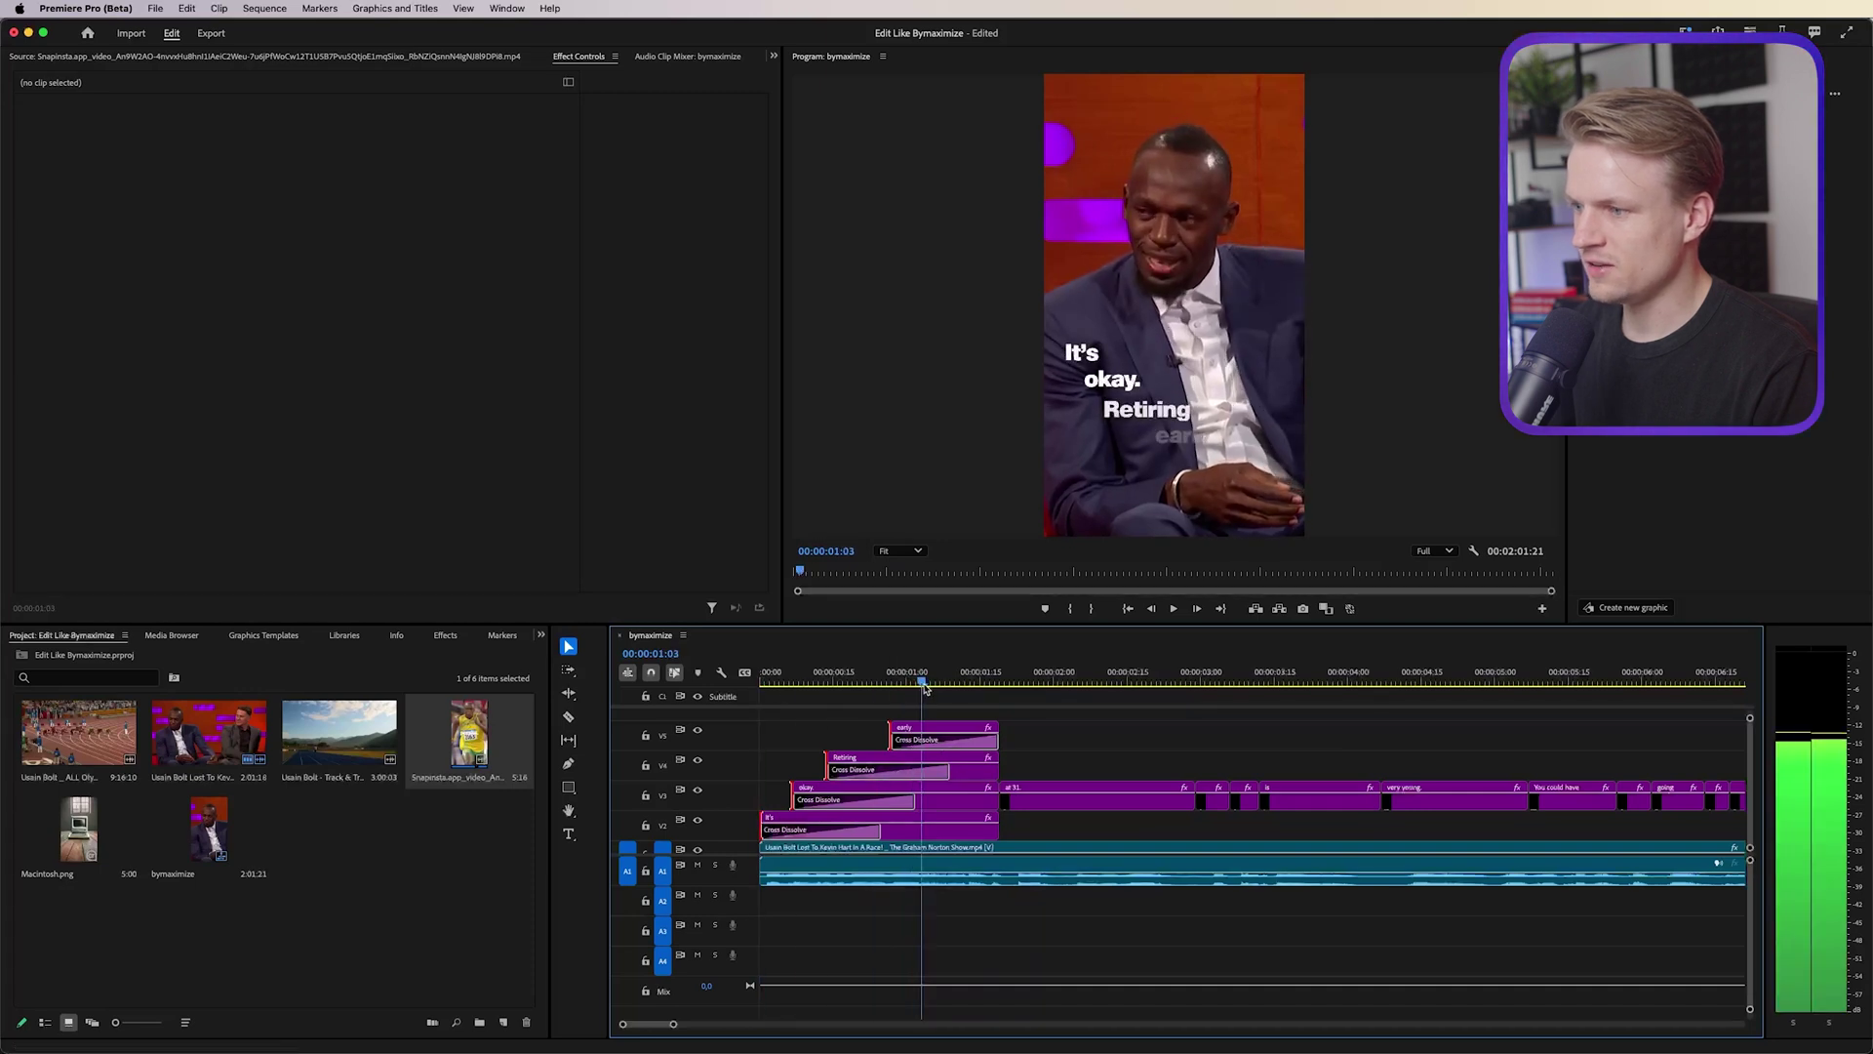
Step: Shorten the selected caption dissolves with Set Transition Duration, then play from the start
{"action": "left_click", "coordinate": [943, 747]}
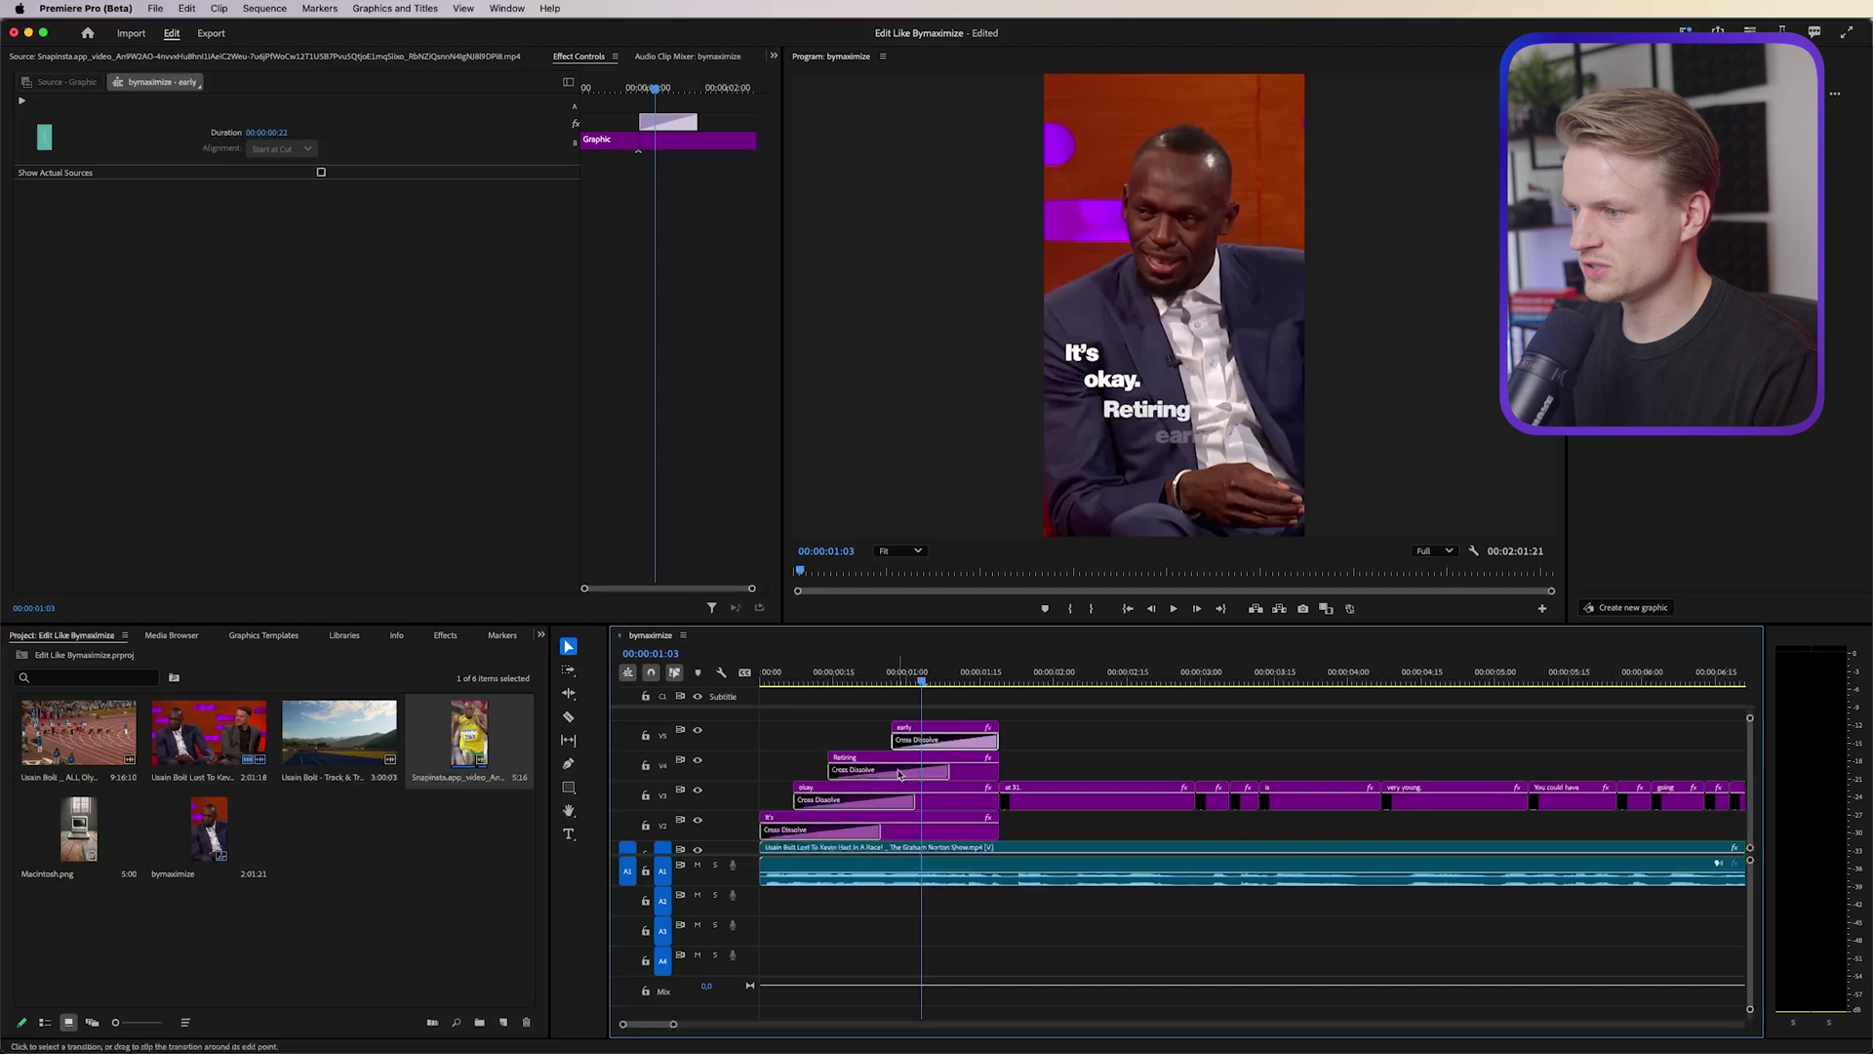
{"action": "left_click", "coordinate": [899, 773], "text": "shift"}
{"action": "left_click", "coordinate": [839, 802], "text": "shift"}
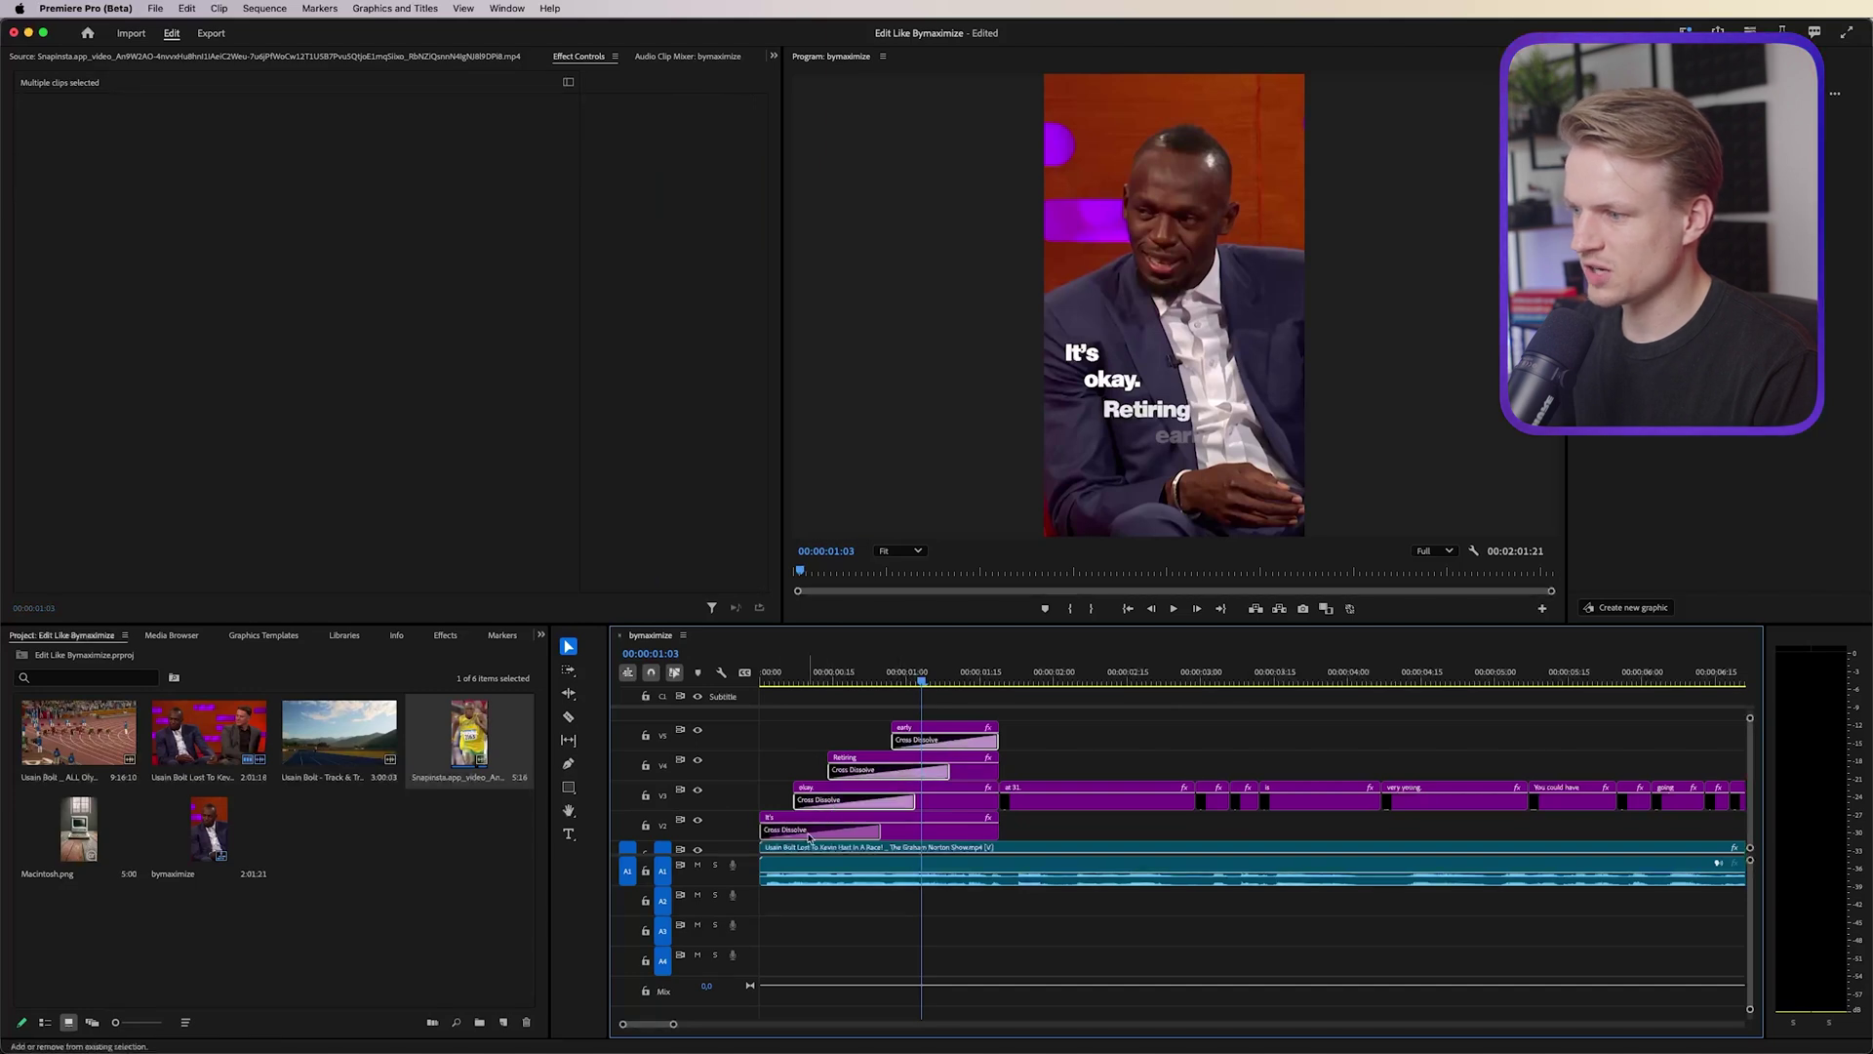
{"action": "right_click", "coordinate": [837, 833]}
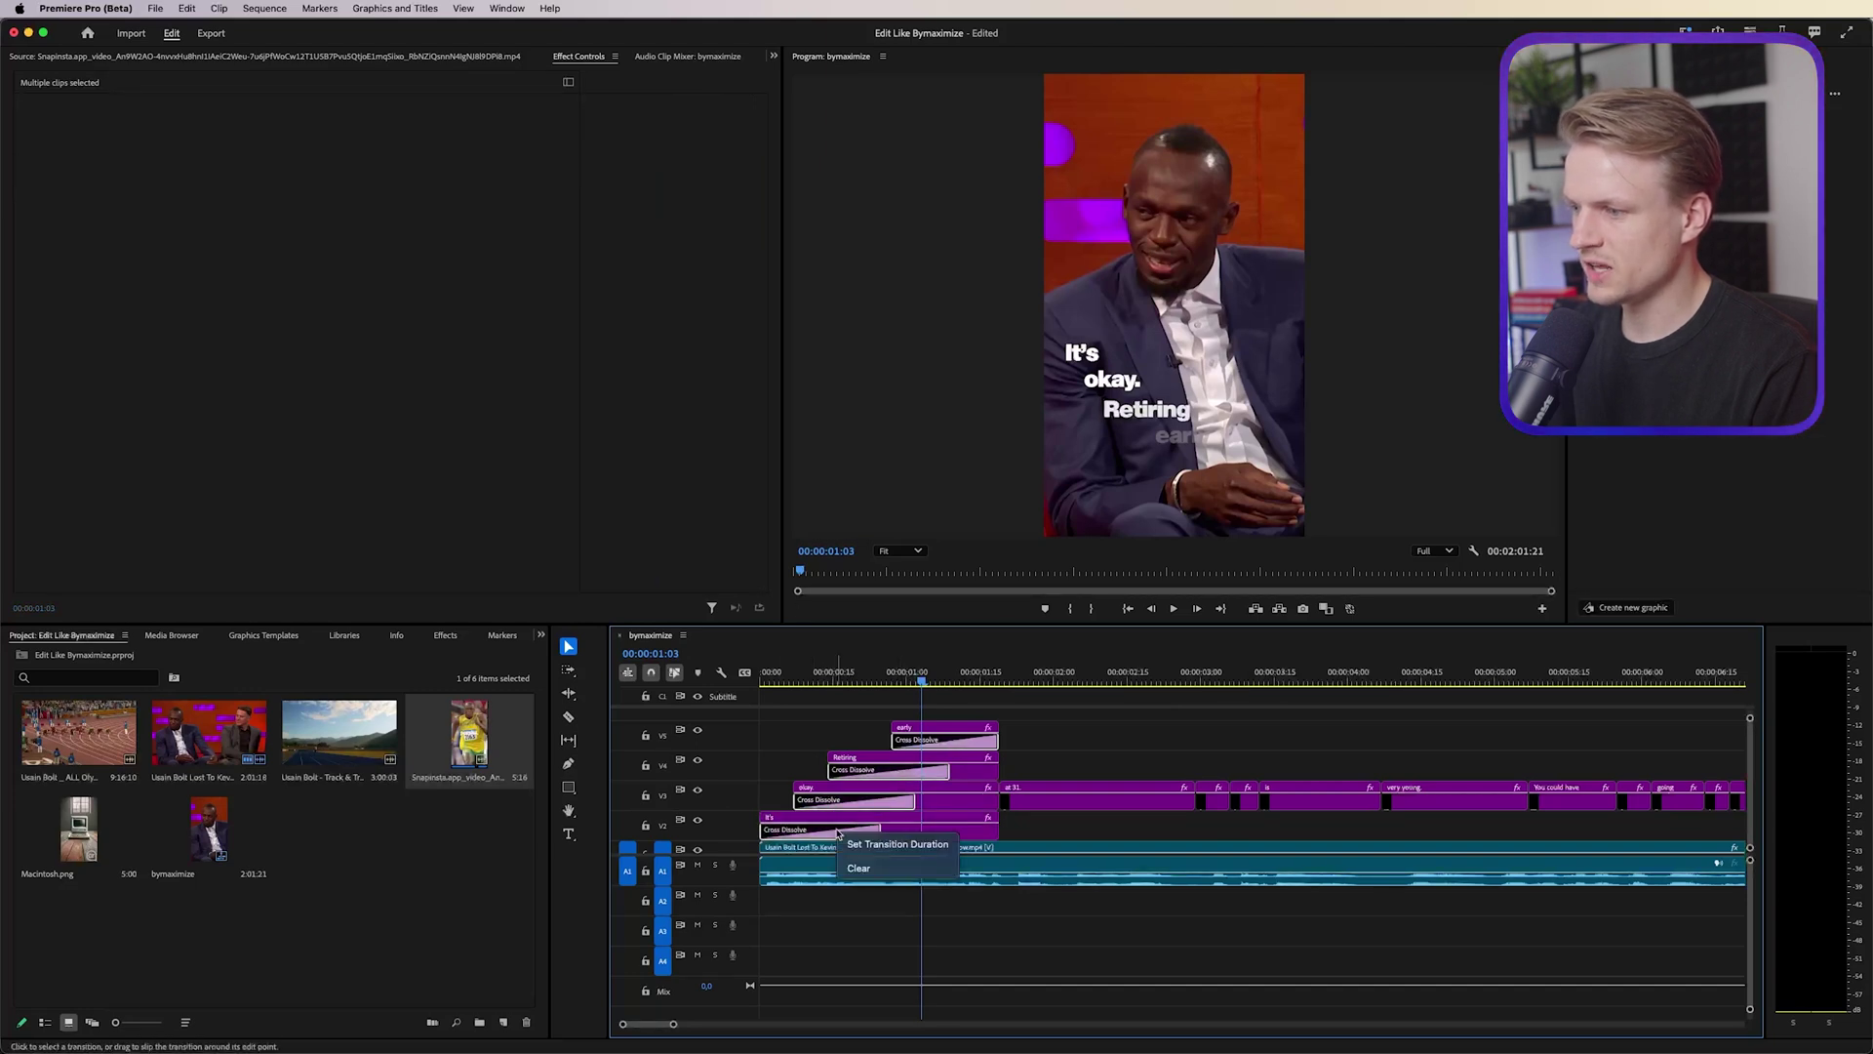
{"action": "left_click", "coordinate": [876, 845]}
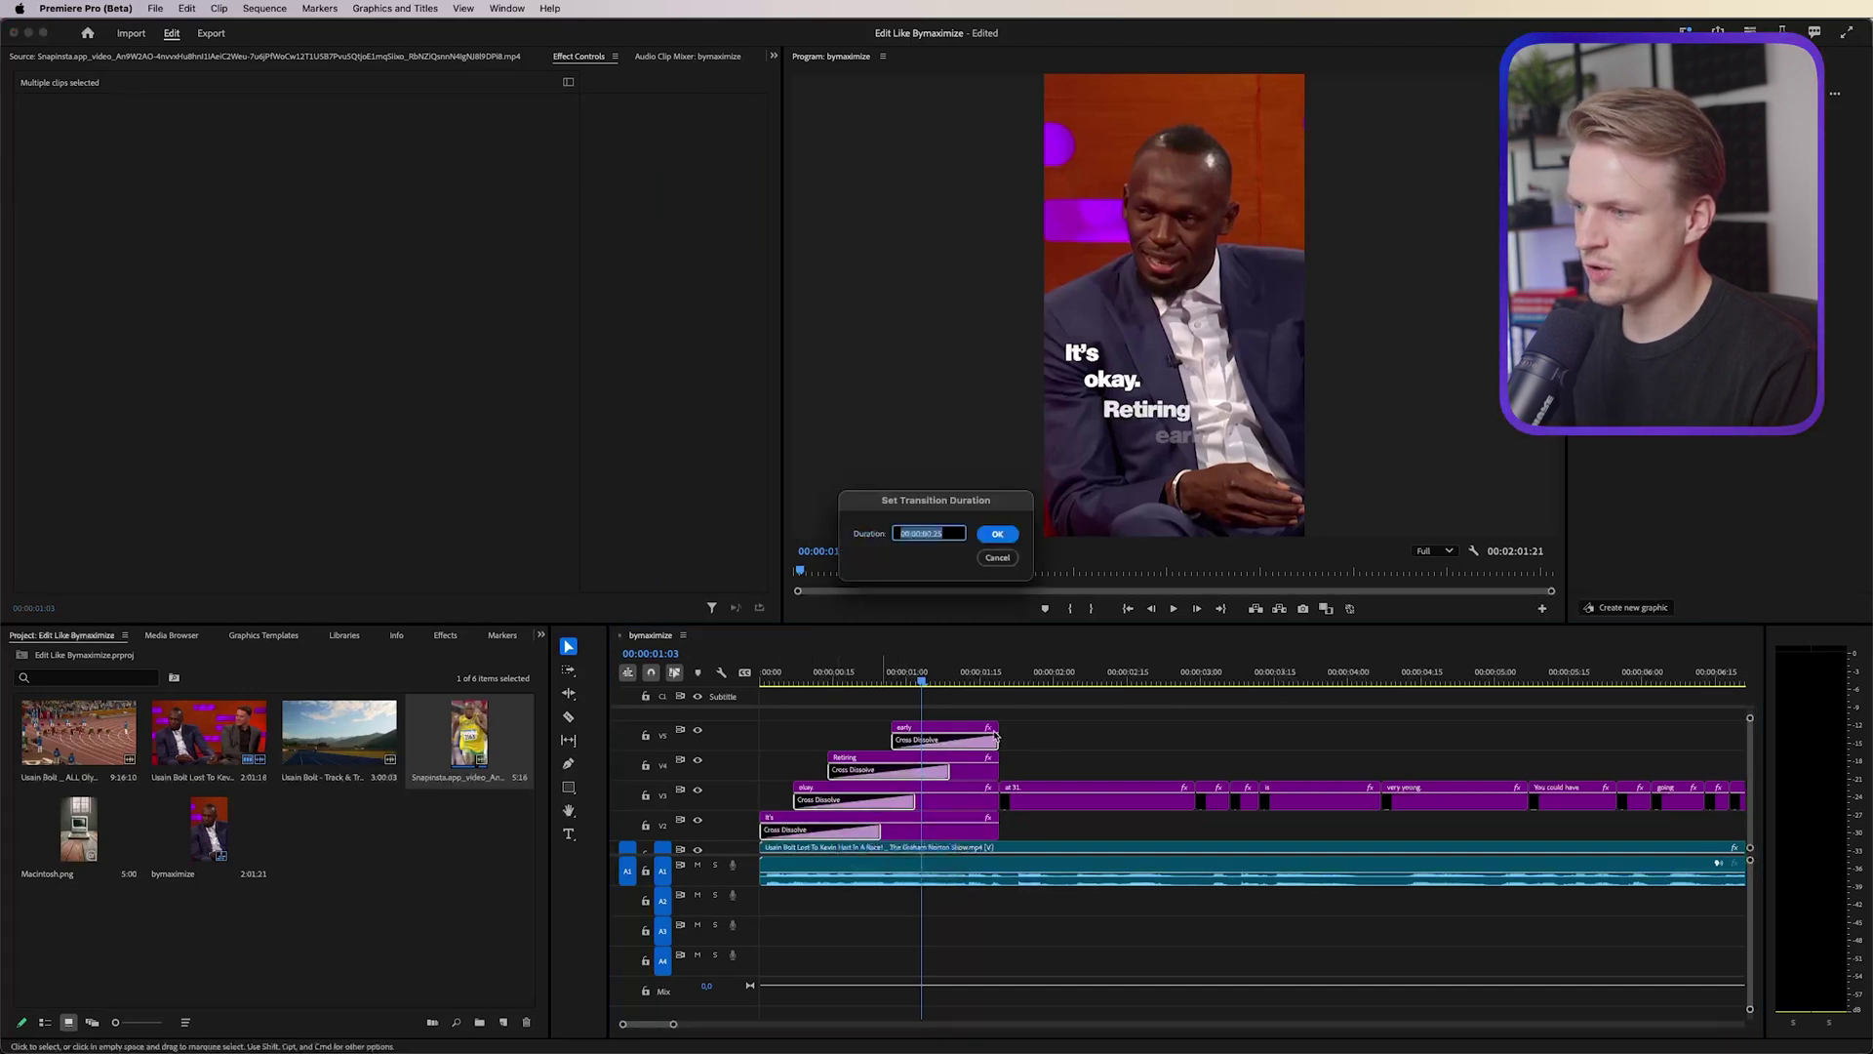
{"action": "left_click", "coordinate": [947, 529]}
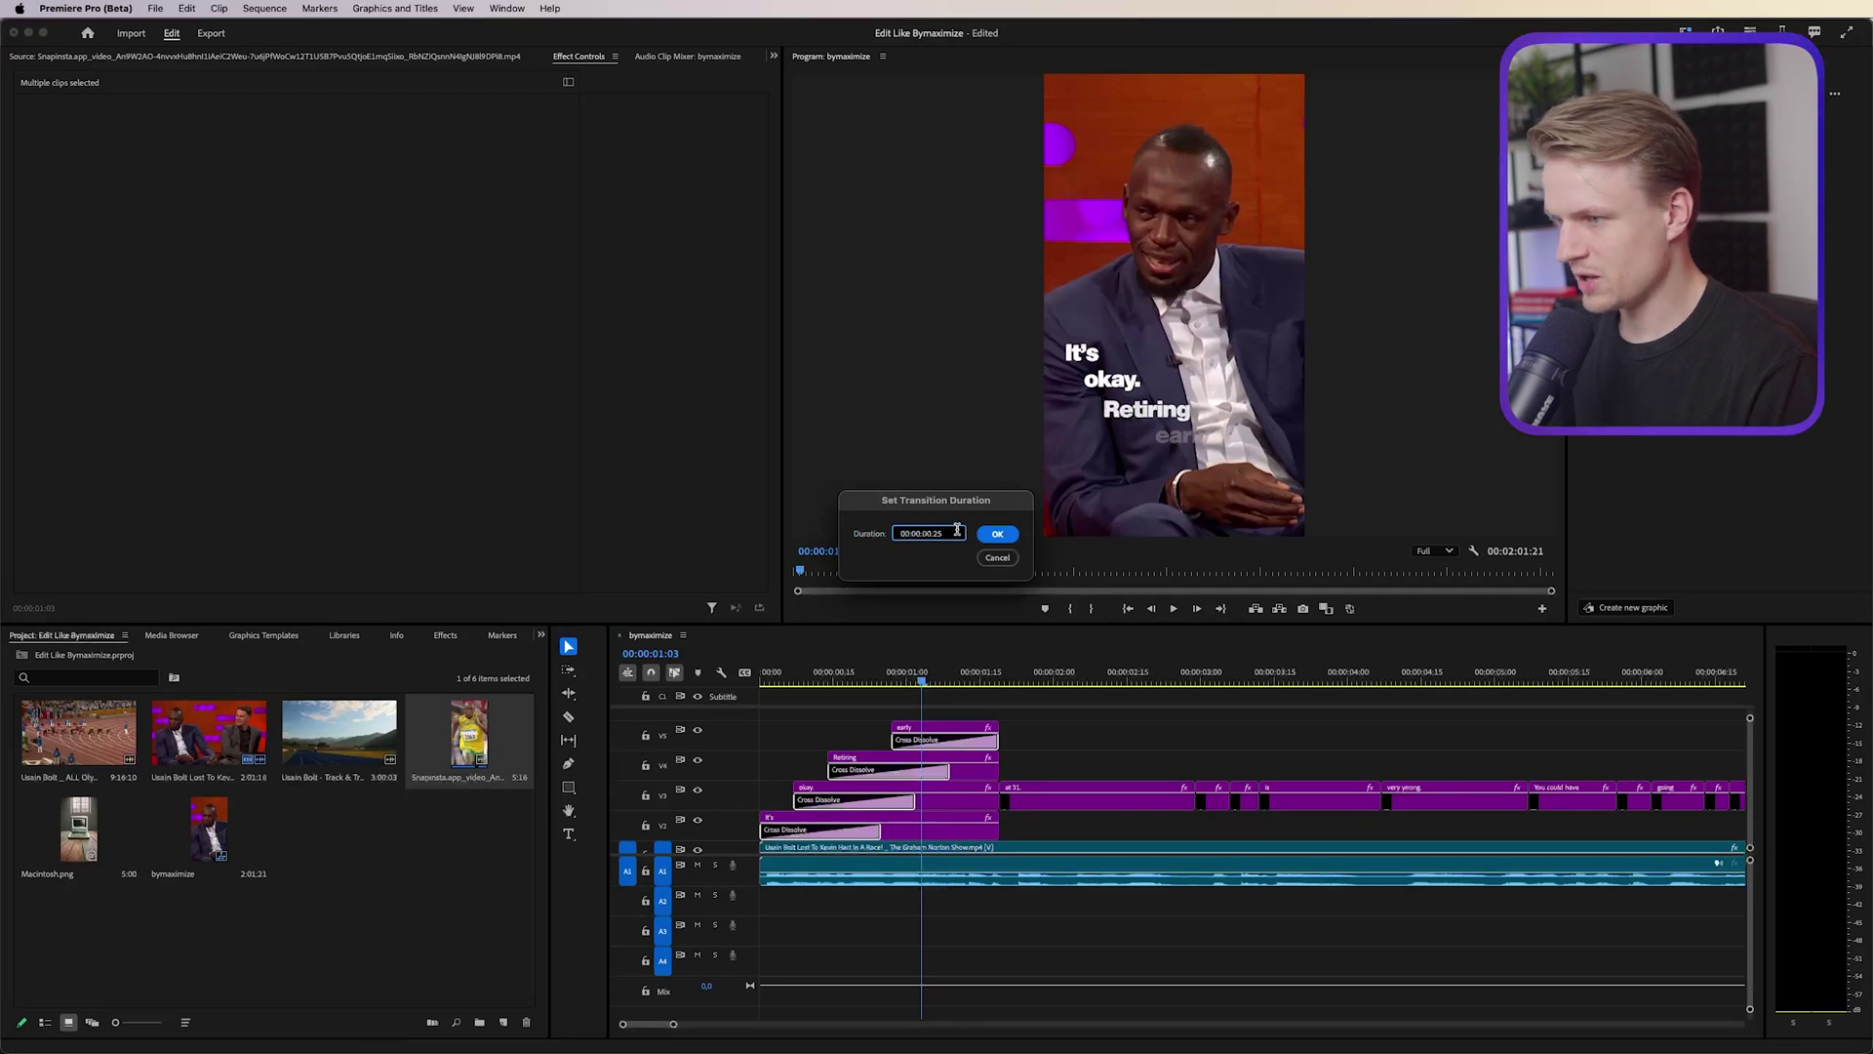
{"action": "key", "text": "Return"}
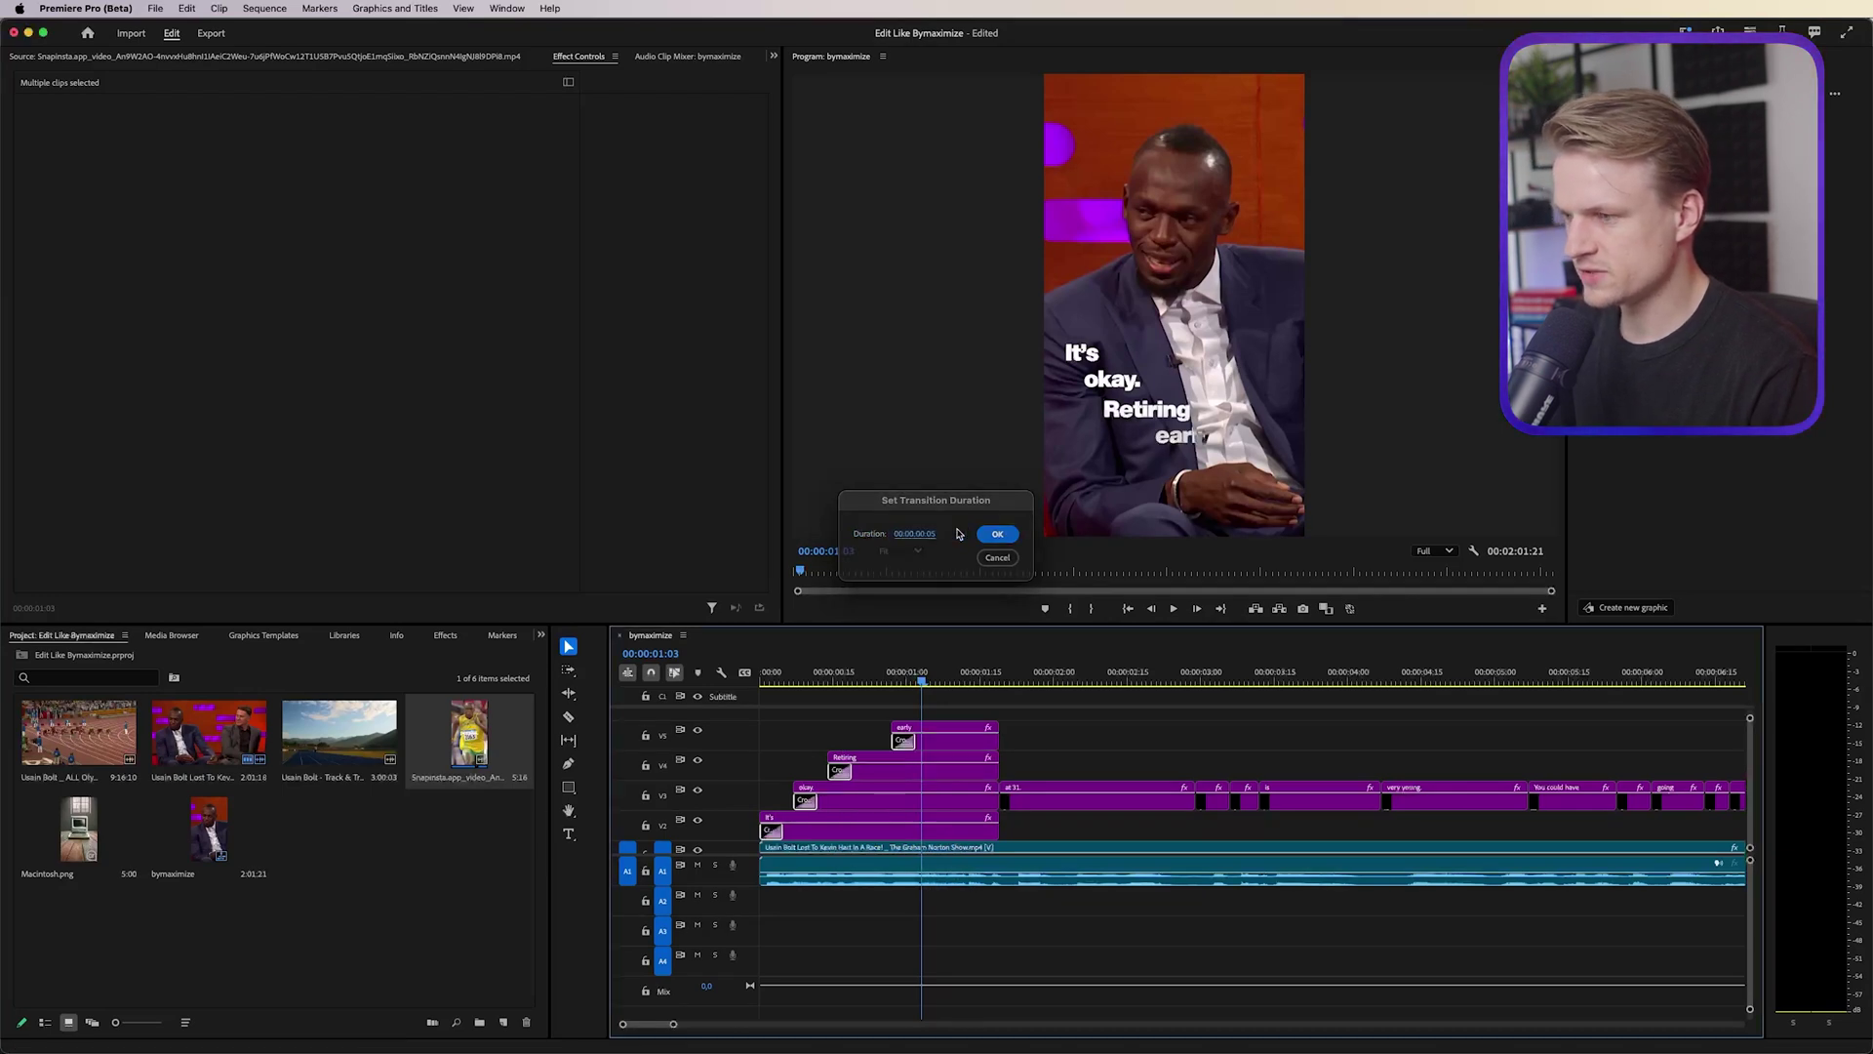
{"action": "left_click", "coordinate": [761, 672]}
{"action": "key", "text": "space"}
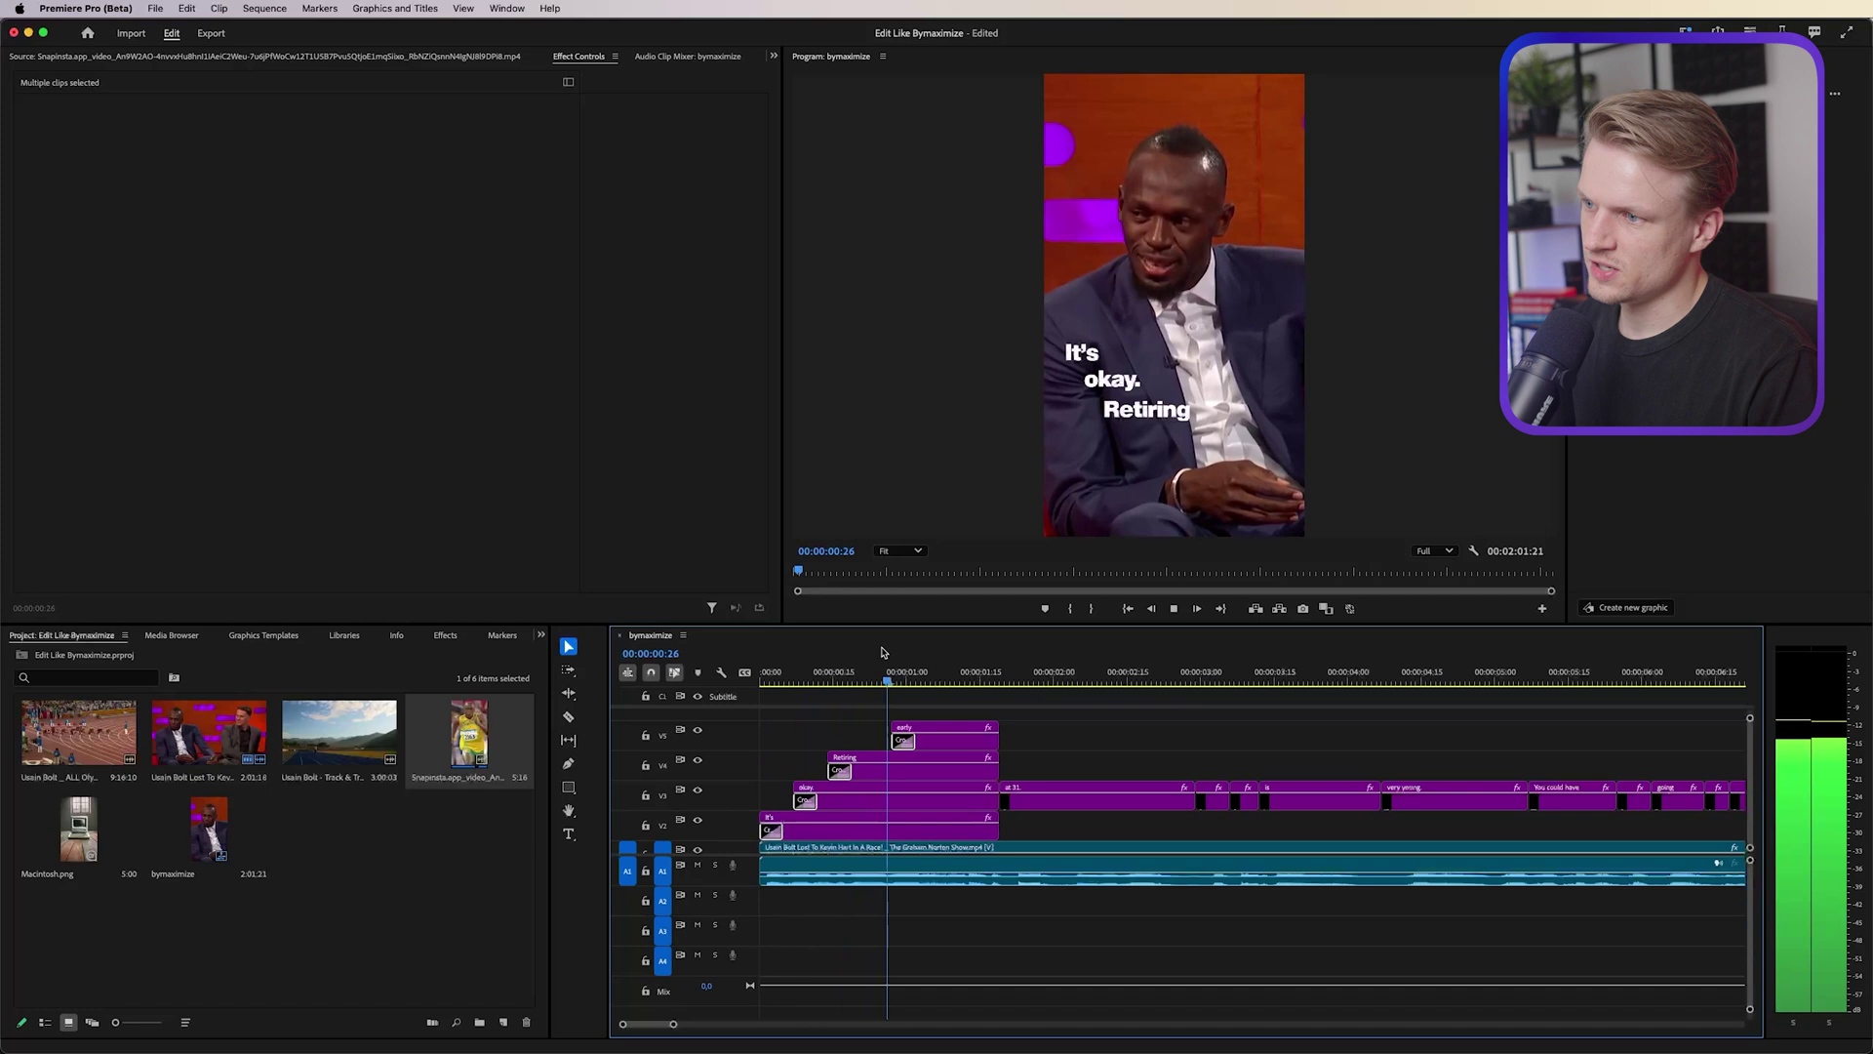
Step: Search 'gaus' and apply Gaussian Blur to the 'early' caption
{"action": "left_click", "coordinate": [850, 683]}
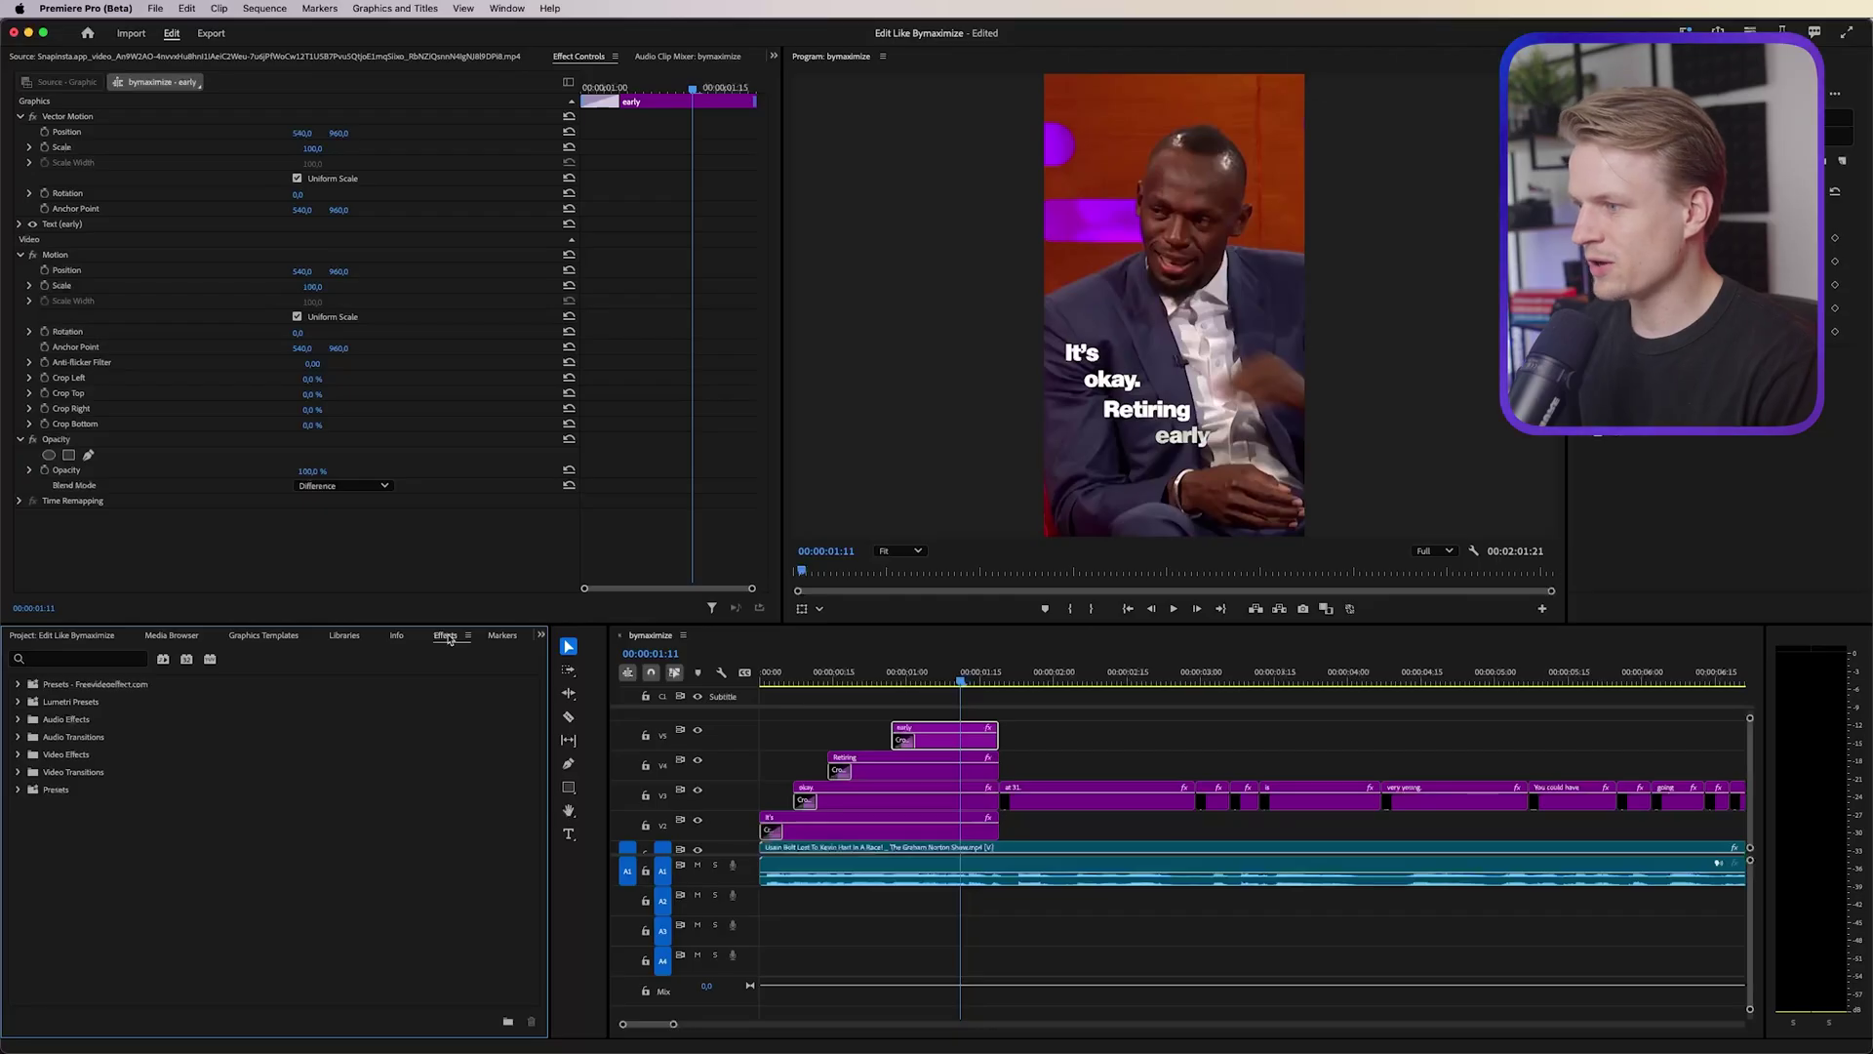
{"action": "left_click", "coordinate": [78, 658]}
{"action": "type", "text": "gaus"}
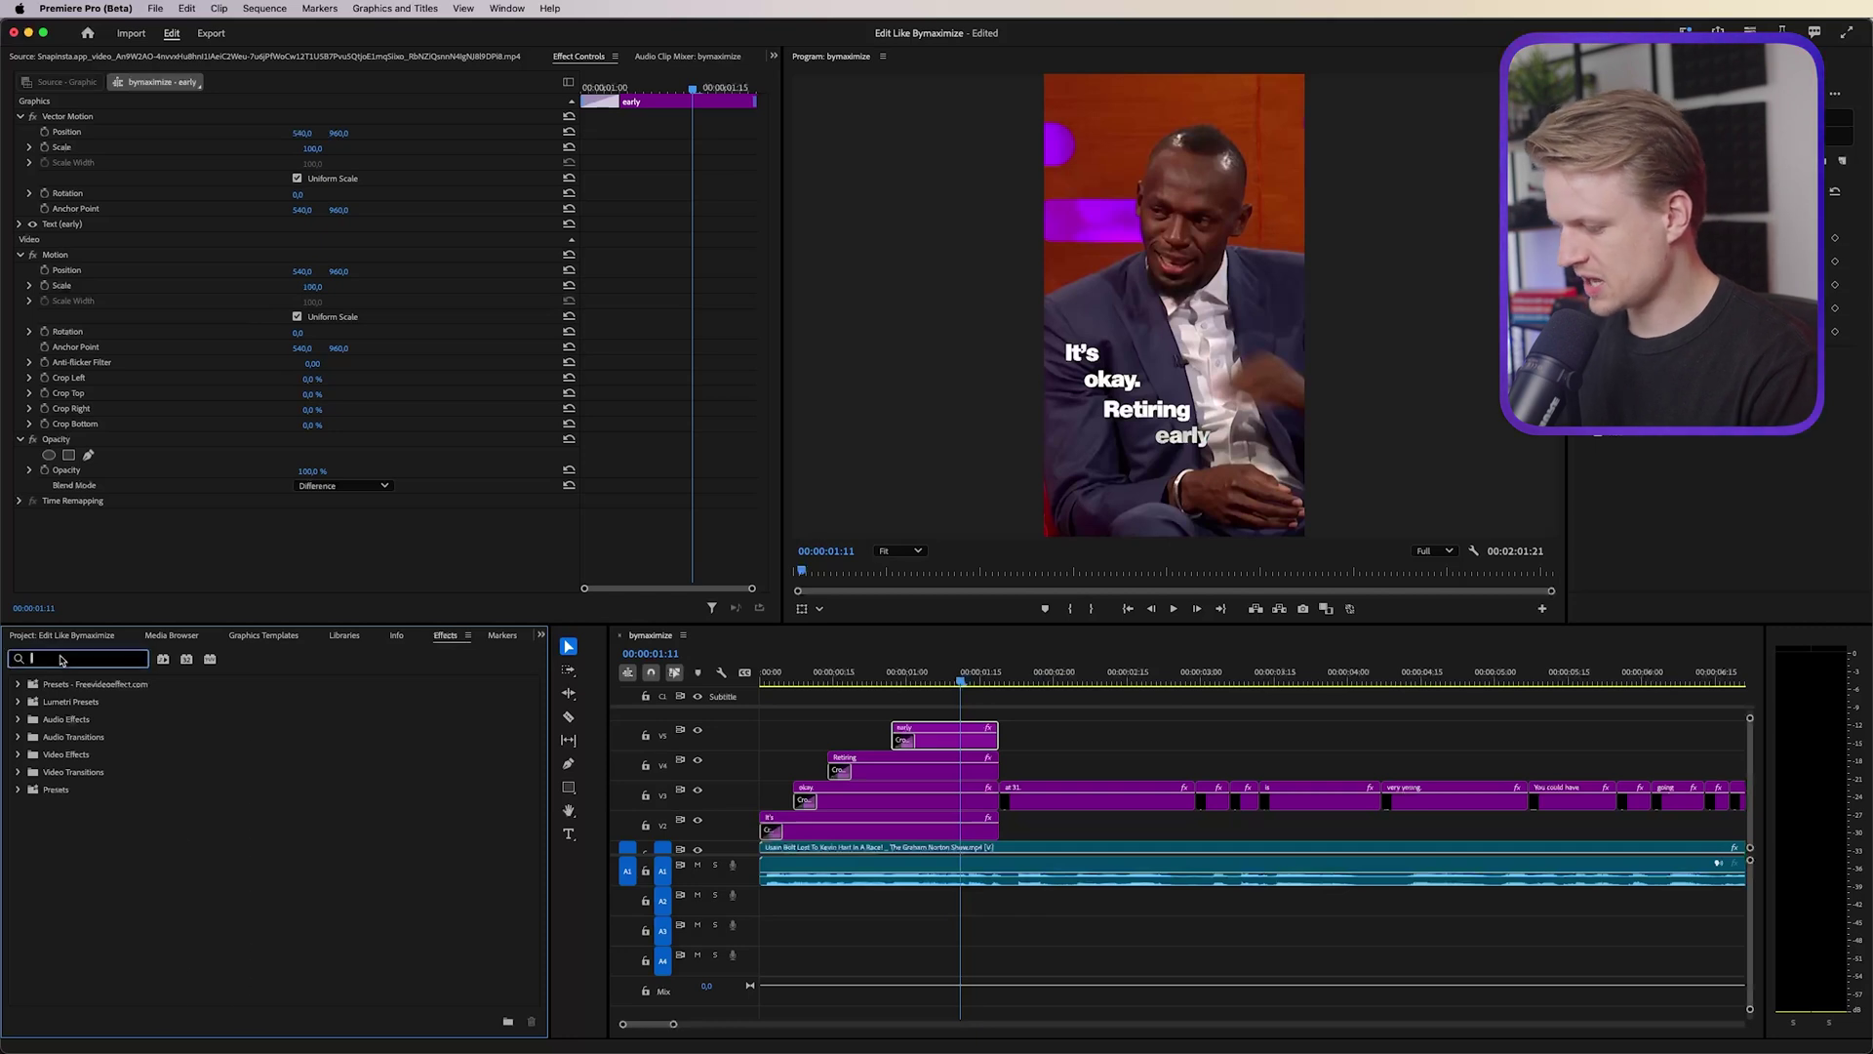
{"action": "double_click", "coordinate": [82, 791]}
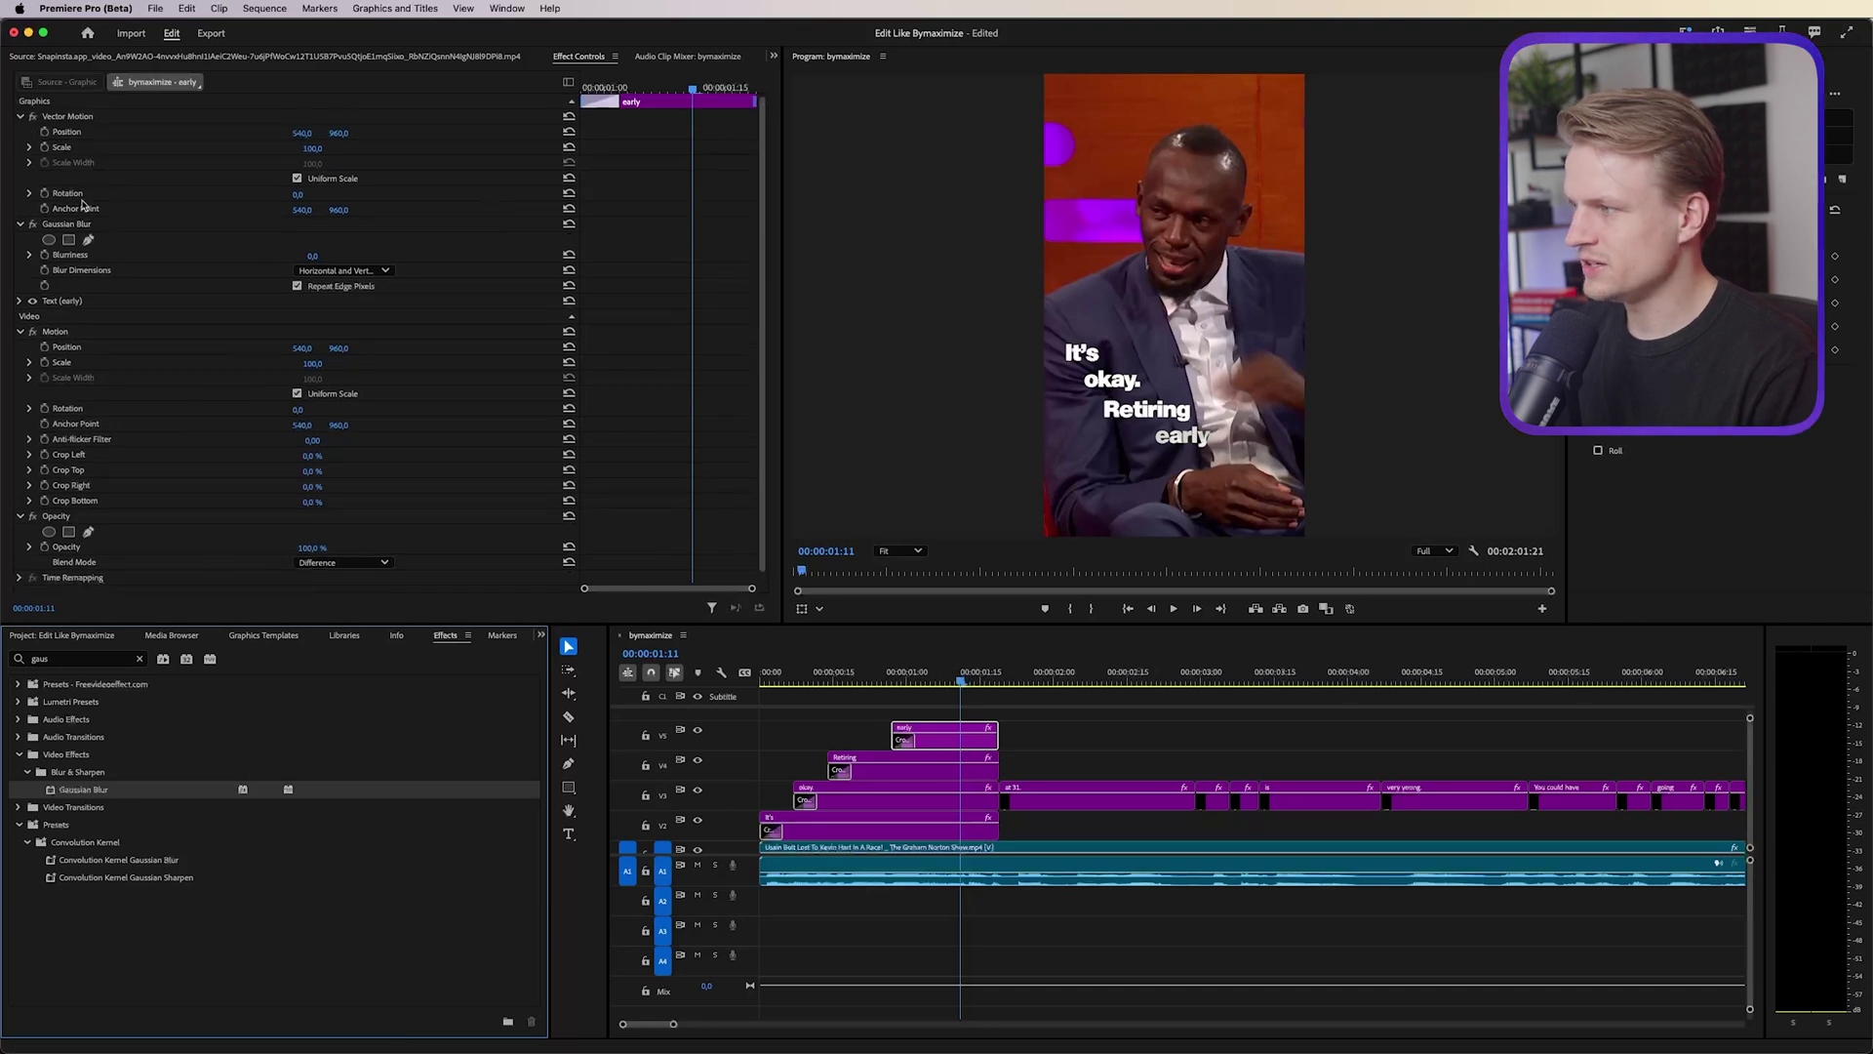
Step: Keyframe the caption's Blurriness, then play the sequence to preview the blur animation
{"action": "left_click", "coordinate": [44, 255]}
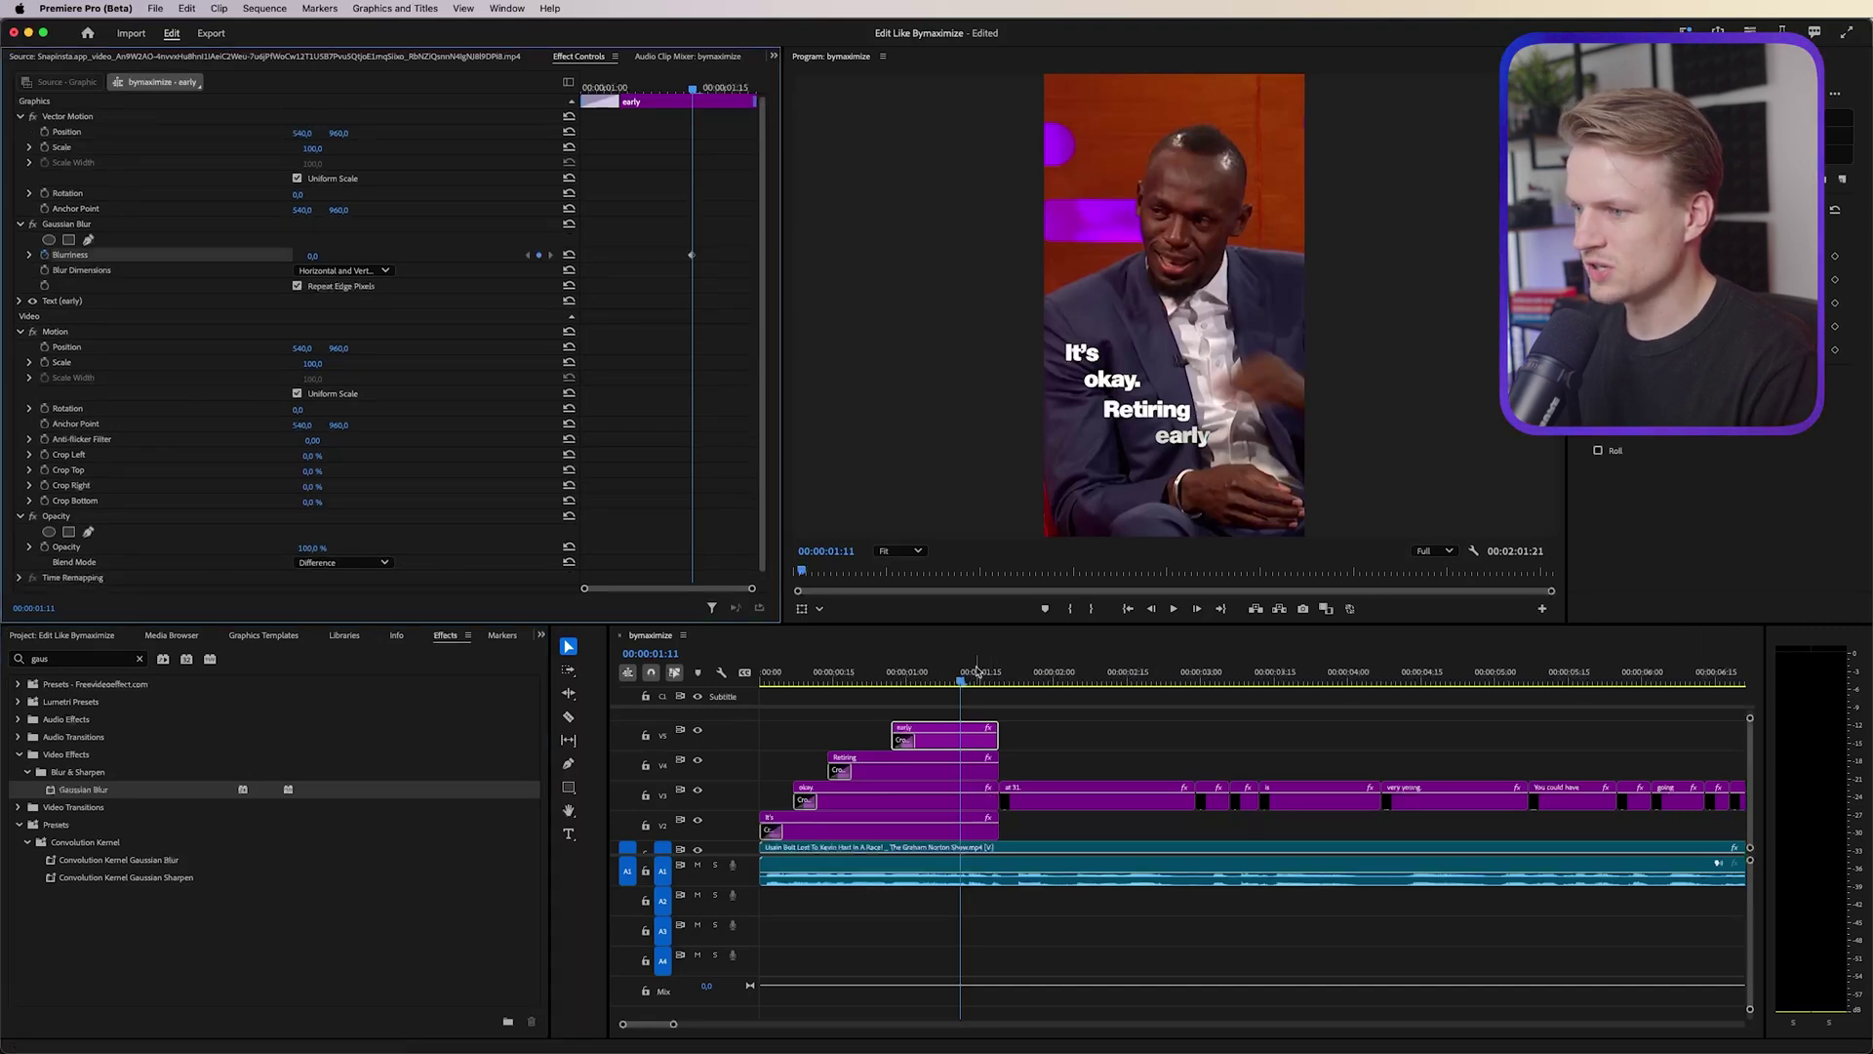
{"action": "left_click", "coordinate": [996, 683]}
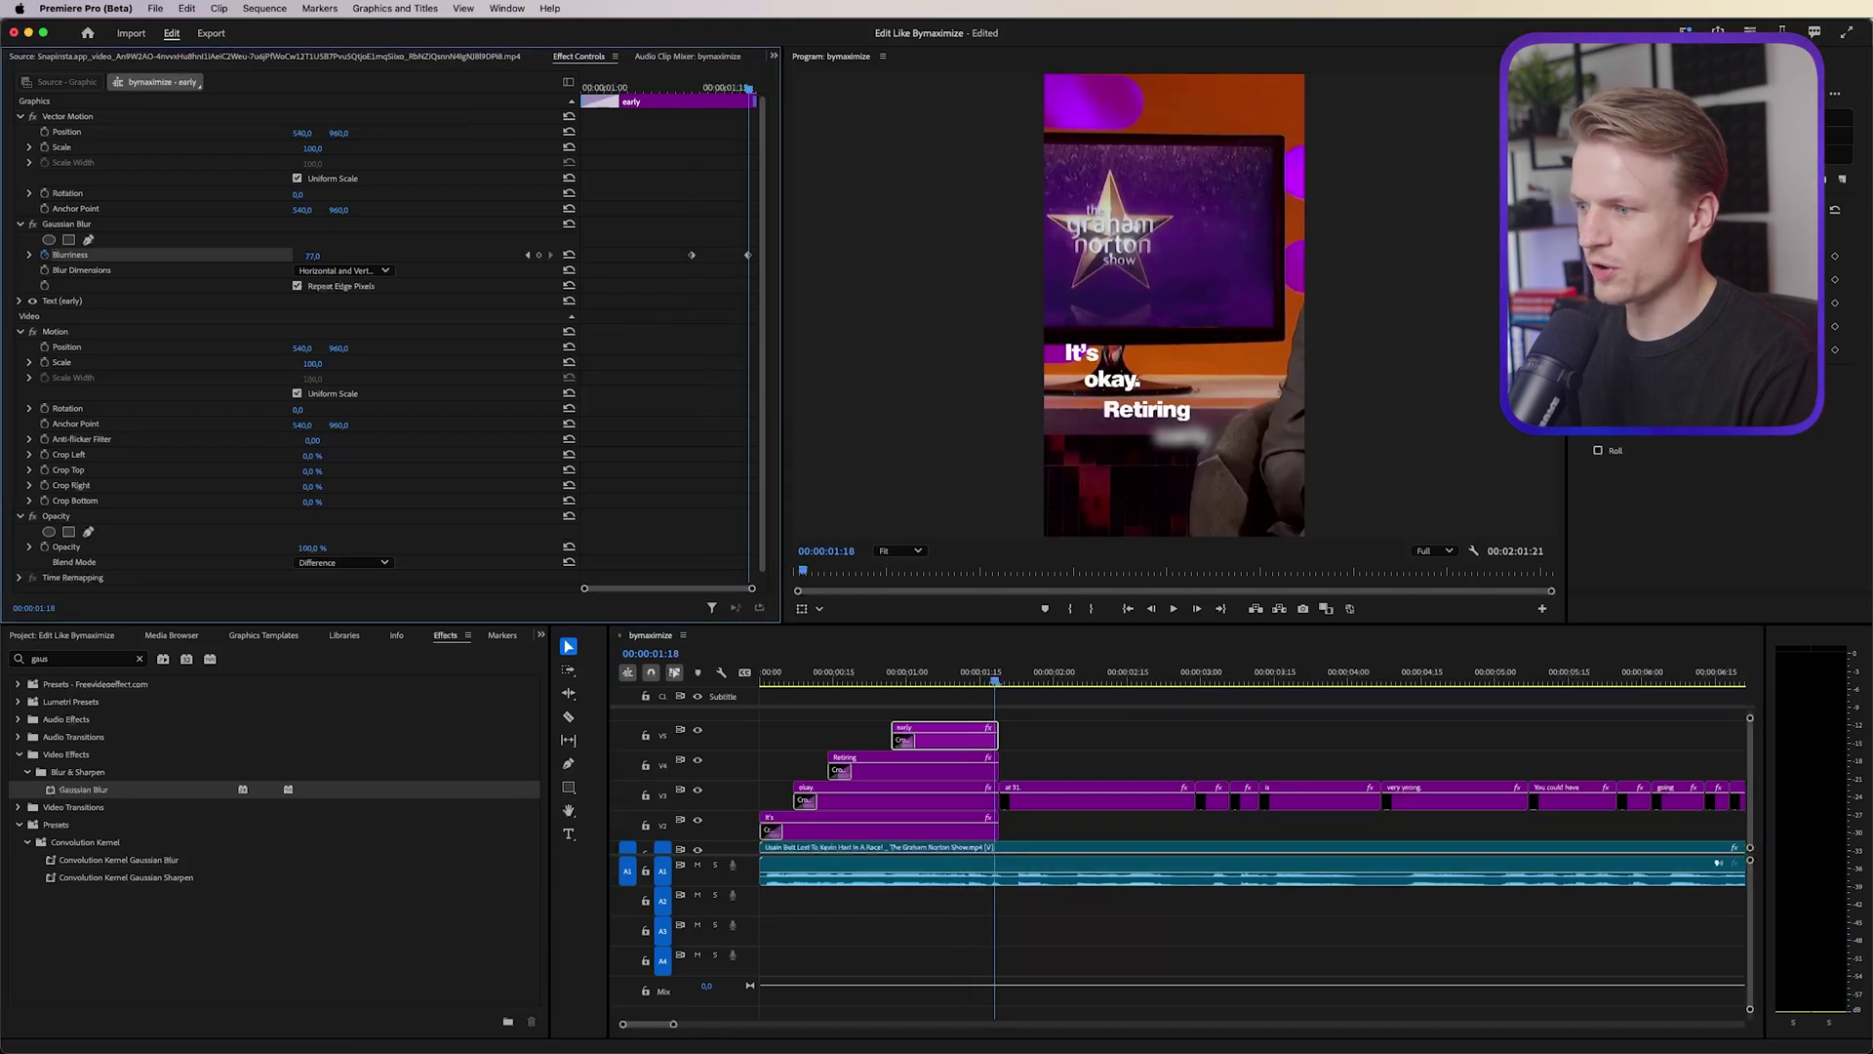
{"action": "key", "text": "space"}
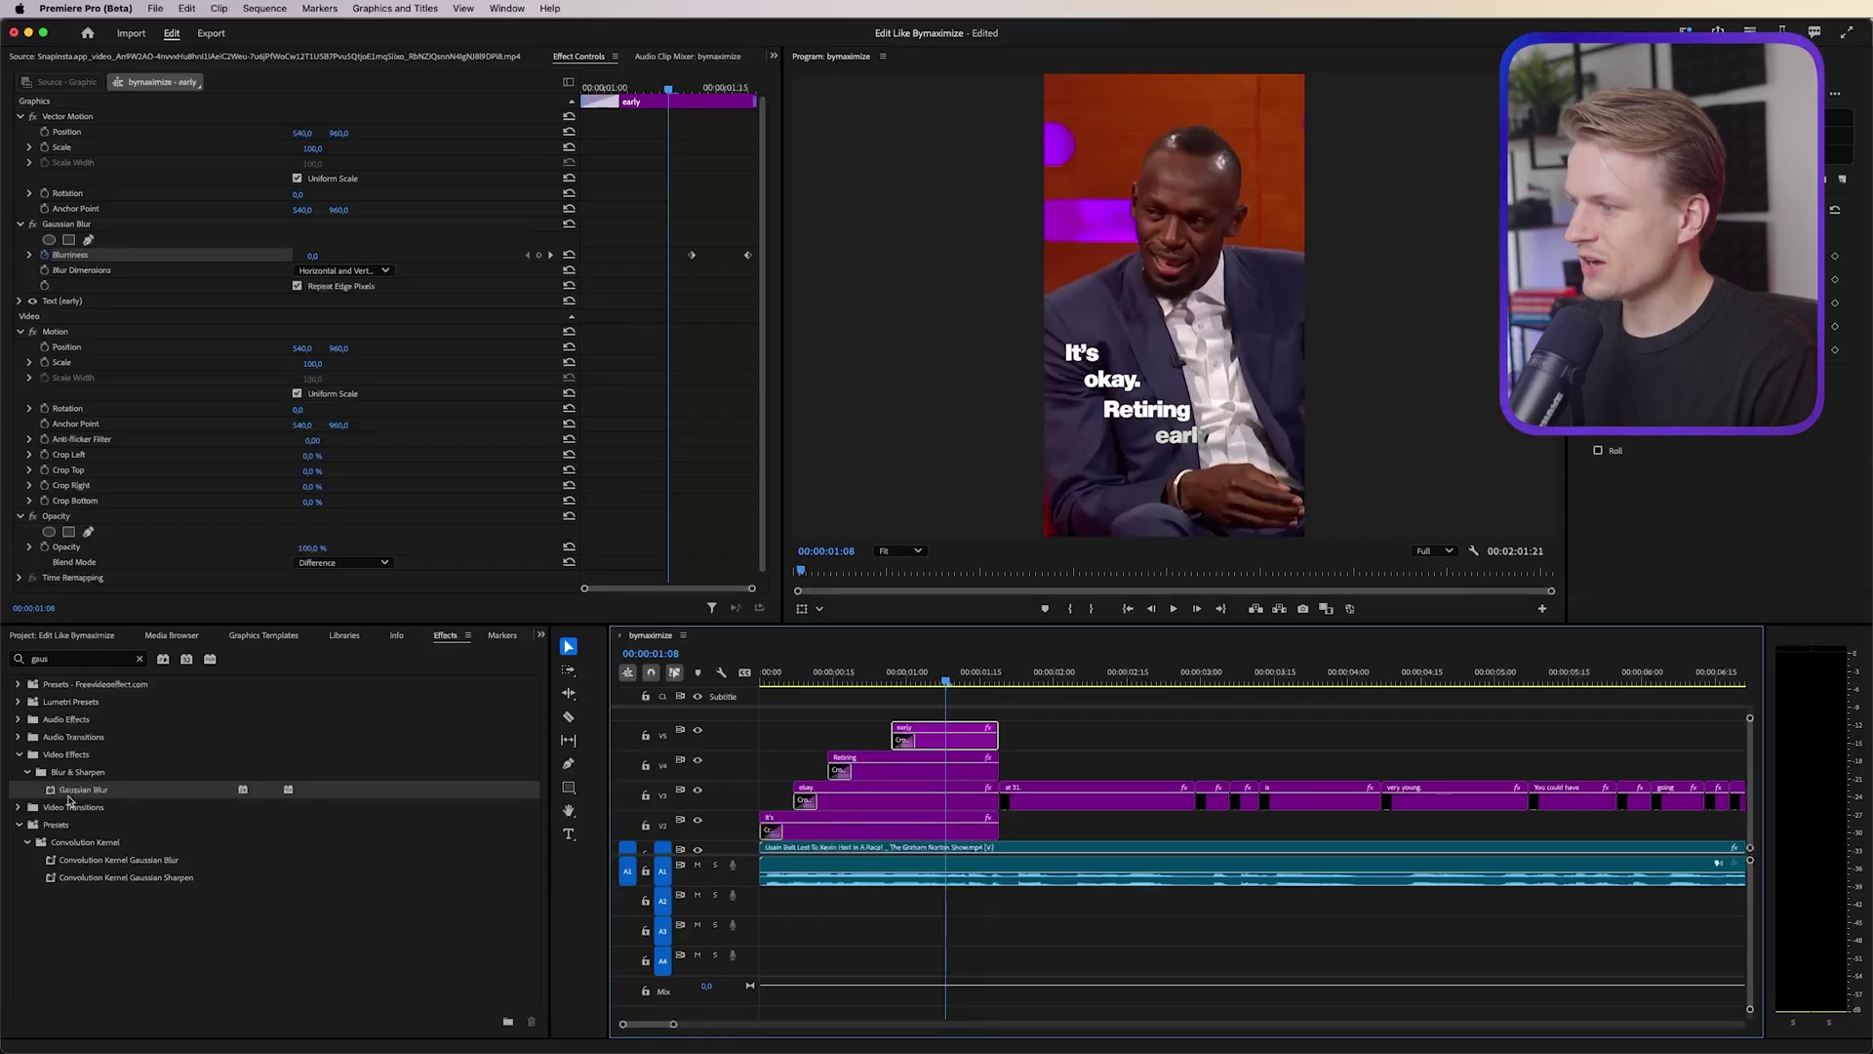
Step: Review the reference vertical video enlarged in the Source monitor, then return to the Gaussian Blur results
{"action": "left_click", "coordinate": [68, 792]}
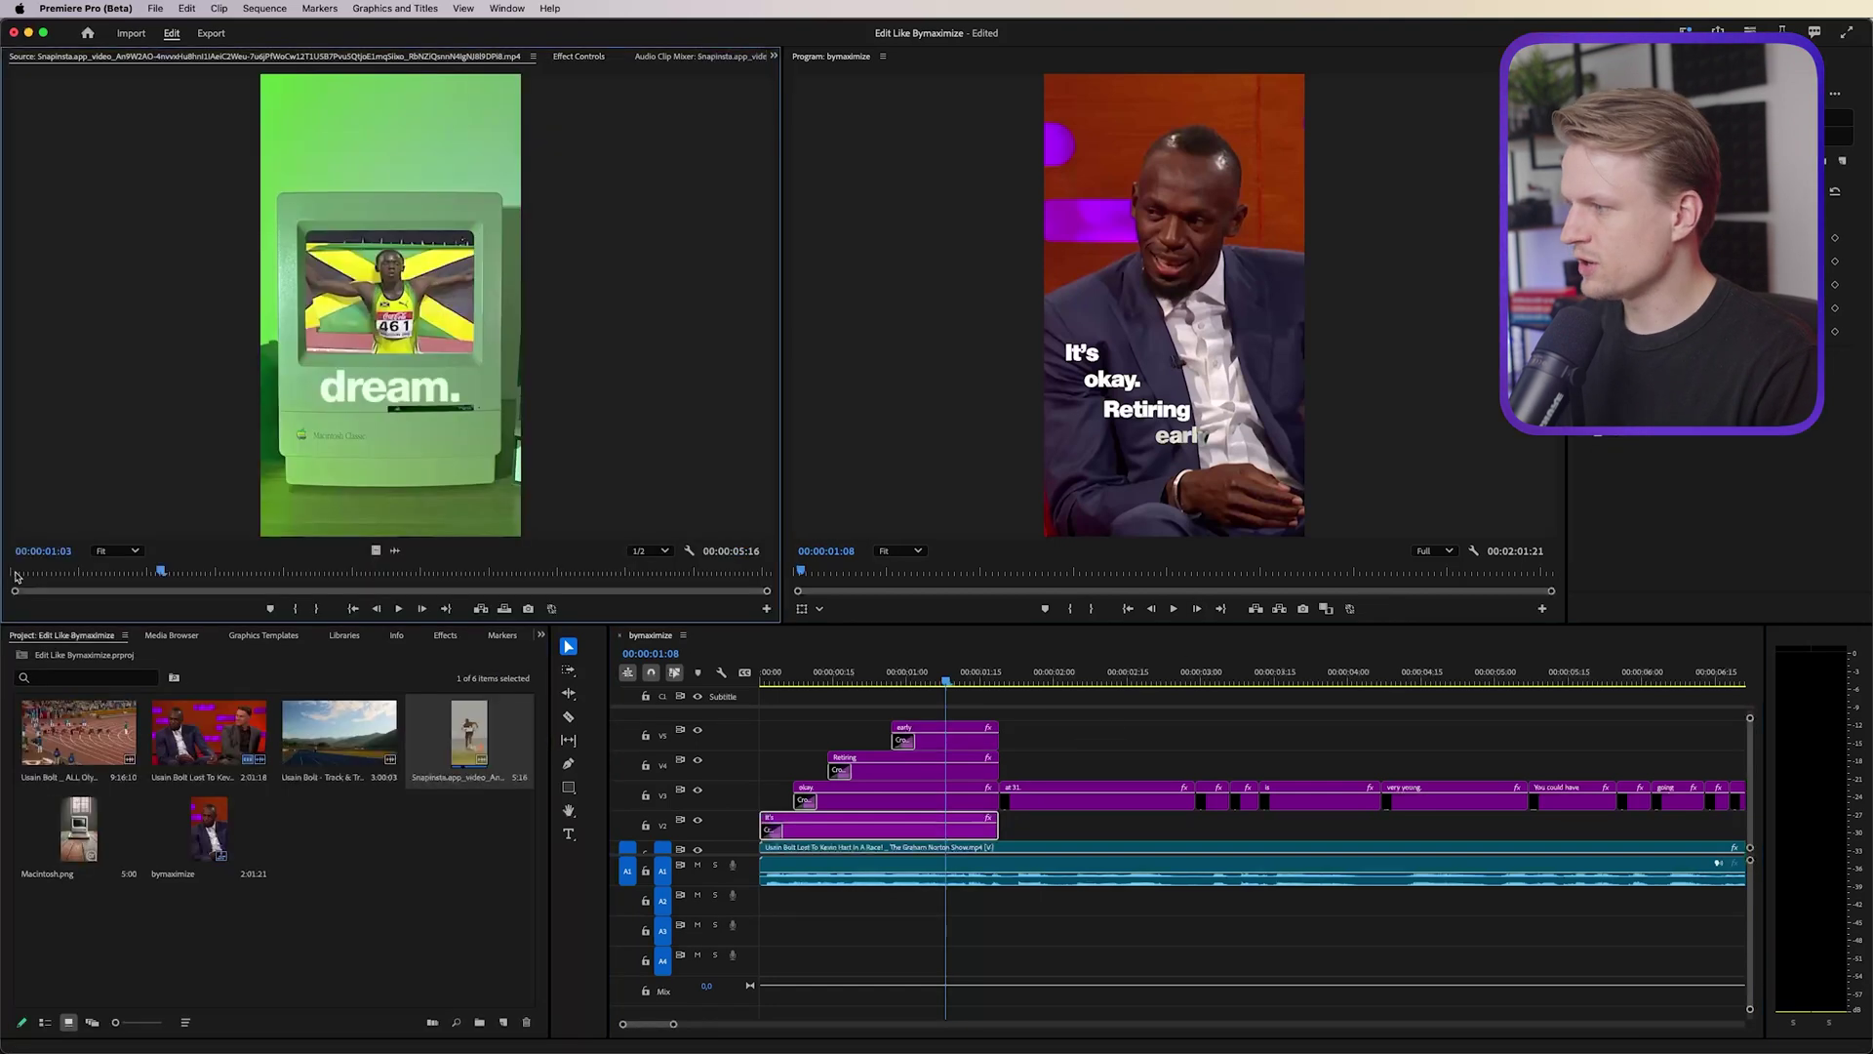
{"action": "left_click", "coordinate": [23, 573]}
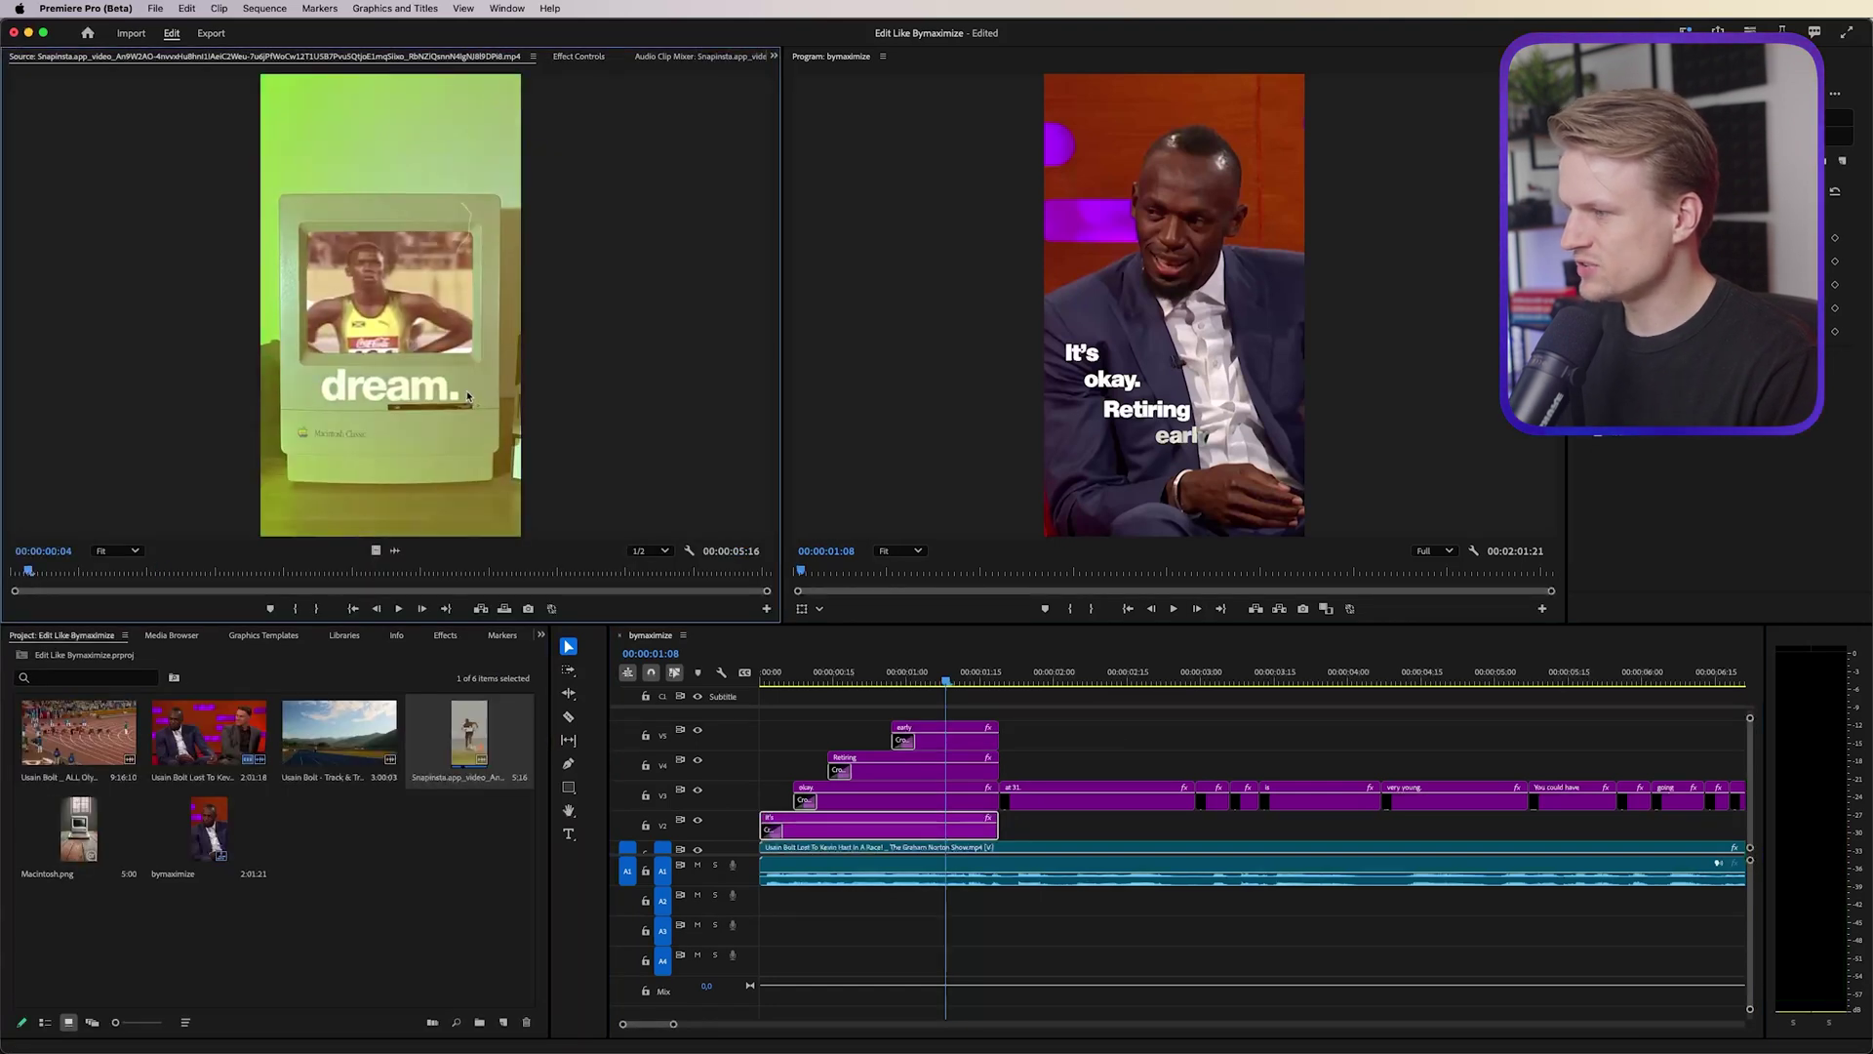
{"action": "key", "text": "grave"}
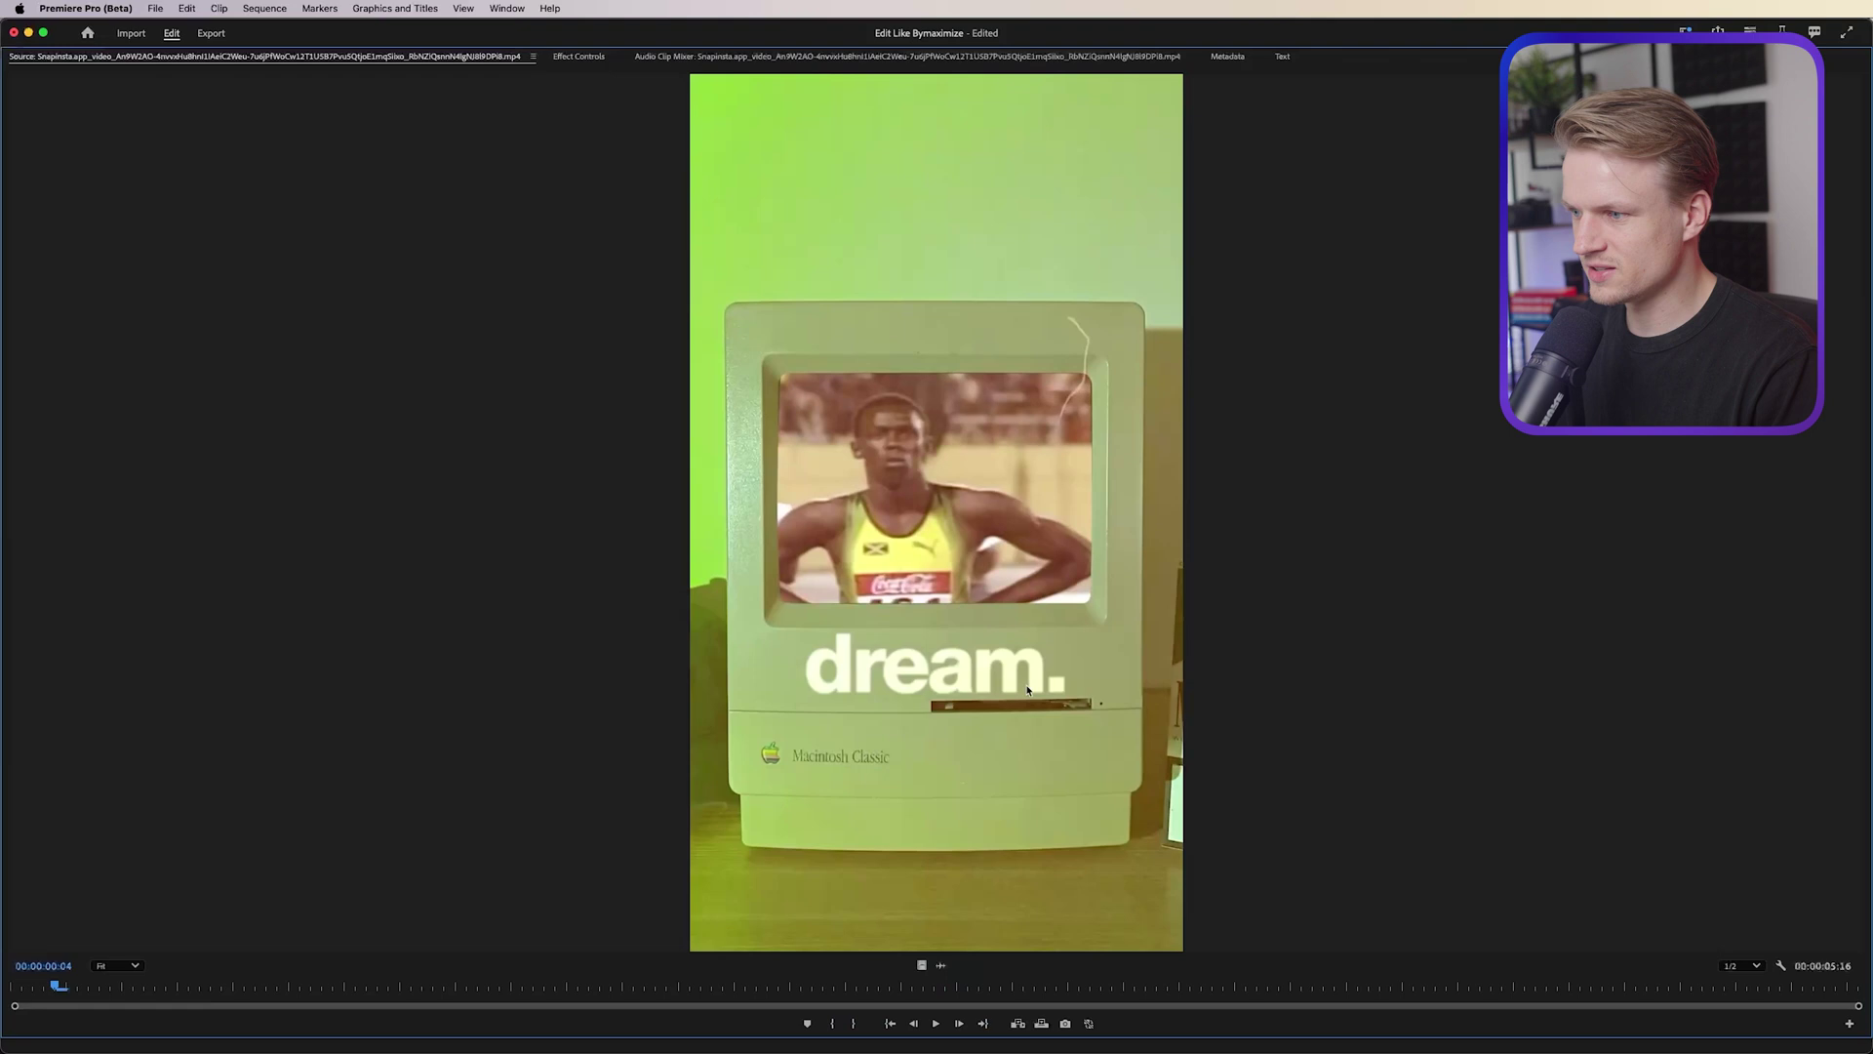
{"action": "key", "text": "grave"}
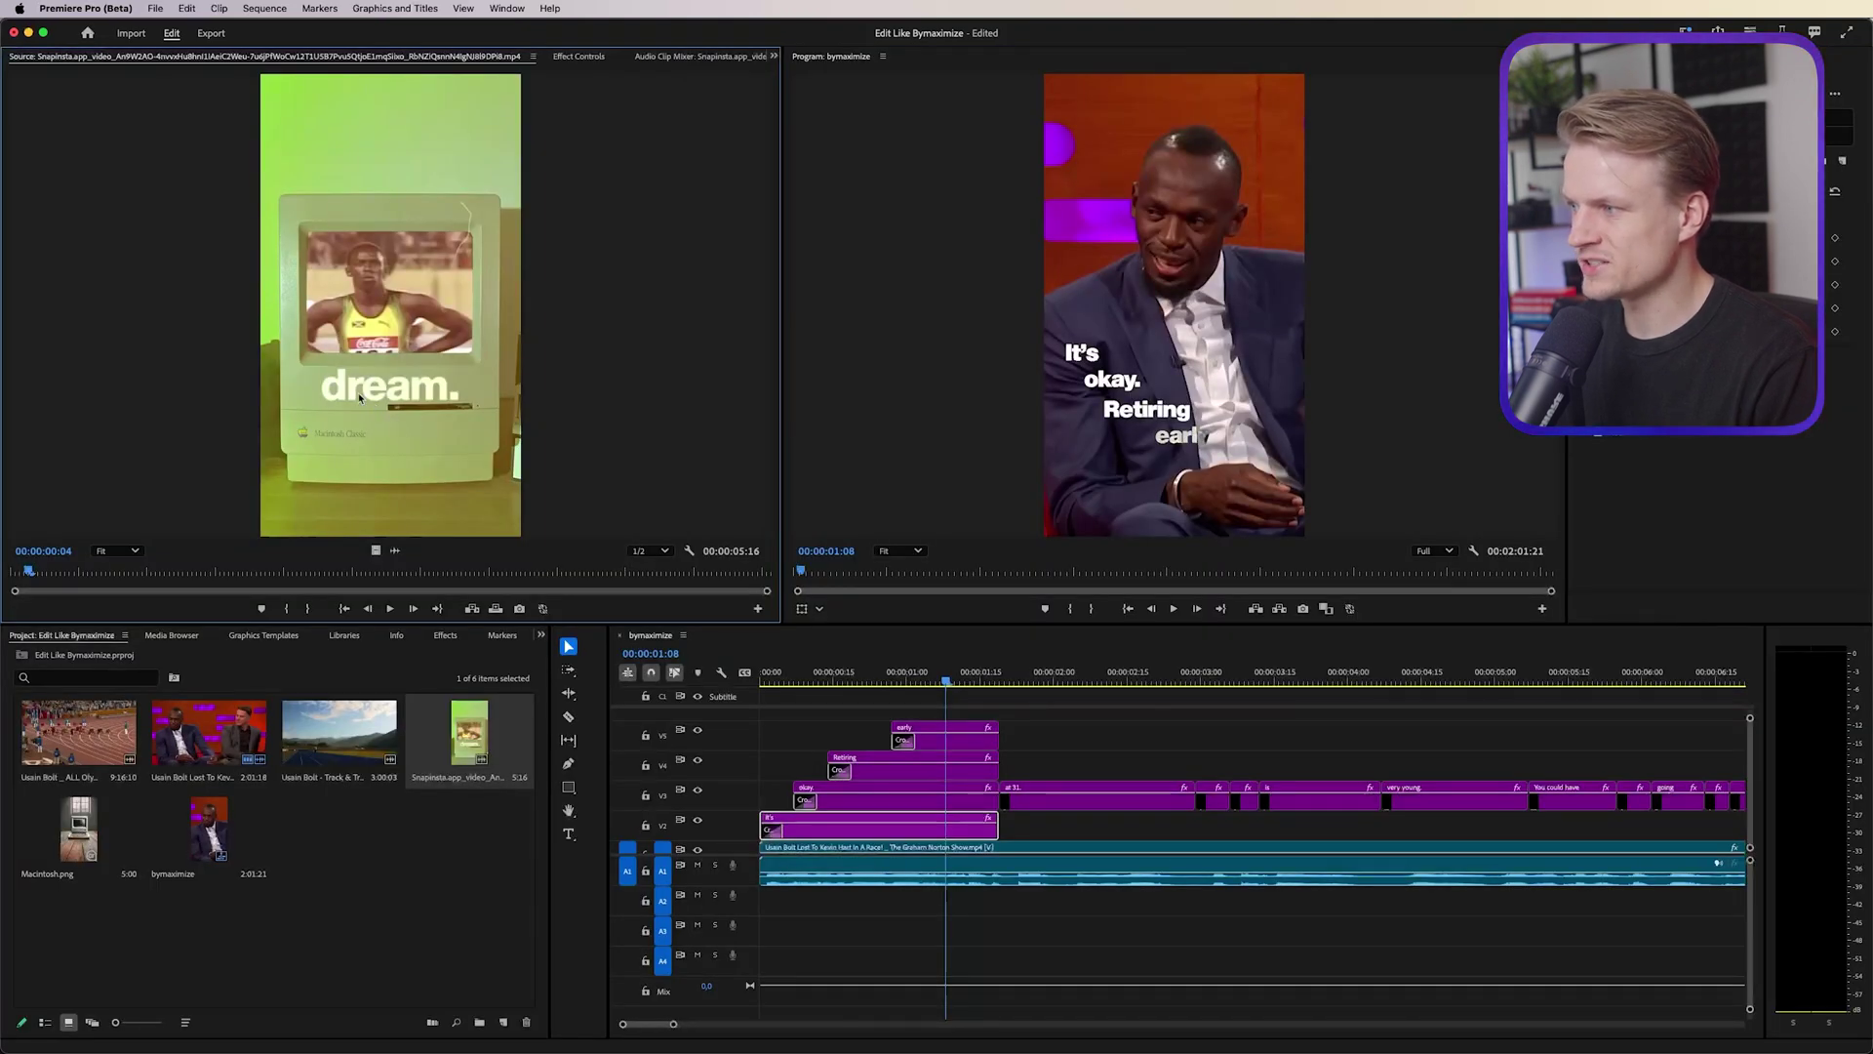
{"action": "key", "text": "grave"}
{"action": "key", "text": "grave"}
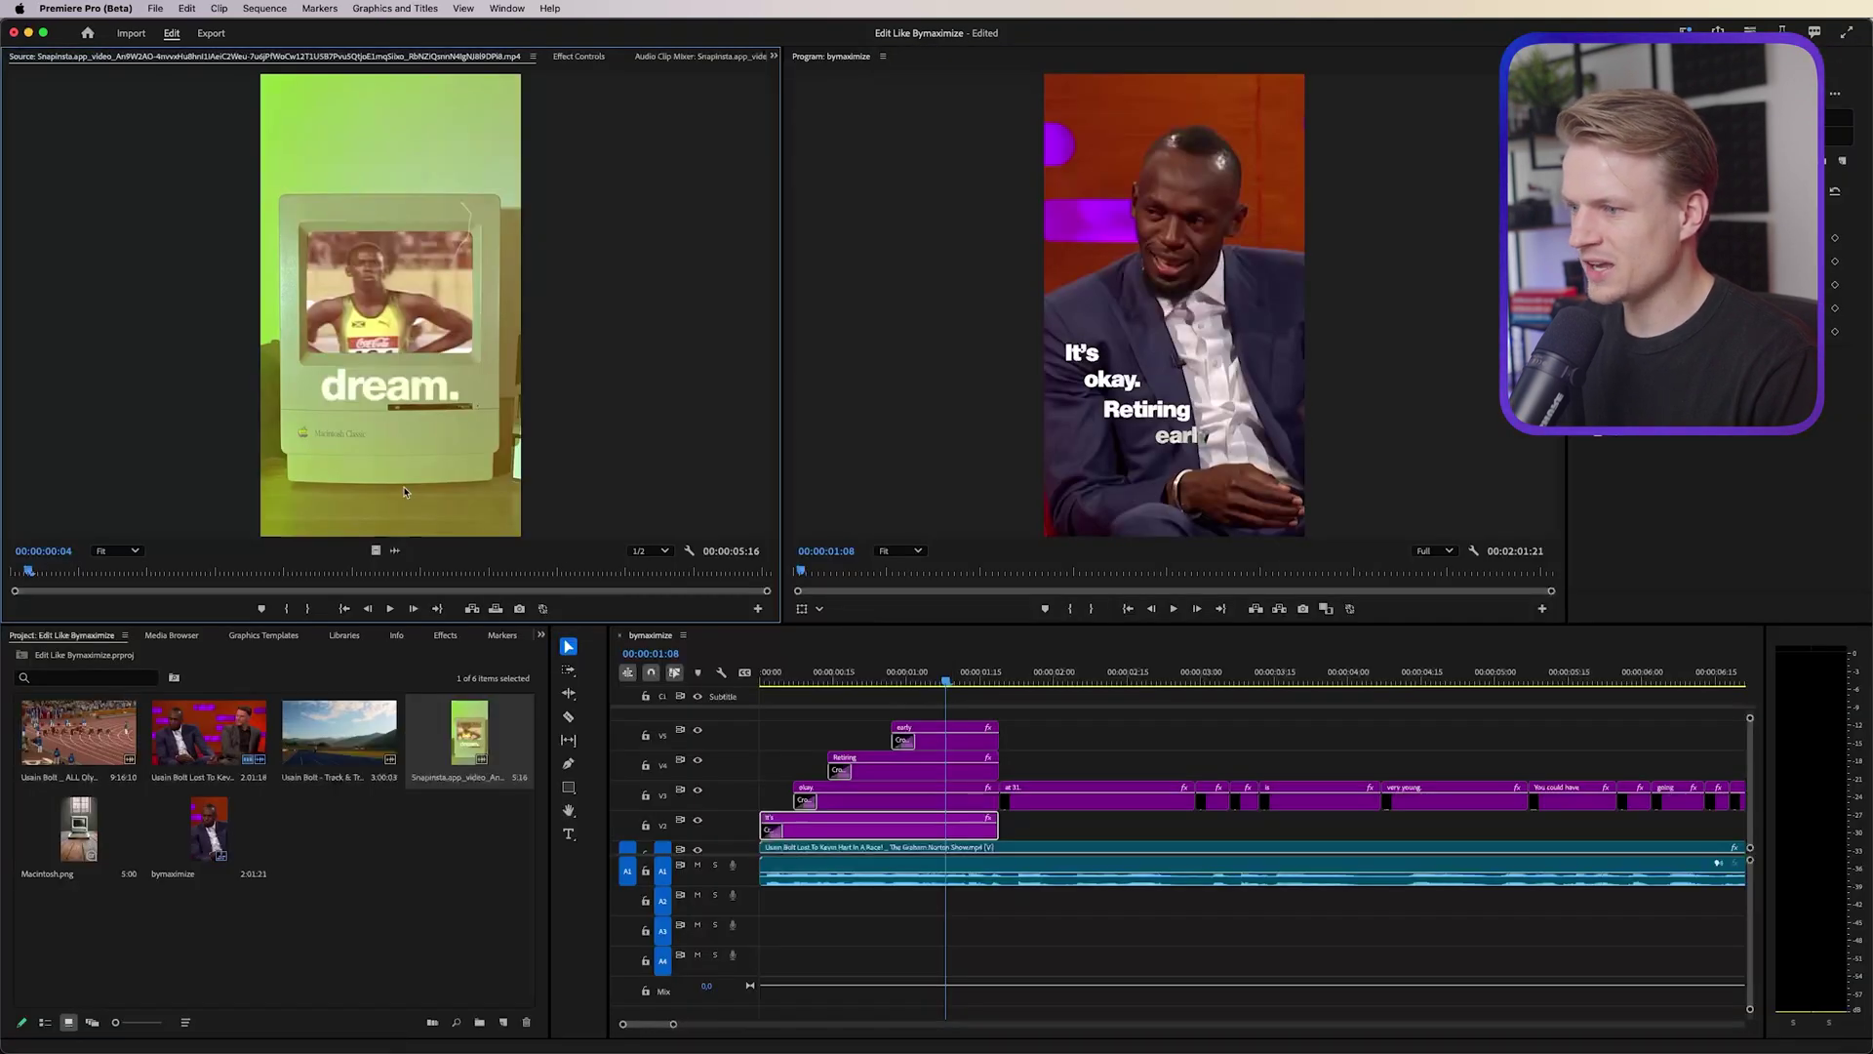
{"action": "left_click", "coordinate": [829, 827]}
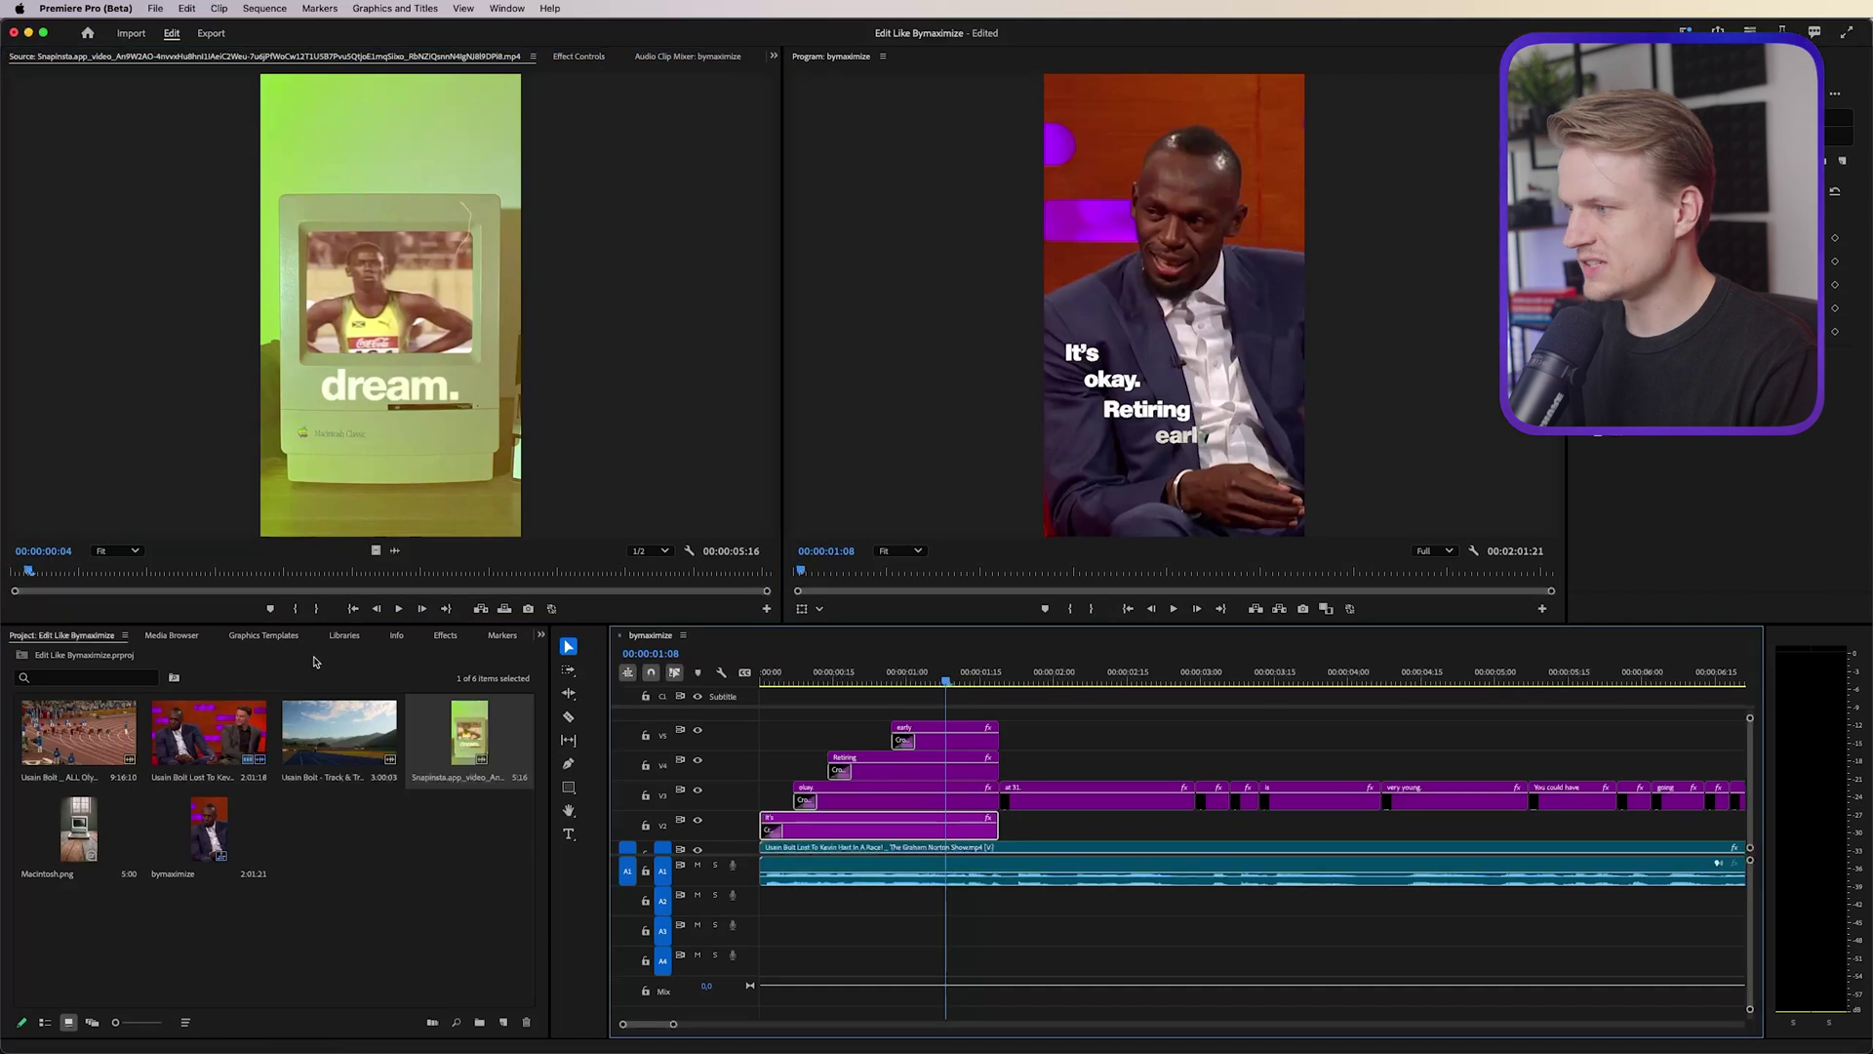
{"action": "left_click", "coordinate": [444, 635]}
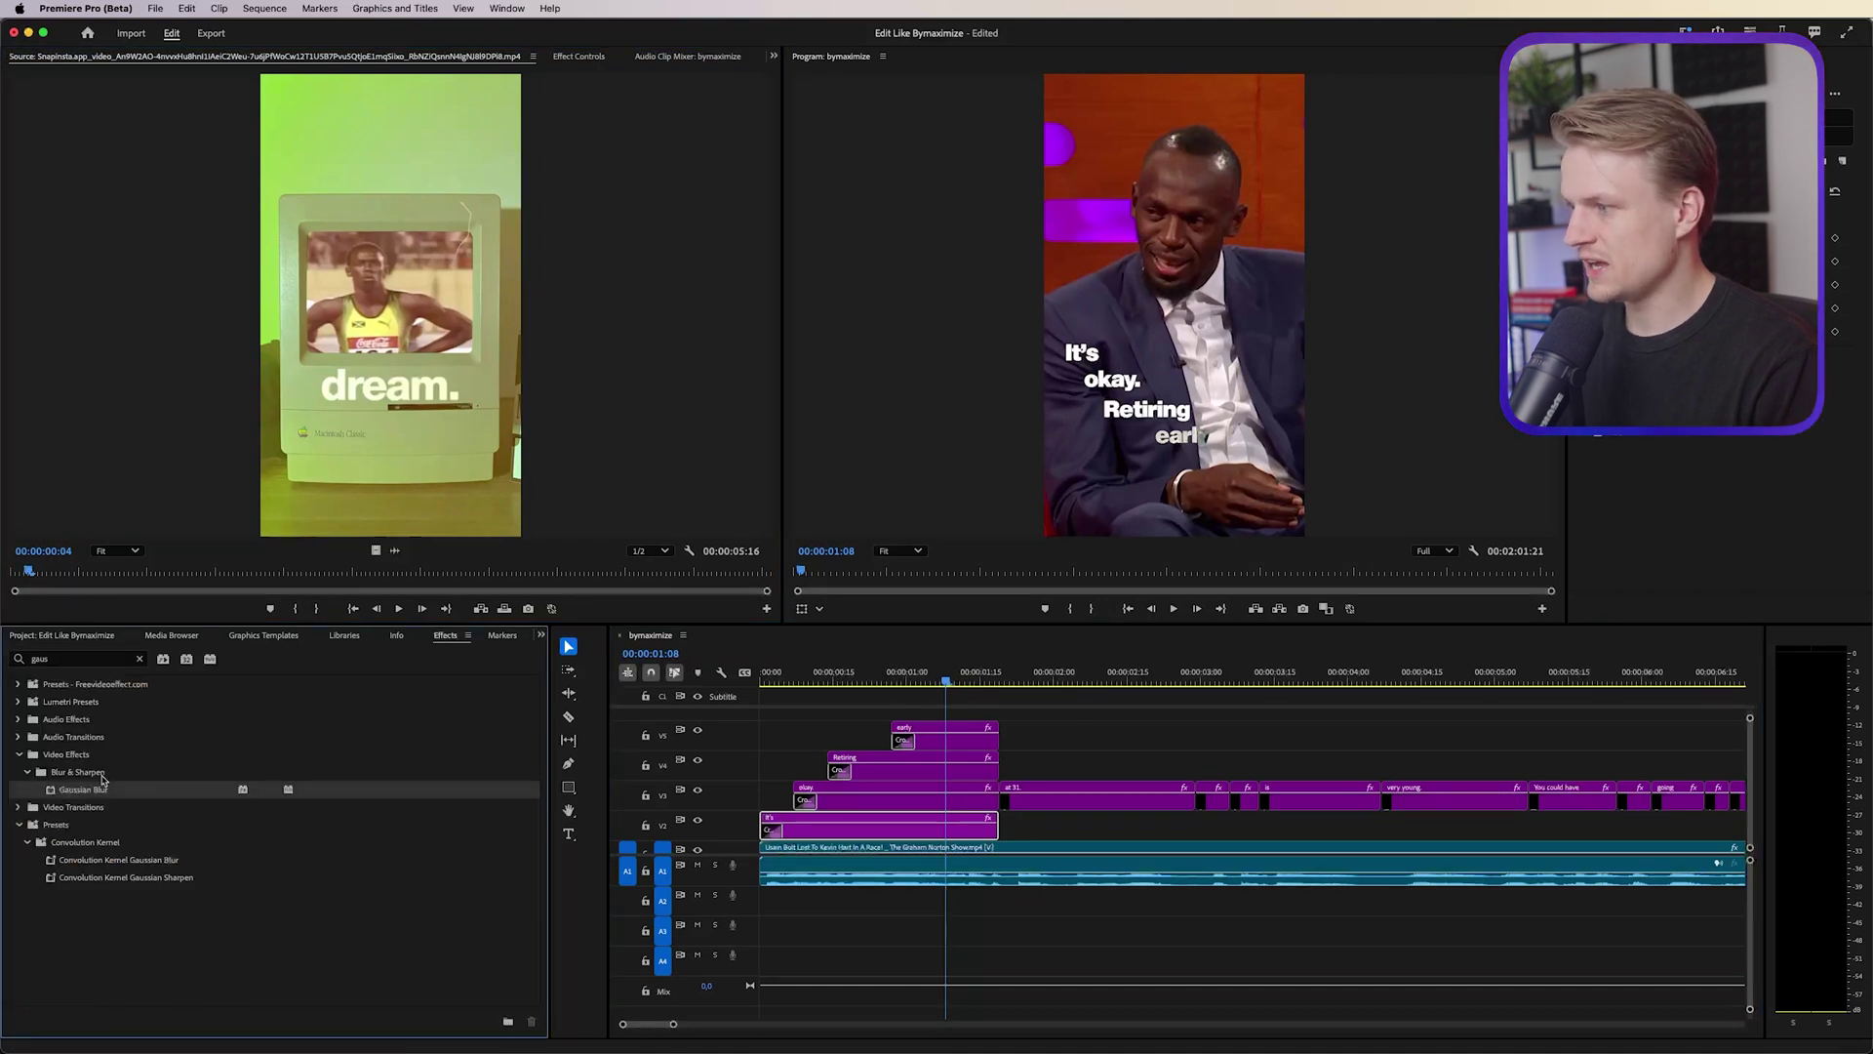
Step: Apply Gaussian Blur to the 'okay.' caption and set its Blurriness to 3
{"action": "left_click_drag", "start_coordinate": [91, 790], "coordinate": [867, 823]}
{"action": "scroll", "coordinate": [1105, 382], "scroll_direction": "up", "scroll_amount": 5}
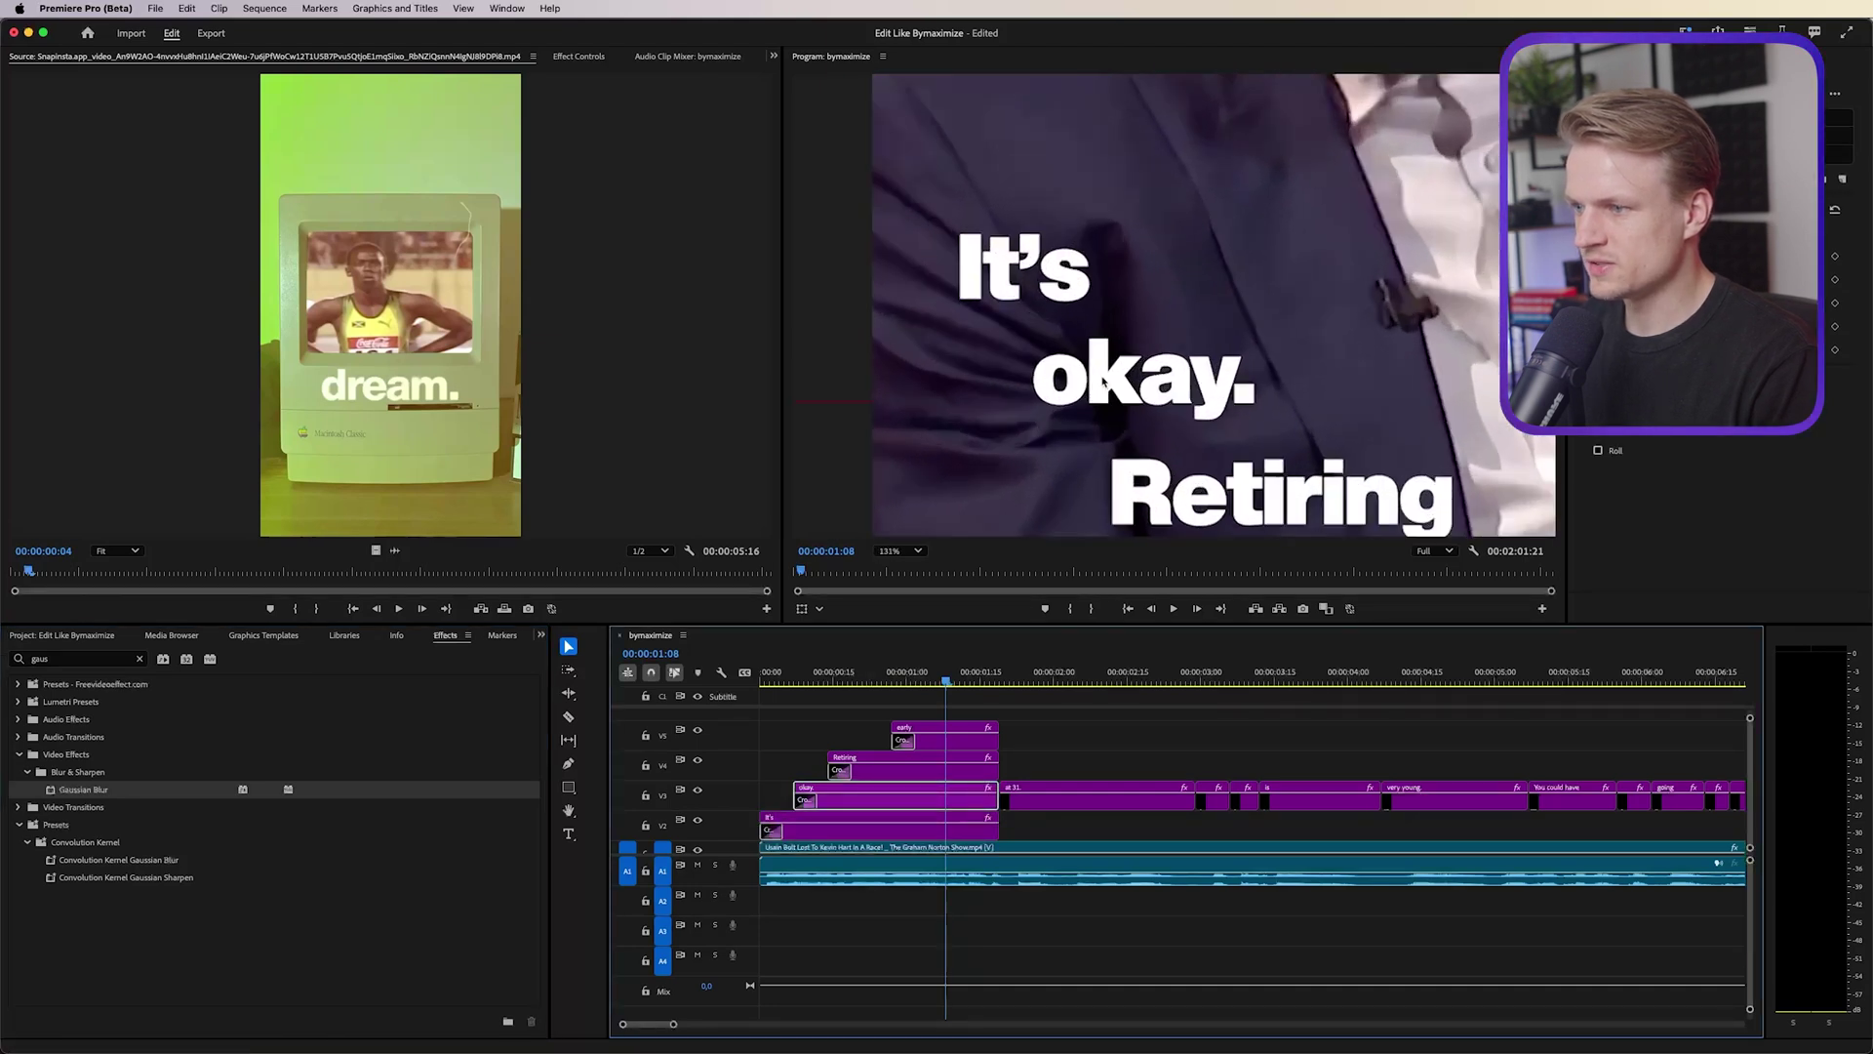
{"action": "left_click", "coordinate": [578, 57]}
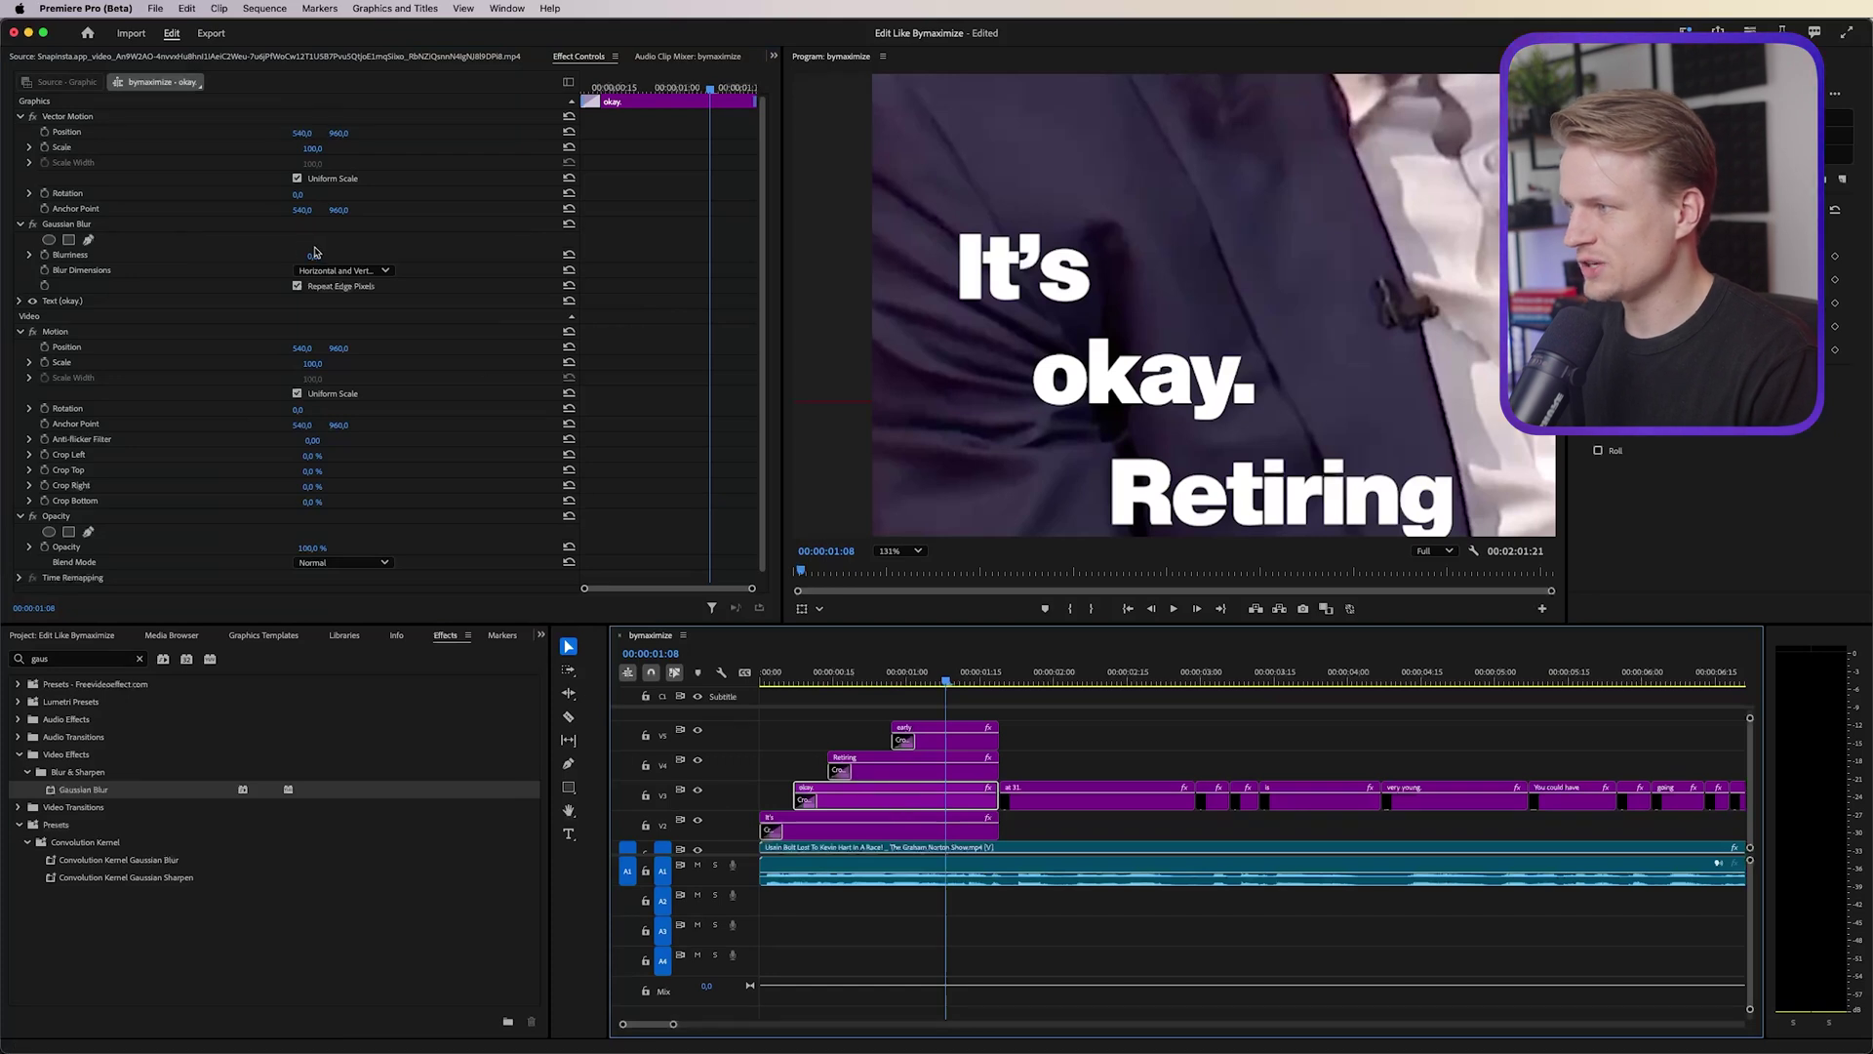
{"action": "left_click_drag", "start_coordinate": [312, 257], "coordinate": [318, 255]}
{"action": "left_click", "coordinate": [313, 254]}
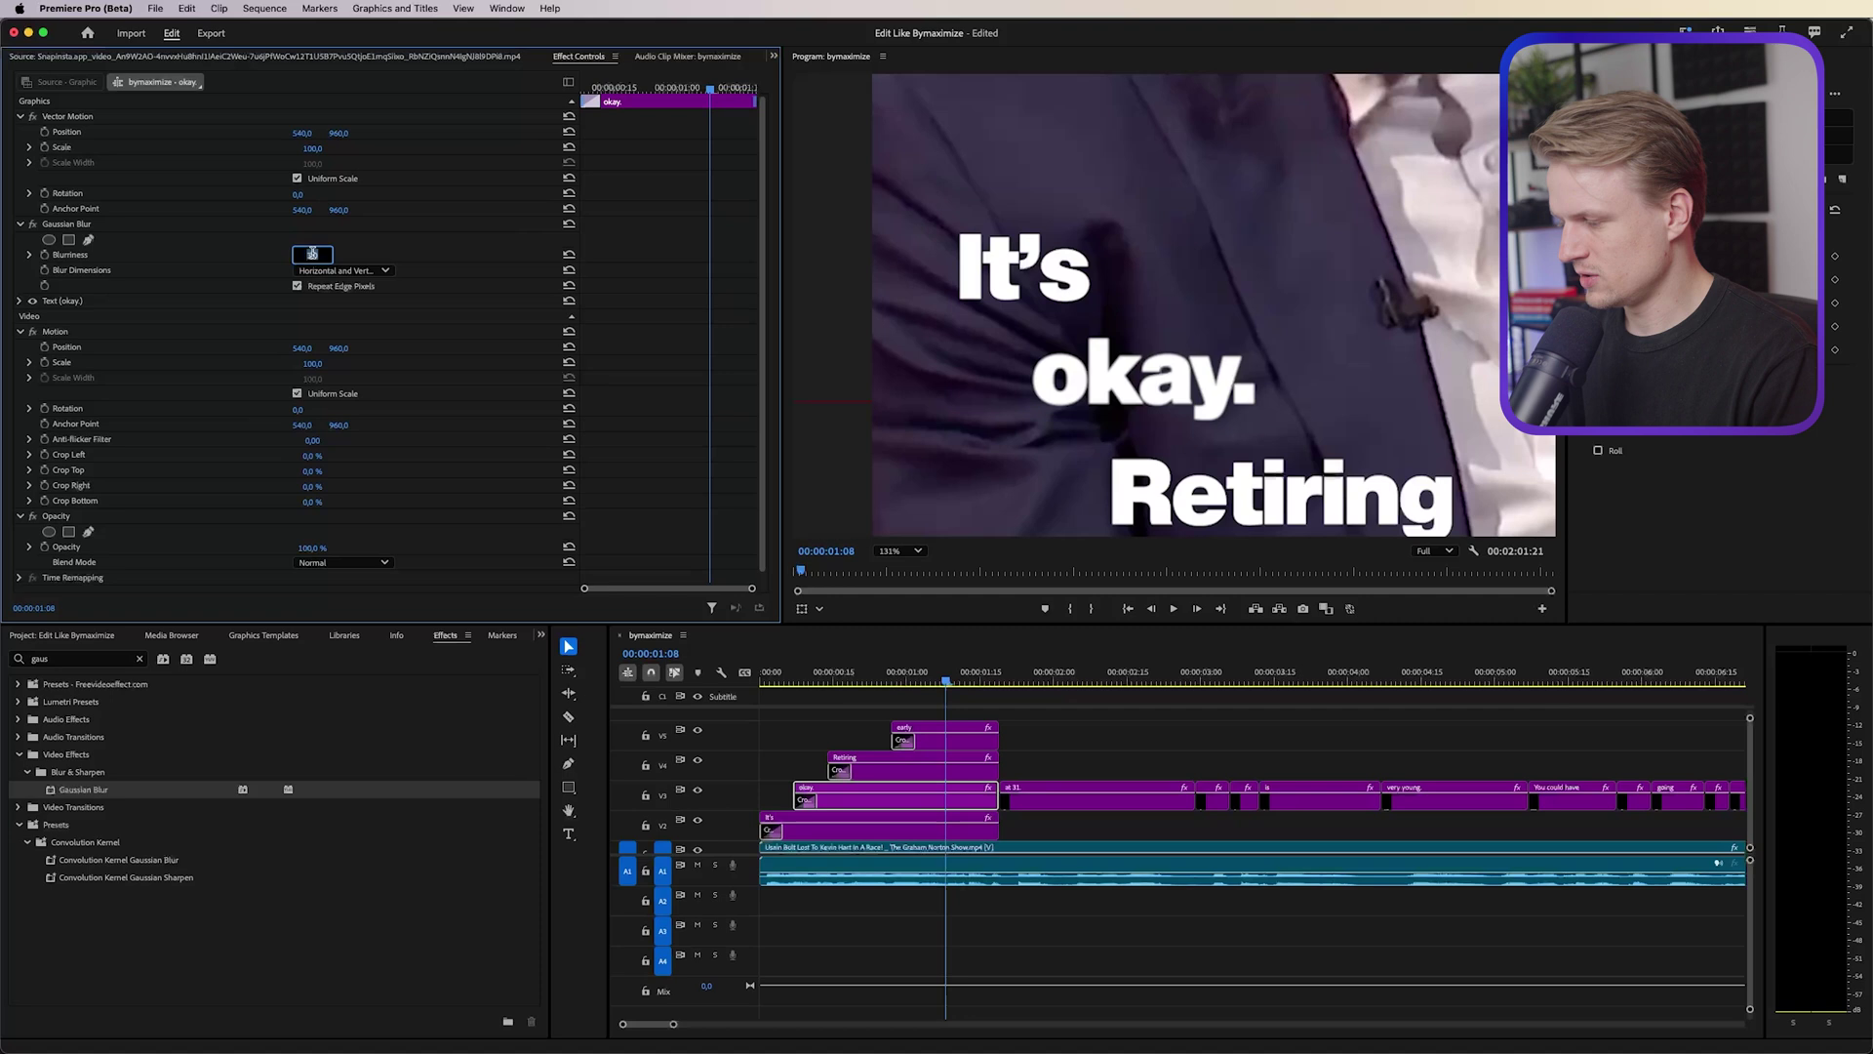
{"action": "type", "text": "25"}
{"action": "key", "text": "Return"}
{"action": "left_click", "coordinate": [313, 254]}
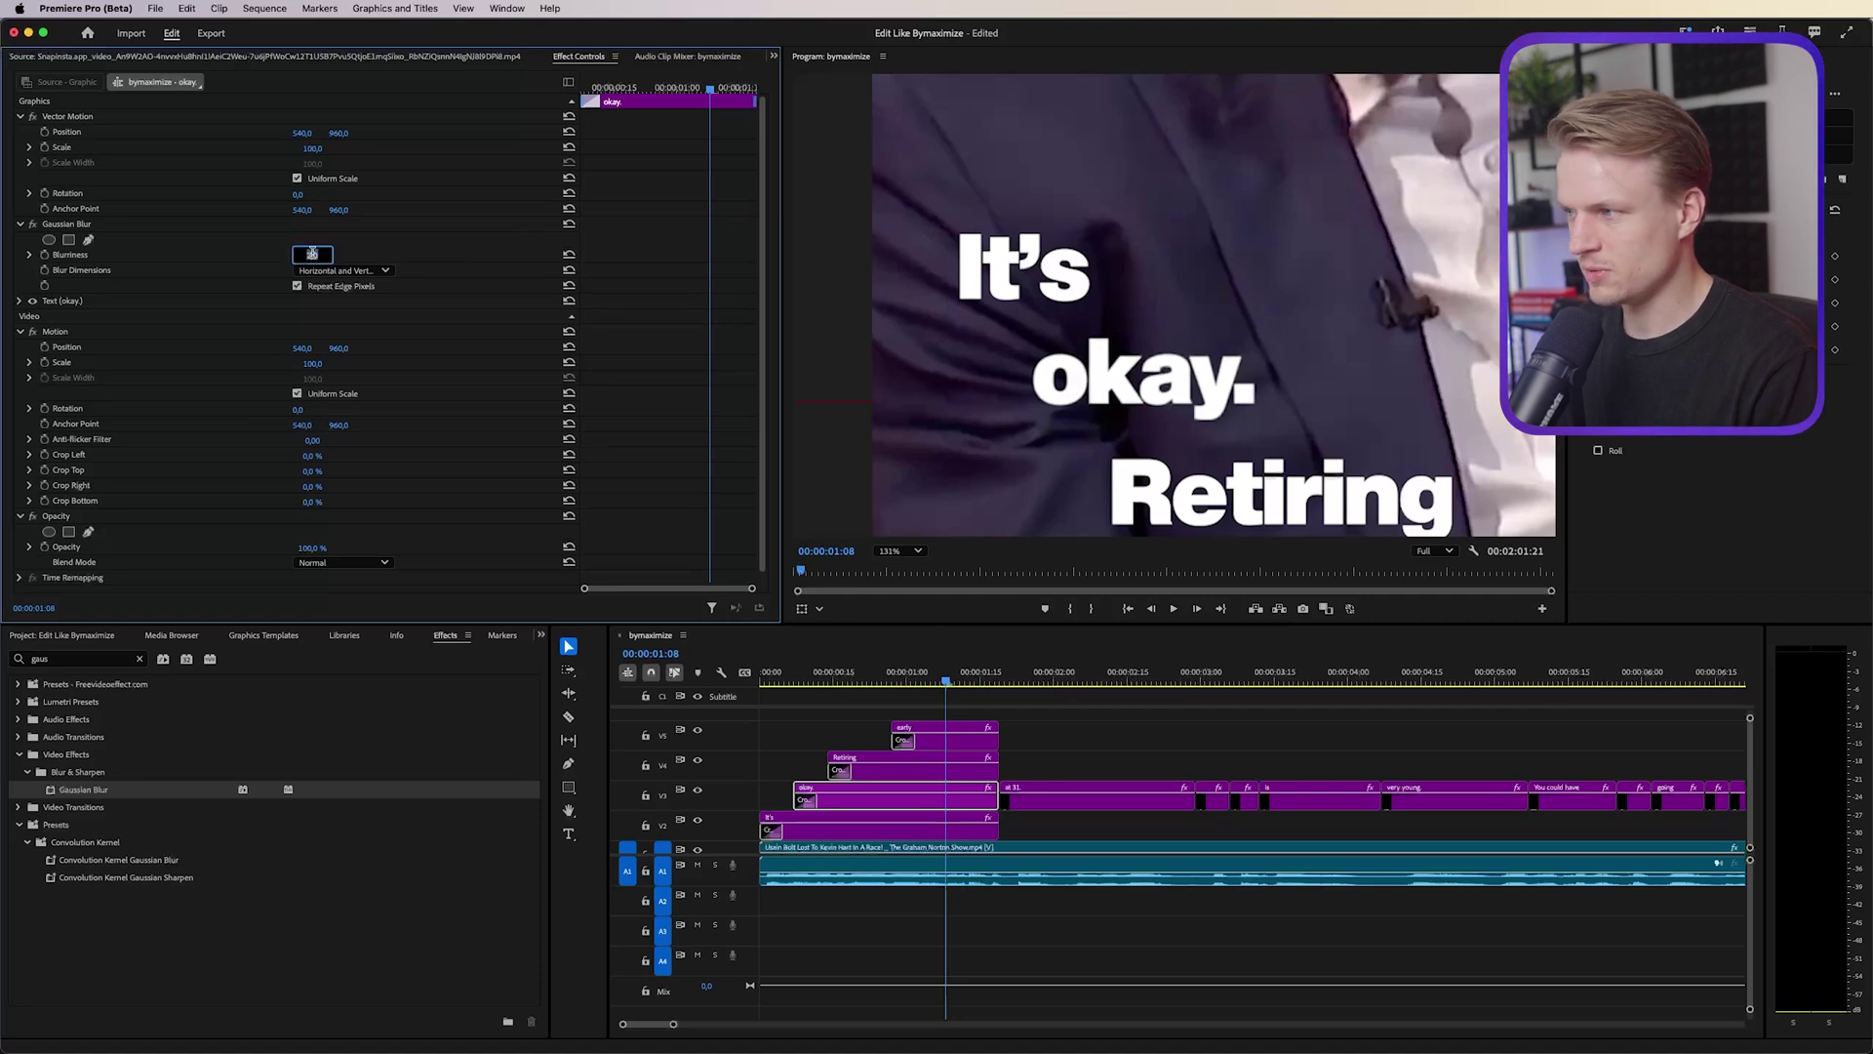
{"action": "type", "text": "3"}
{"action": "key", "text": "Return"}
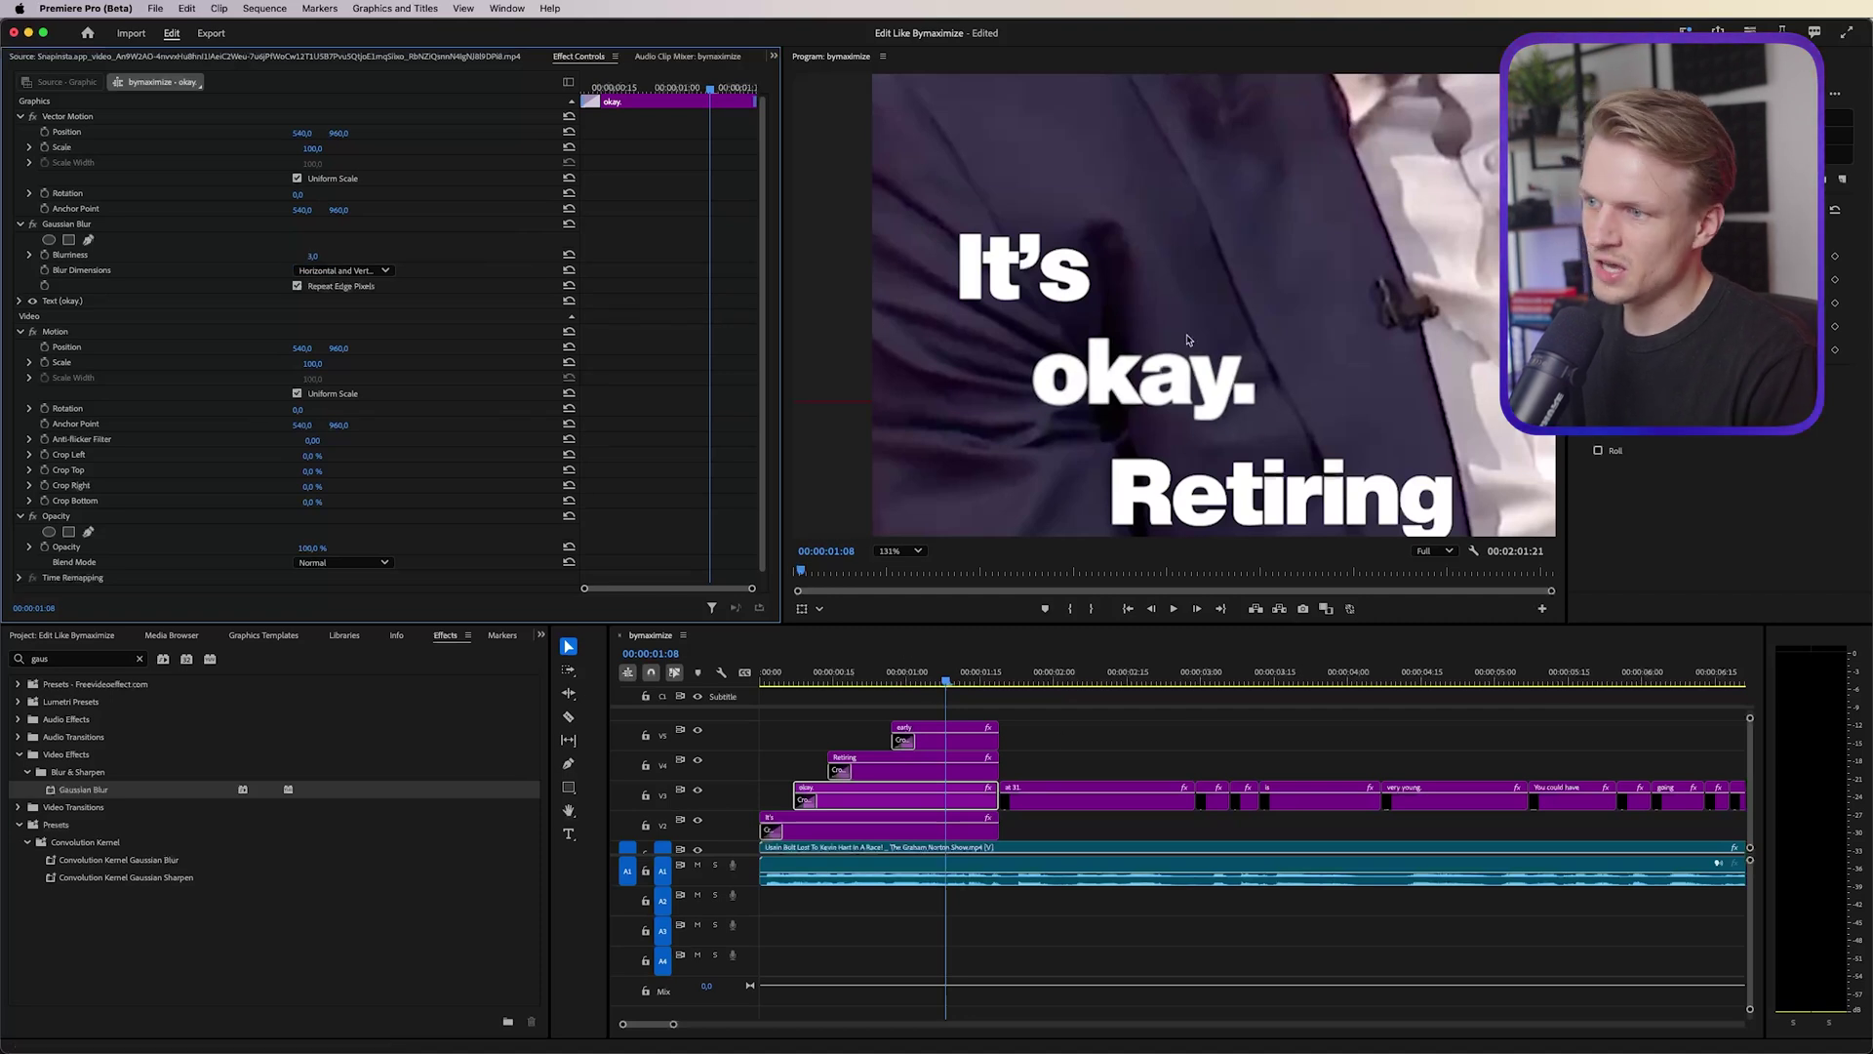
{"action": "scroll", "coordinate": [1099, 372], "scroll_direction": "down", "scroll_amount": 5}
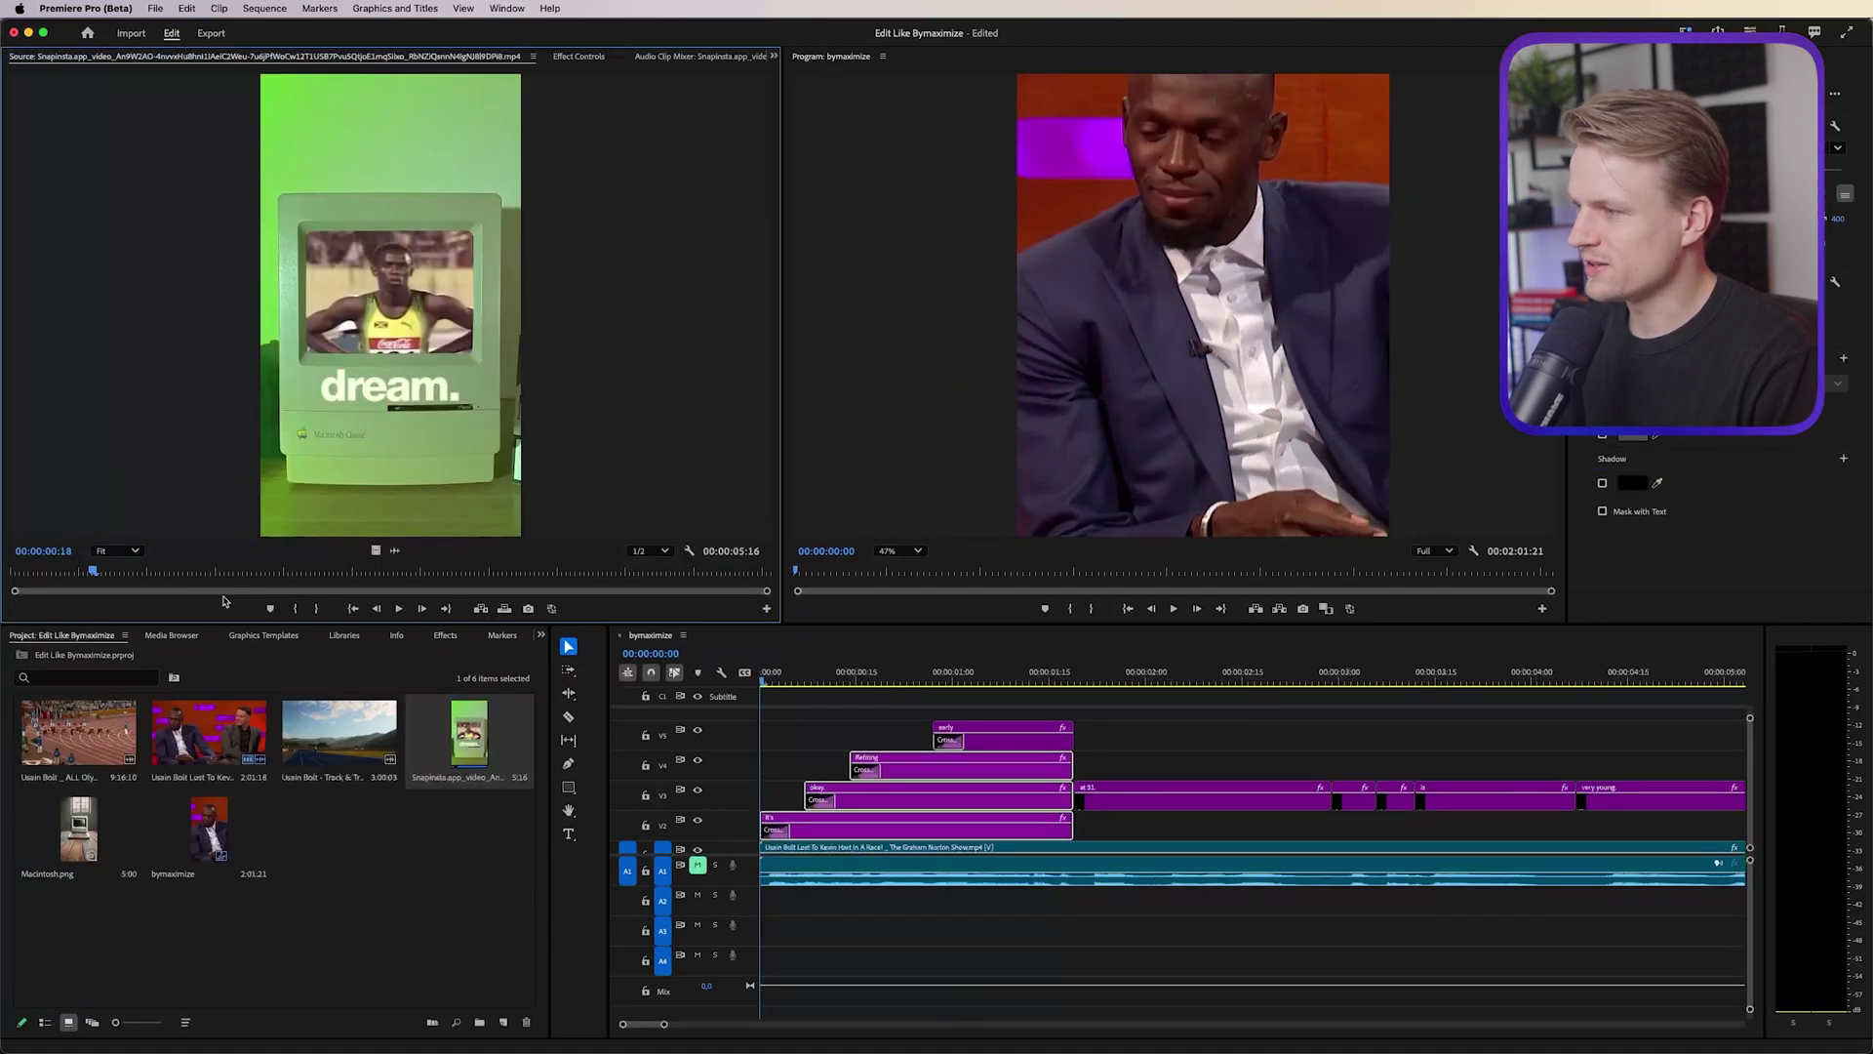
{"action": "left_click", "coordinate": [234, 572]}
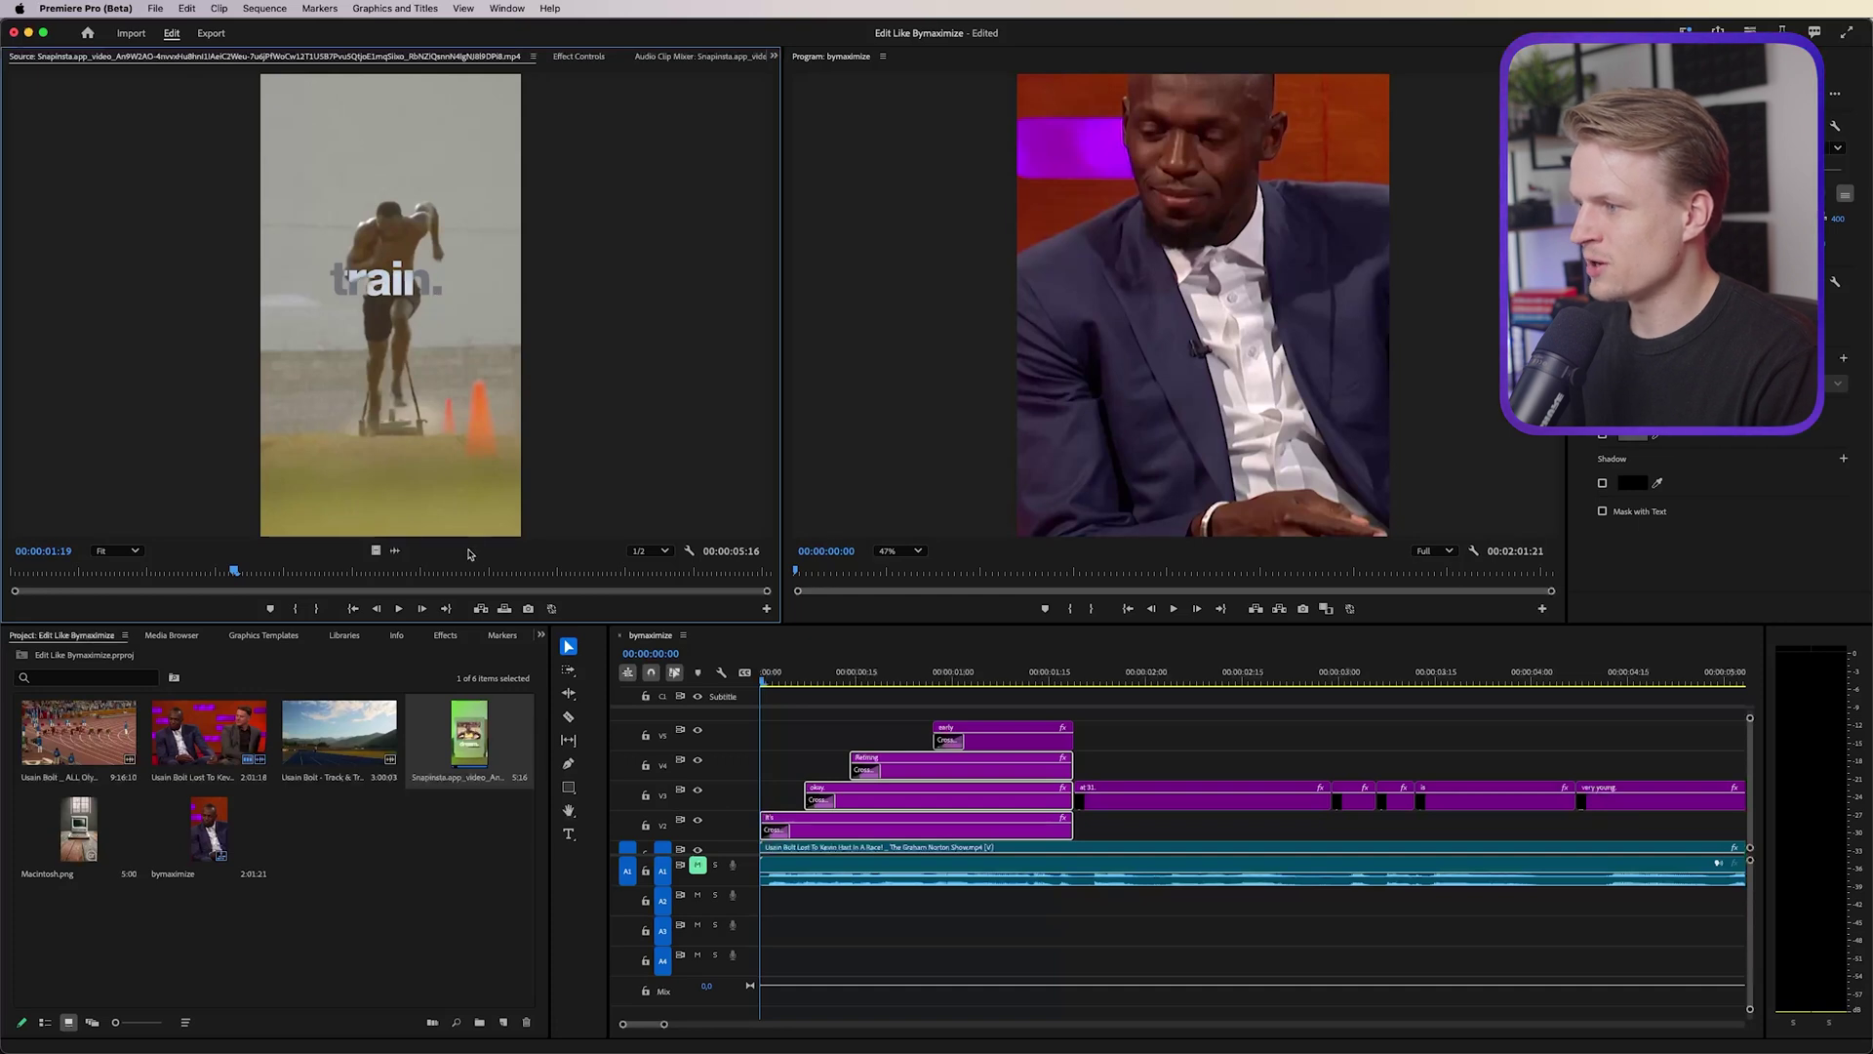
{"action": "left_click", "coordinate": [453, 571]}
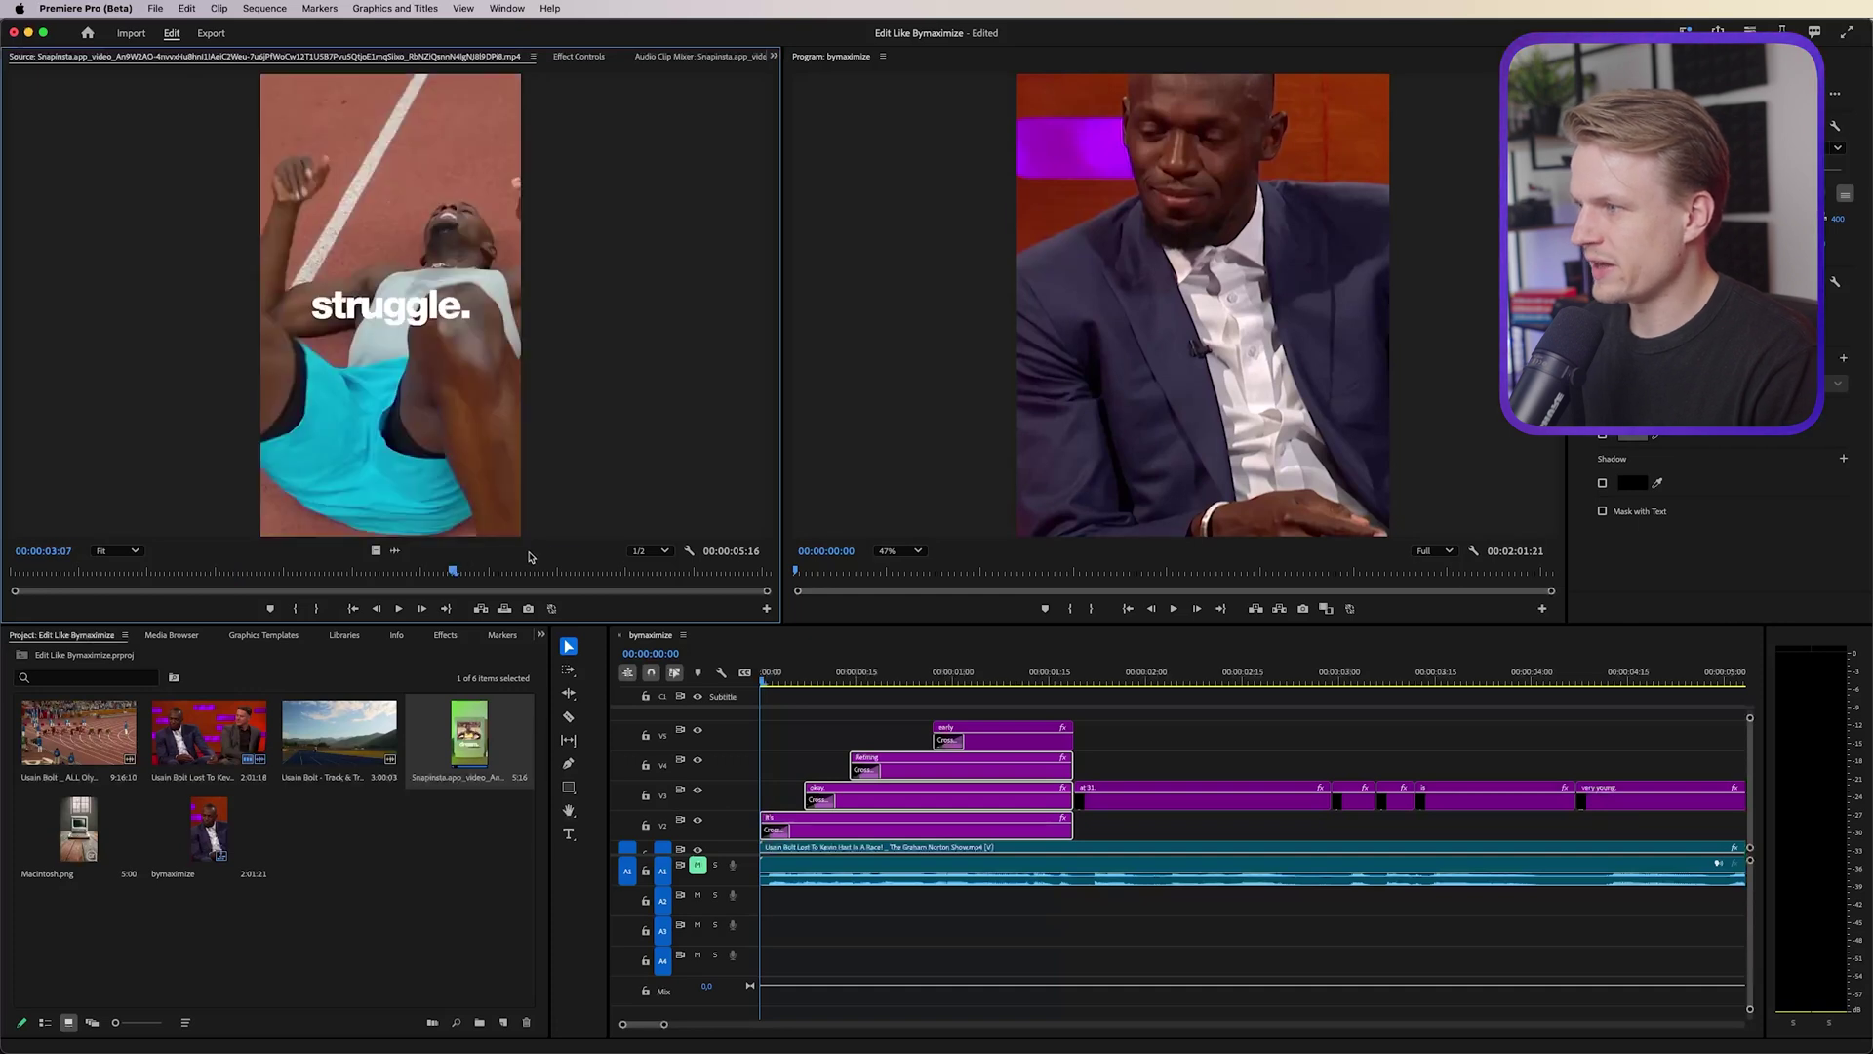
{"action": "left_click", "coordinate": [22, 572]}
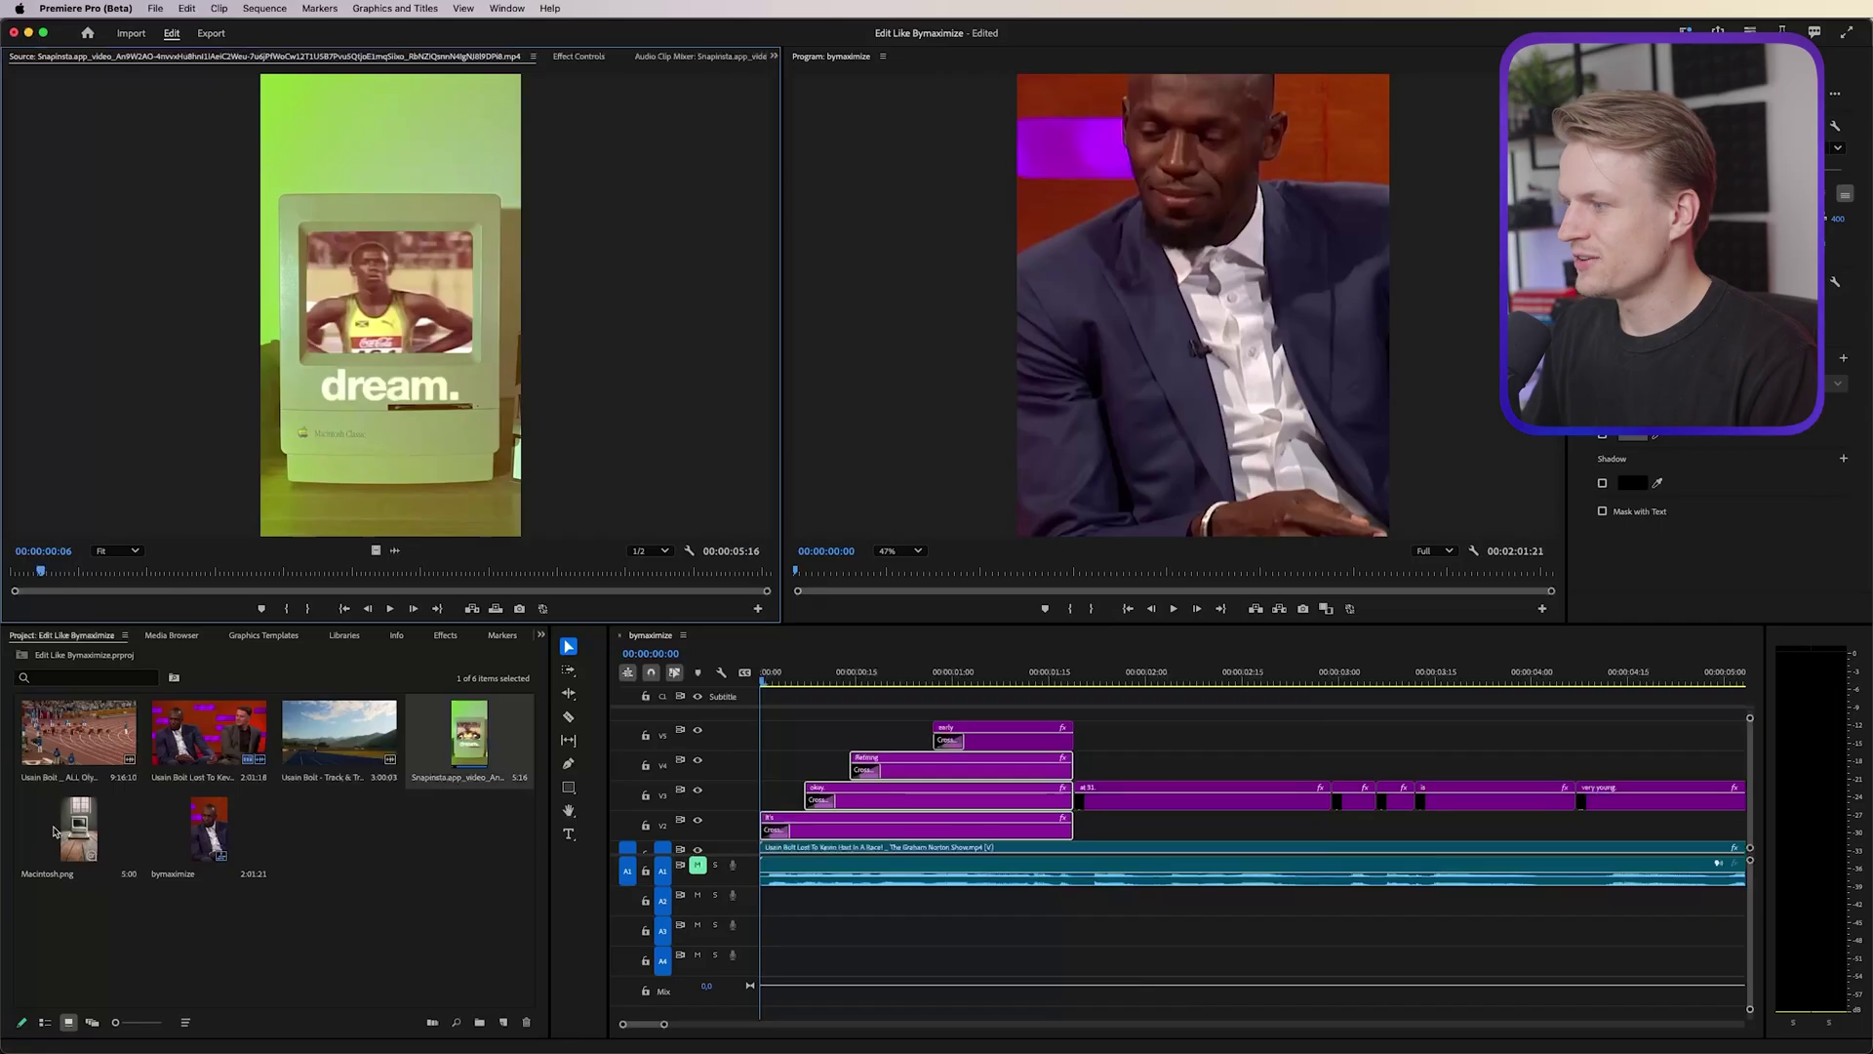
Step: Place Macintosh.png on V2 and trim it to end where the captions end
{"action": "double_click", "coordinate": [95, 827]}
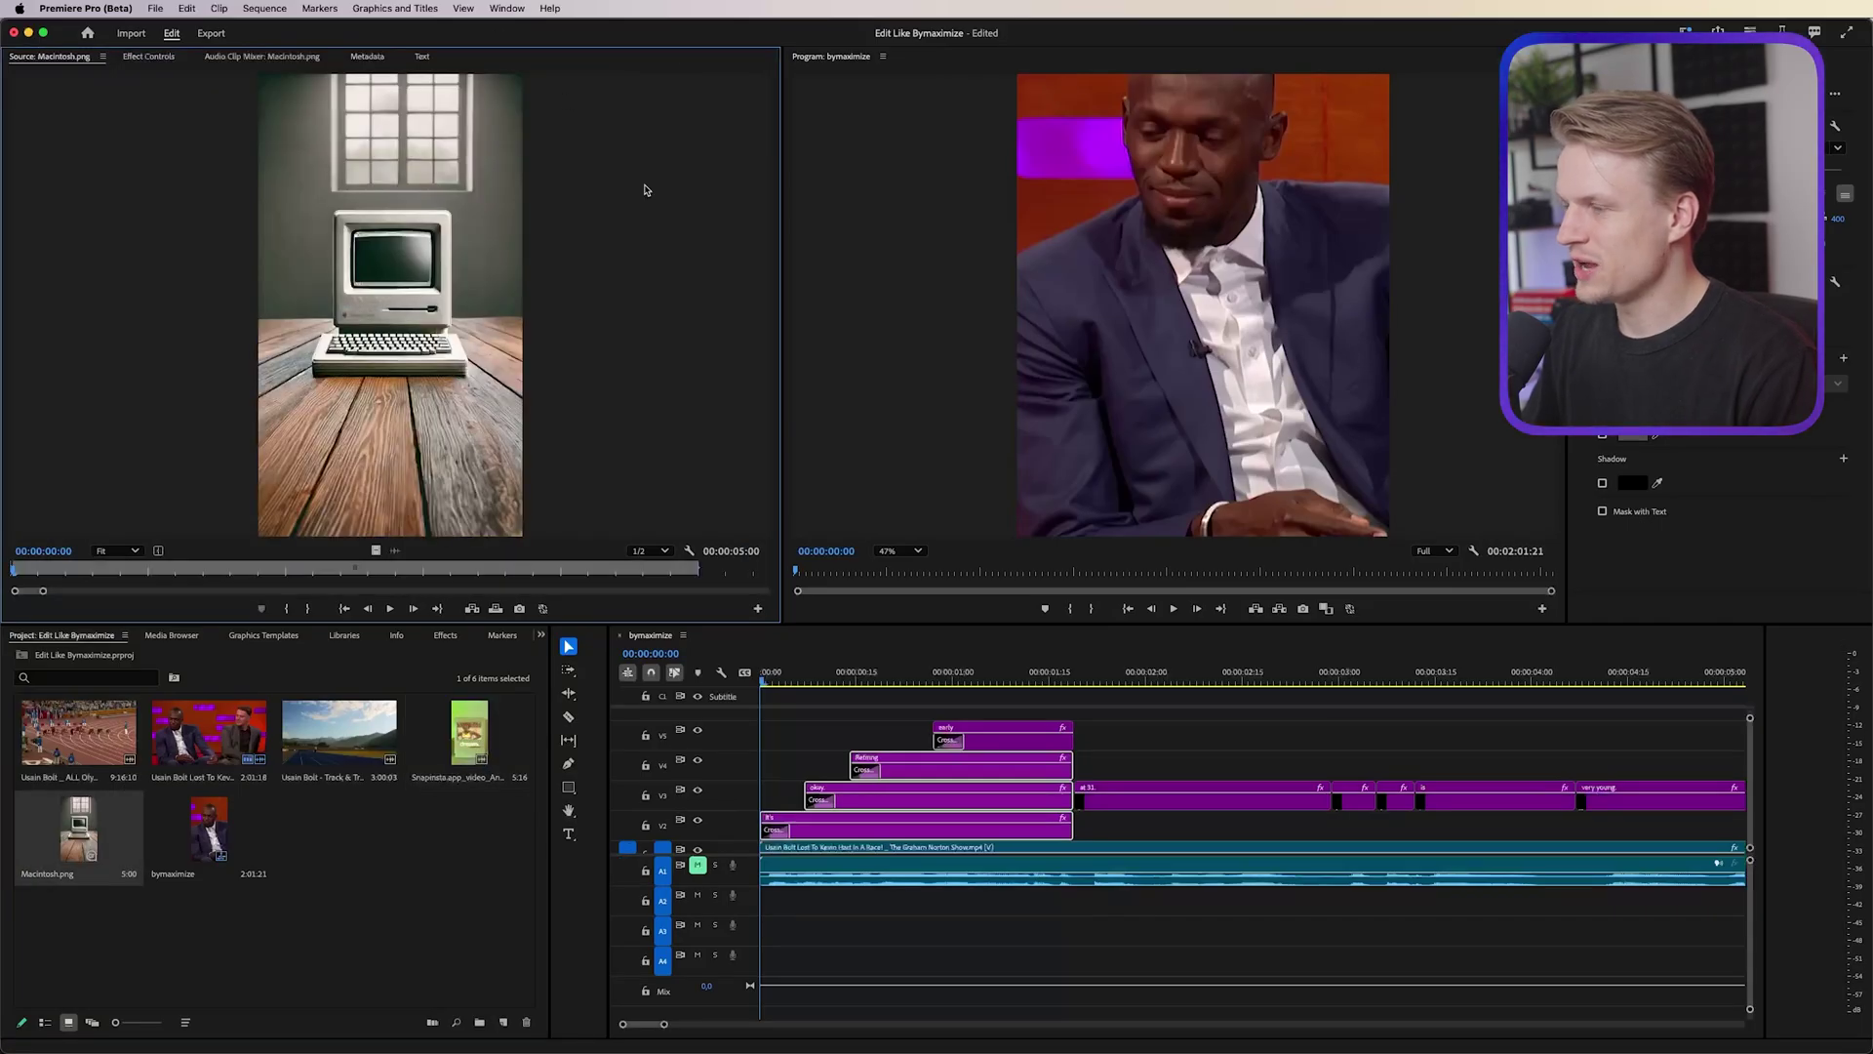
{"action": "left_click_drag", "start_coordinate": [777, 728], "coordinate": [995, 800]}
{"action": "left_click_drag", "start_coordinate": [80, 822], "coordinate": [771, 812]}
{"action": "key", "text": "c"}
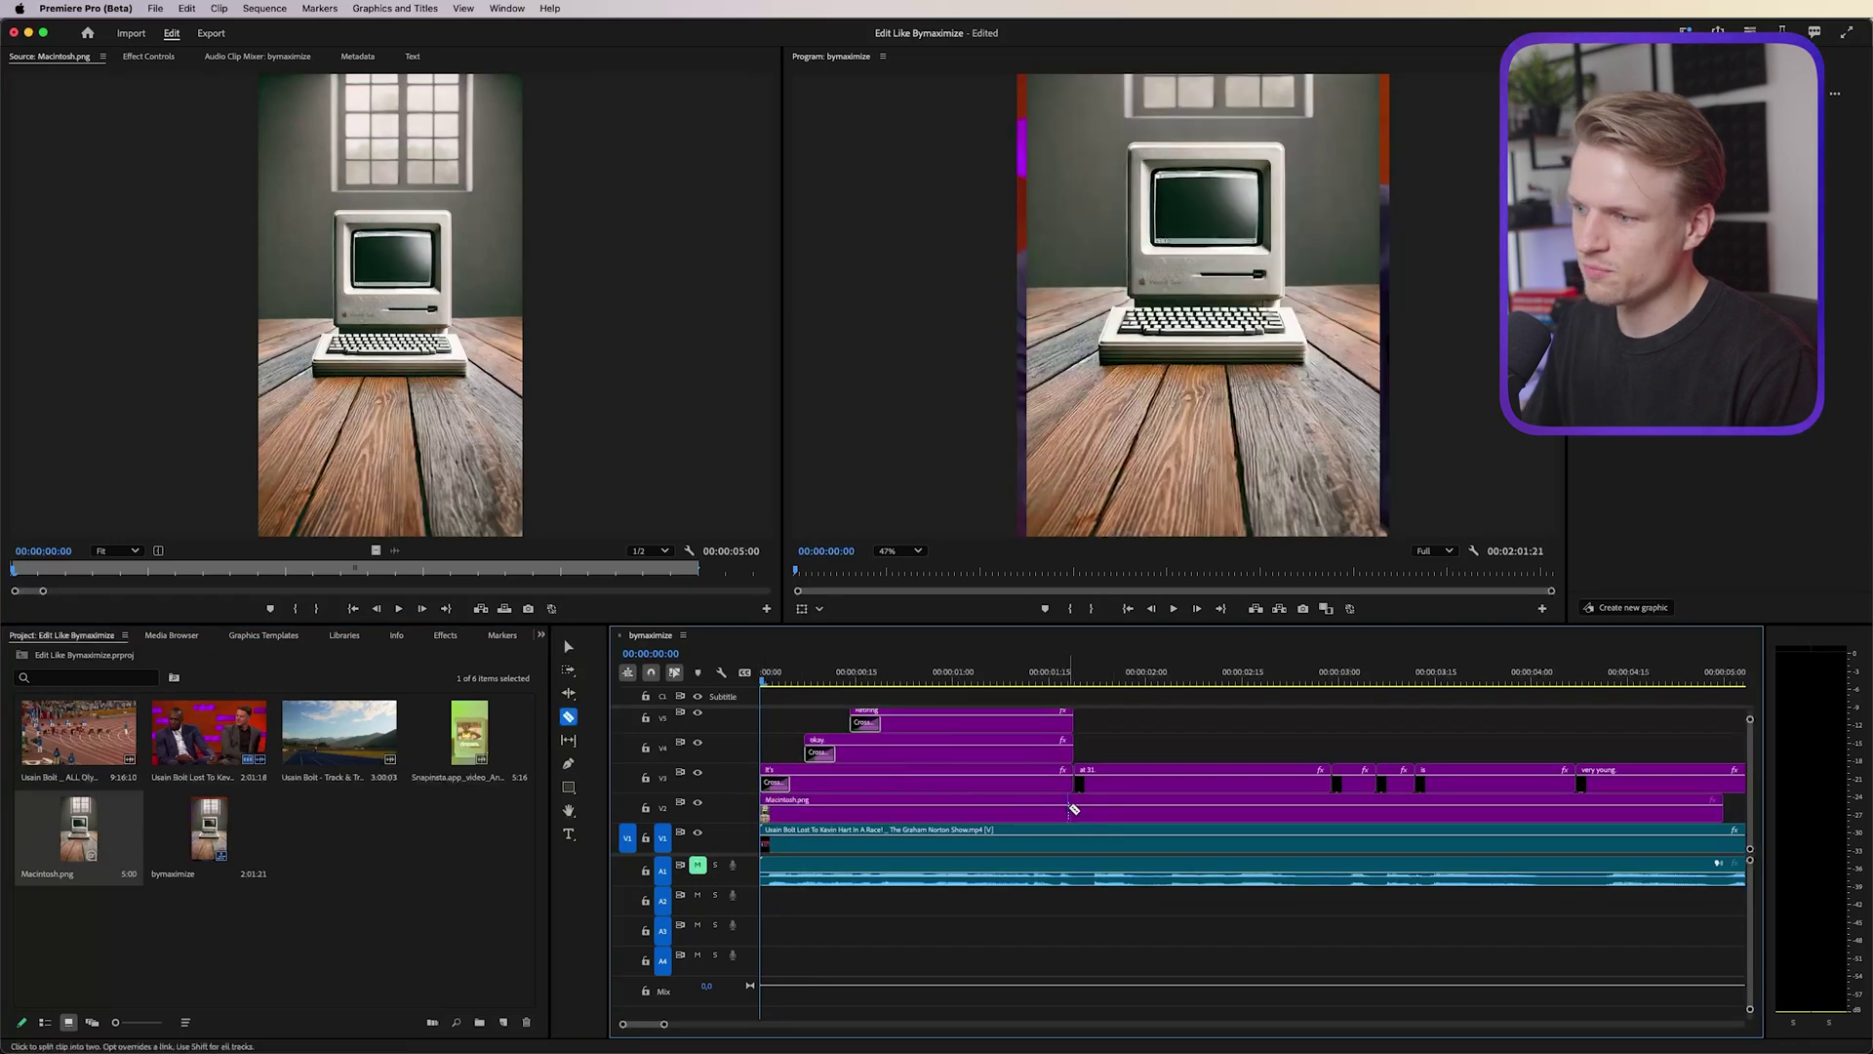
{"action": "key", "text": "v"}
{"action": "left_click", "coordinate": [1143, 810]}
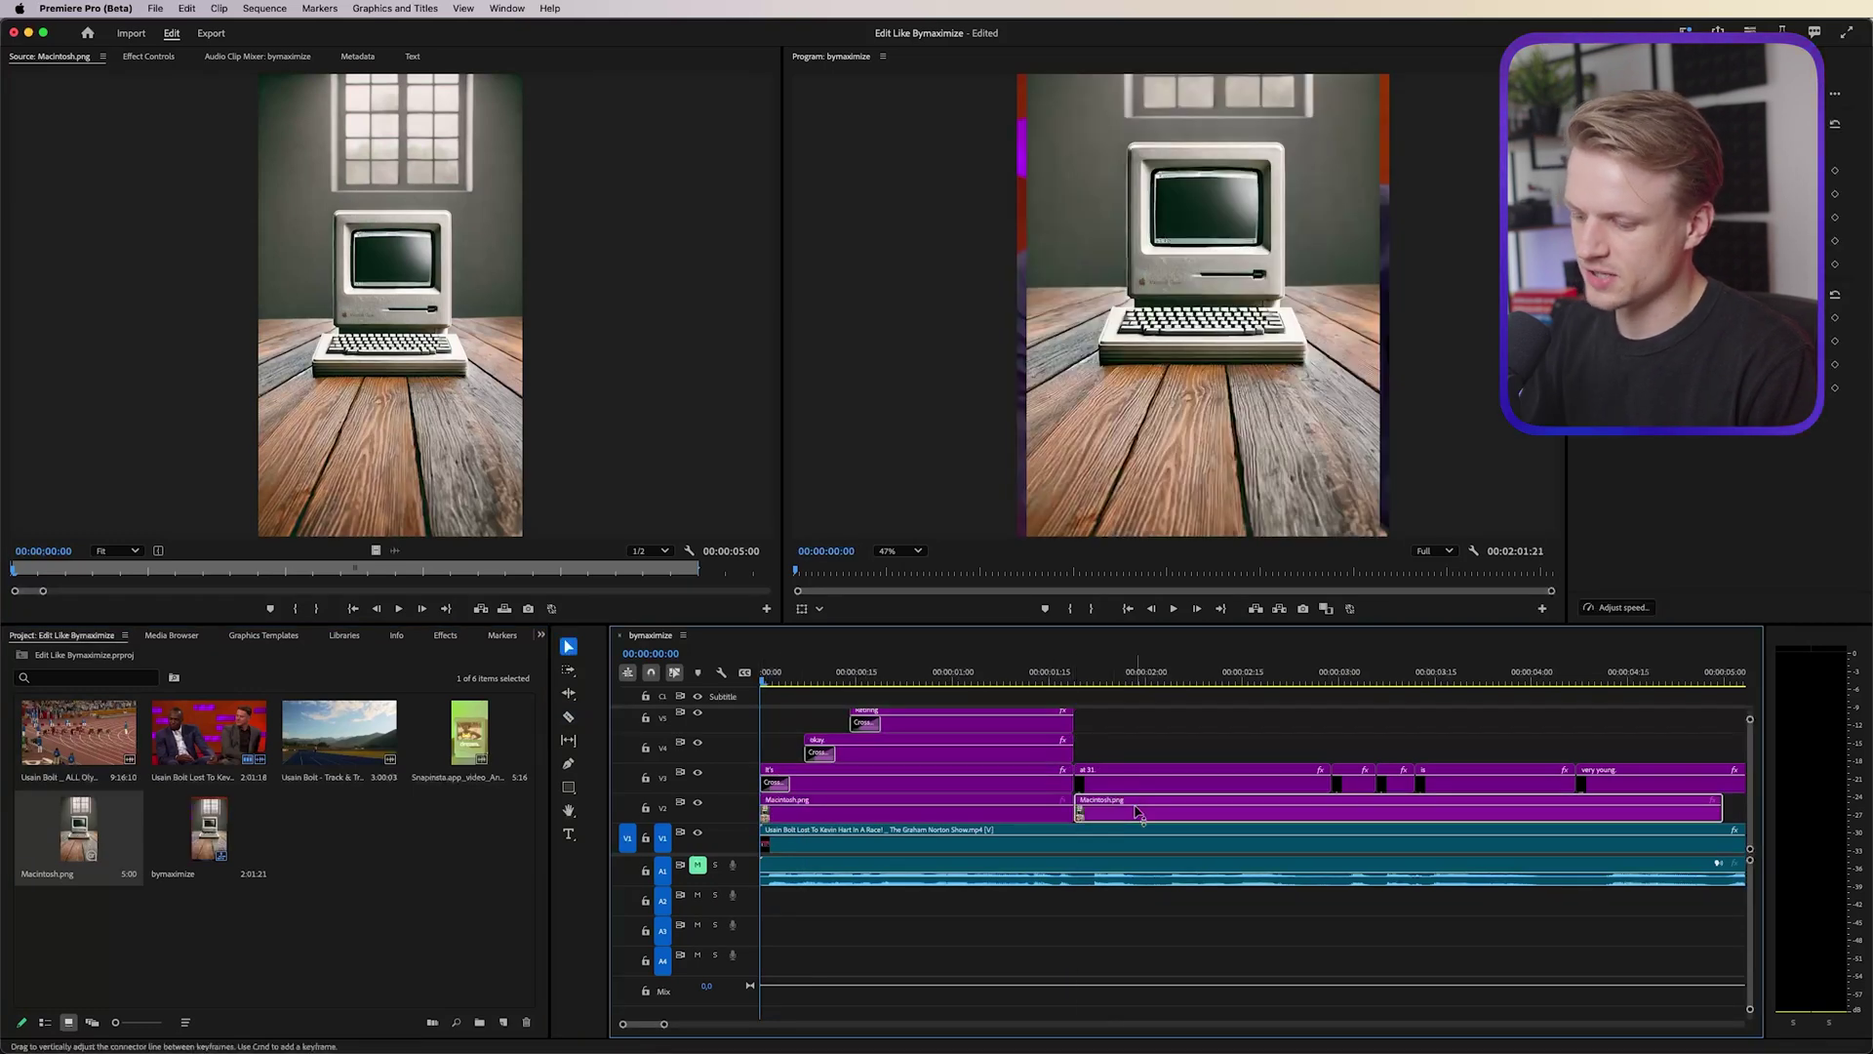
{"action": "key", "text": "Delete"}
Step: Move the four stacked caption clips up one track
{"action": "left_click", "coordinate": [936, 808]}
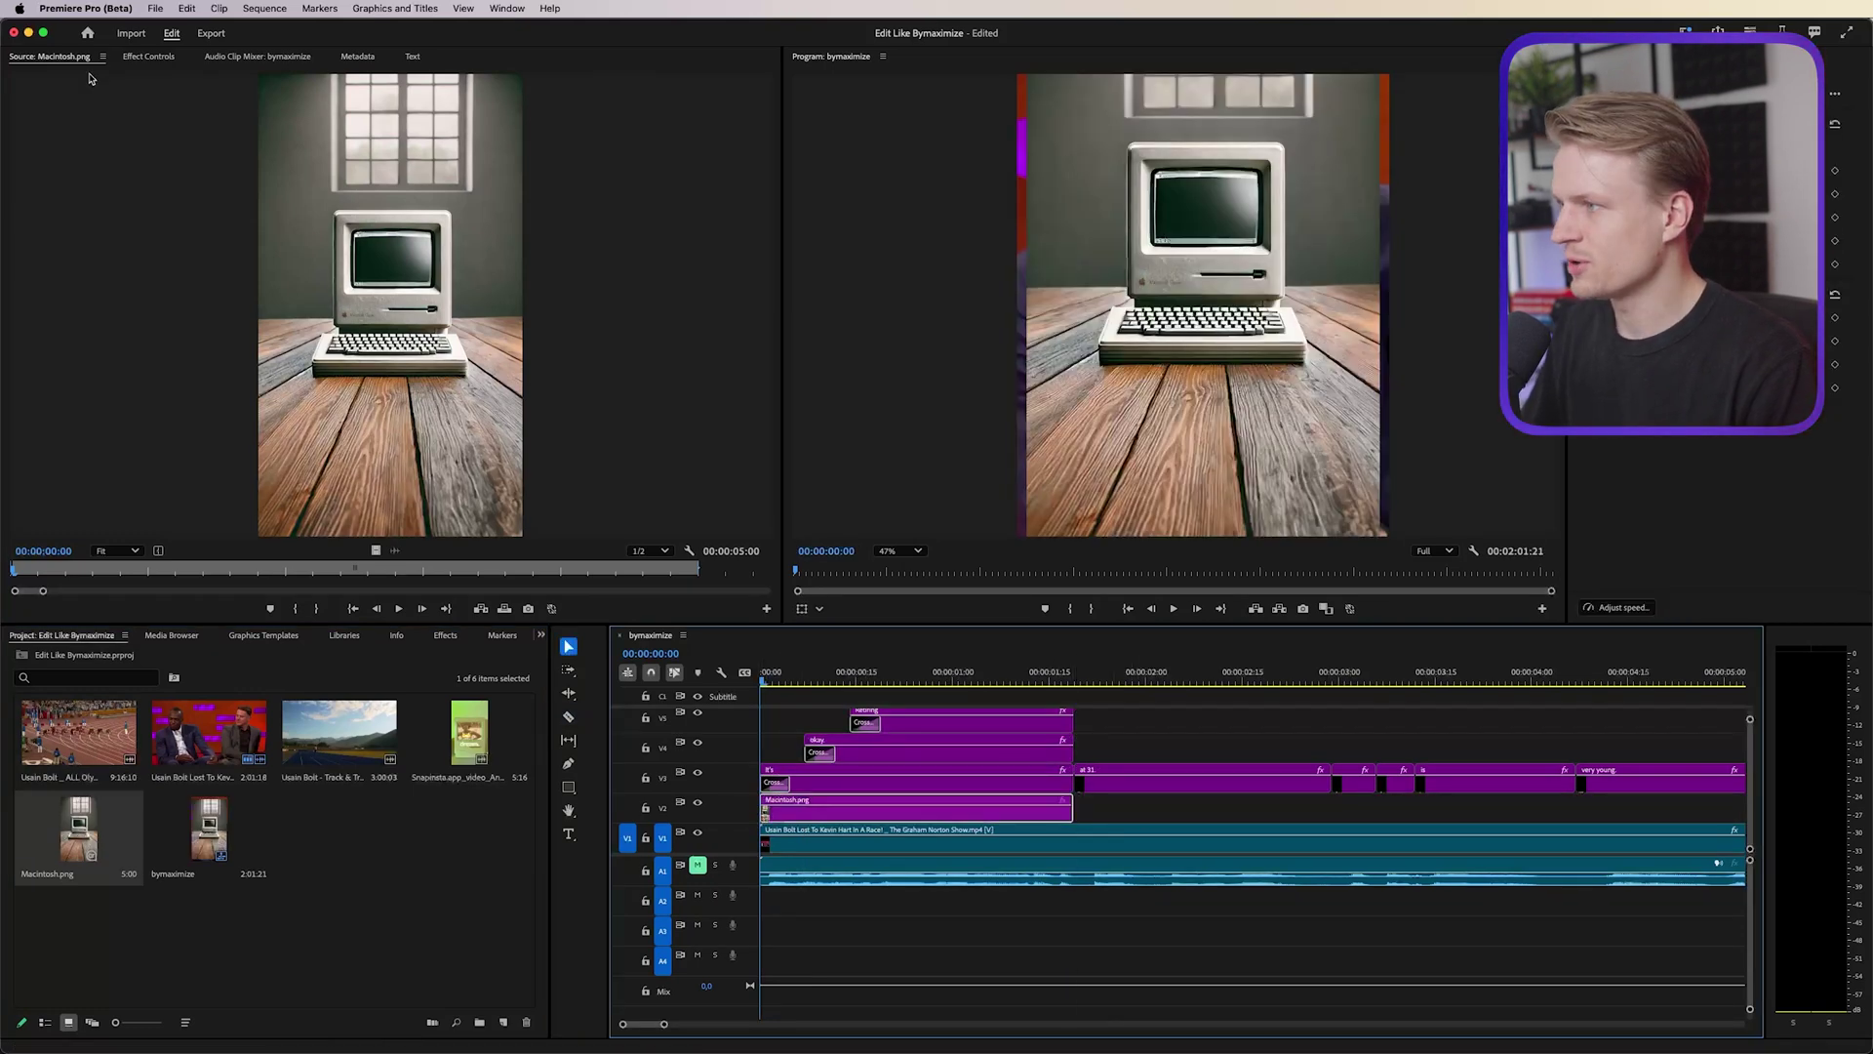
{"action": "left_click", "coordinate": [137, 56]}
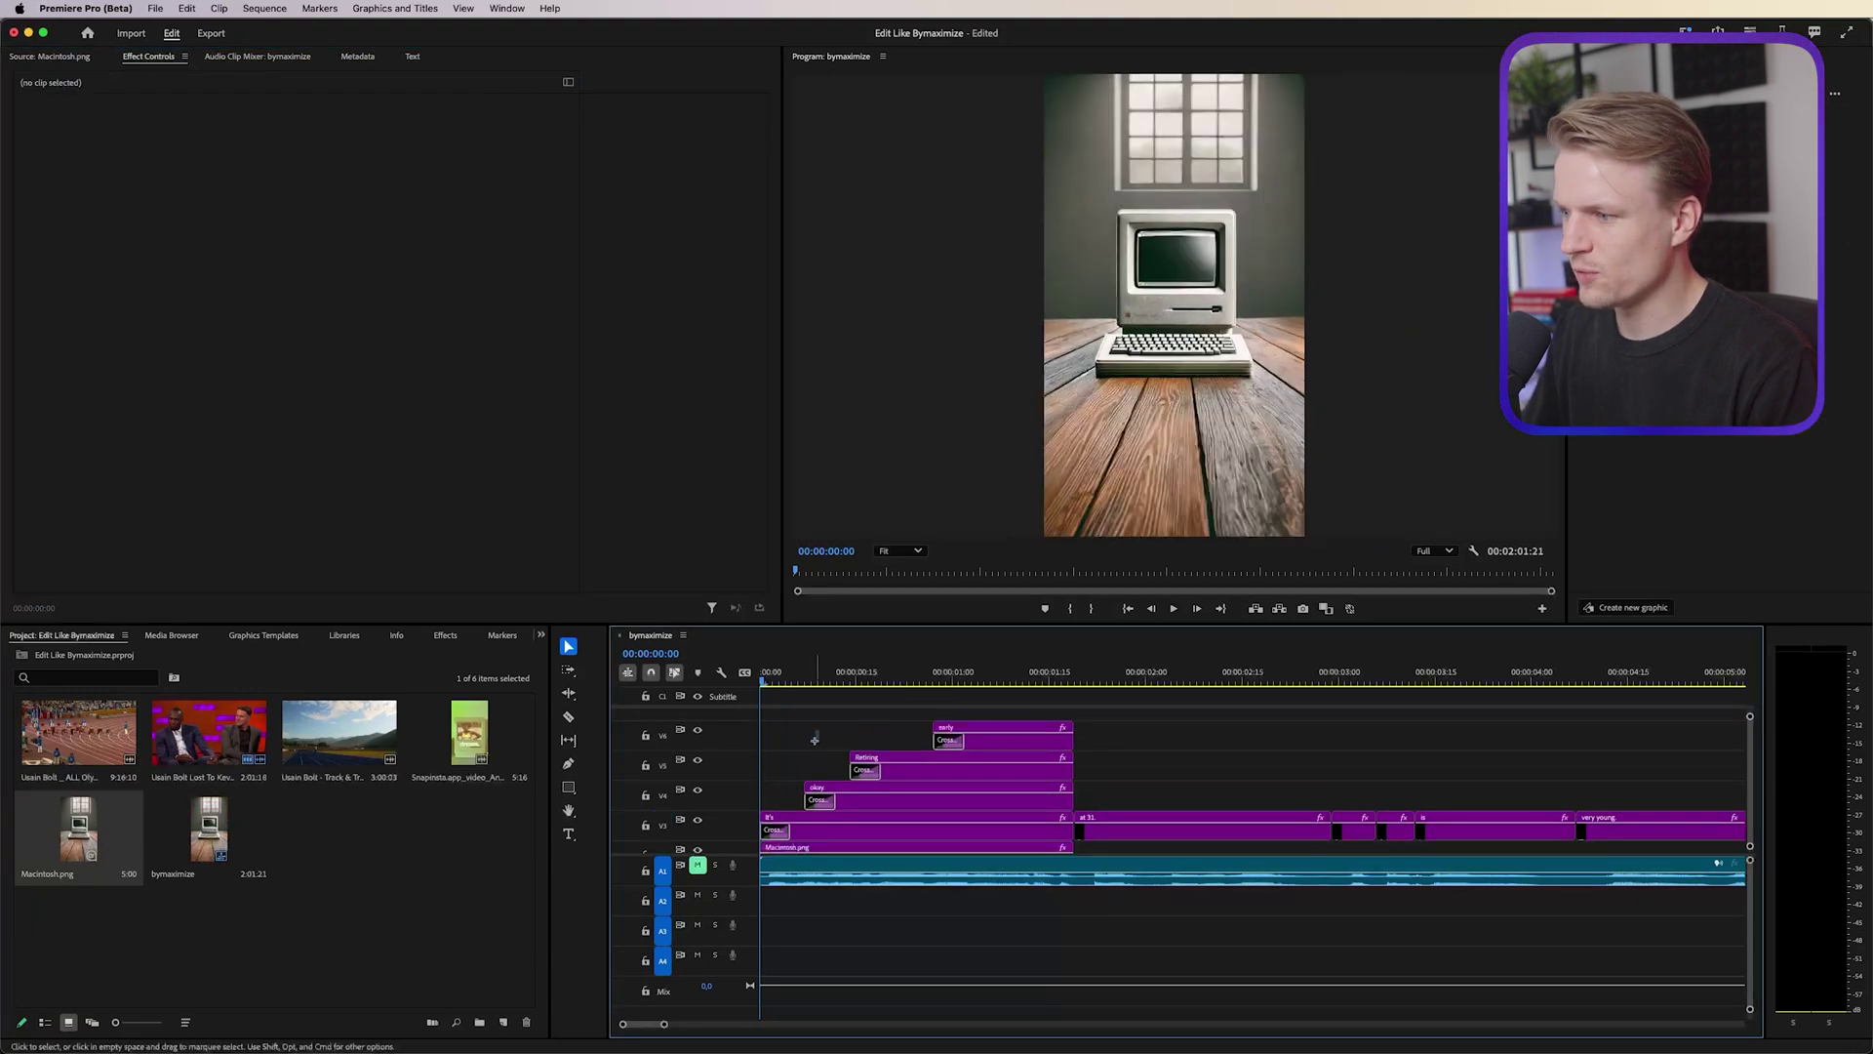
{"action": "left_click_drag", "start_coordinate": [782, 731], "coordinate": [933, 814]}
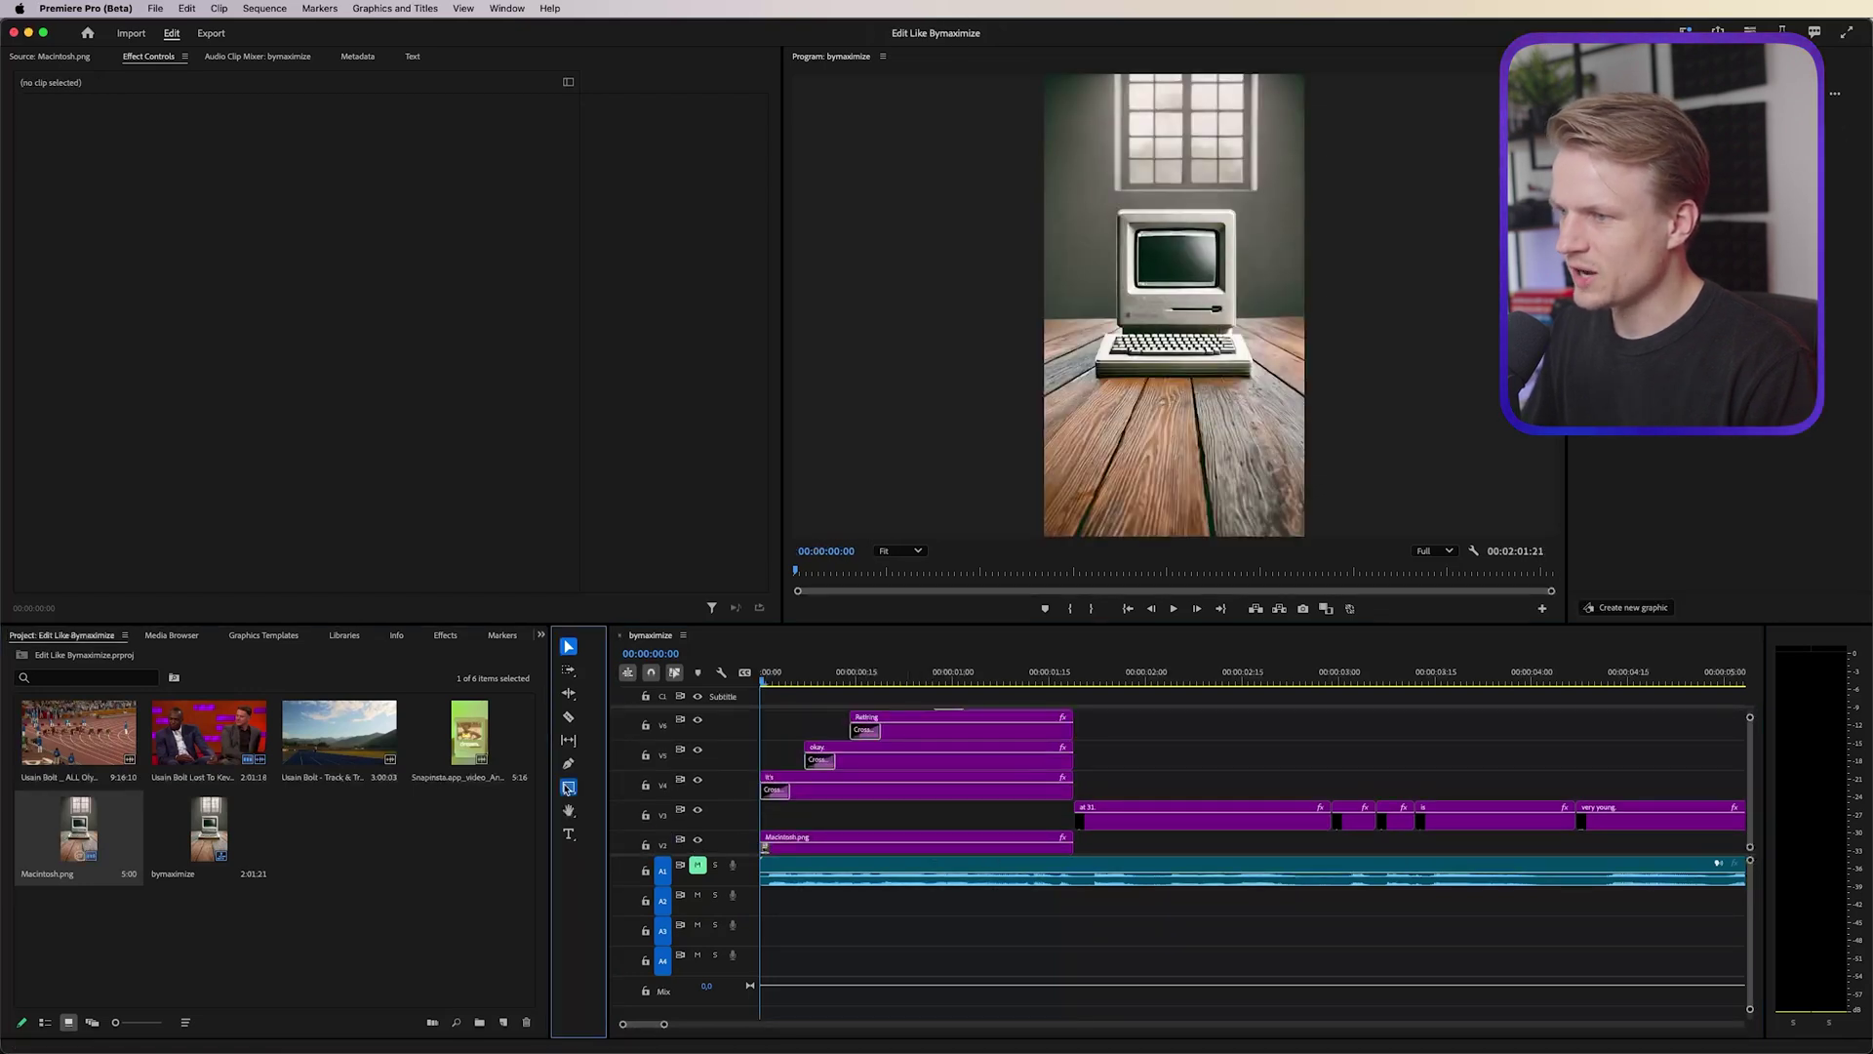
Step: Draw a rectangle covering the frame and set its fill type to Linear Gradient
{"action": "left_click", "coordinate": [567, 788]}
{"action": "left_click_drag", "start_coordinate": [1041, 112], "coordinate": [1289, 530]}
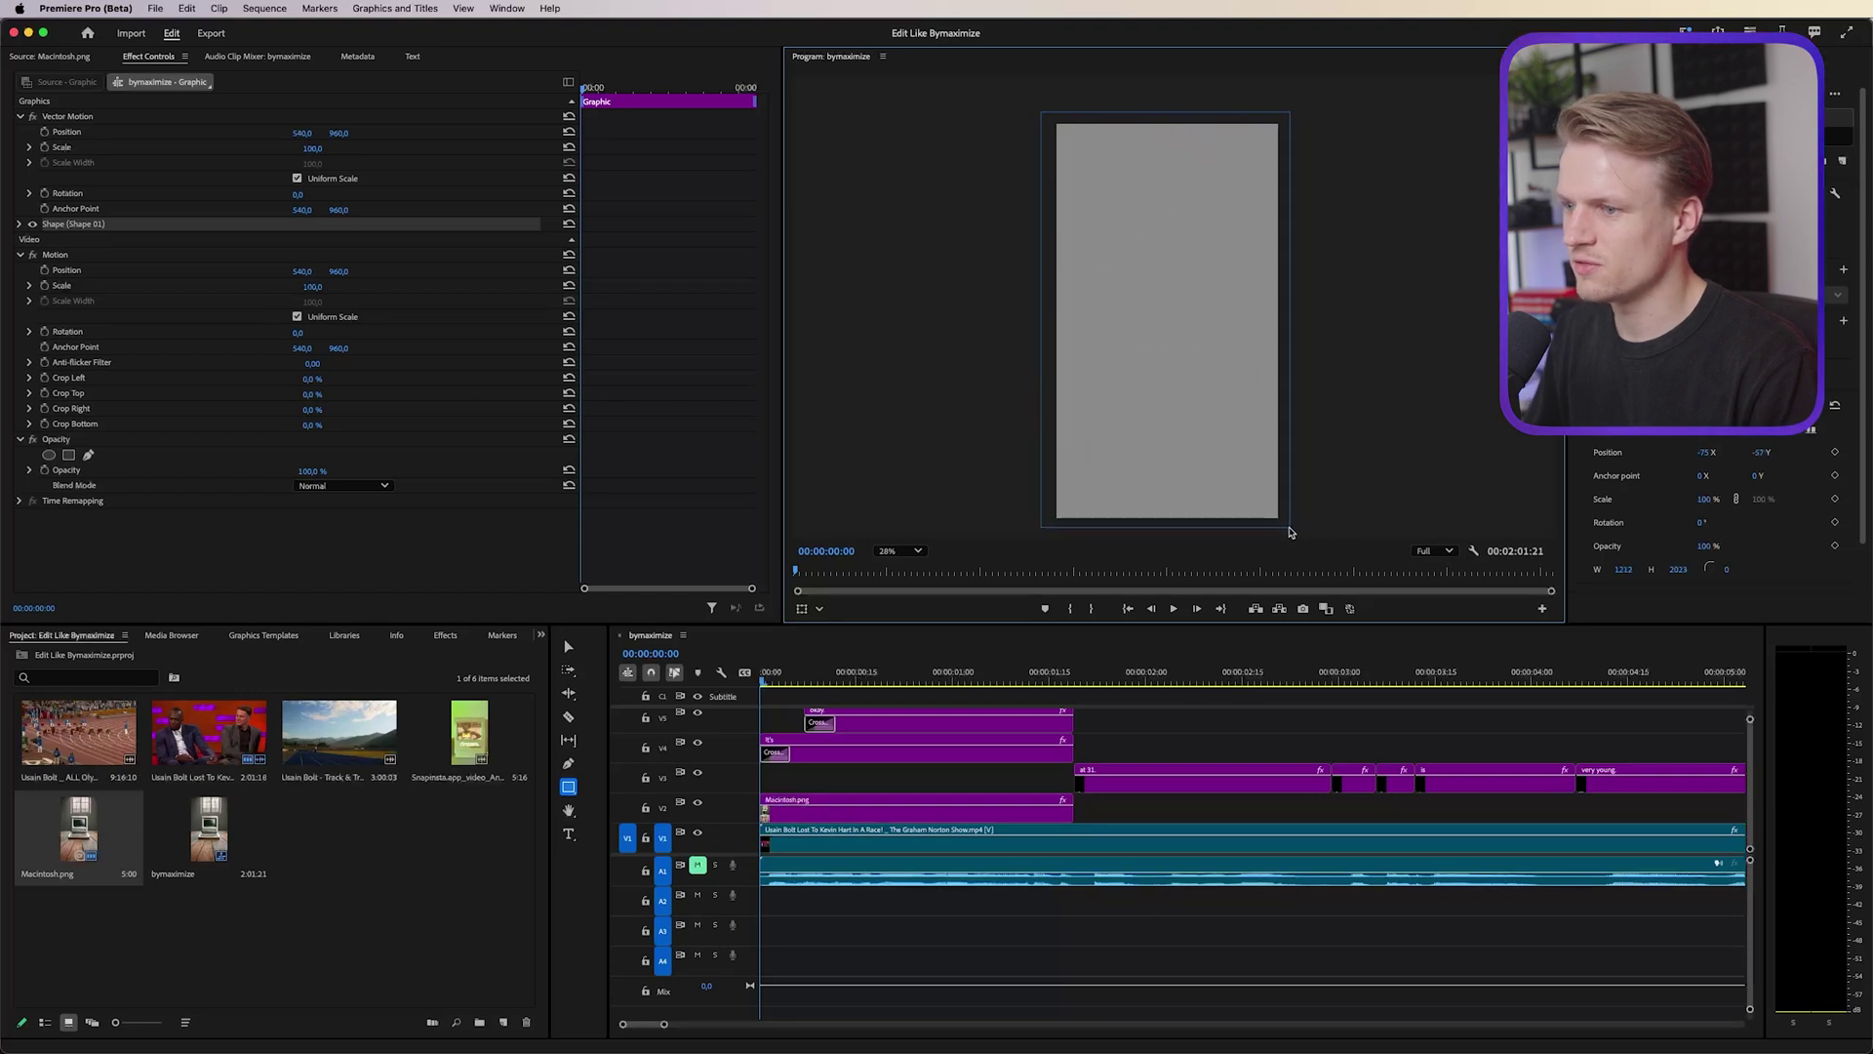
{"action": "left_click", "coordinate": [1616, 243]}
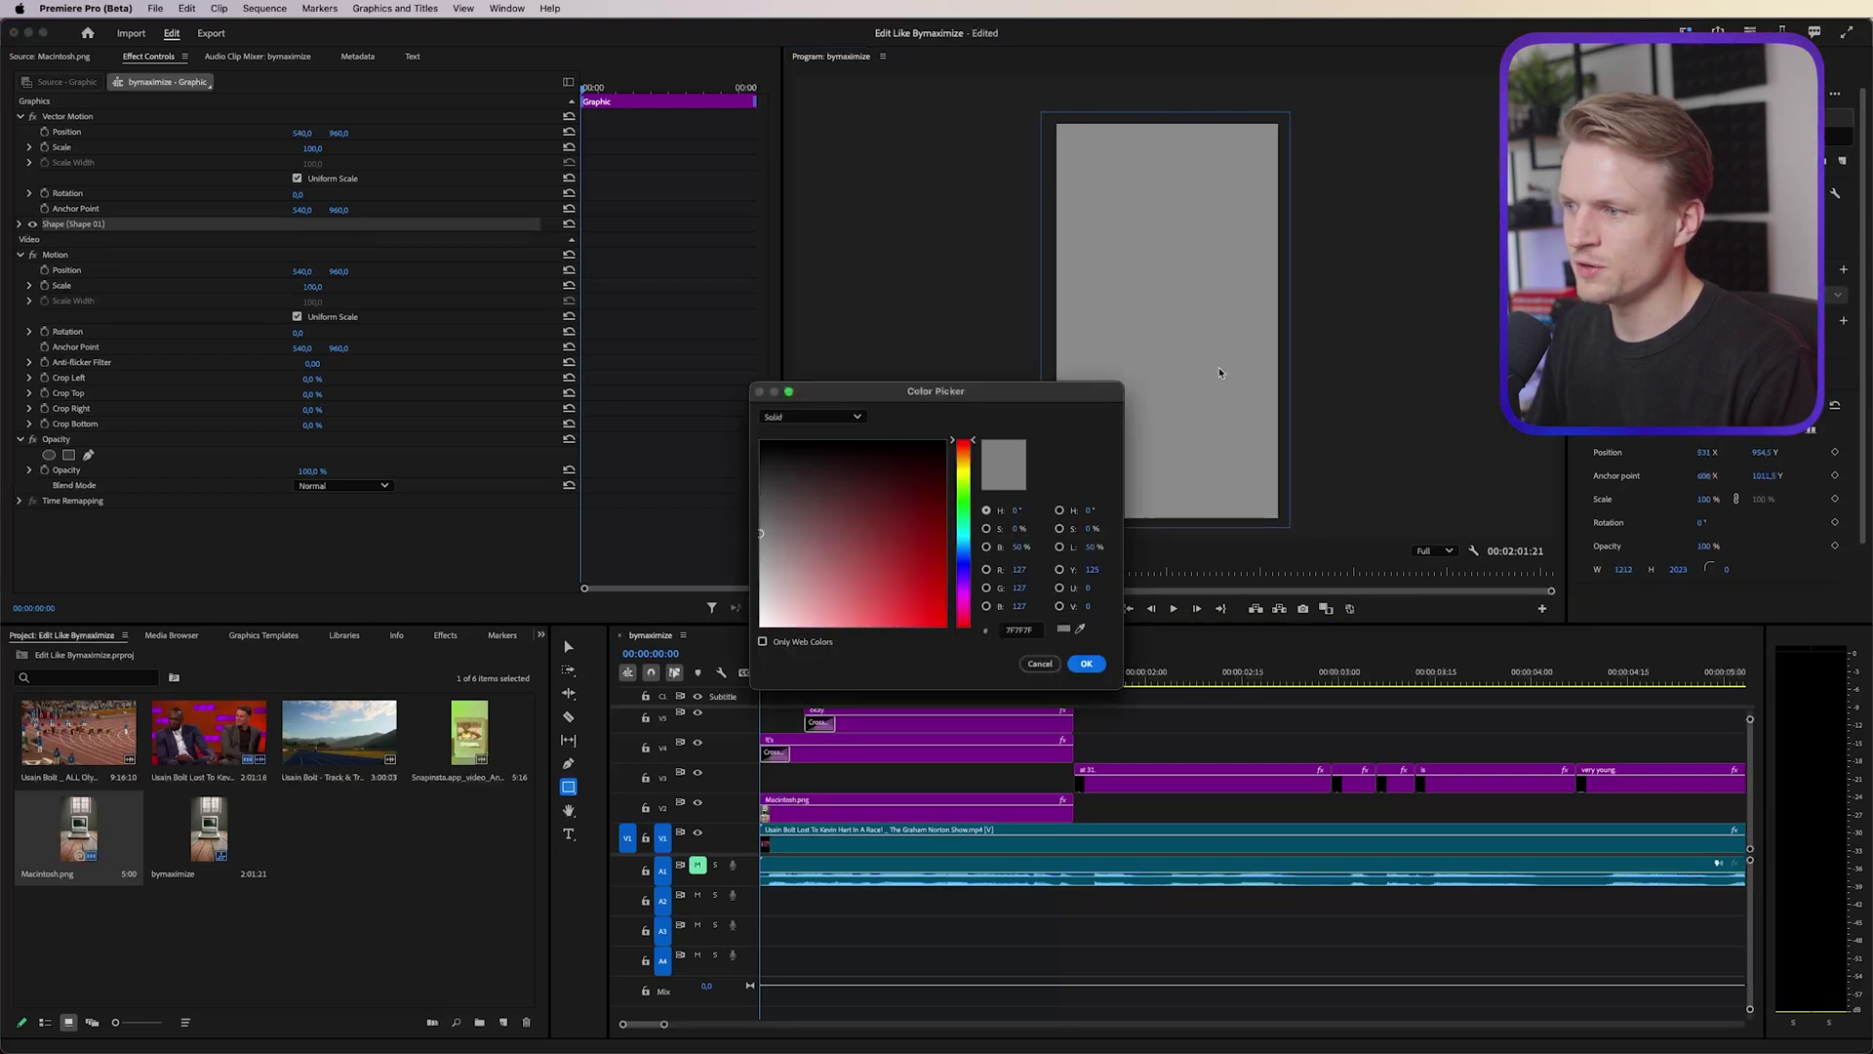
{"action": "left_click", "coordinate": [807, 417]}
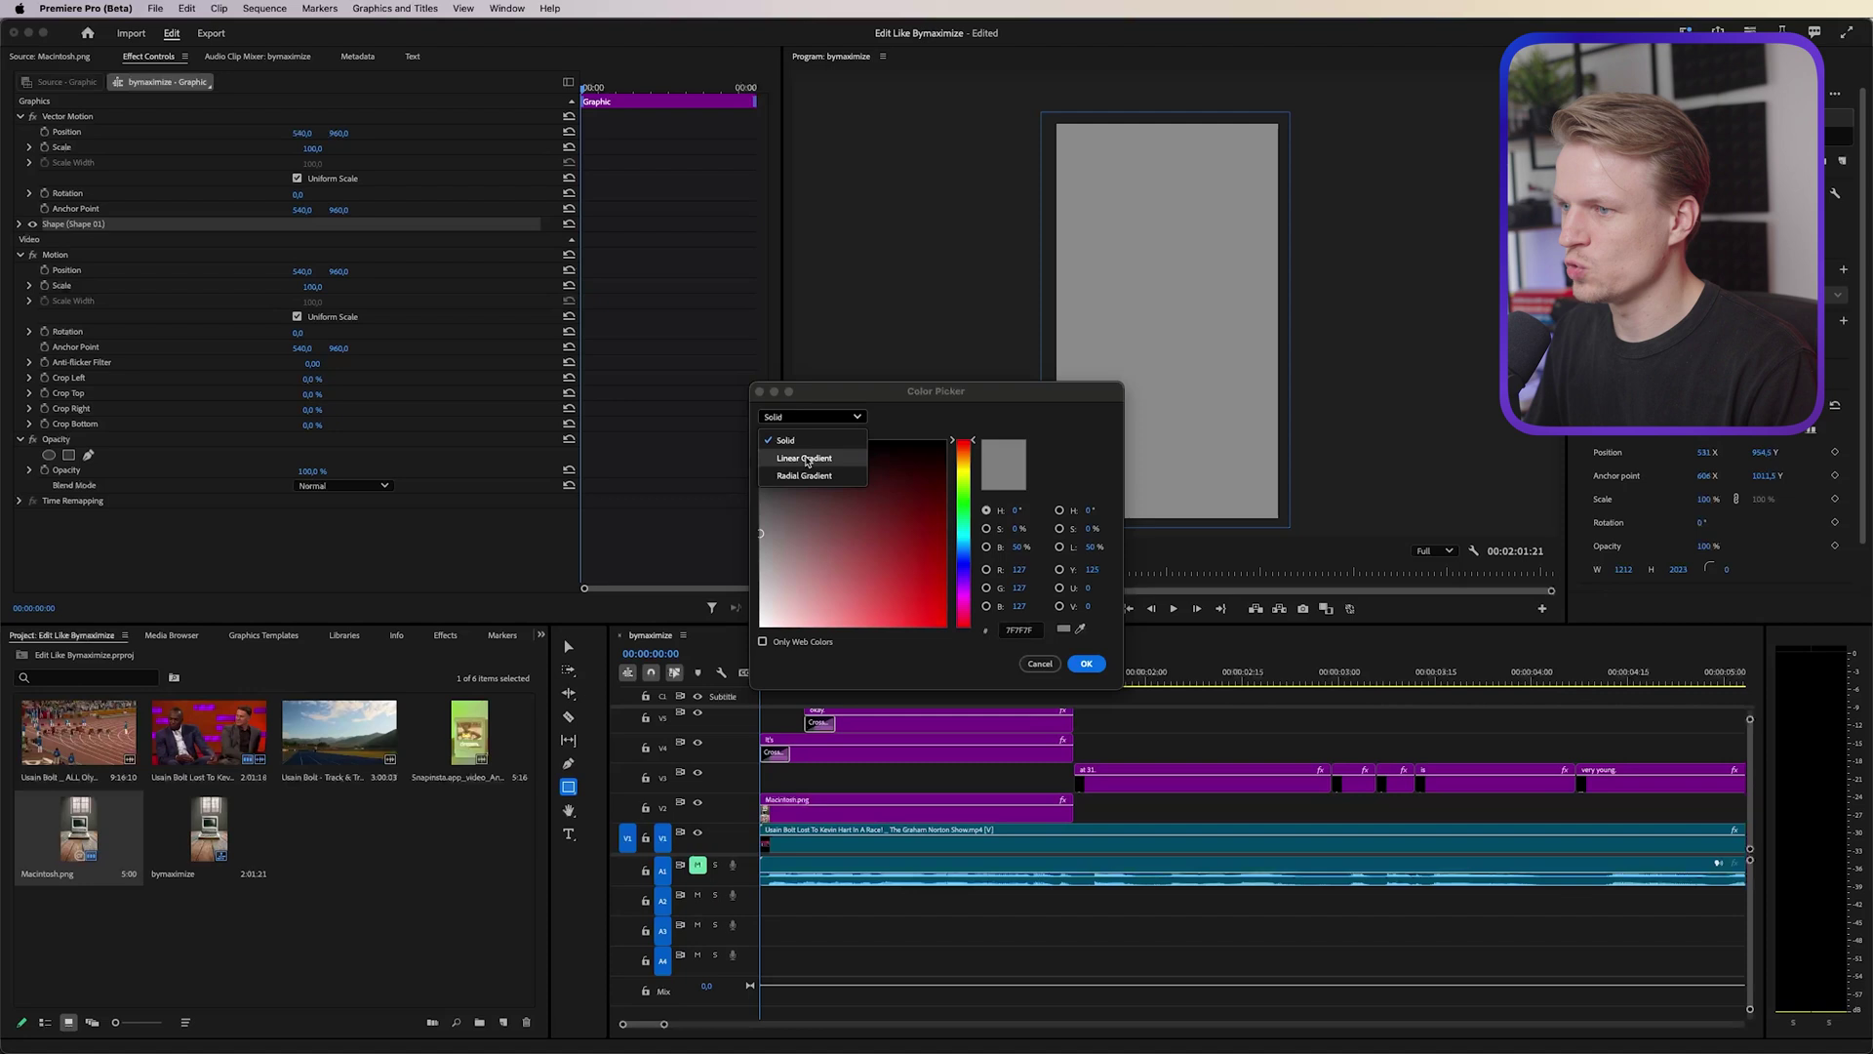
{"action": "left_click", "coordinate": [815, 444]}
Step: Colour the gradient from blue-purple on the left to C72362 magenta on the right
{"action": "left_click", "coordinate": [963, 638]}
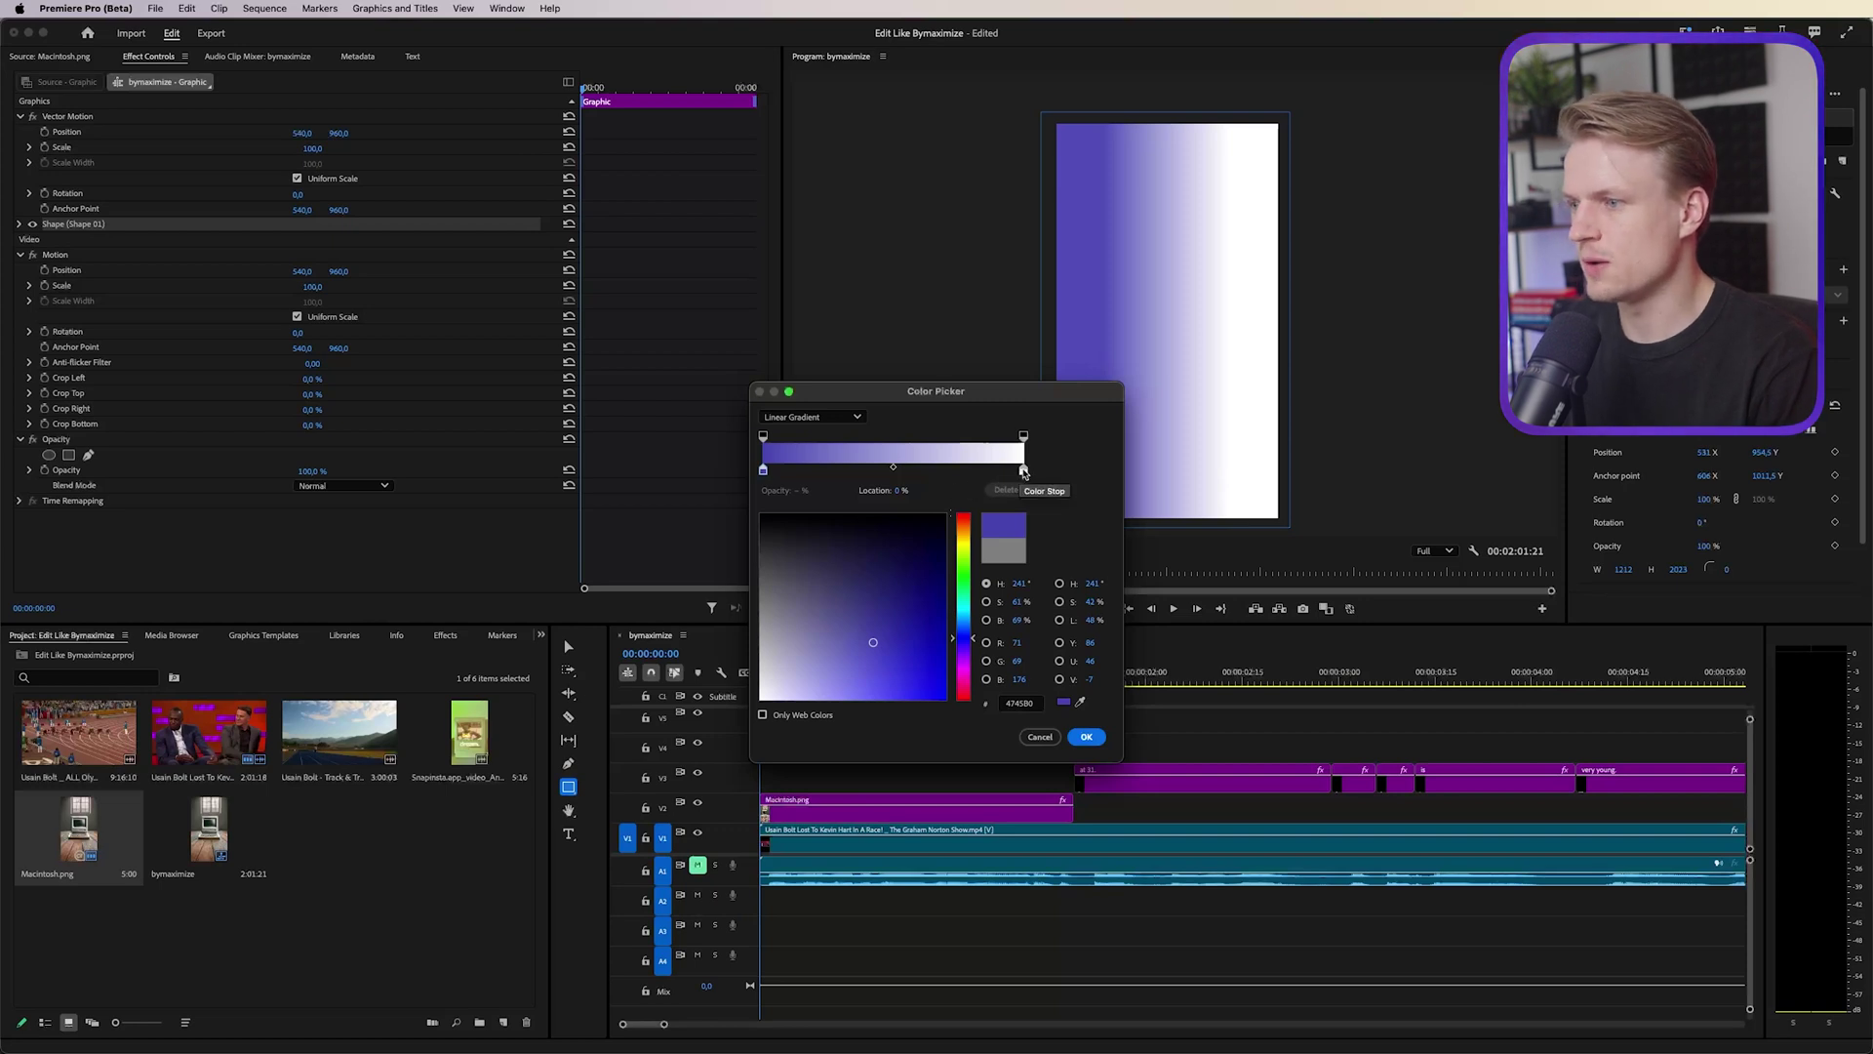
{"action": "left_click", "coordinate": [1022, 471]}
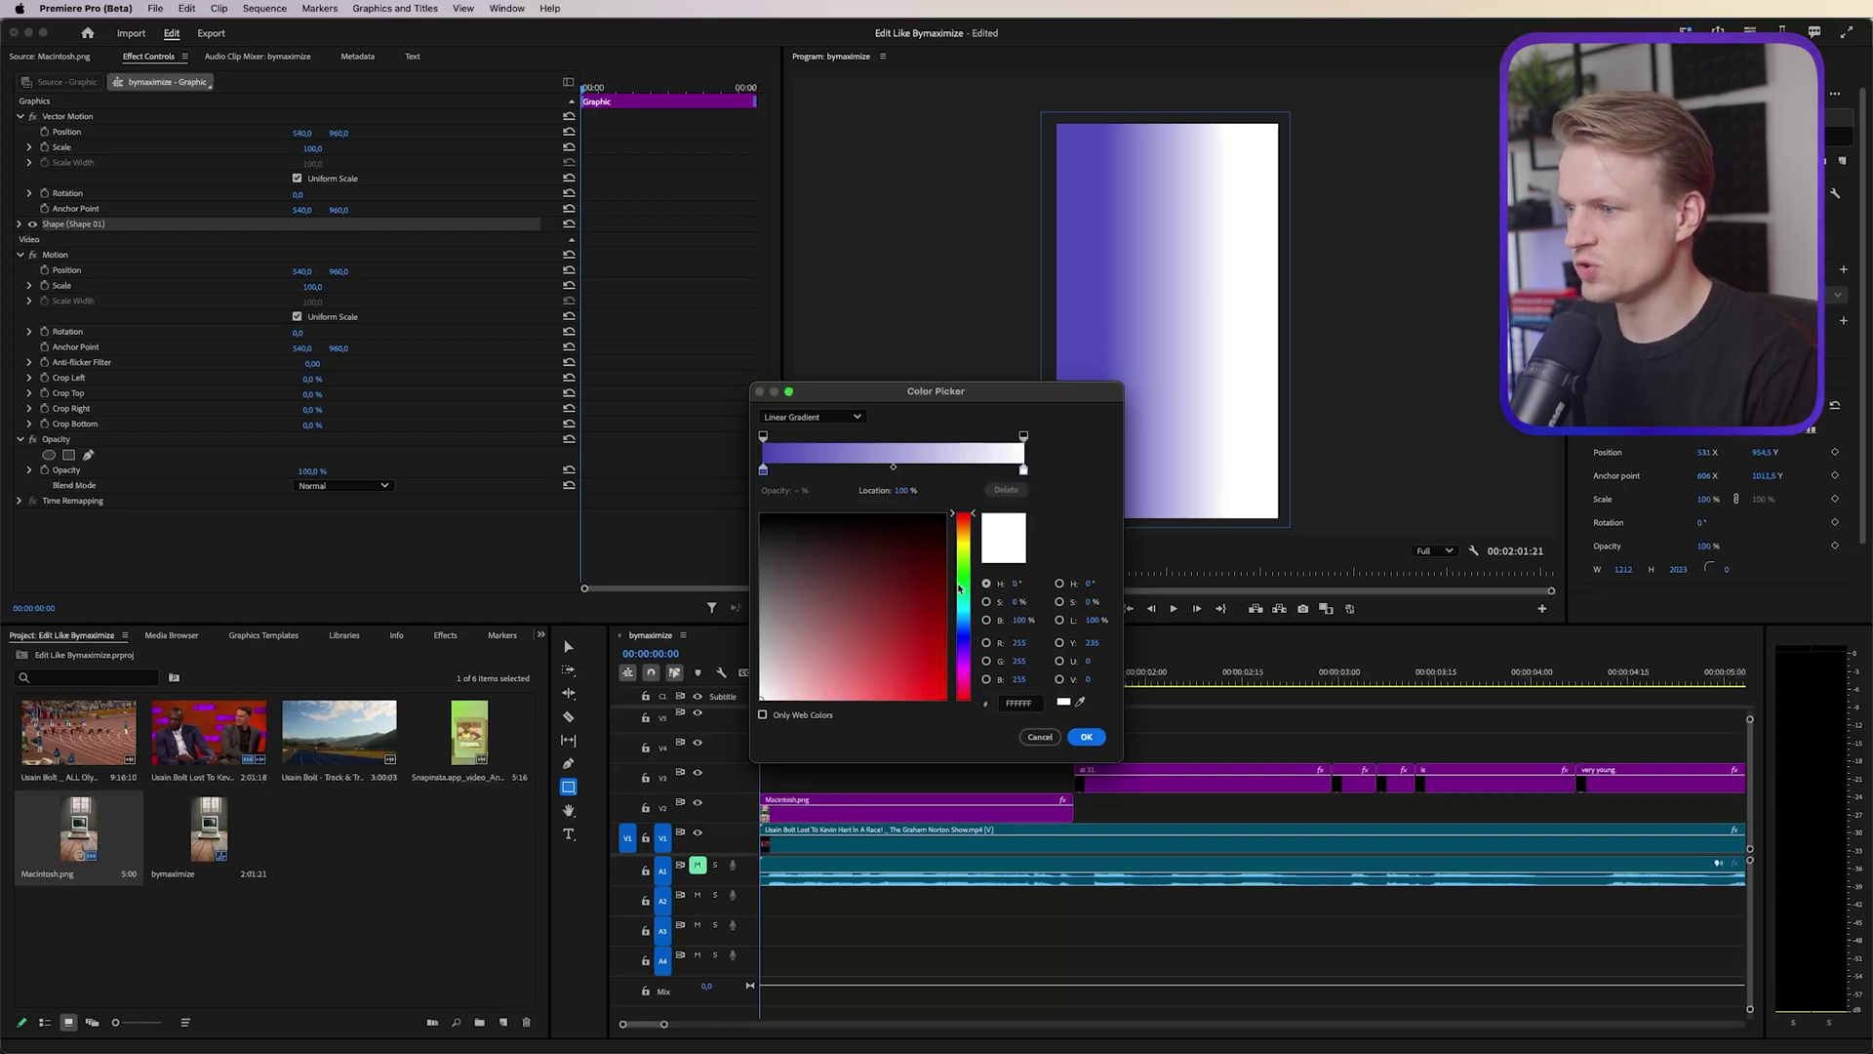
{"action": "left_click", "coordinate": [959, 634]}
{"action": "left_click", "coordinate": [882, 622]}
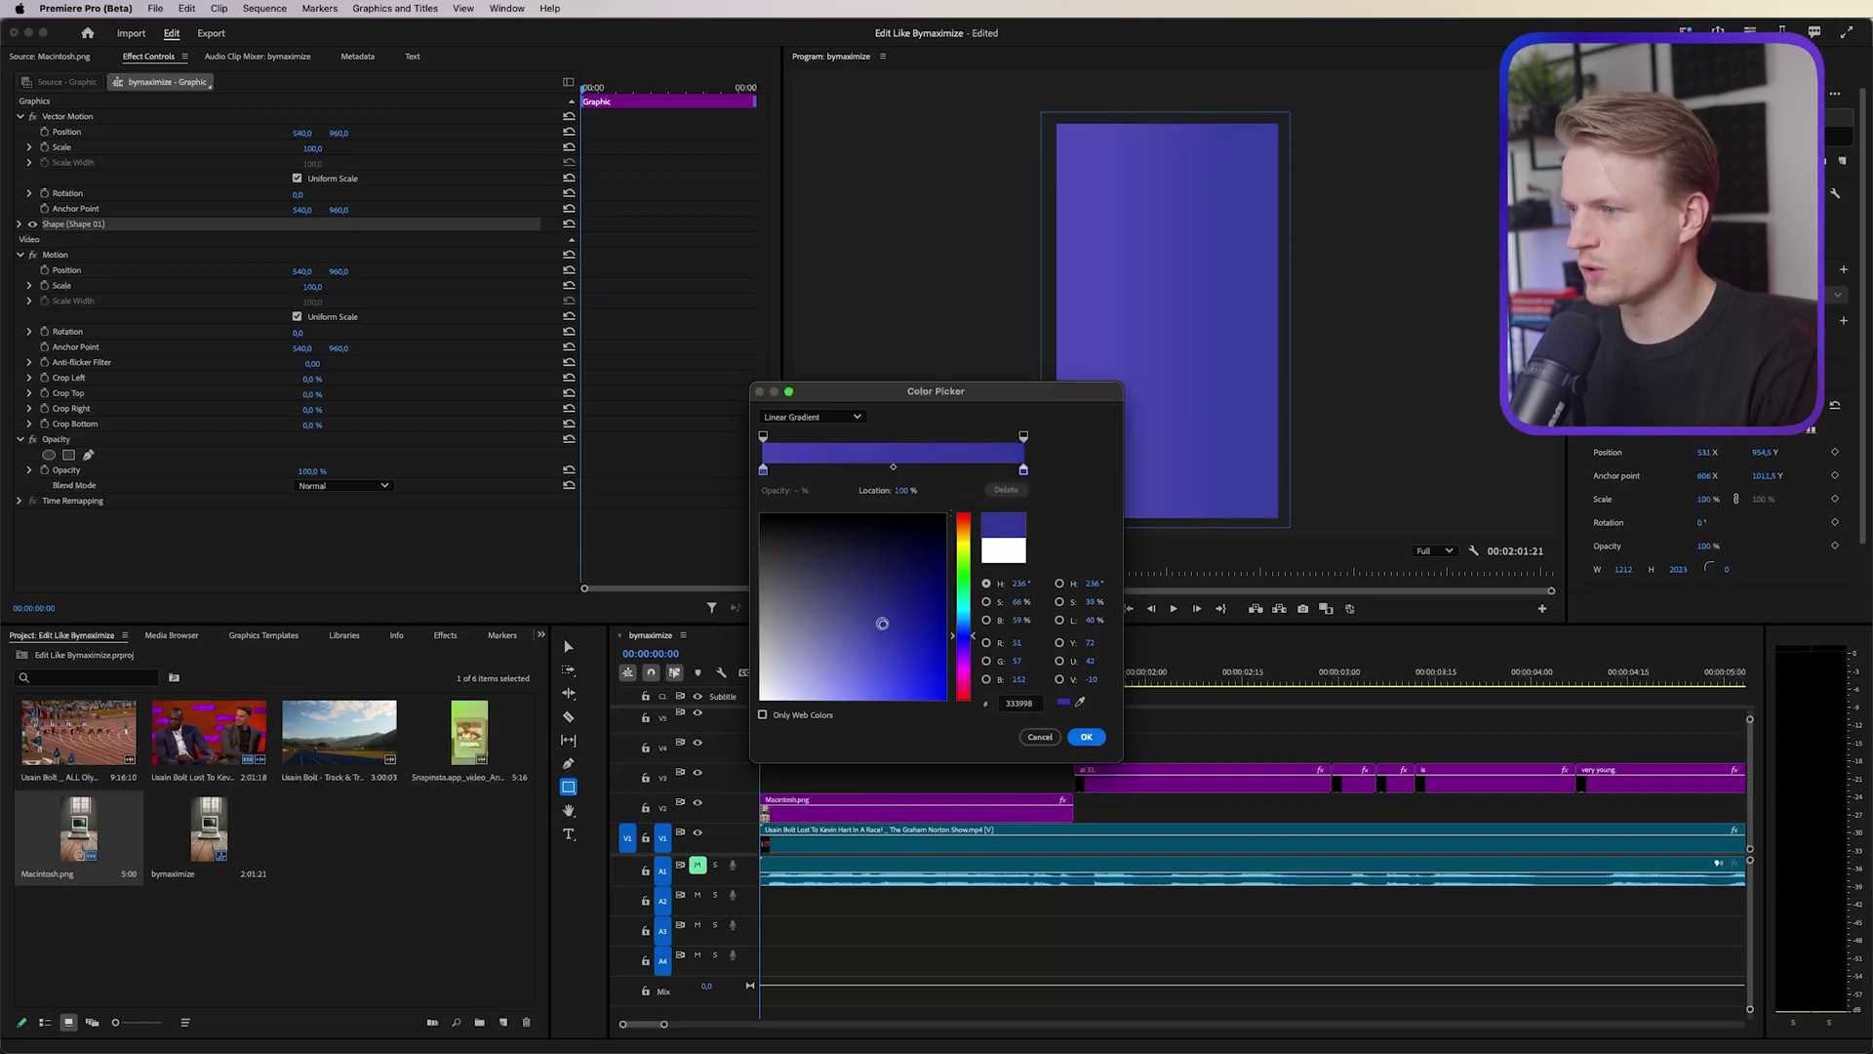
{"action": "left_click", "coordinate": [914, 659]}
{"action": "left_click", "coordinate": [962, 689]}
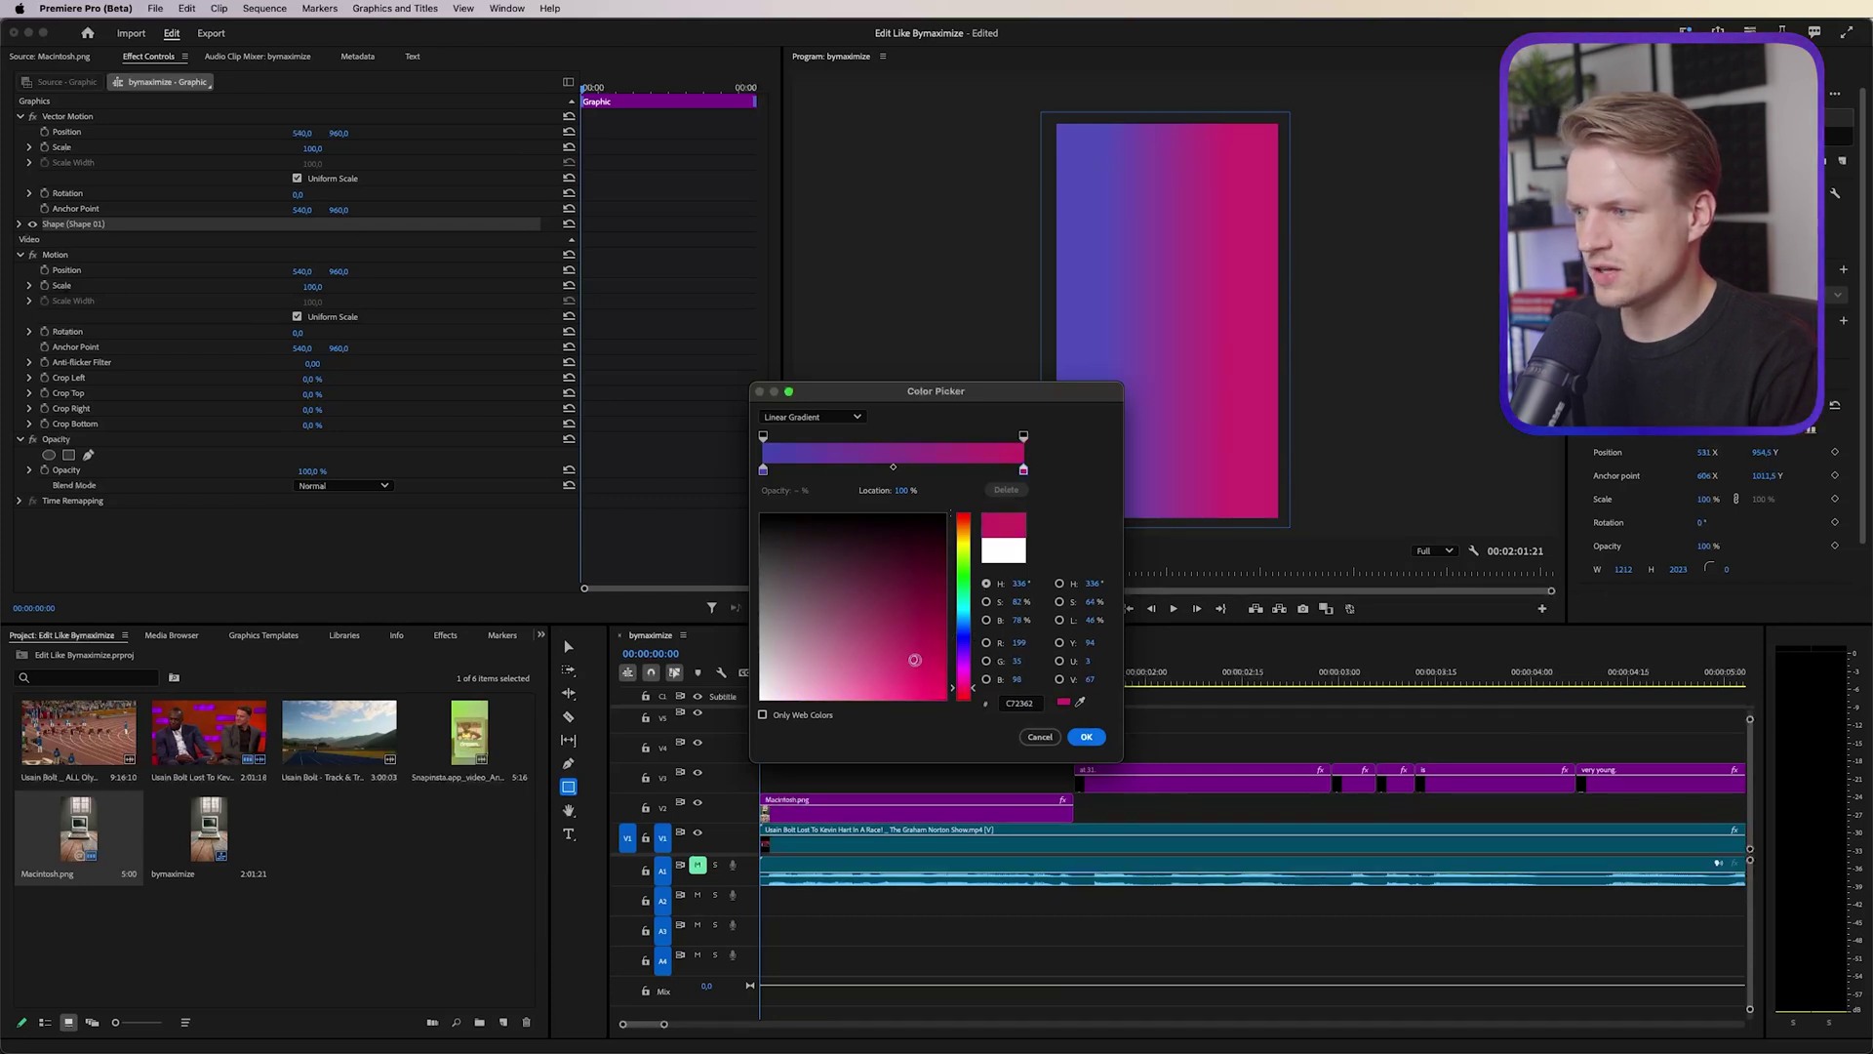
{"action": "left_click", "coordinate": [1088, 739]}
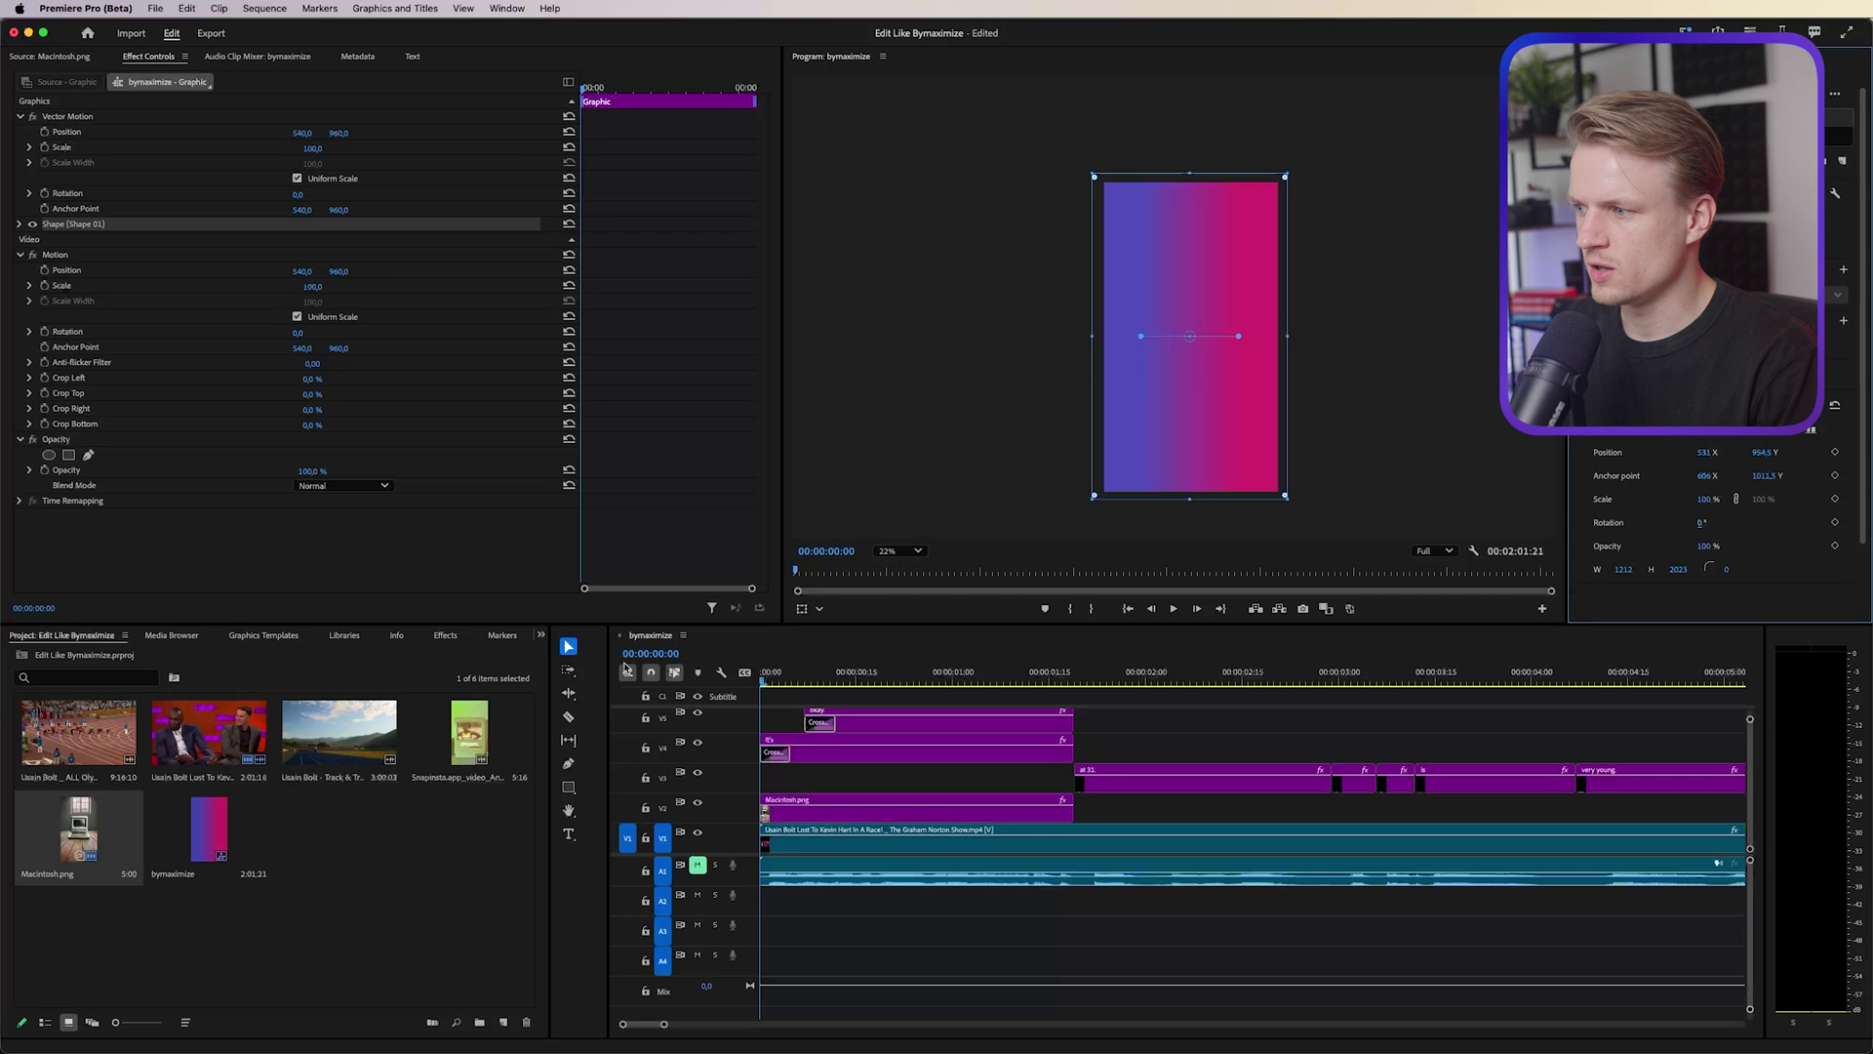
Step: Run the gradient diagonally from the bottom-left corner and set the shape's opacity to 40%
{"action": "left_click", "coordinate": [569, 646]}
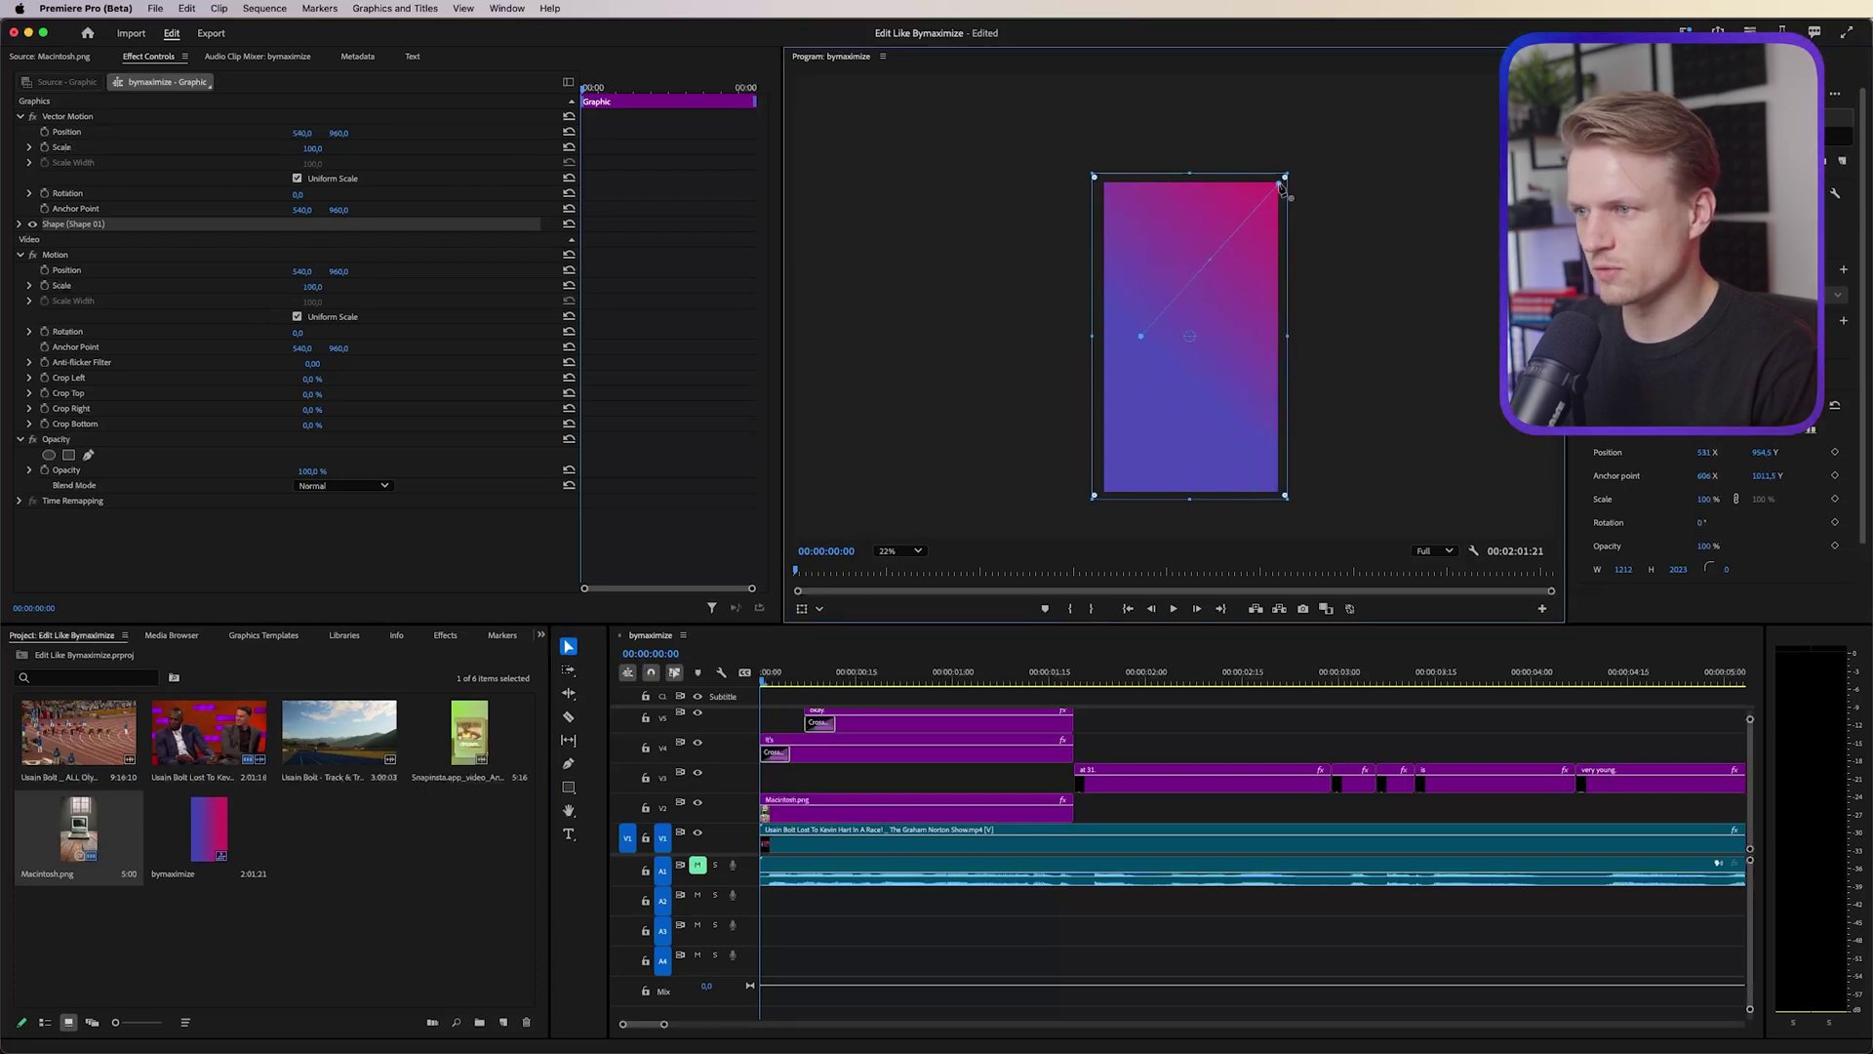
{"action": "left_click_drag", "start_coordinate": [1141, 336], "coordinate": [1094, 486]}
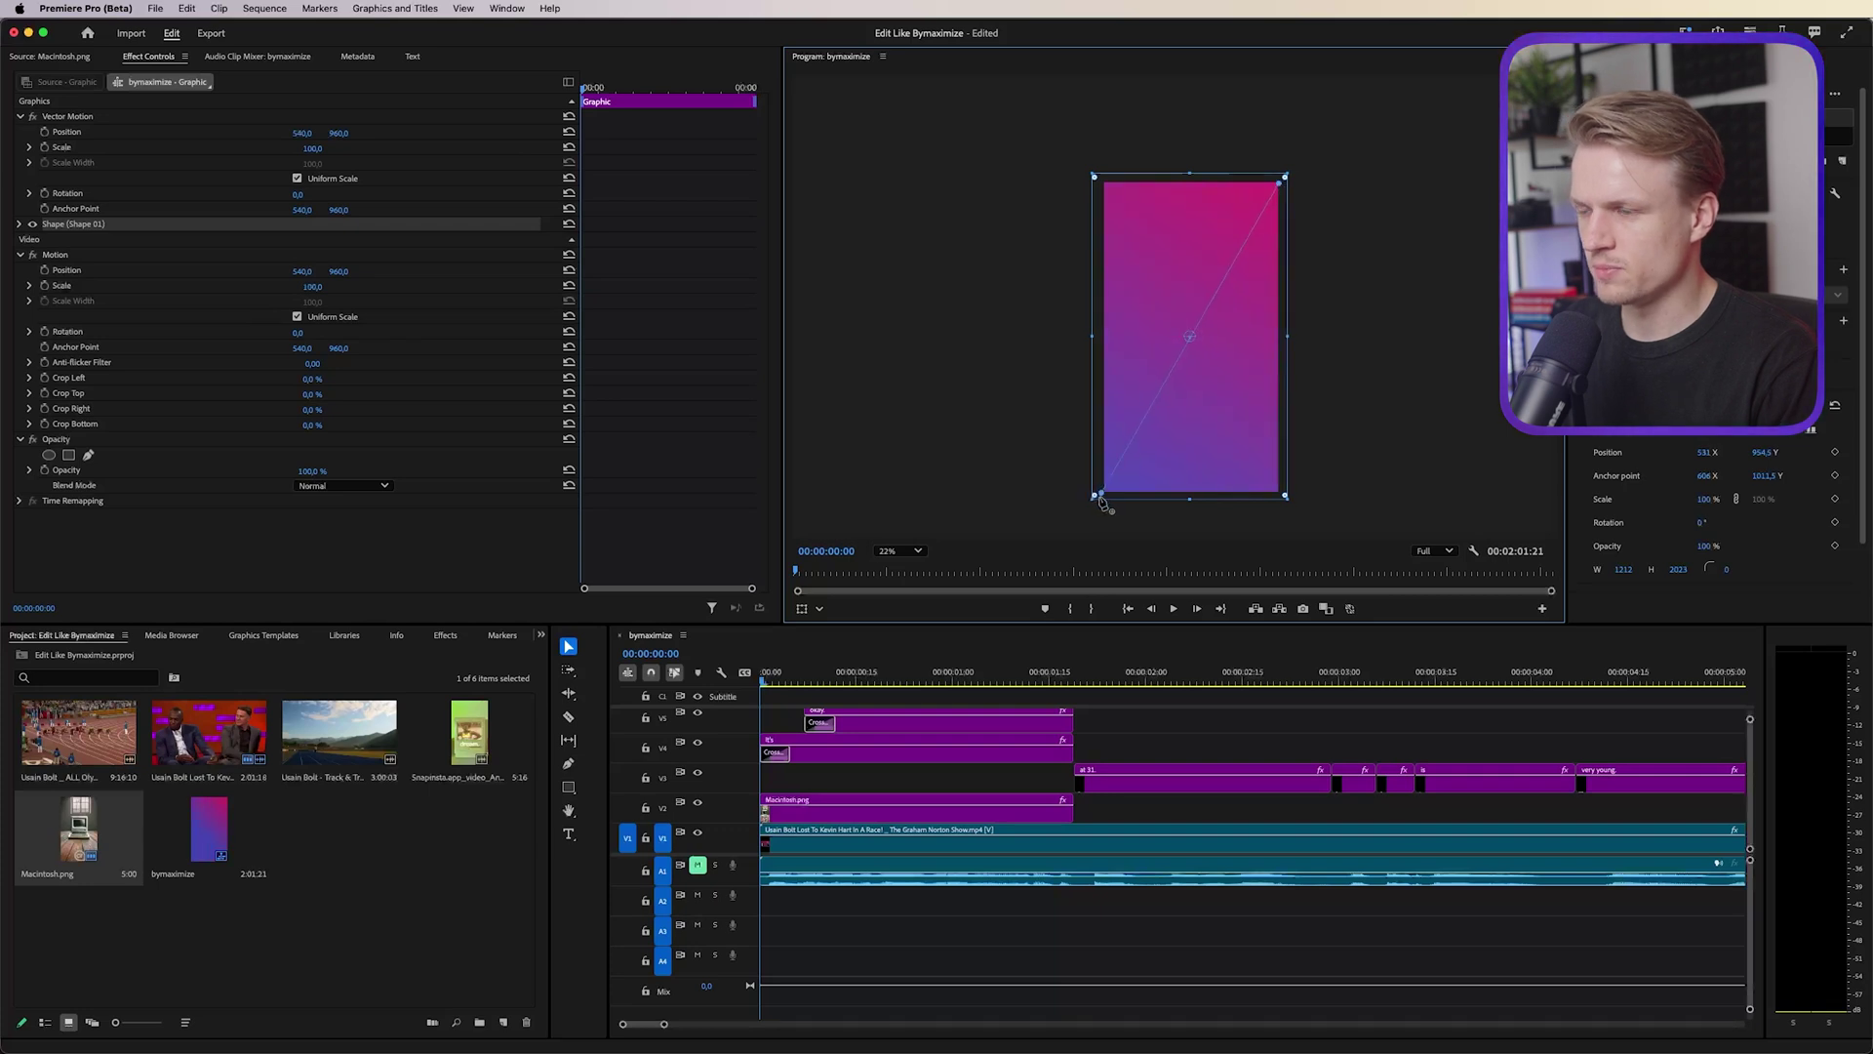
{"action": "left_click_drag", "start_coordinate": [1703, 546], "coordinate": [1635, 542]}
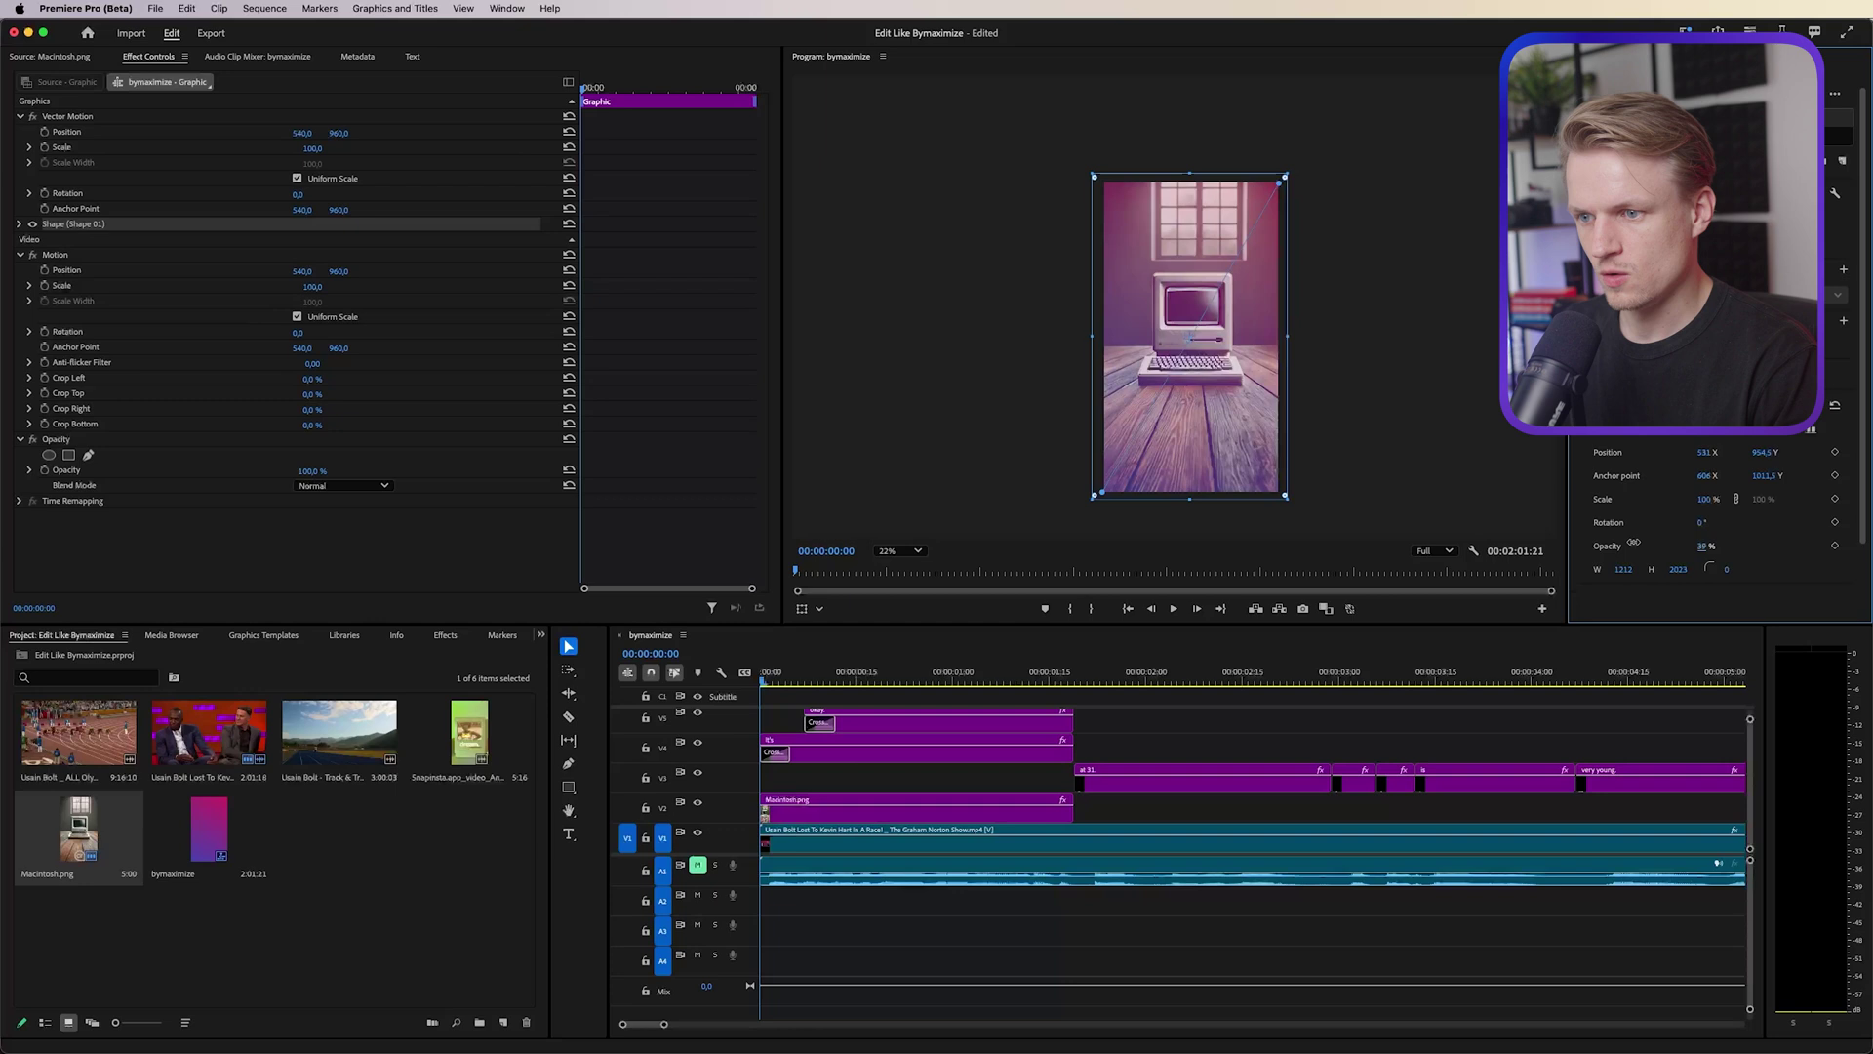
{"action": "left_click", "coordinate": [1703, 545]}
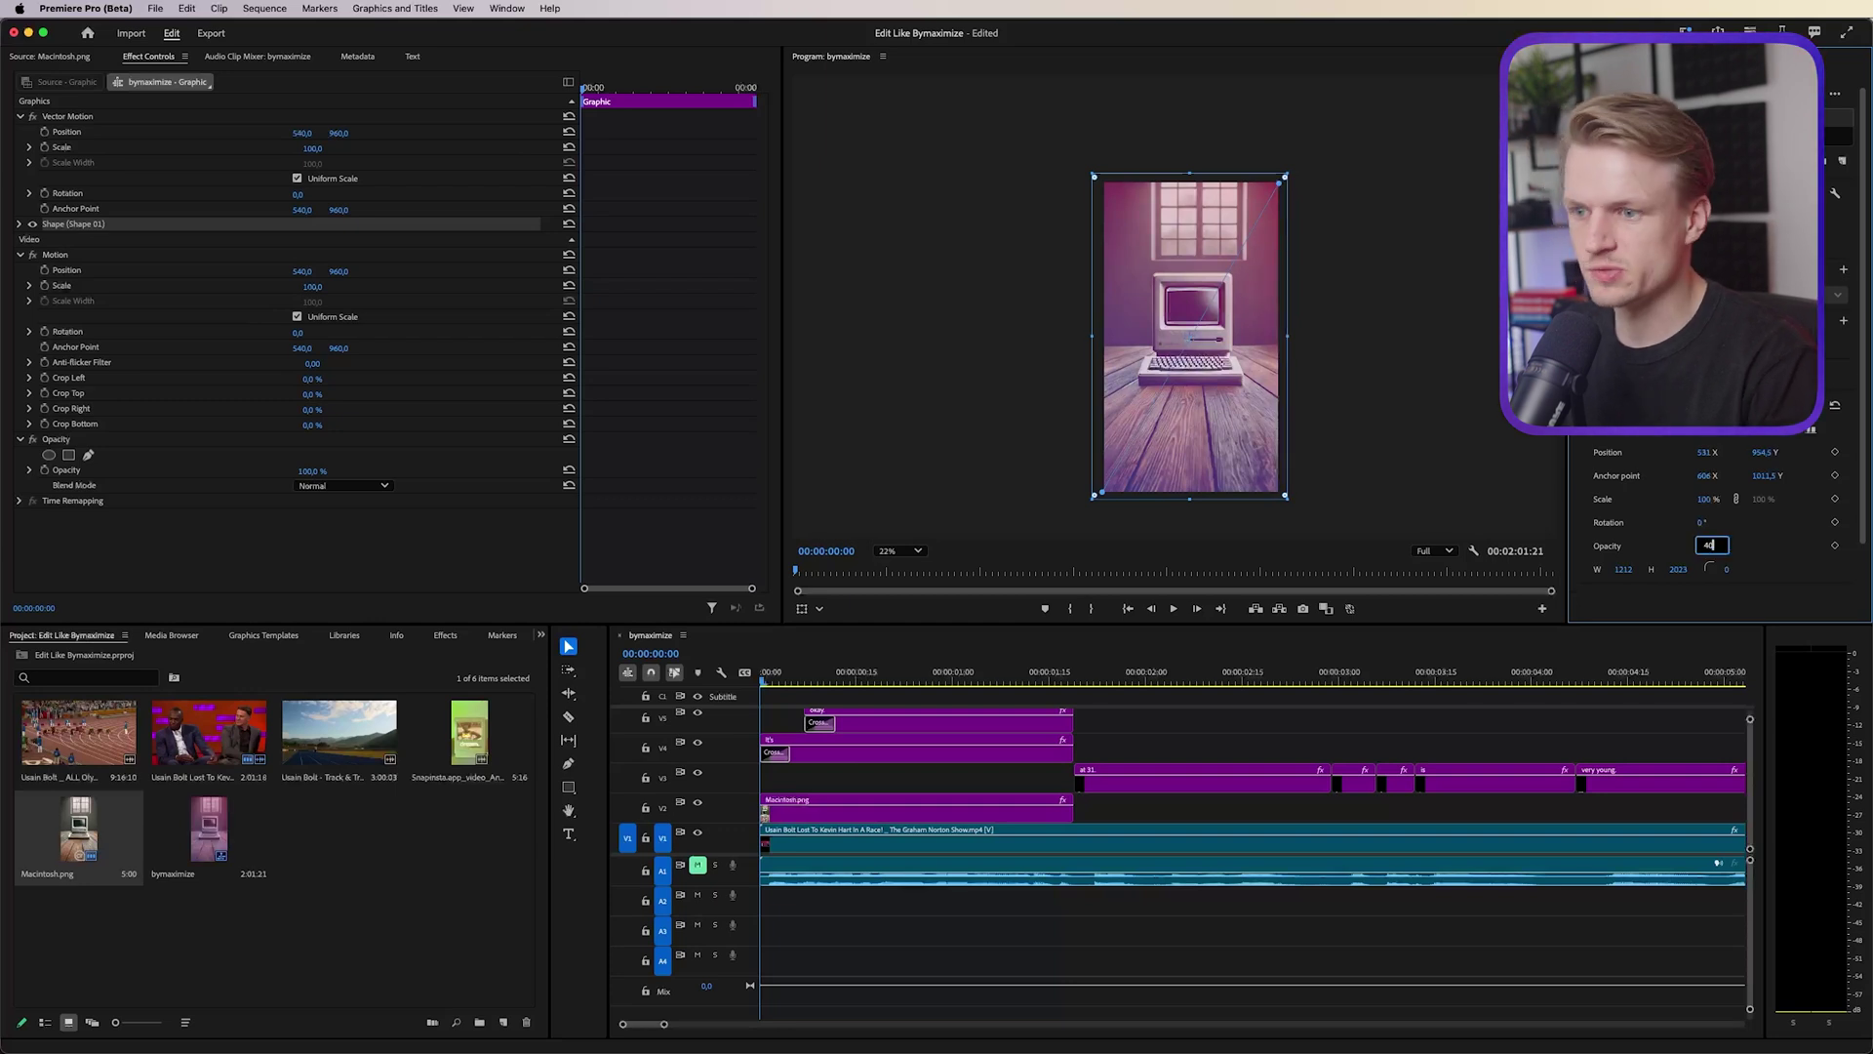
{"action": "key", "text": "Return"}
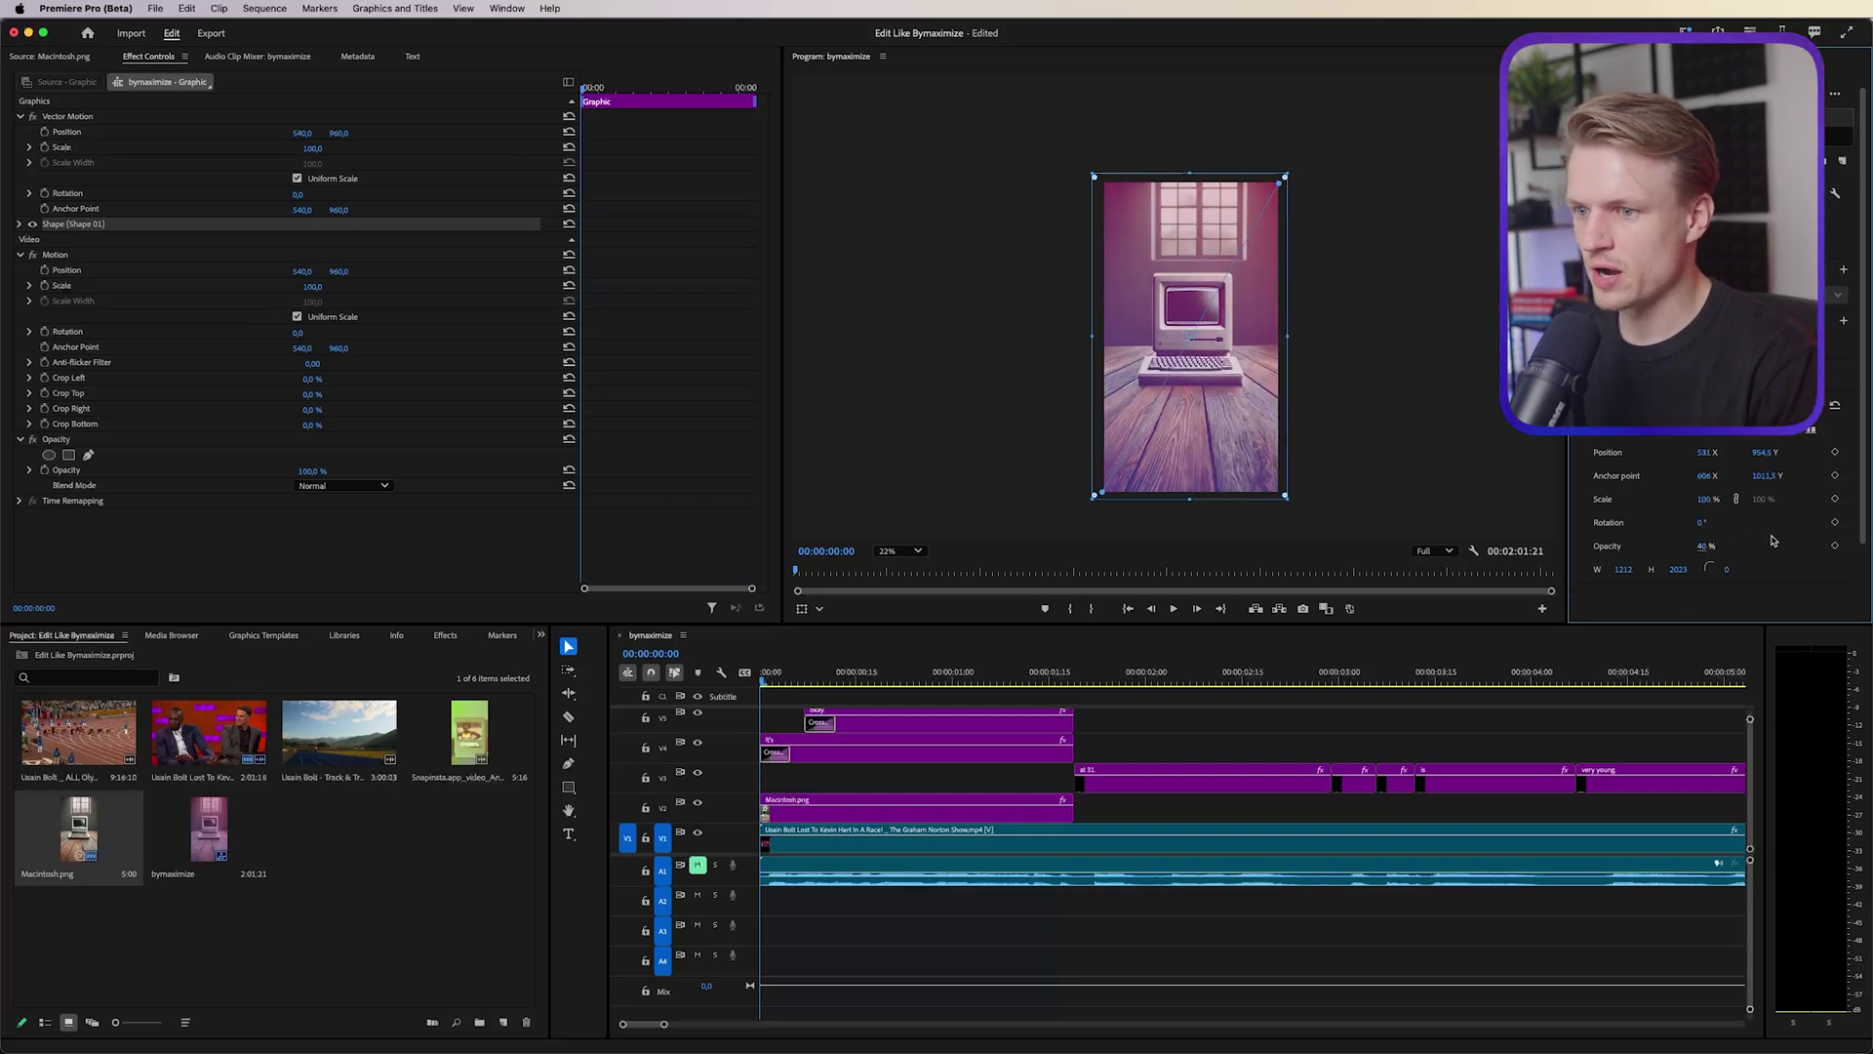
Step: Trim the Graphic clip to end with the intro clips and move it down to V3
{"action": "left_click", "coordinate": [1189, 728]}
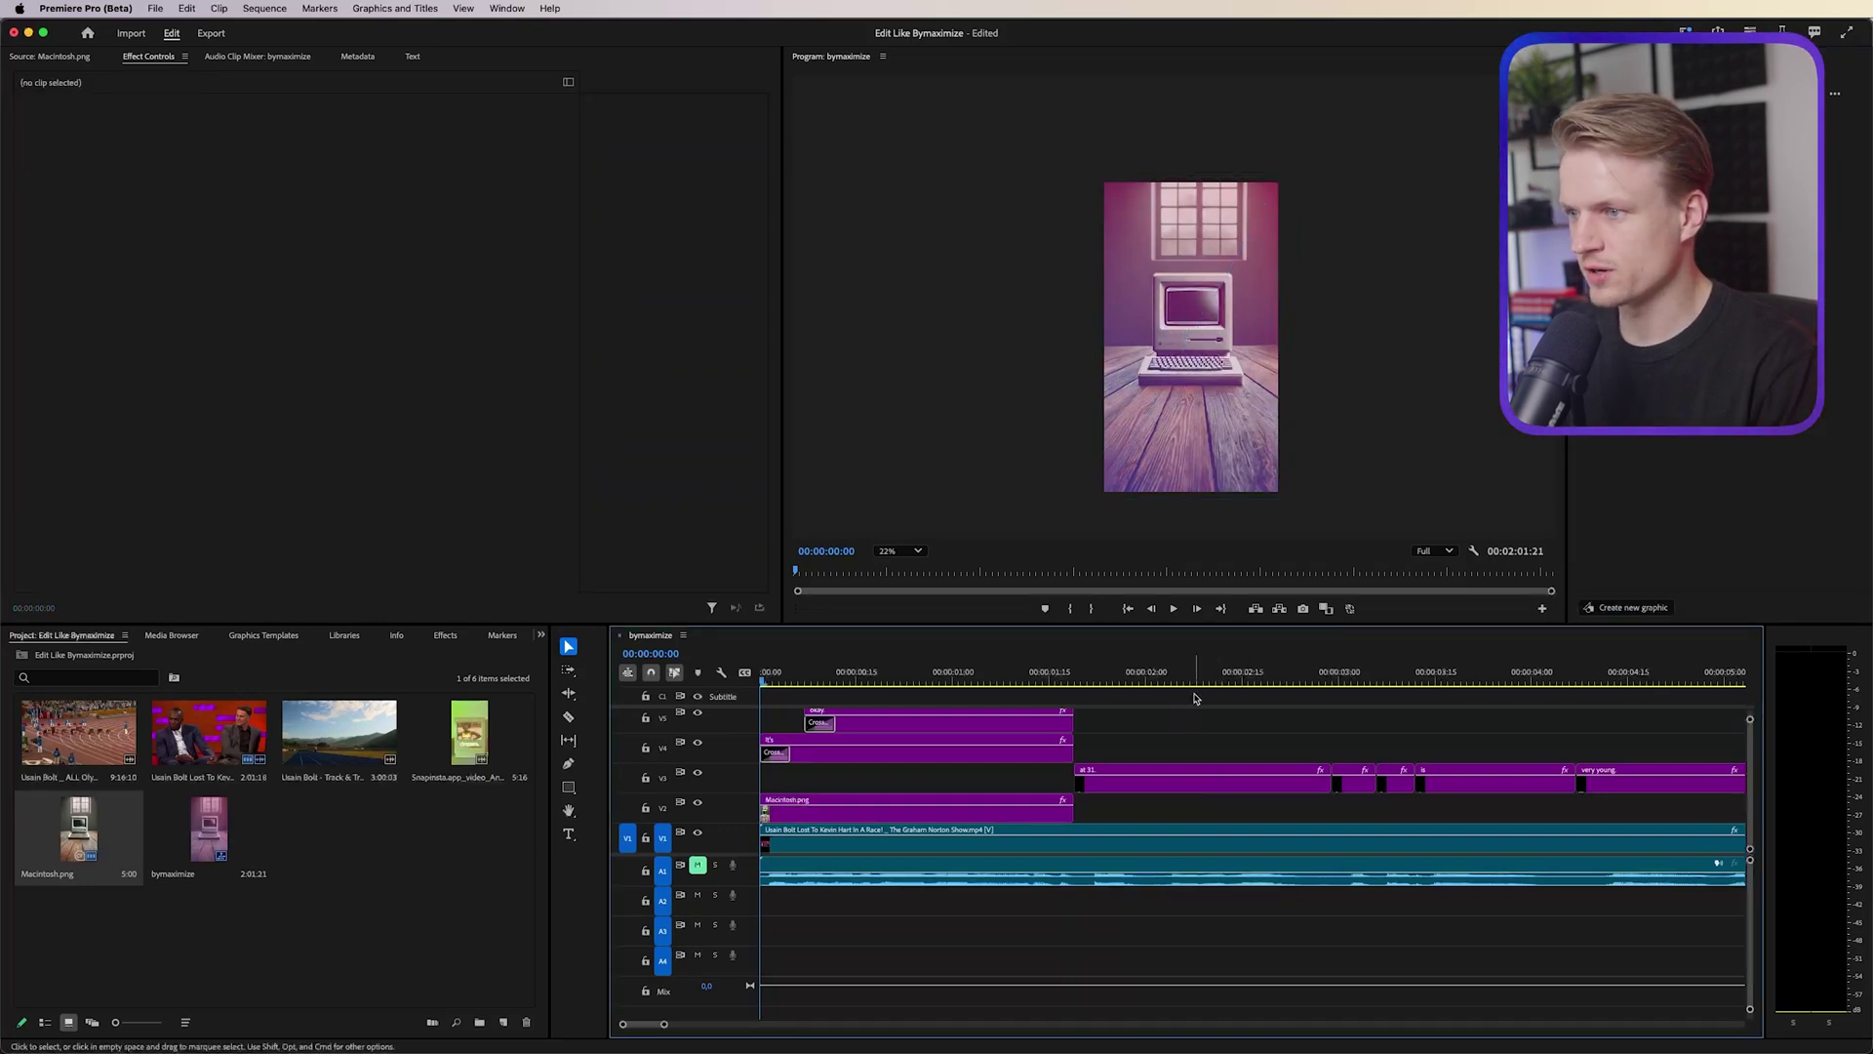
{"action": "scroll", "coordinate": [1051, 732], "scroll_direction": "up", "scroll_amount": 3}
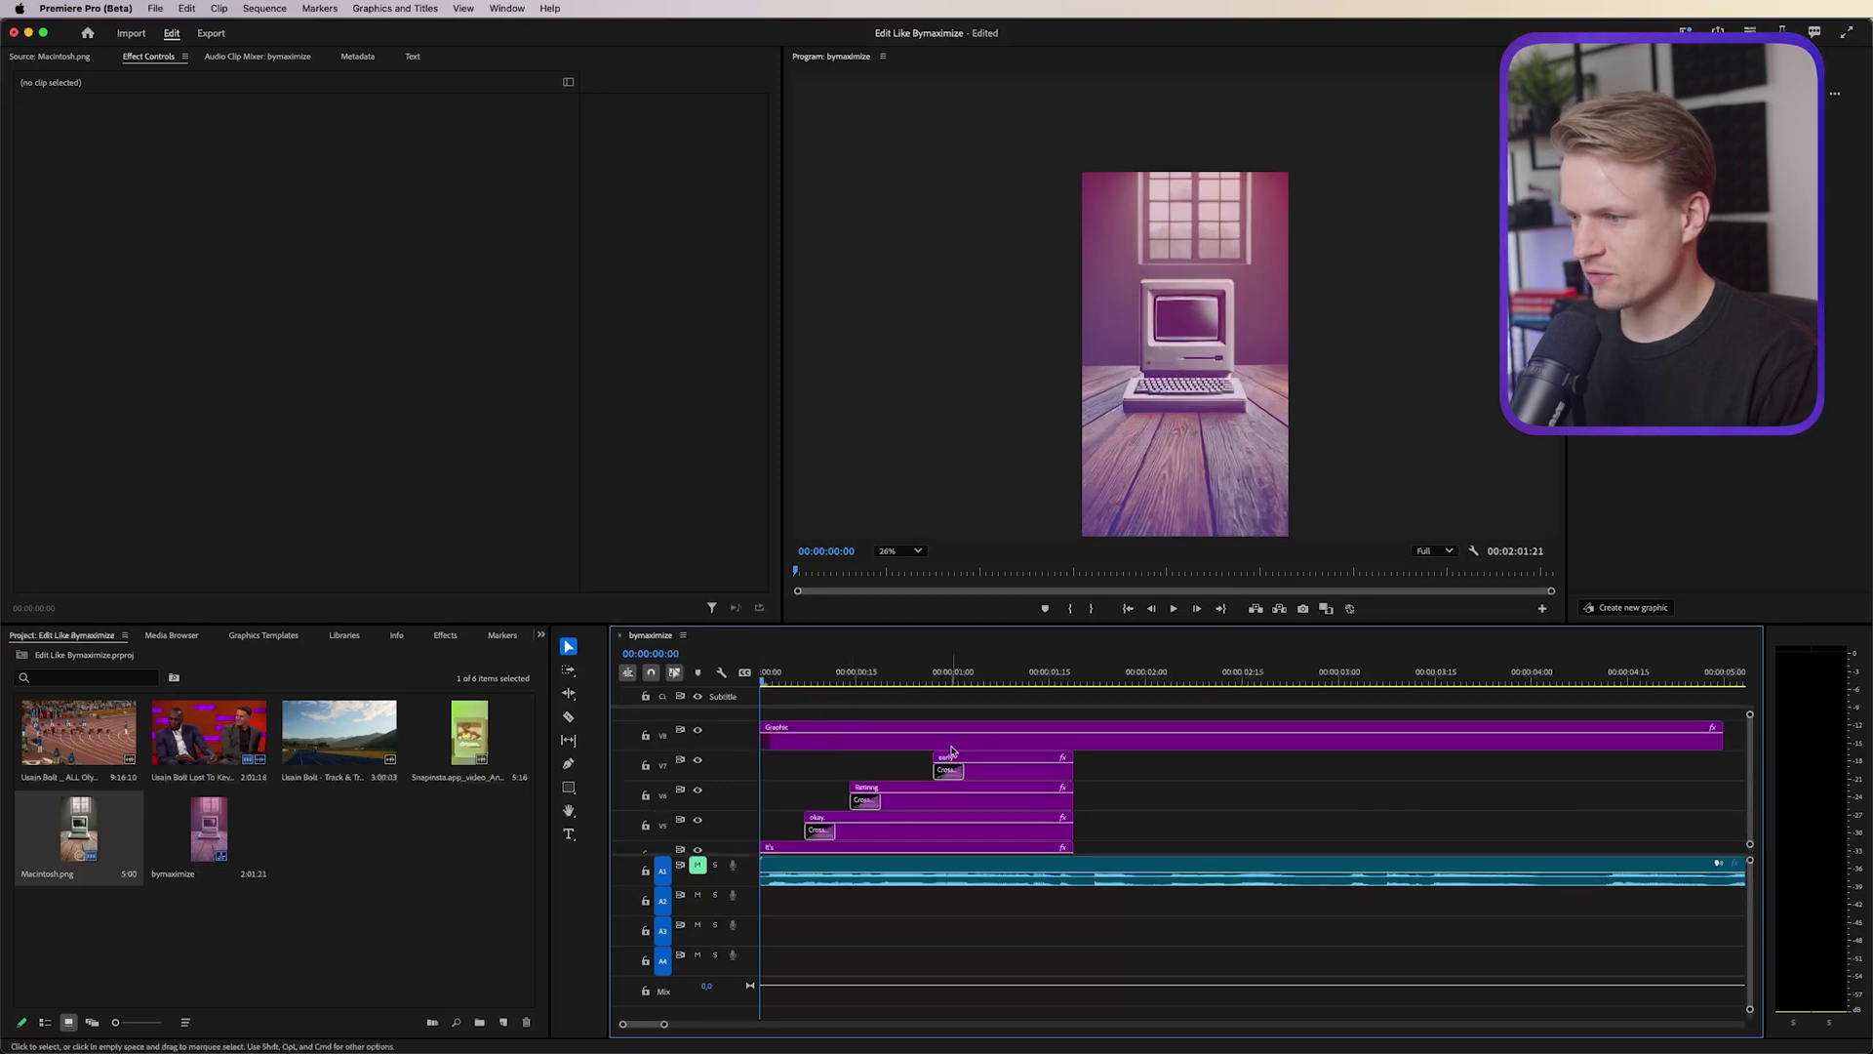
{"action": "left_click", "coordinate": [847, 727]}
{"action": "key", "text": "c"}
{"action": "left_click", "coordinate": [1073, 736]}
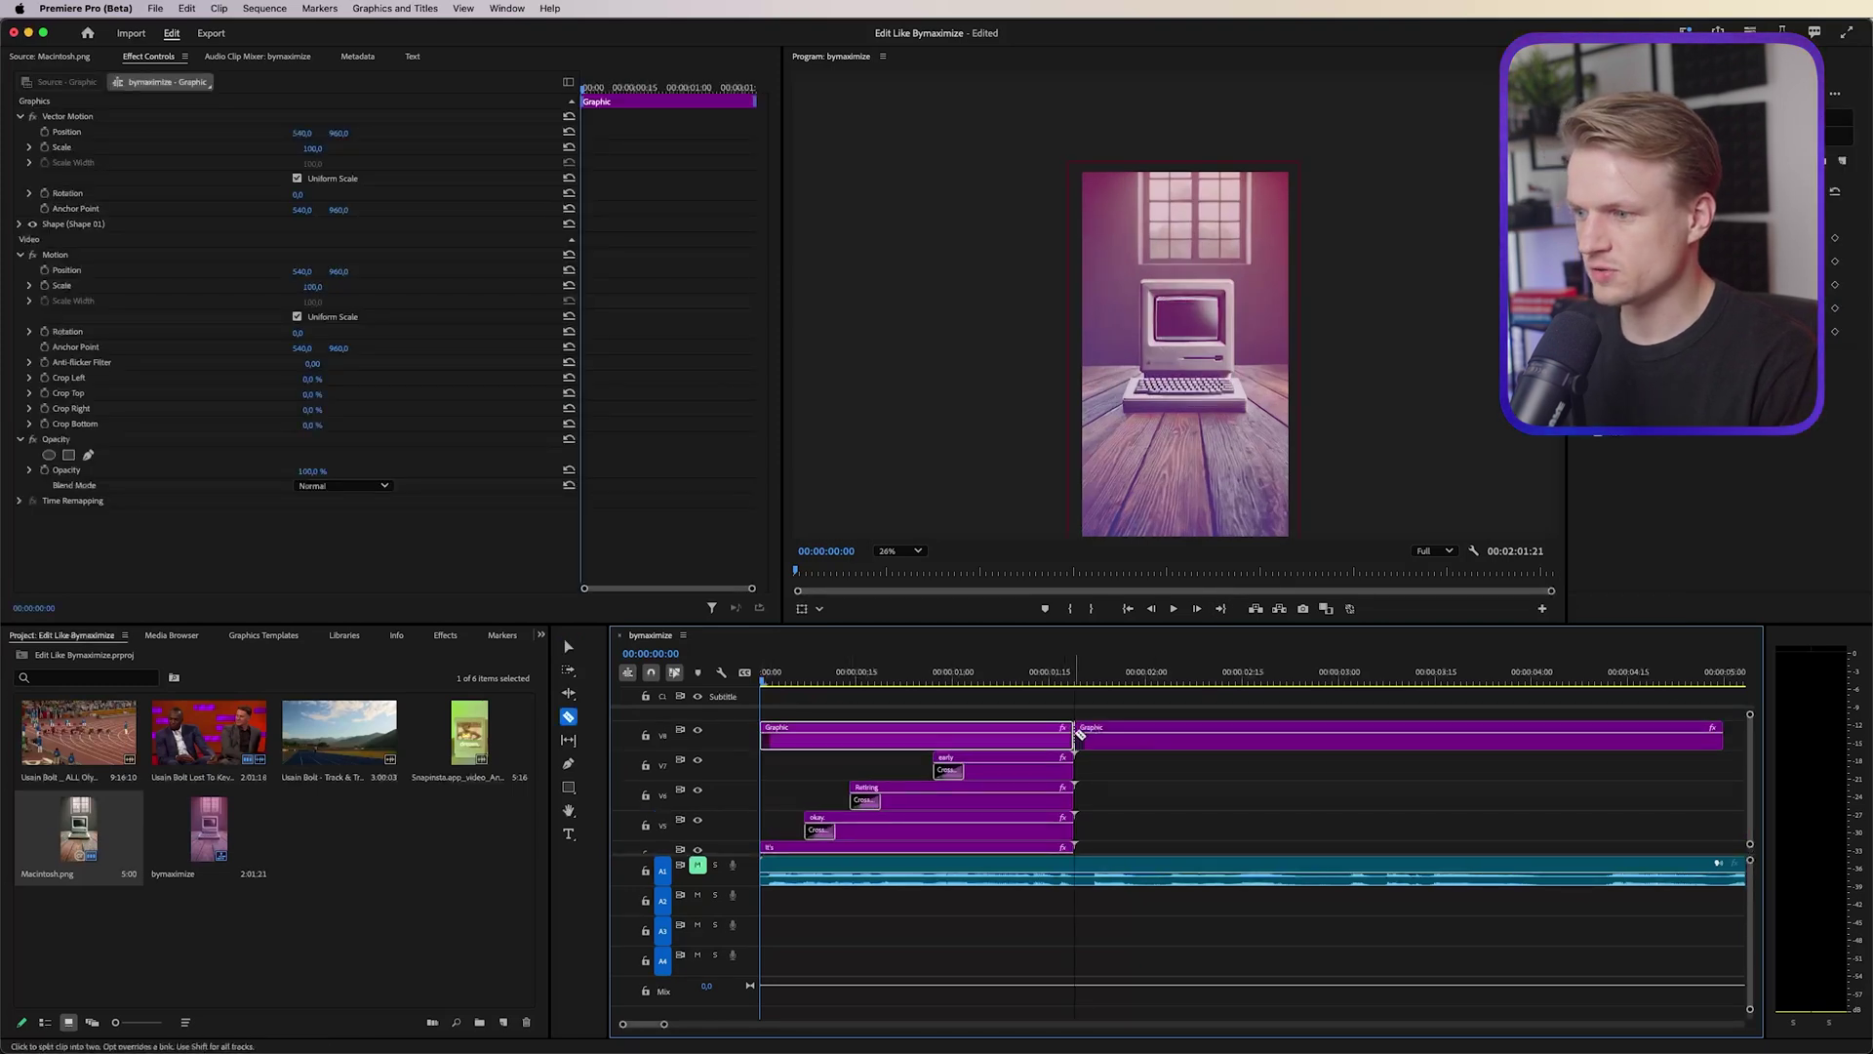
{"action": "key", "text": "v"}
{"action": "left_click", "coordinate": [1136, 745]}
{"action": "key", "text": "Delete"}
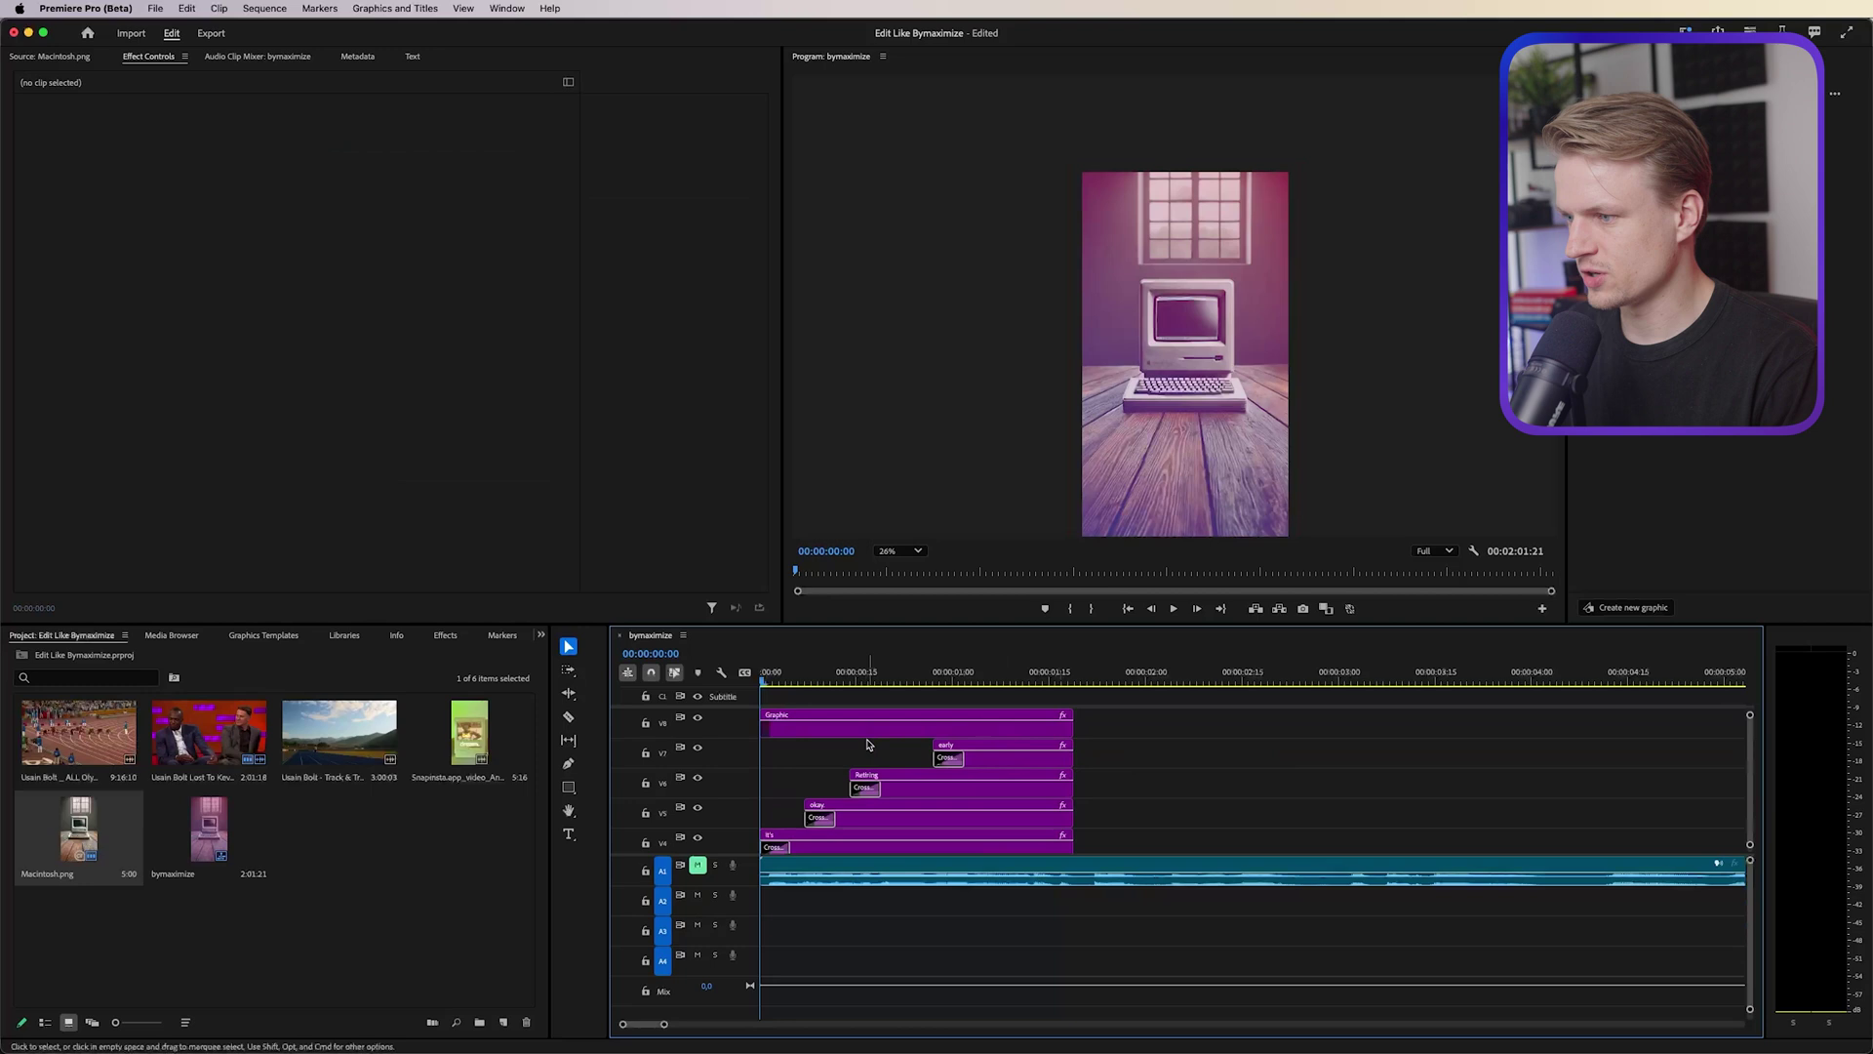
{"action": "left_click_drag", "start_coordinate": [876, 746], "coordinate": [856, 780]}
Step: Create a new 1080x1920 adjustment layer in the Project panel
{"action": "scroll", "coordinate": [841, 798], "scroll_direction": "up", "scroll_amount": 4}
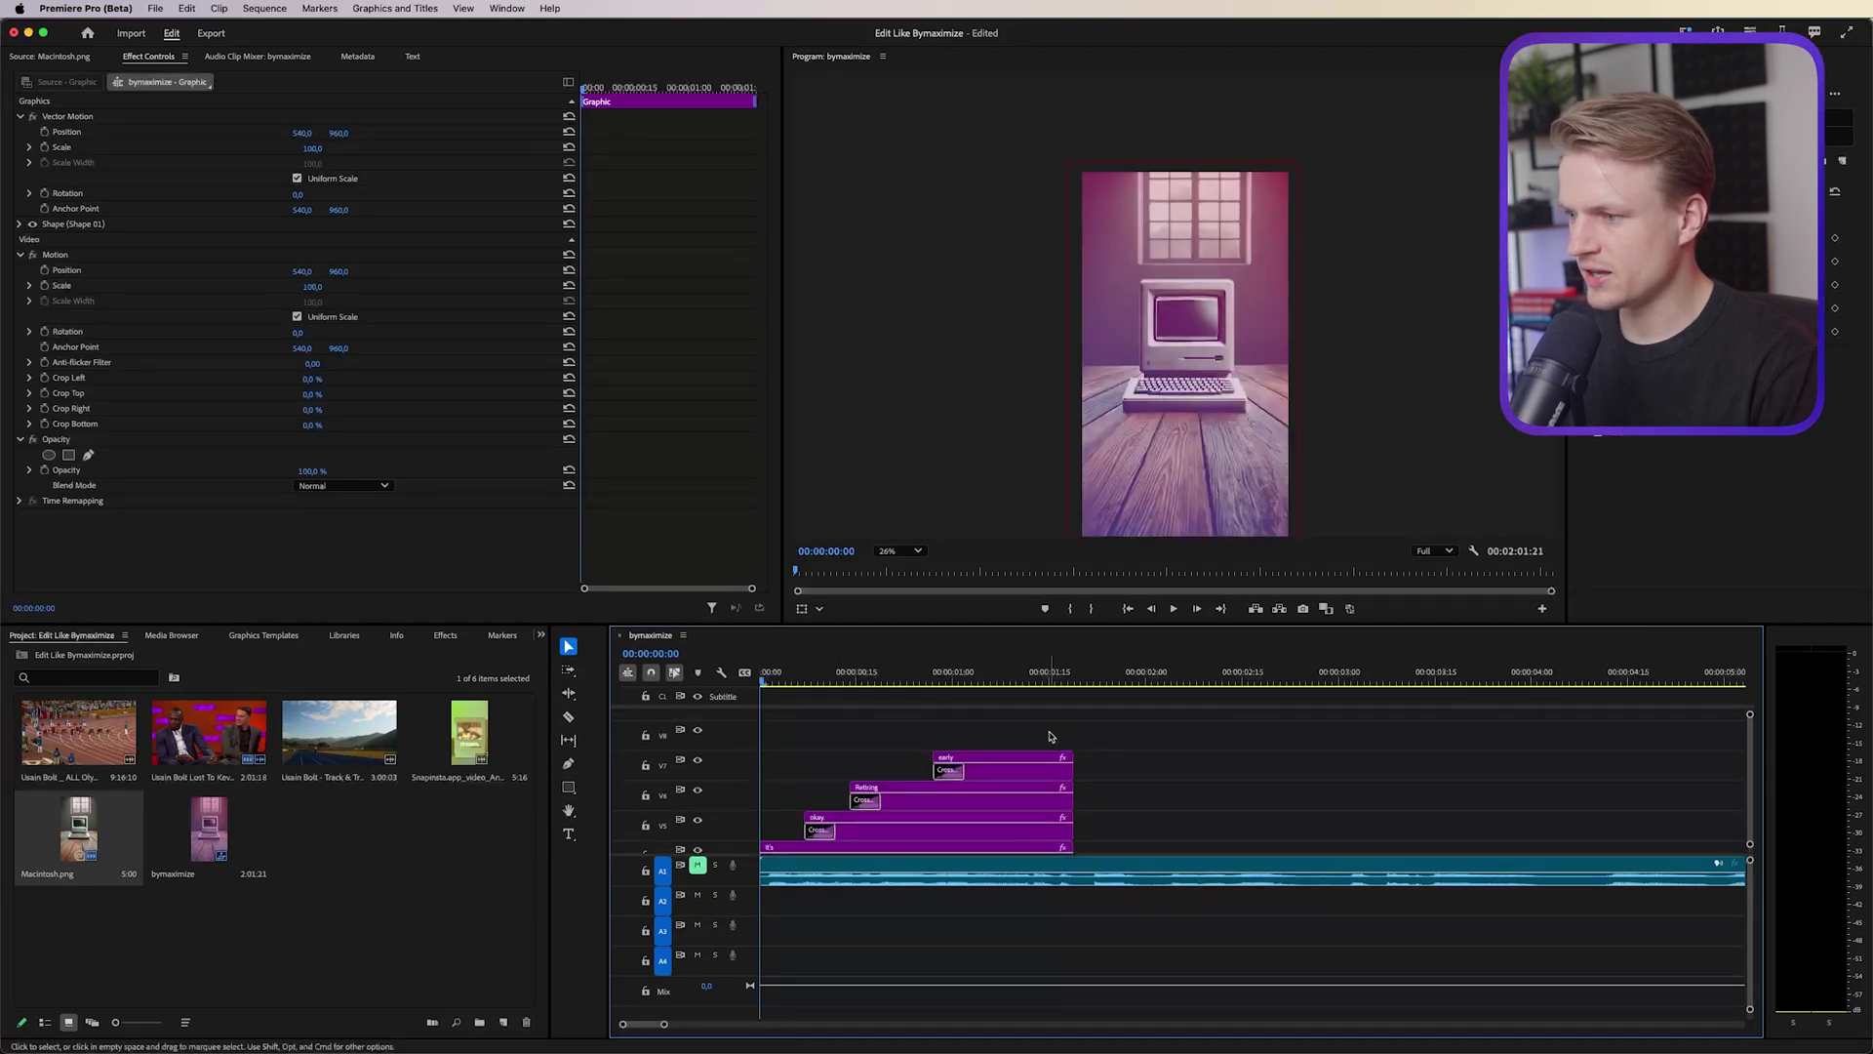
{"action": "left_click_drag", "start_coordinate": [1048, 727], "coordinate": [829, 832]}
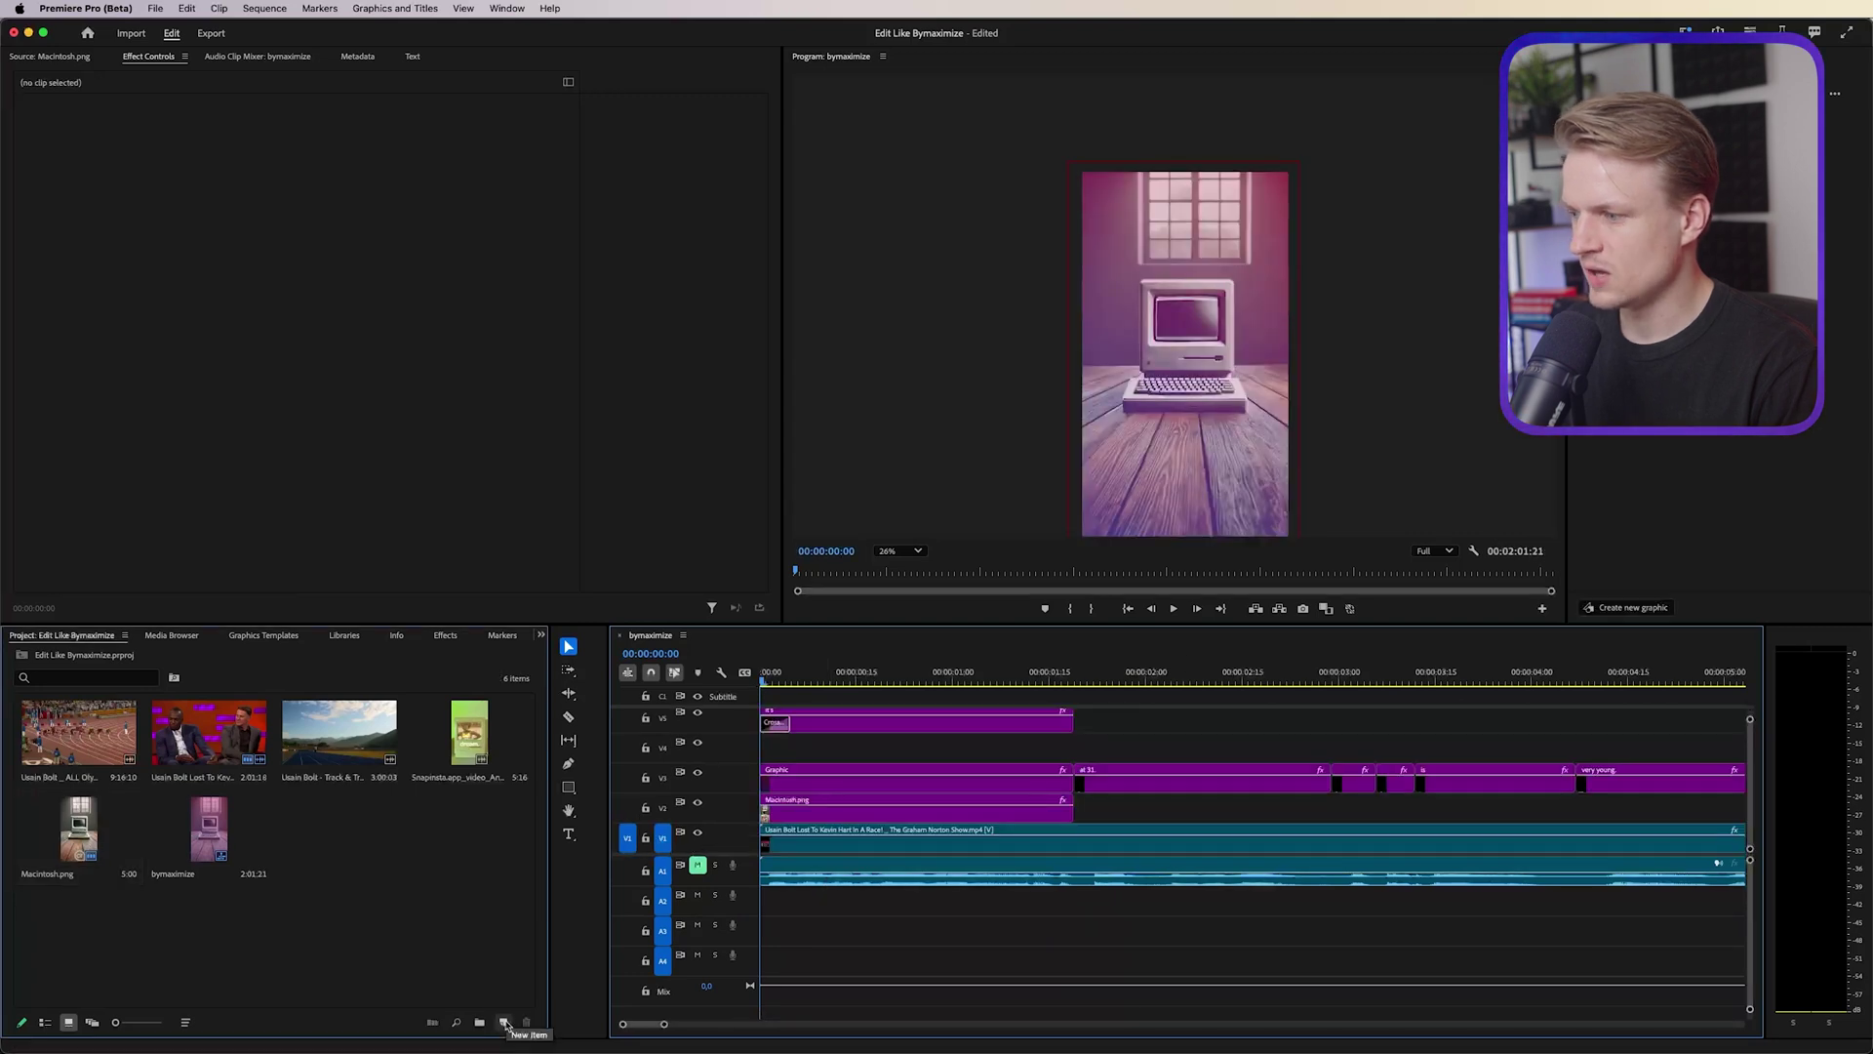
{"action": "left_click", "coordinate": [505, 1022]}
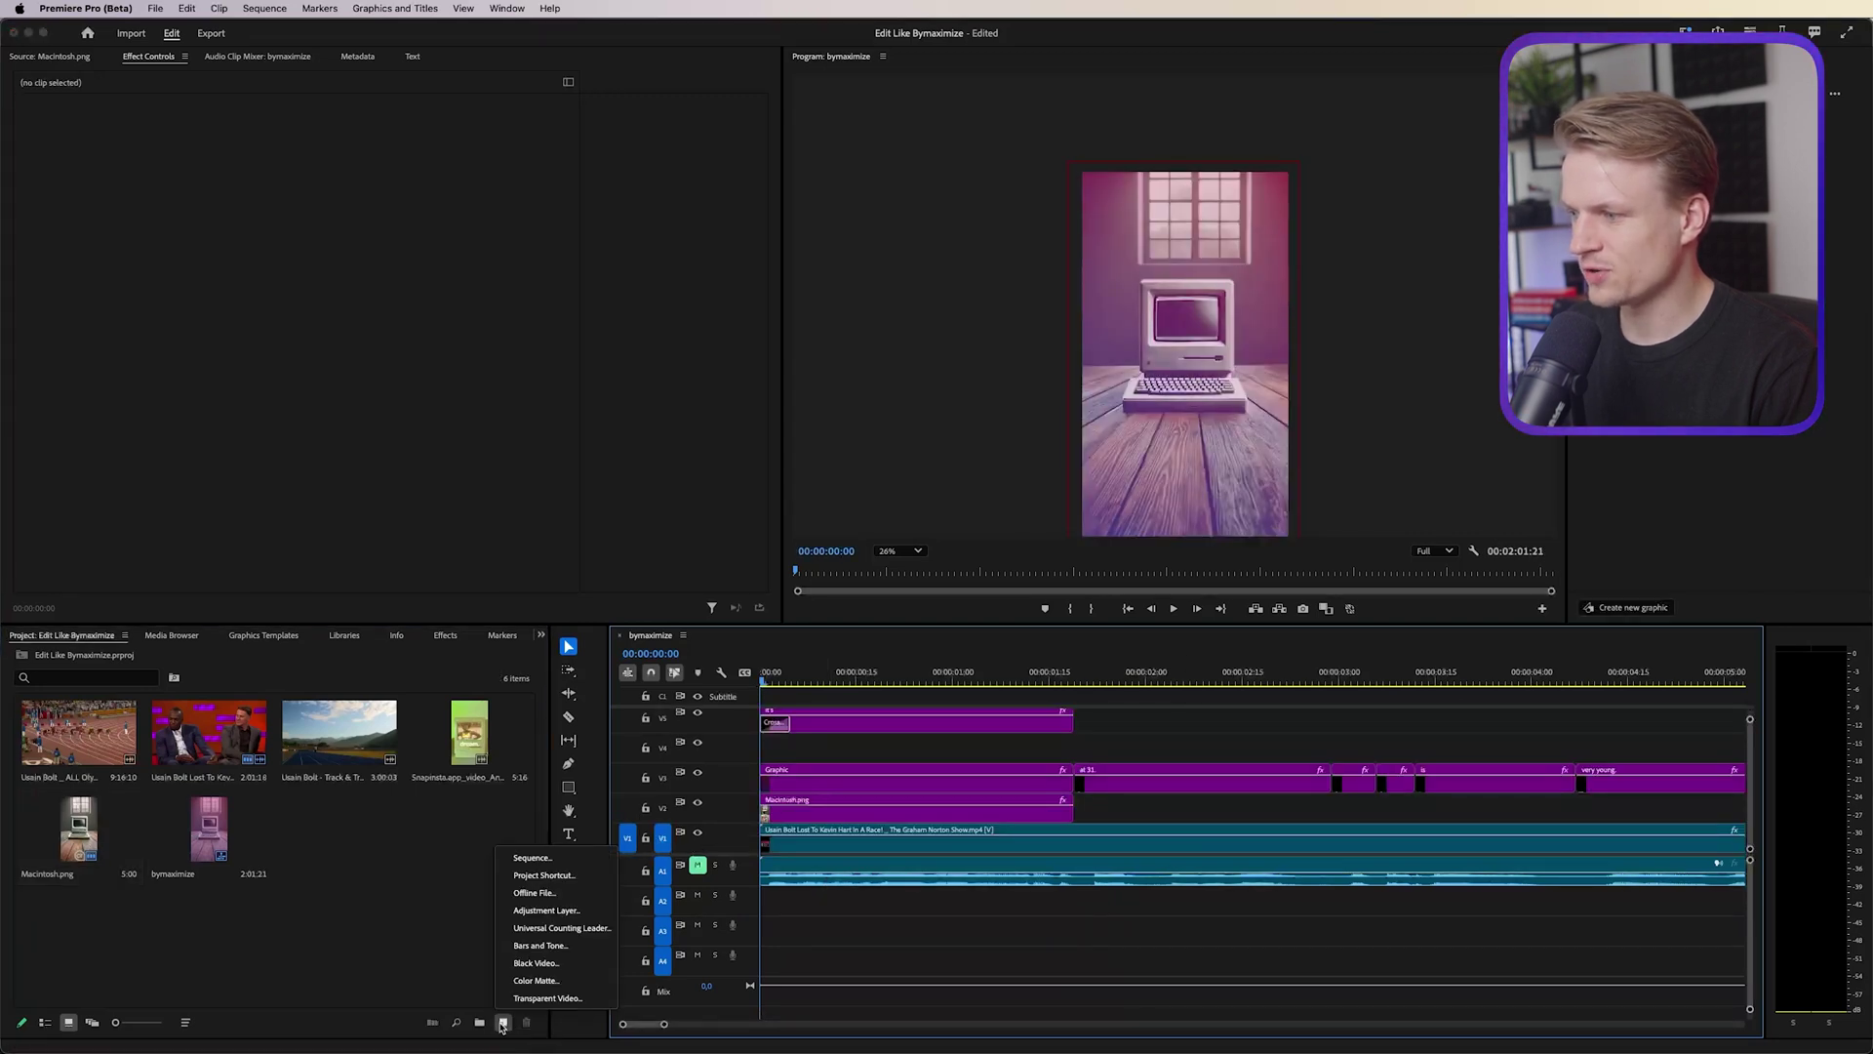
{"action": "left_click", "coordinate": [557, 911]}
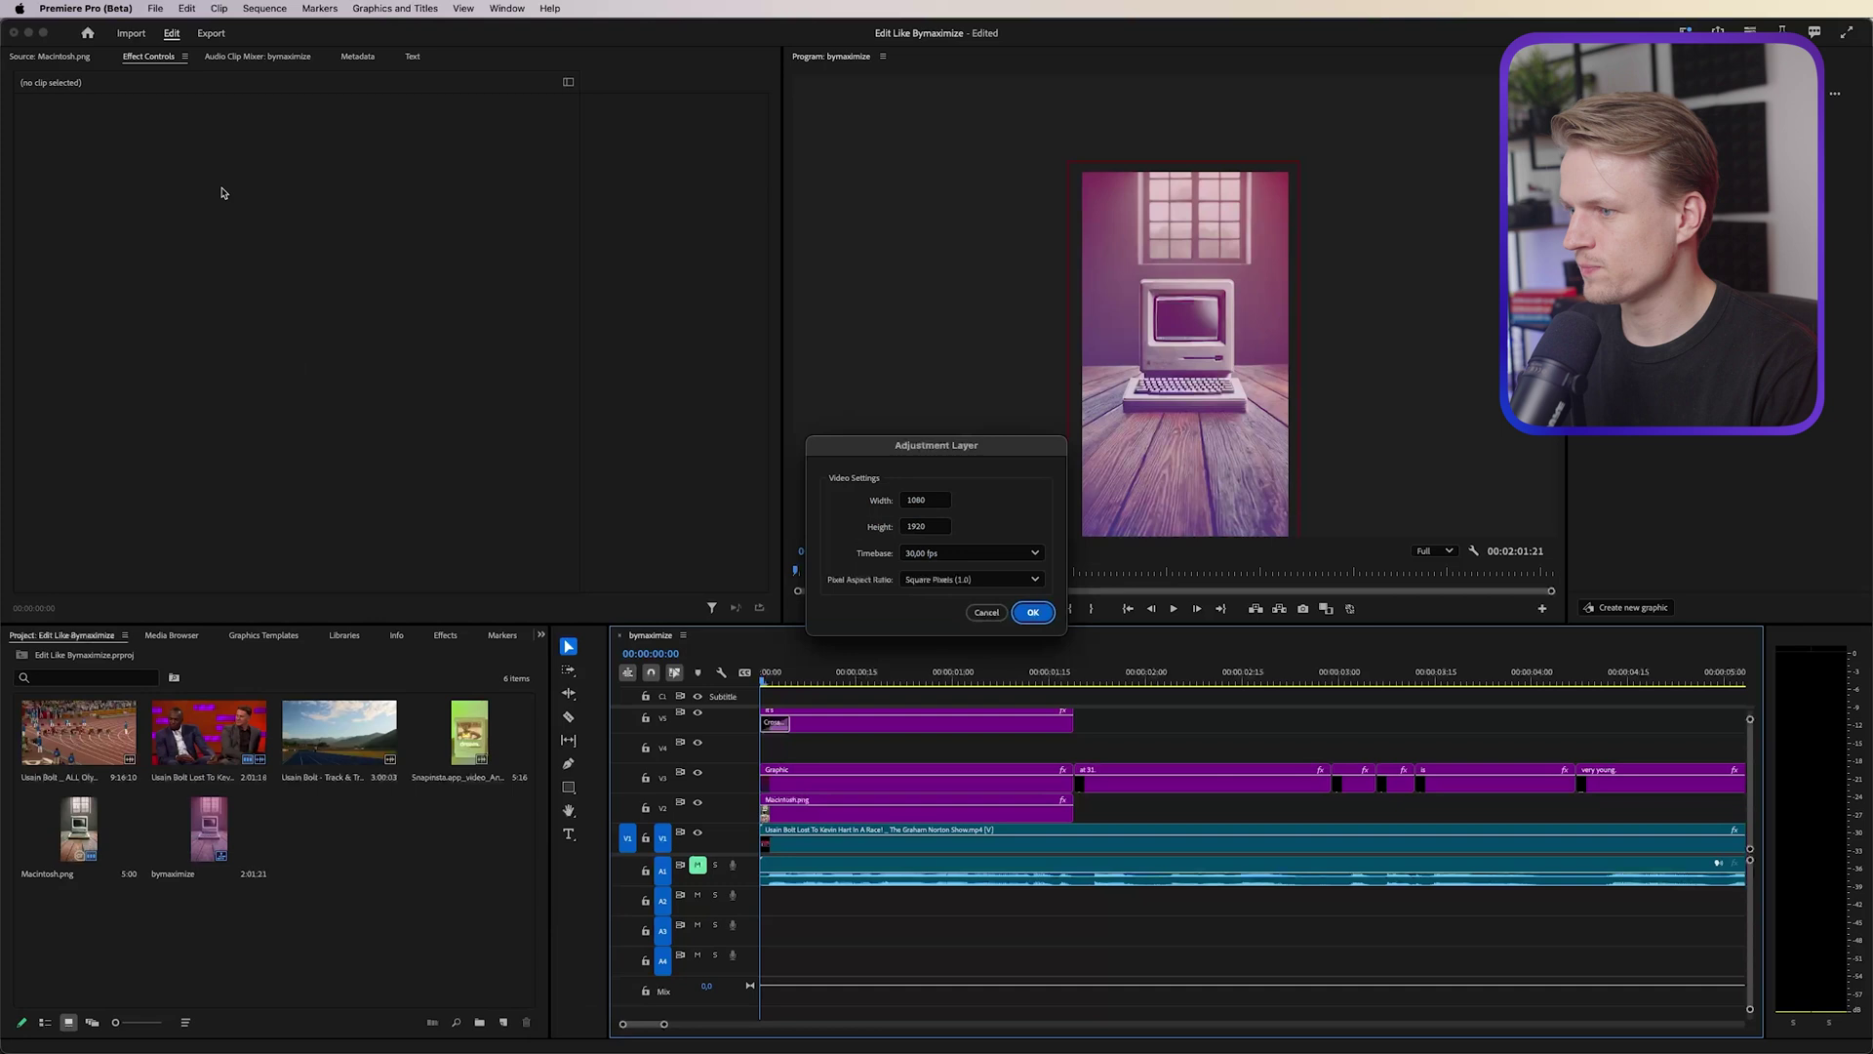
{"action": "left_click", "coordinate": [1033, 612]}
Step: Place the adjustment layer on V4 from 0:00 and trim it to end with the Macintosh clip
{"action": "left_click_drag", "start_coordinate": [340, 830], "coordinate": [1040, 754]}
{"action": "key", "text": "c"}
{"action": "left_click", "coordinate": [1074, 750]}
{"action": "key", "text": "v"}
{"action": "left_click", "coordinate": [1110, 754]}
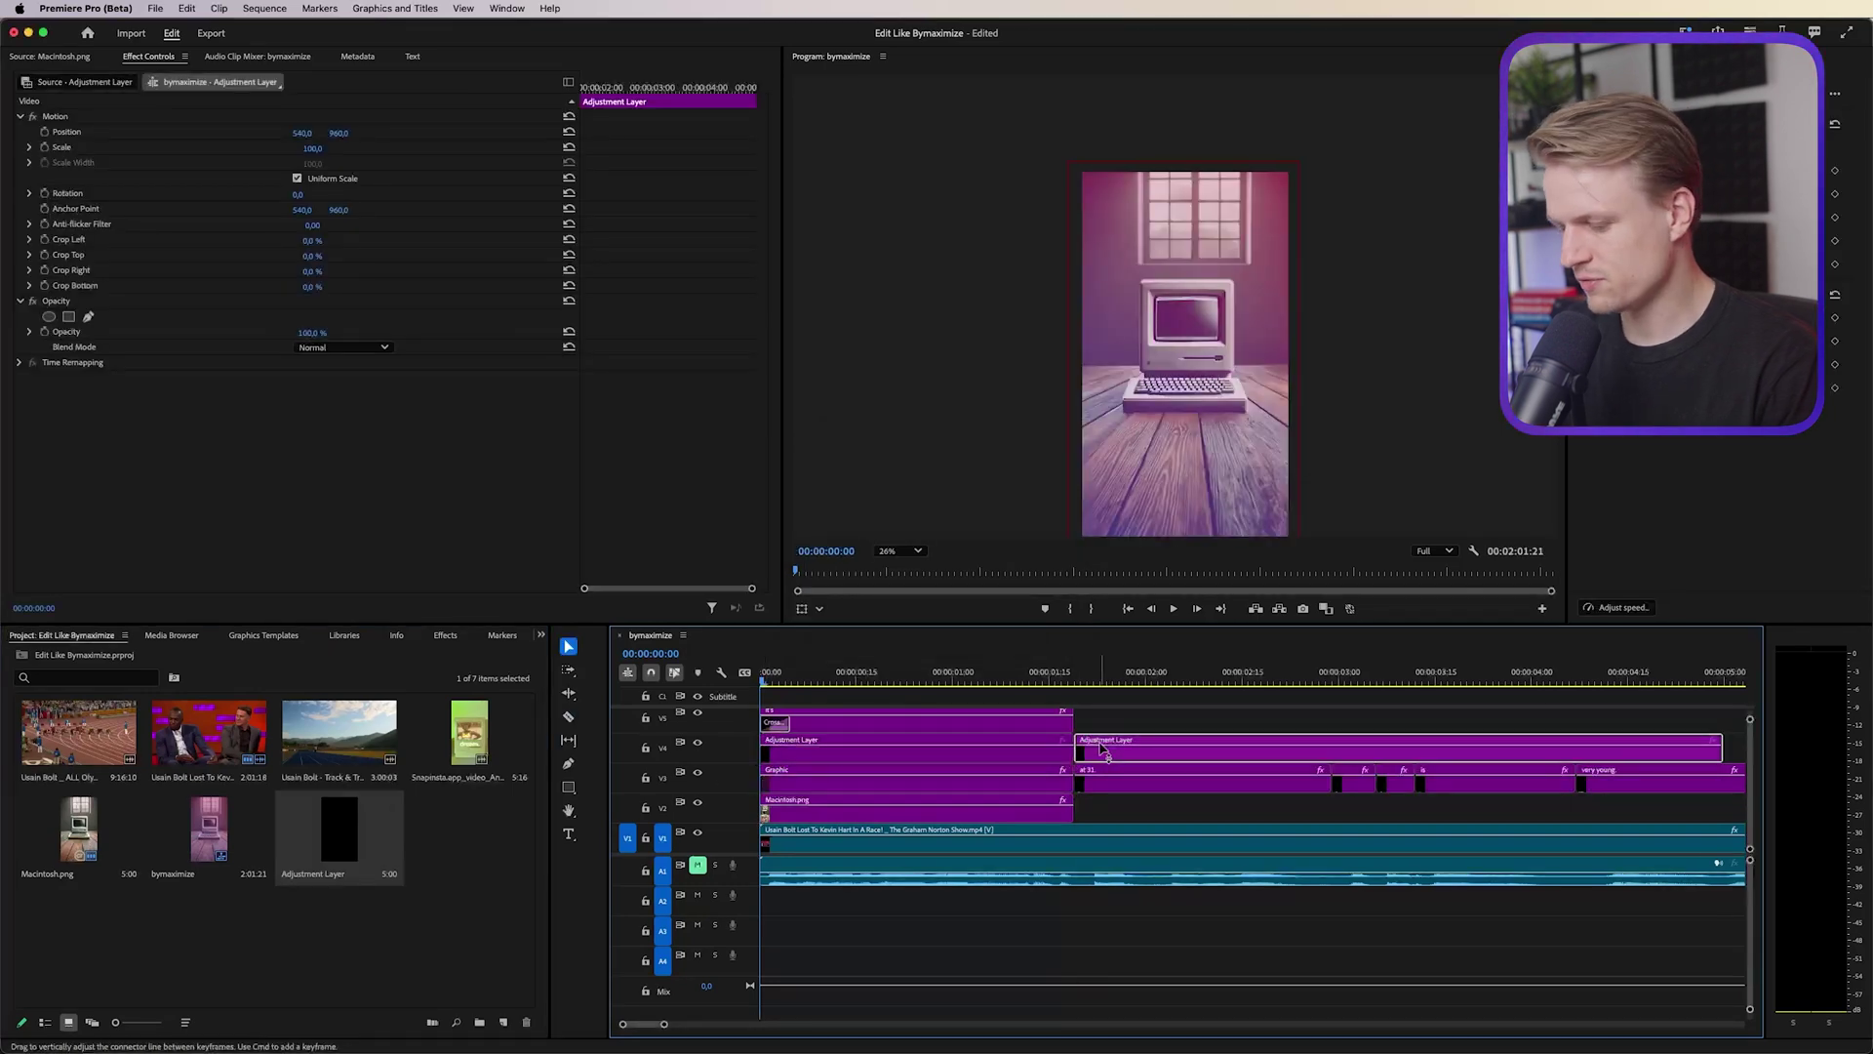
{"action": "key", "text": "Delete"}
{"action": "left_click", "coordinate": [984, 751]}
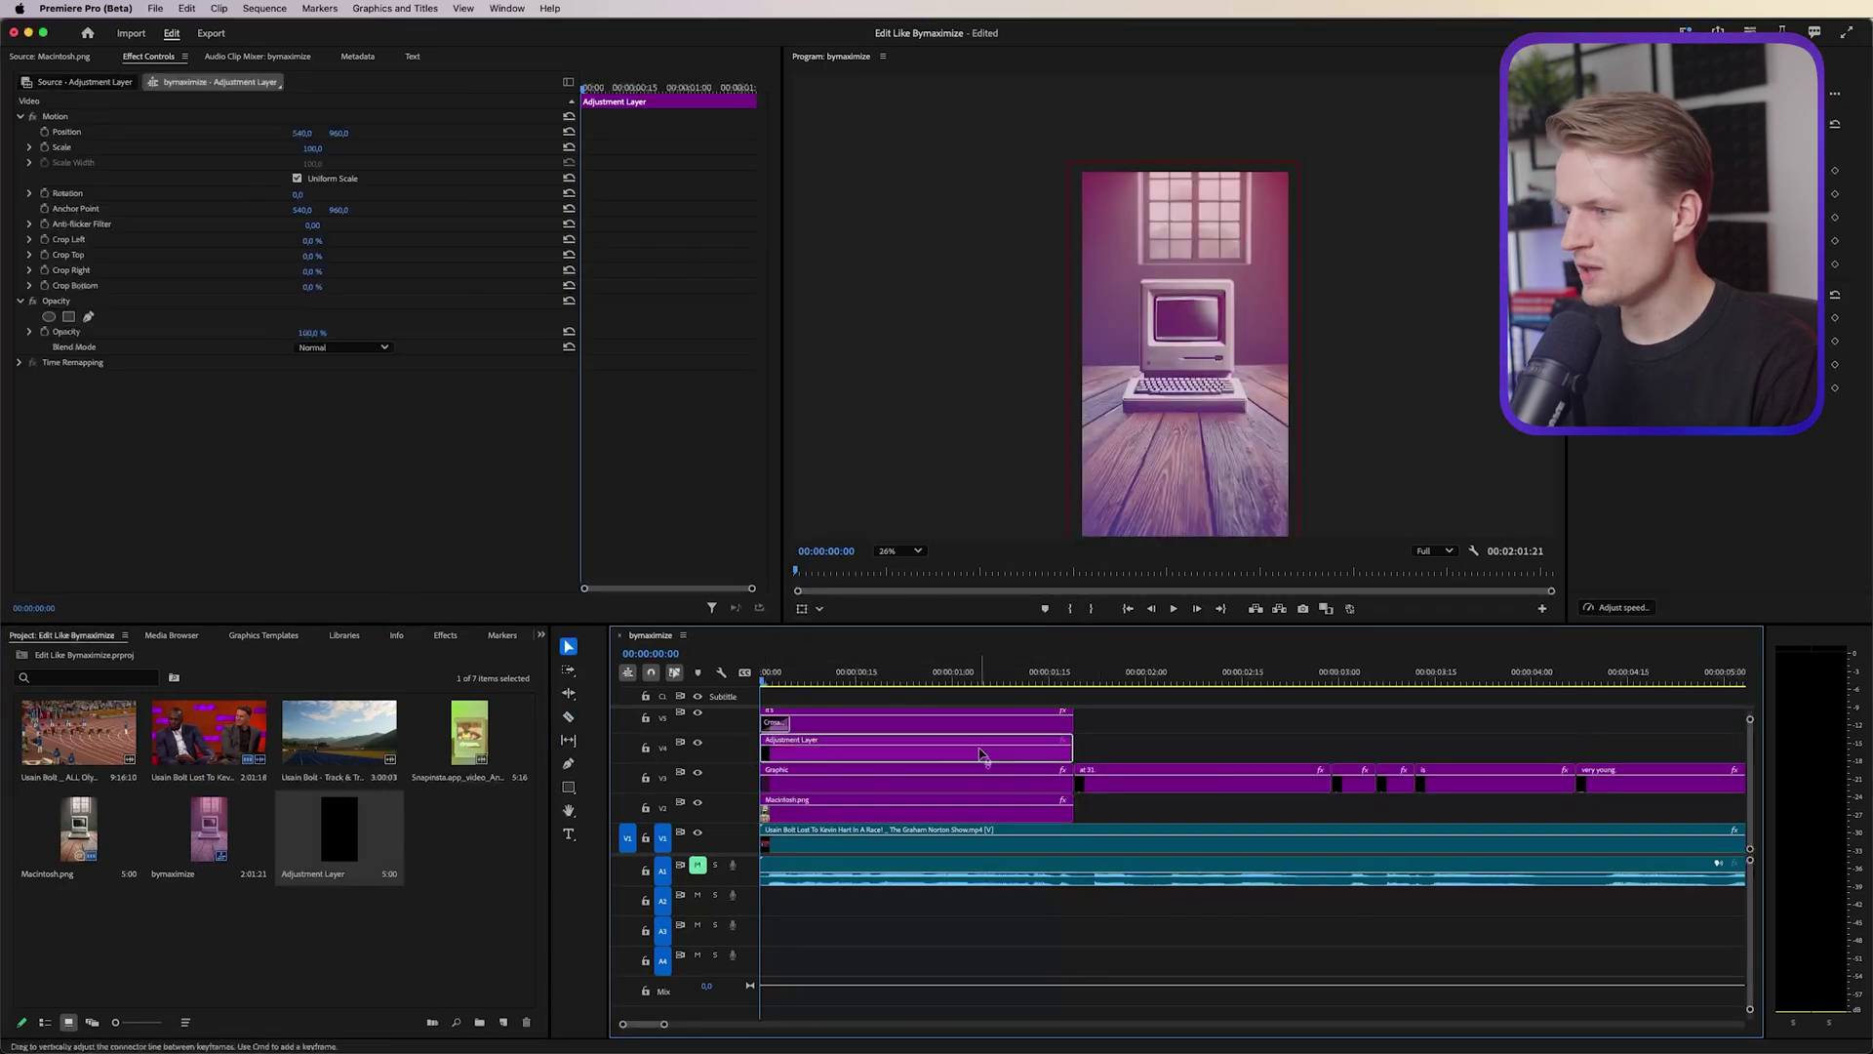
{"action": "left_click", "coordinate": [441, 634]}
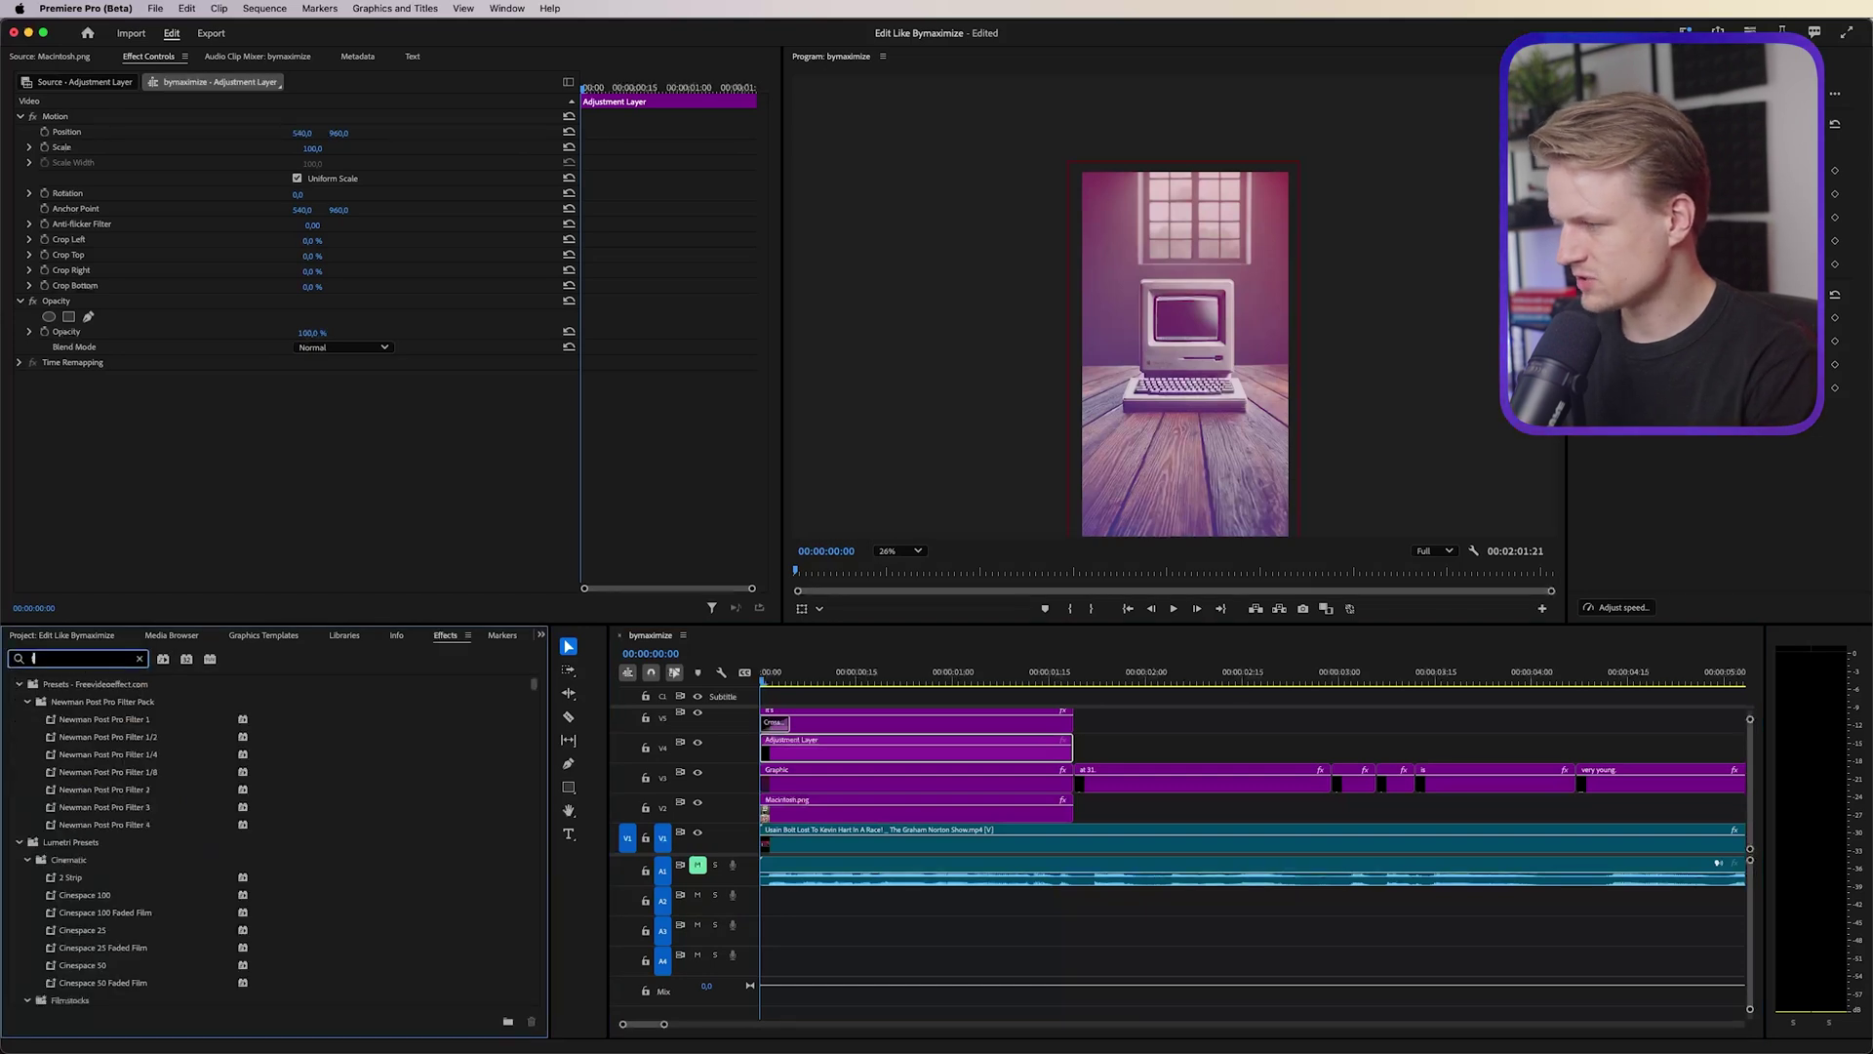
Step: Apply Transform to the adjustment layer and keyframe Scale from 100 to about 140 at the intro's end
{"action": "type", "text": "trans"}
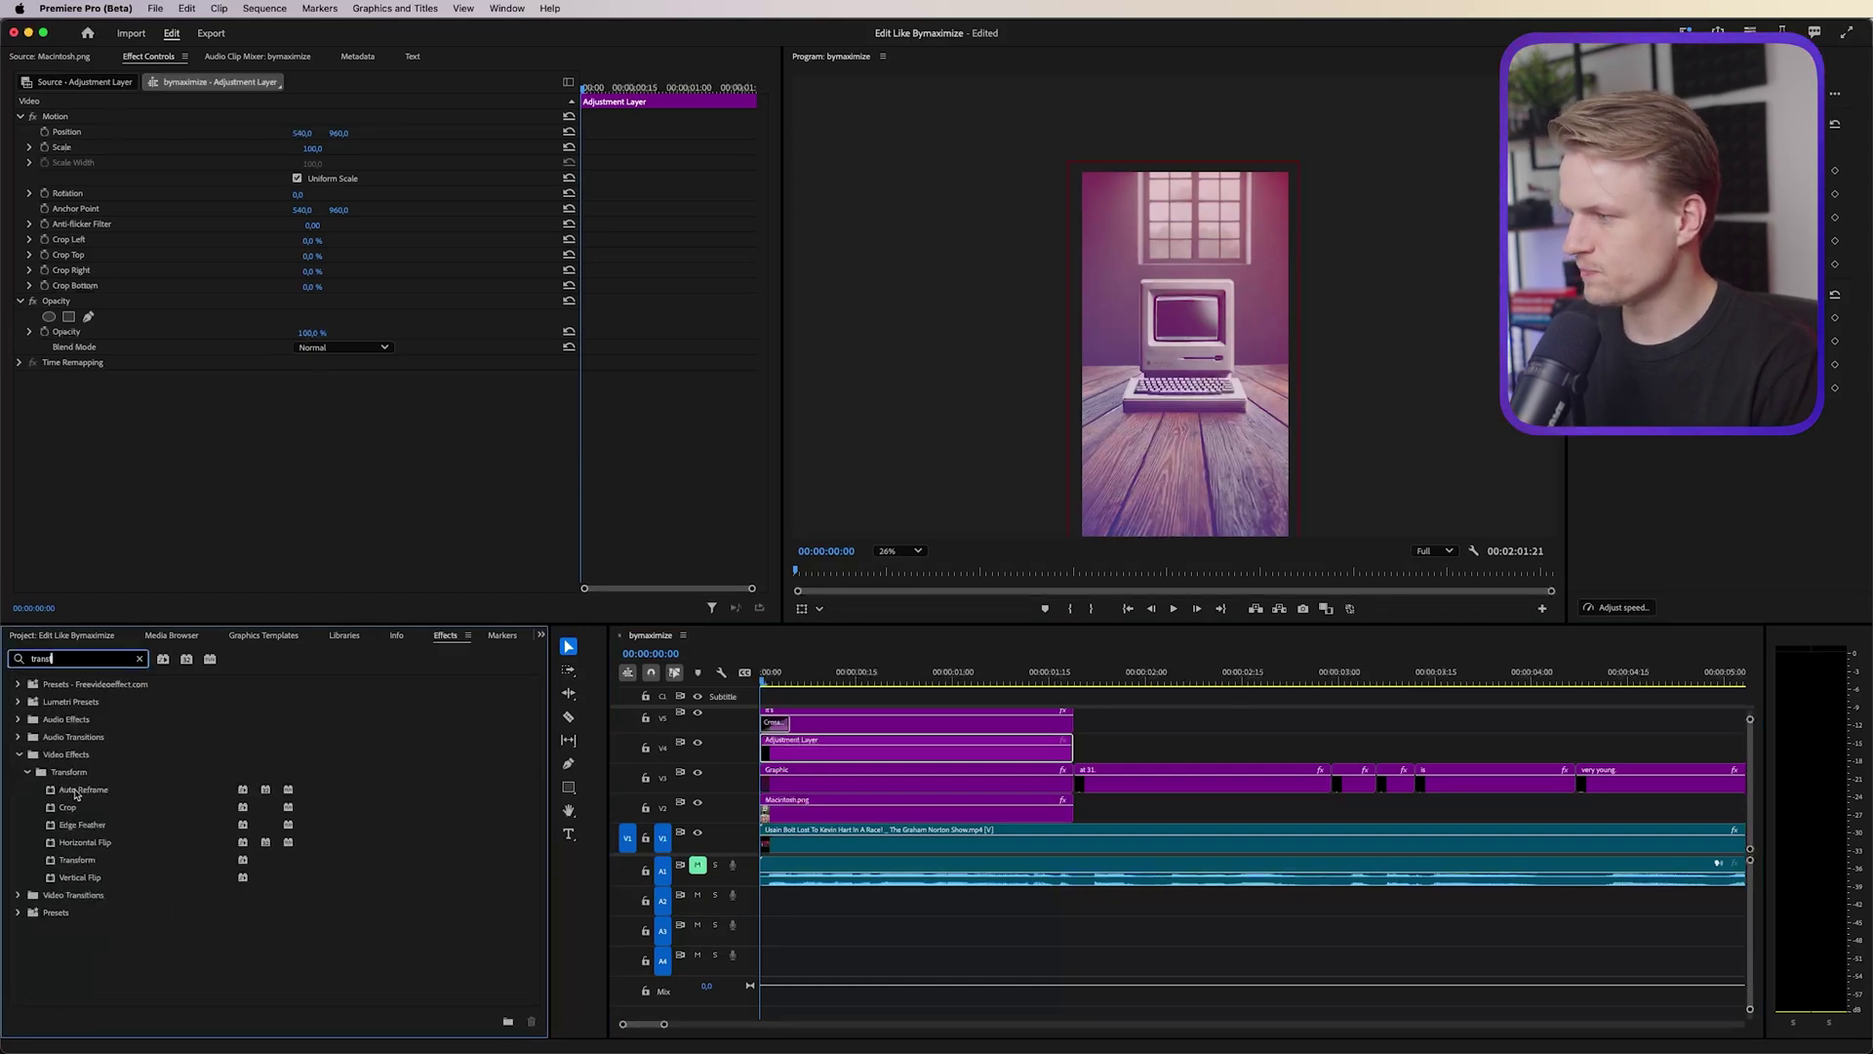
{"action": "type", "text": "f"}
{"action": "left_click_drag", "start_coordinate": [74, 861], "coordinate": [856, 747]}
{"action": "left_click", "coordinate": [44, 455]}
{"action": "left_click_drag", "start_coordinate": [1024, 673], "coordinate": [1074, 675]}
{"action": "key", "text": "Left"}
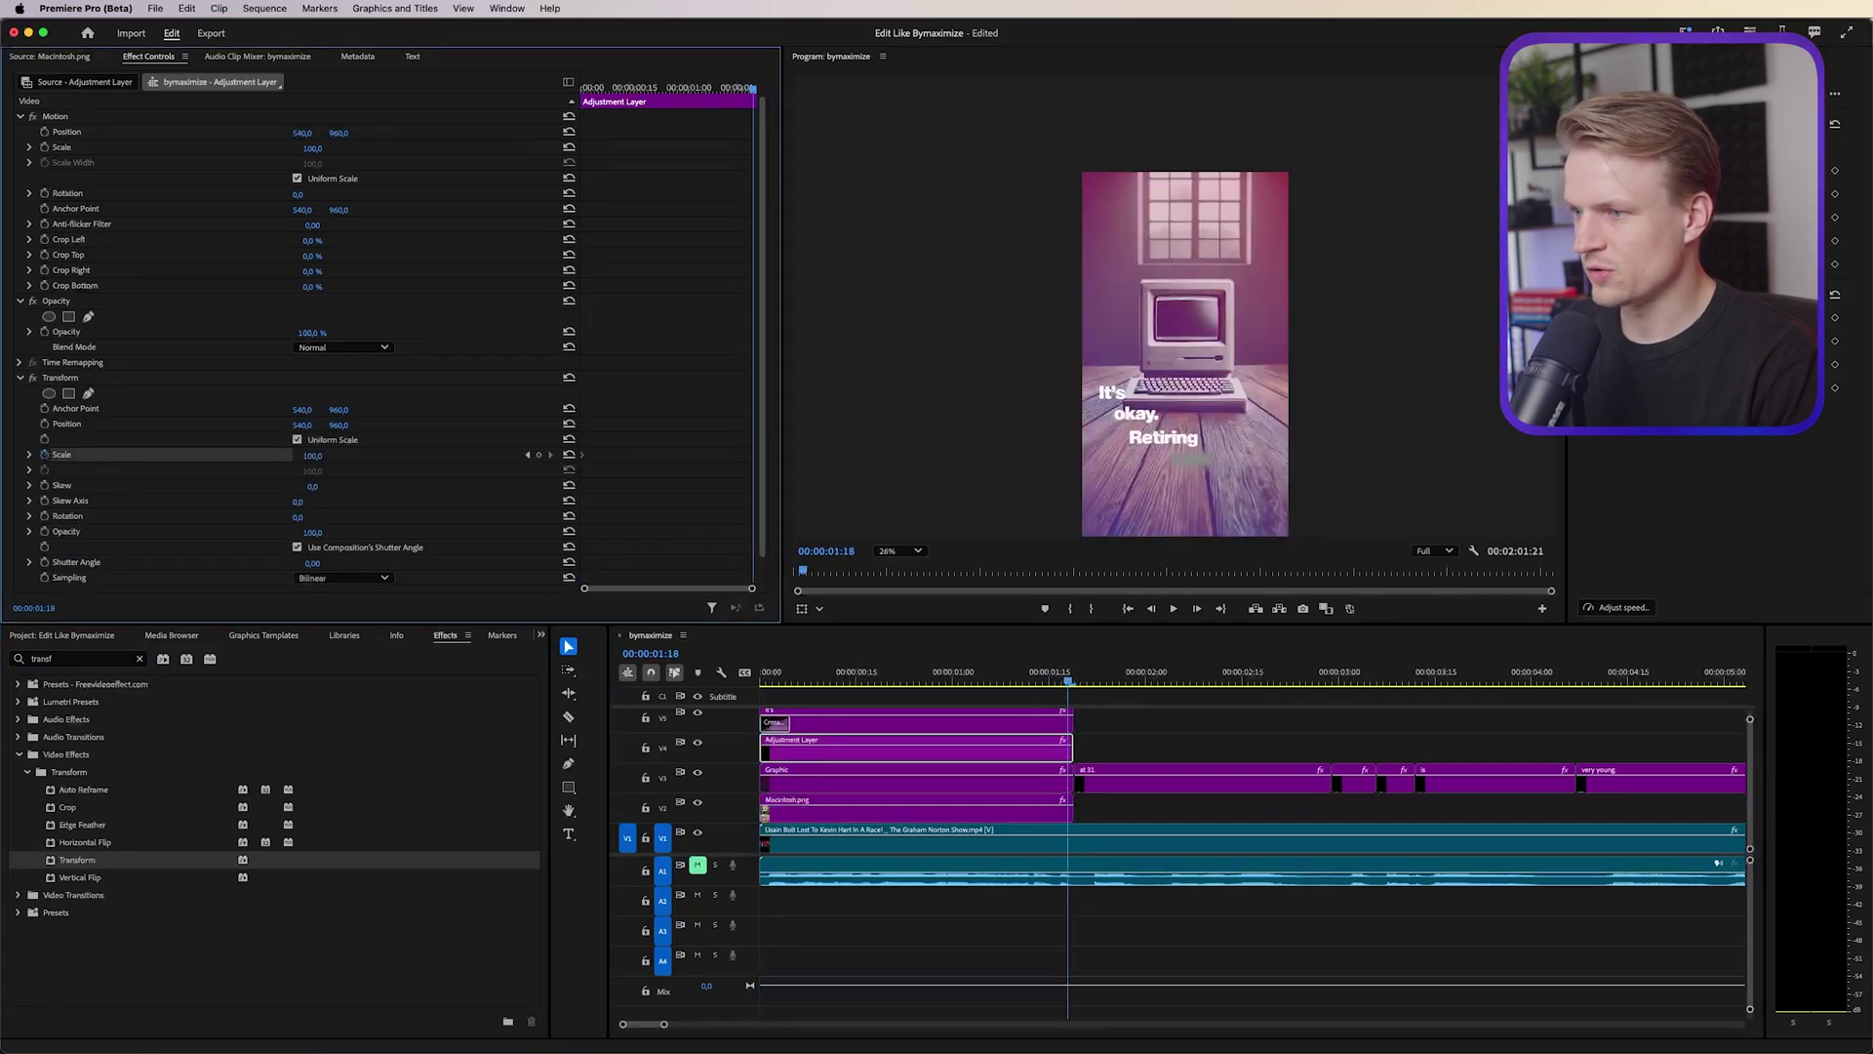
{"action": "left_click_drag", "start_coordinate": [312, 456], "coordinate": [351, 455]}
{"action": "left_click_drag", "start_coordinate": [764, 674], "coordinate": [947, 675]}
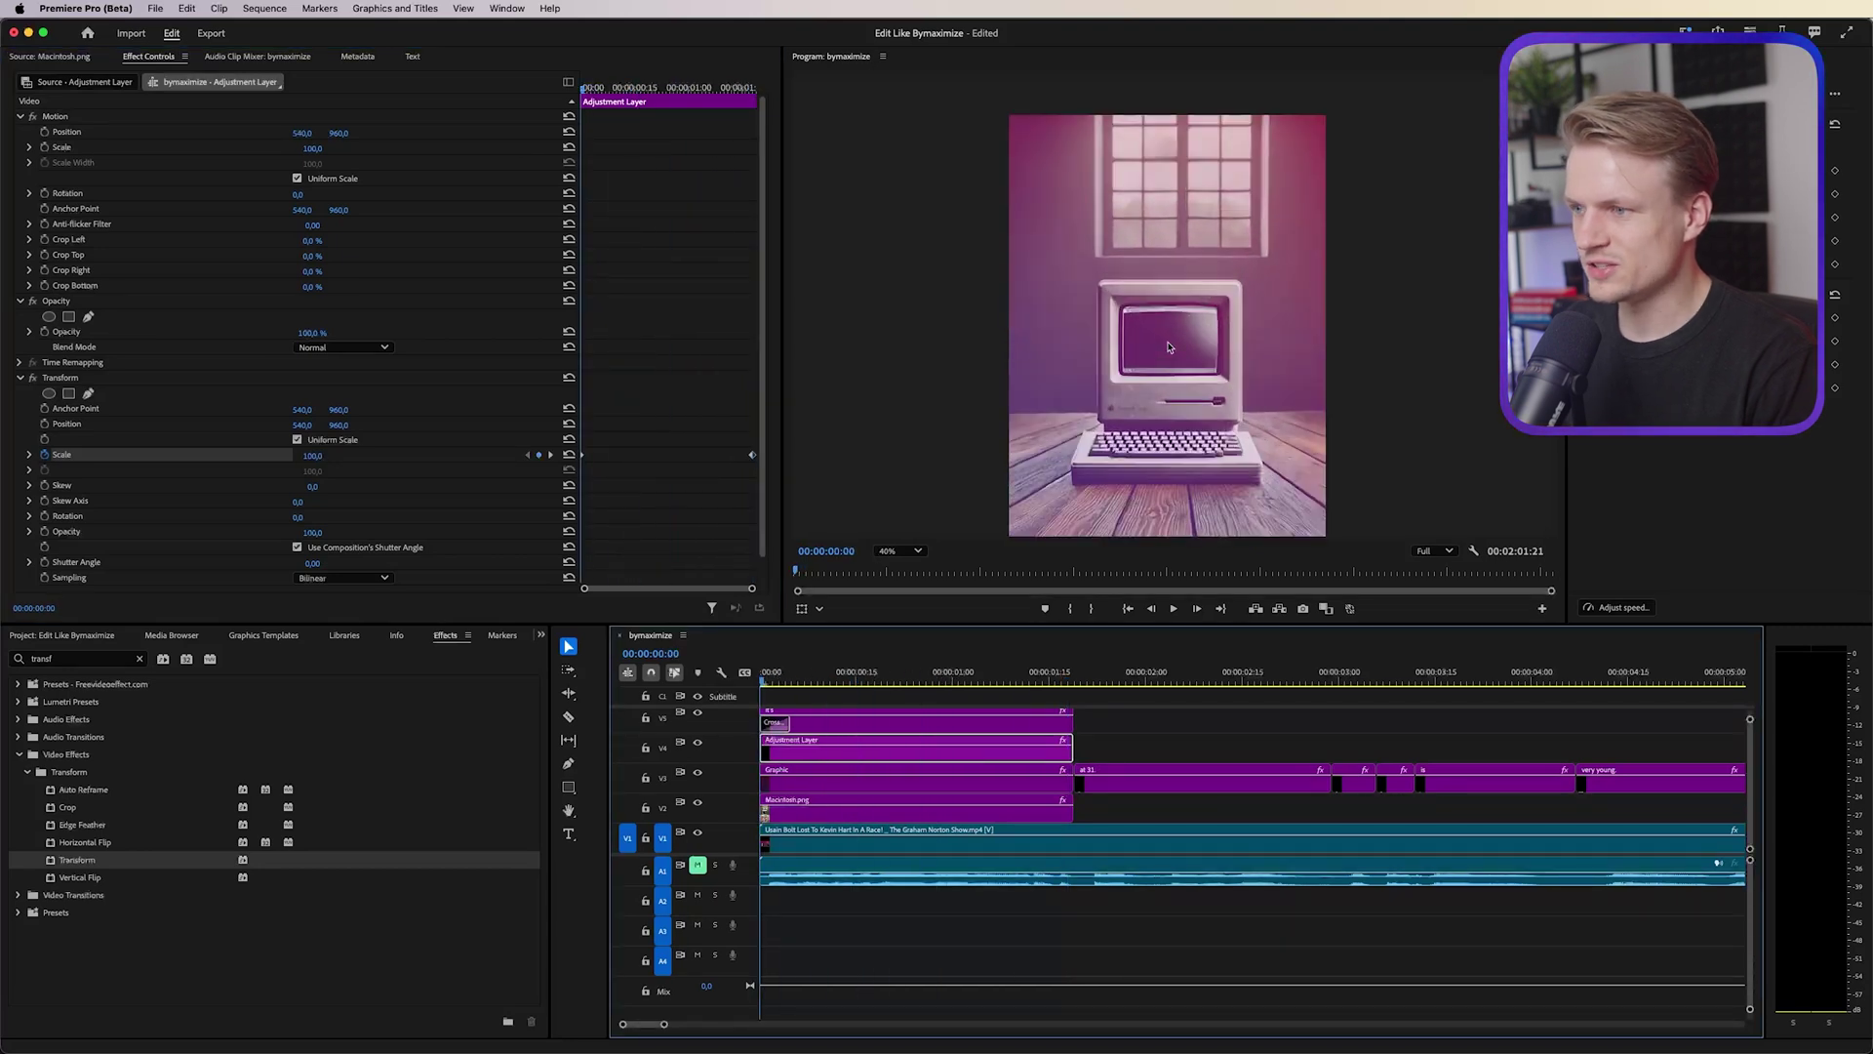
{"action": "scroll", "coordinate": [1168, 357], "scroll_direction": "up", "scroll_amount": 4}
{"action": "scroll", "coordinate": [1167, 357], "scroll_direction": "up", "scroll_amount": 4}
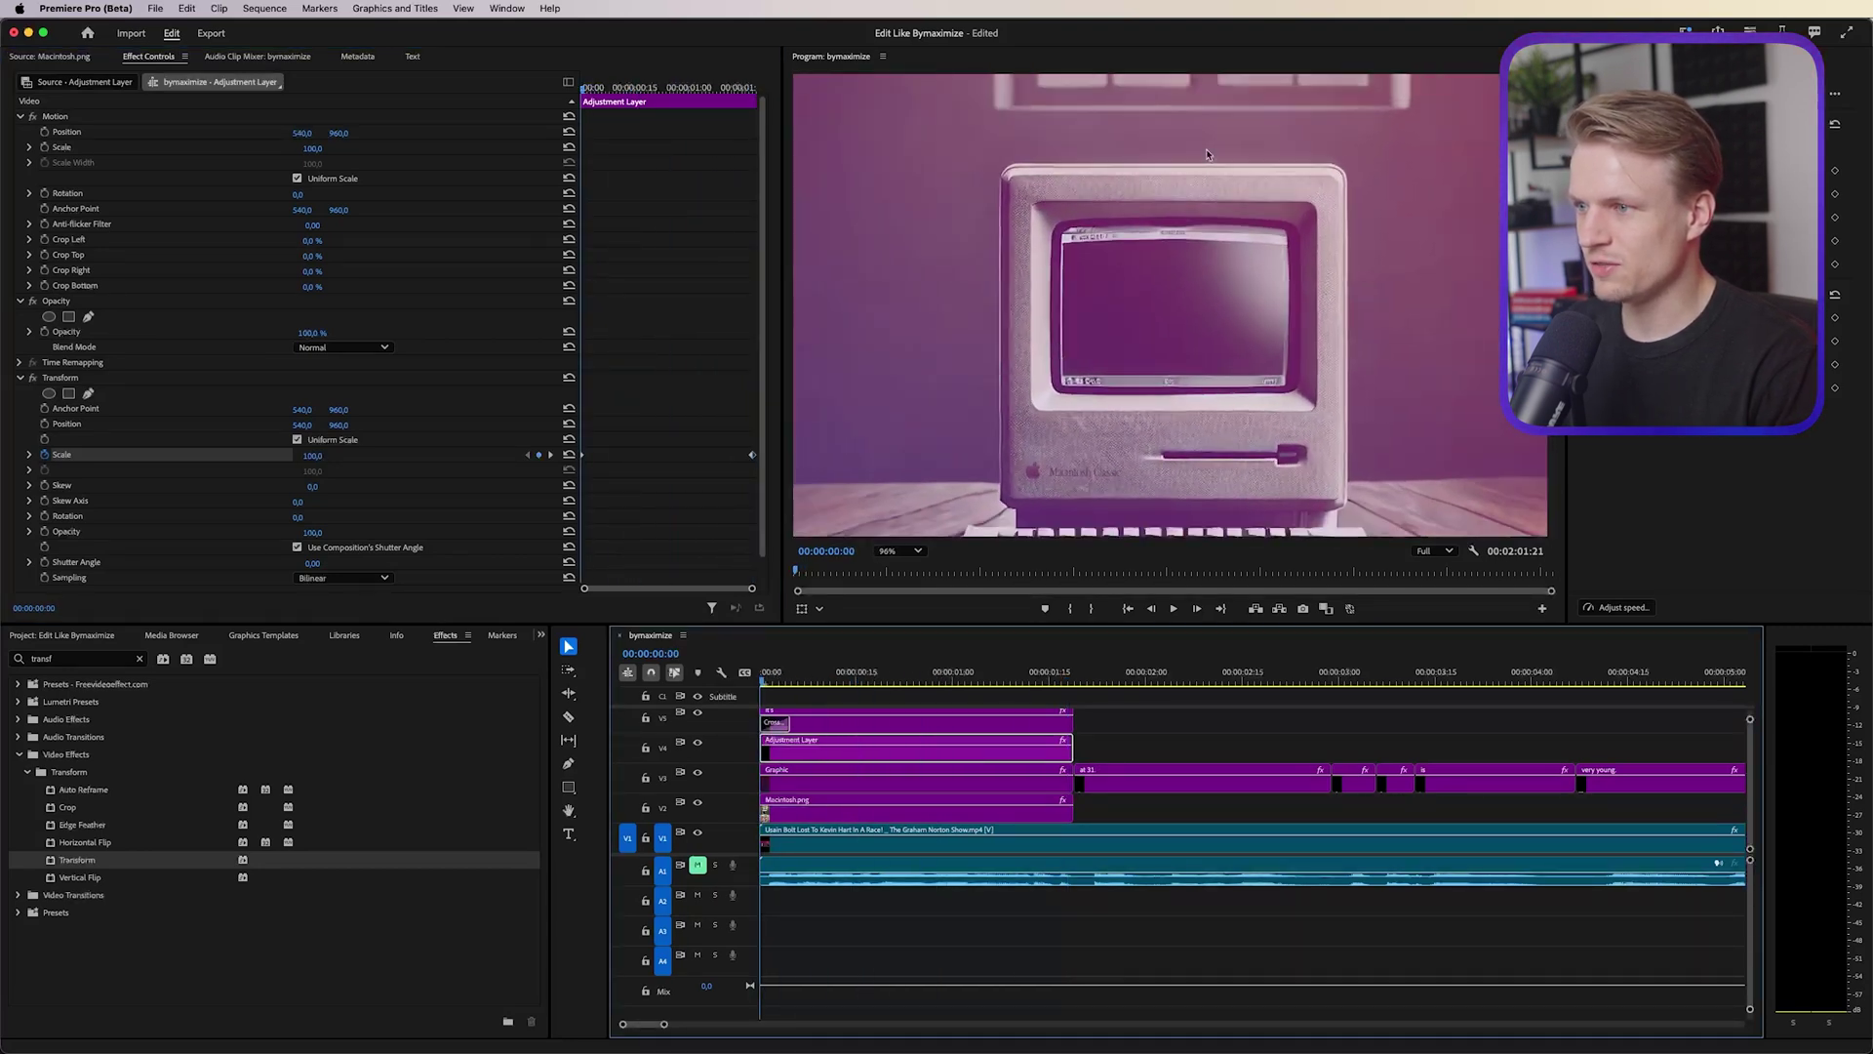
Step: Draw a pen opacity mask around the Macintosh.png screen and set it to Inverted
{"action": "left_click", "coordinate": [792, 802]}
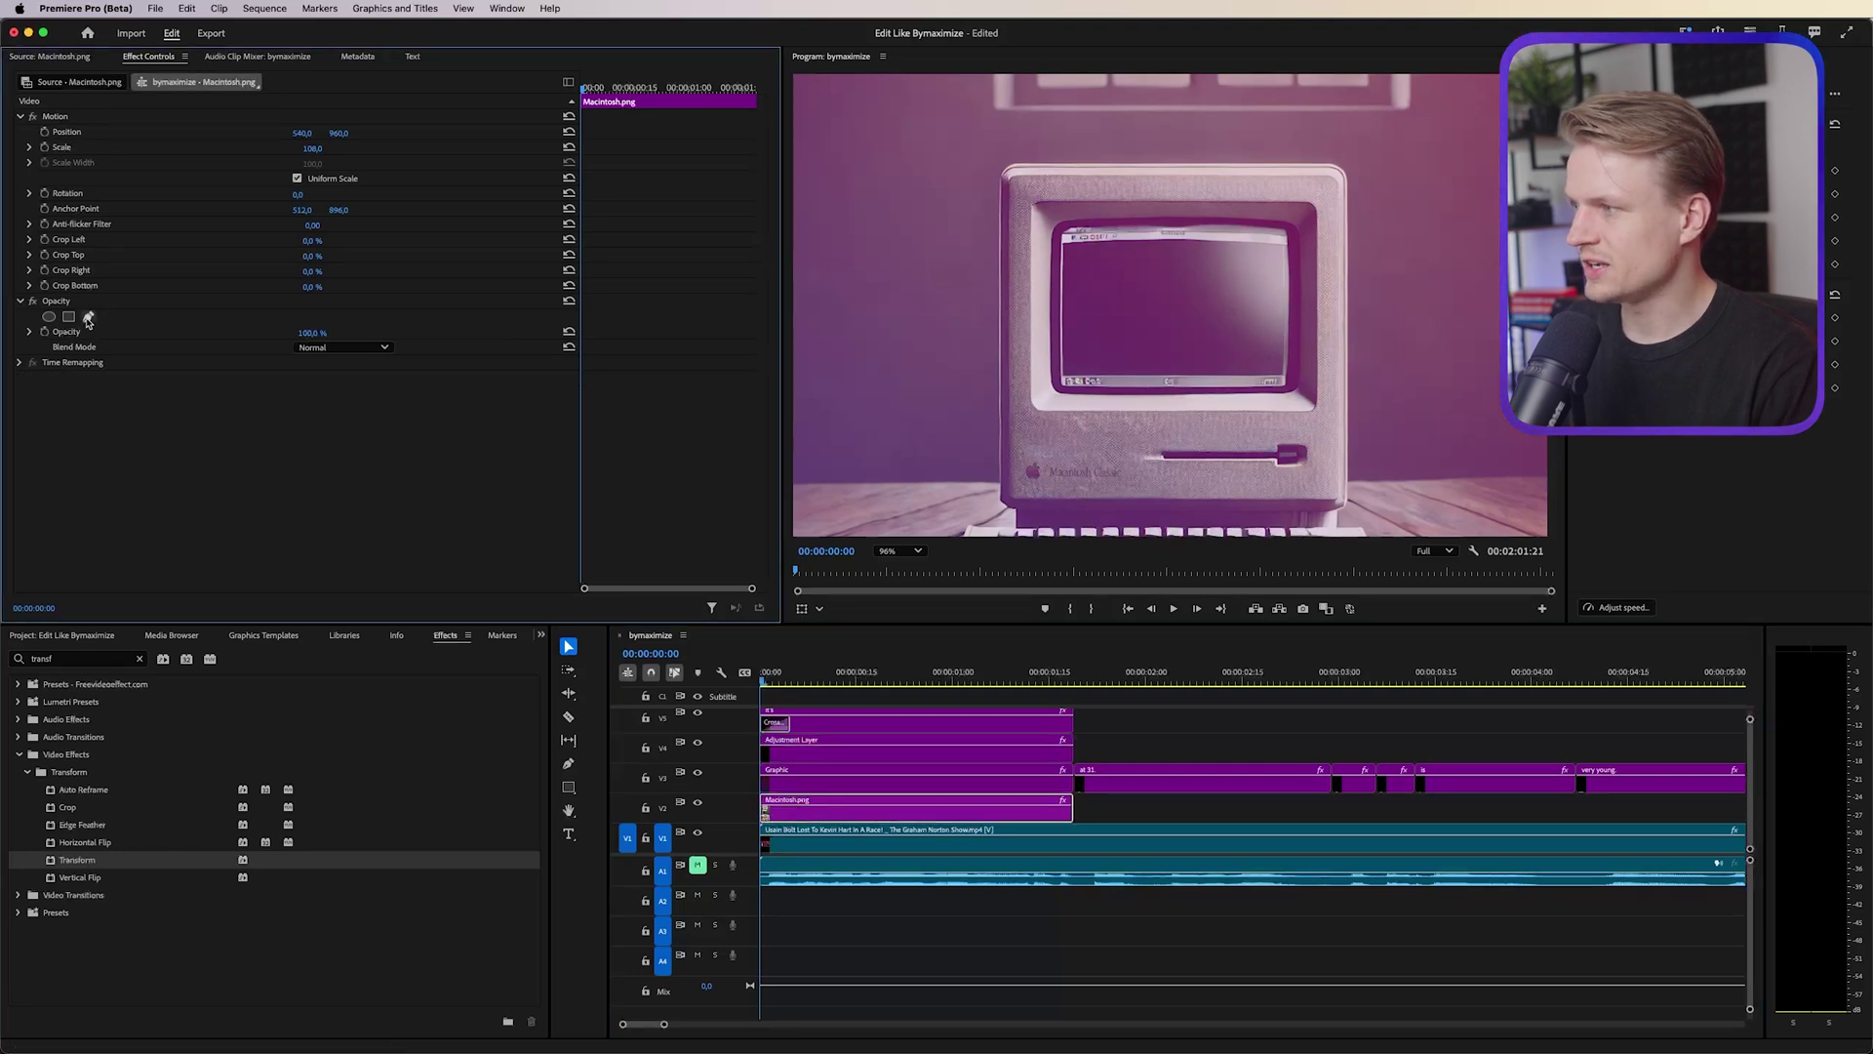
{"action": "left_click", "coordinate": [88, 317]}
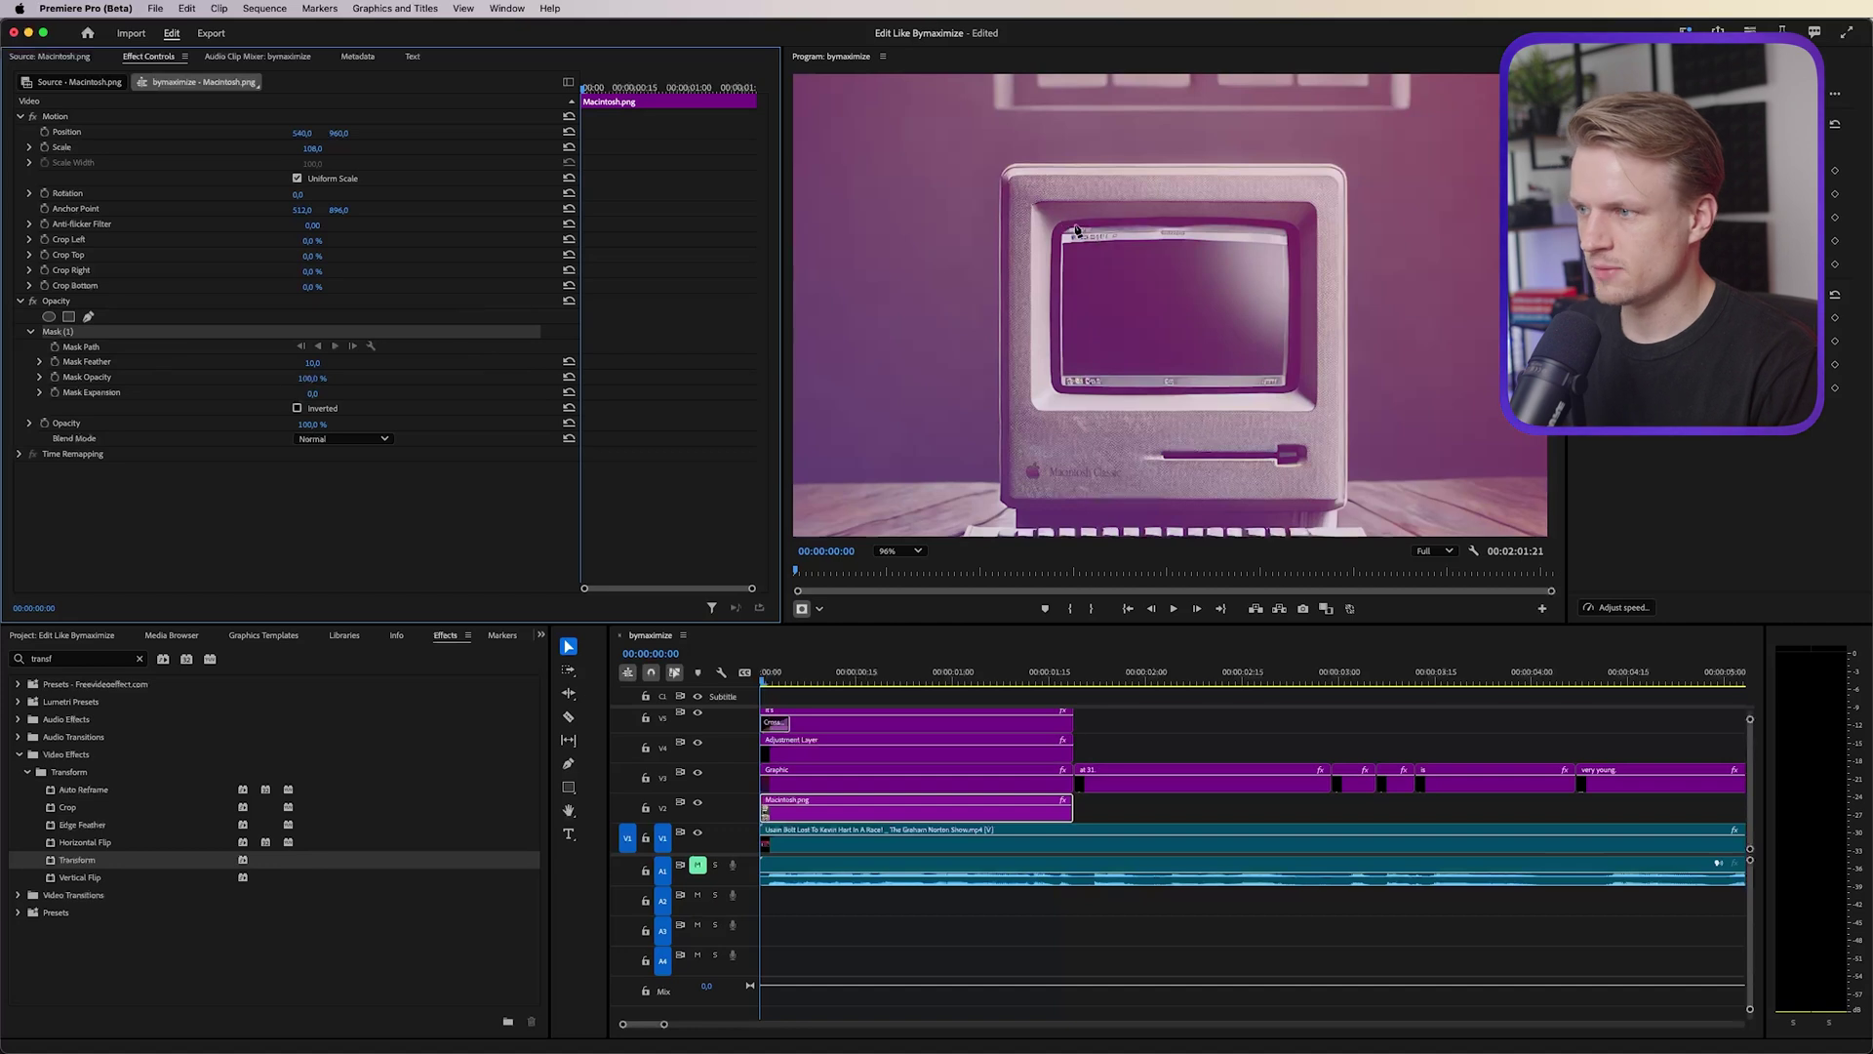
{"action": "left_click", "coordinate": [1170, 223]}
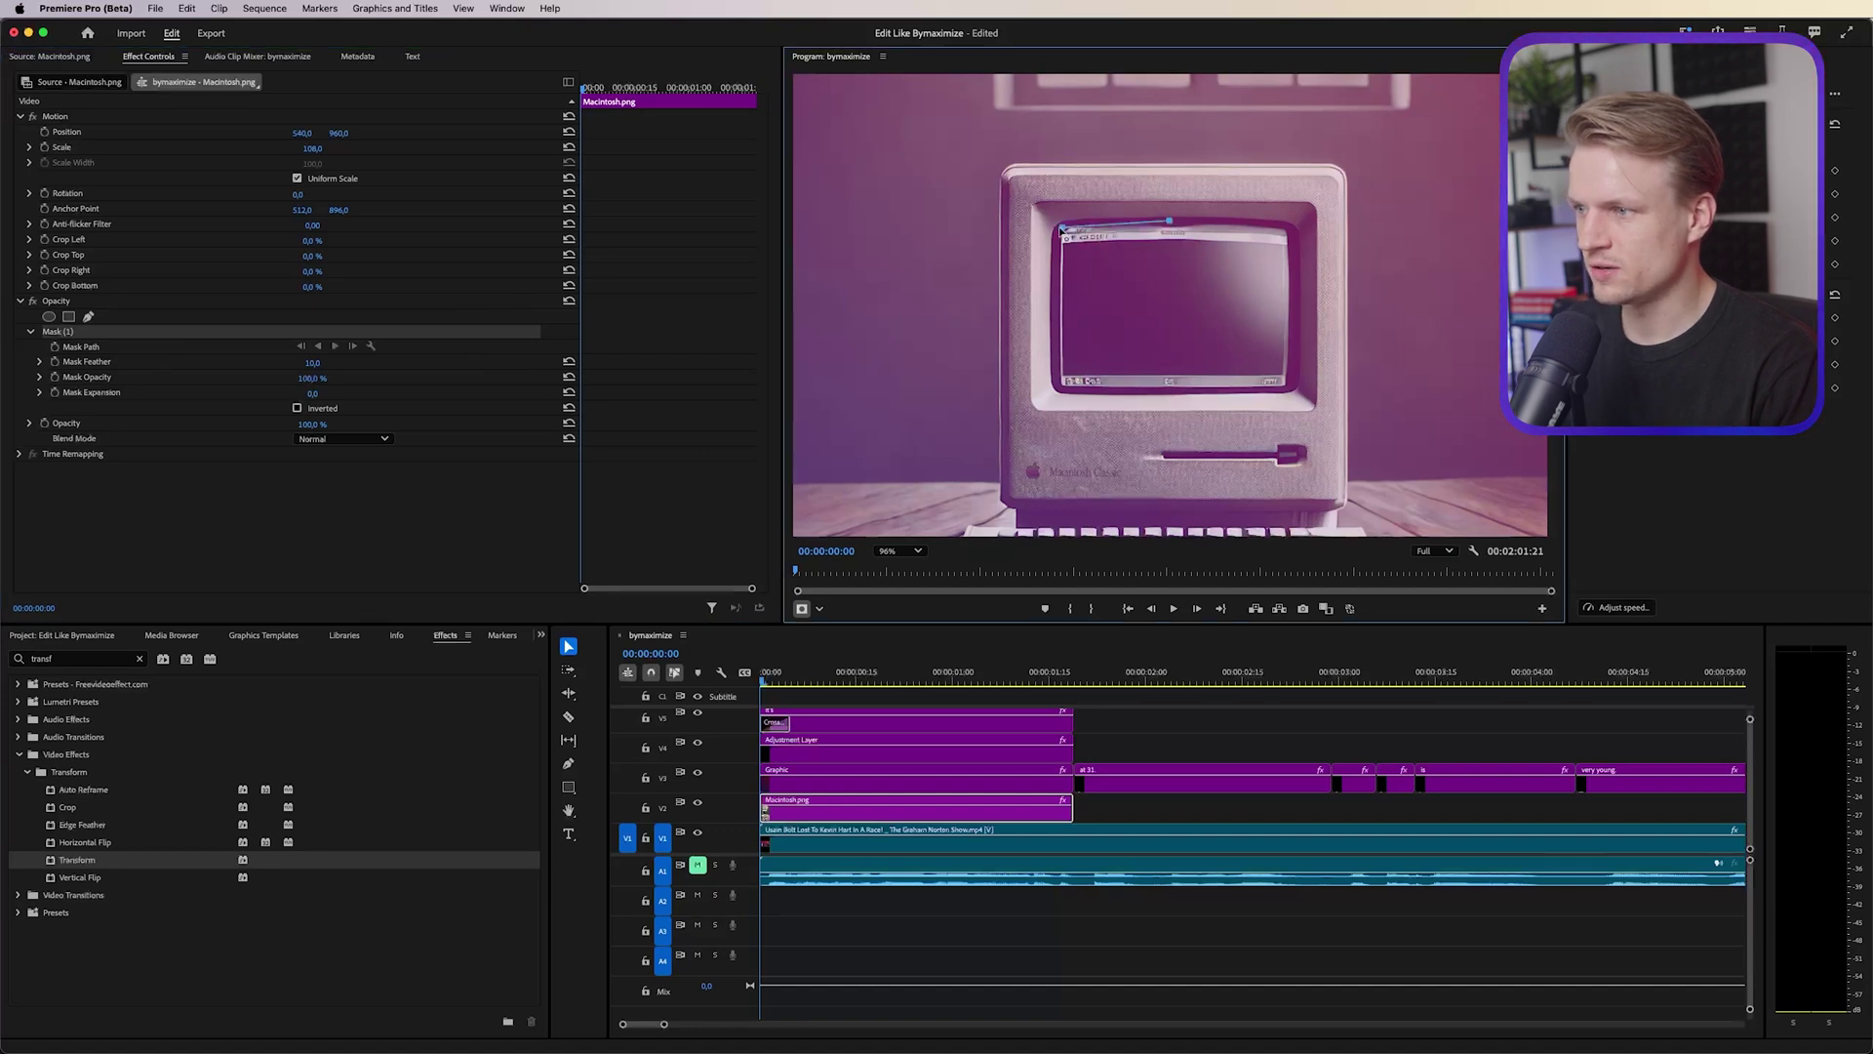
{"action": "left_click", "coordinate": [1059, 390]}
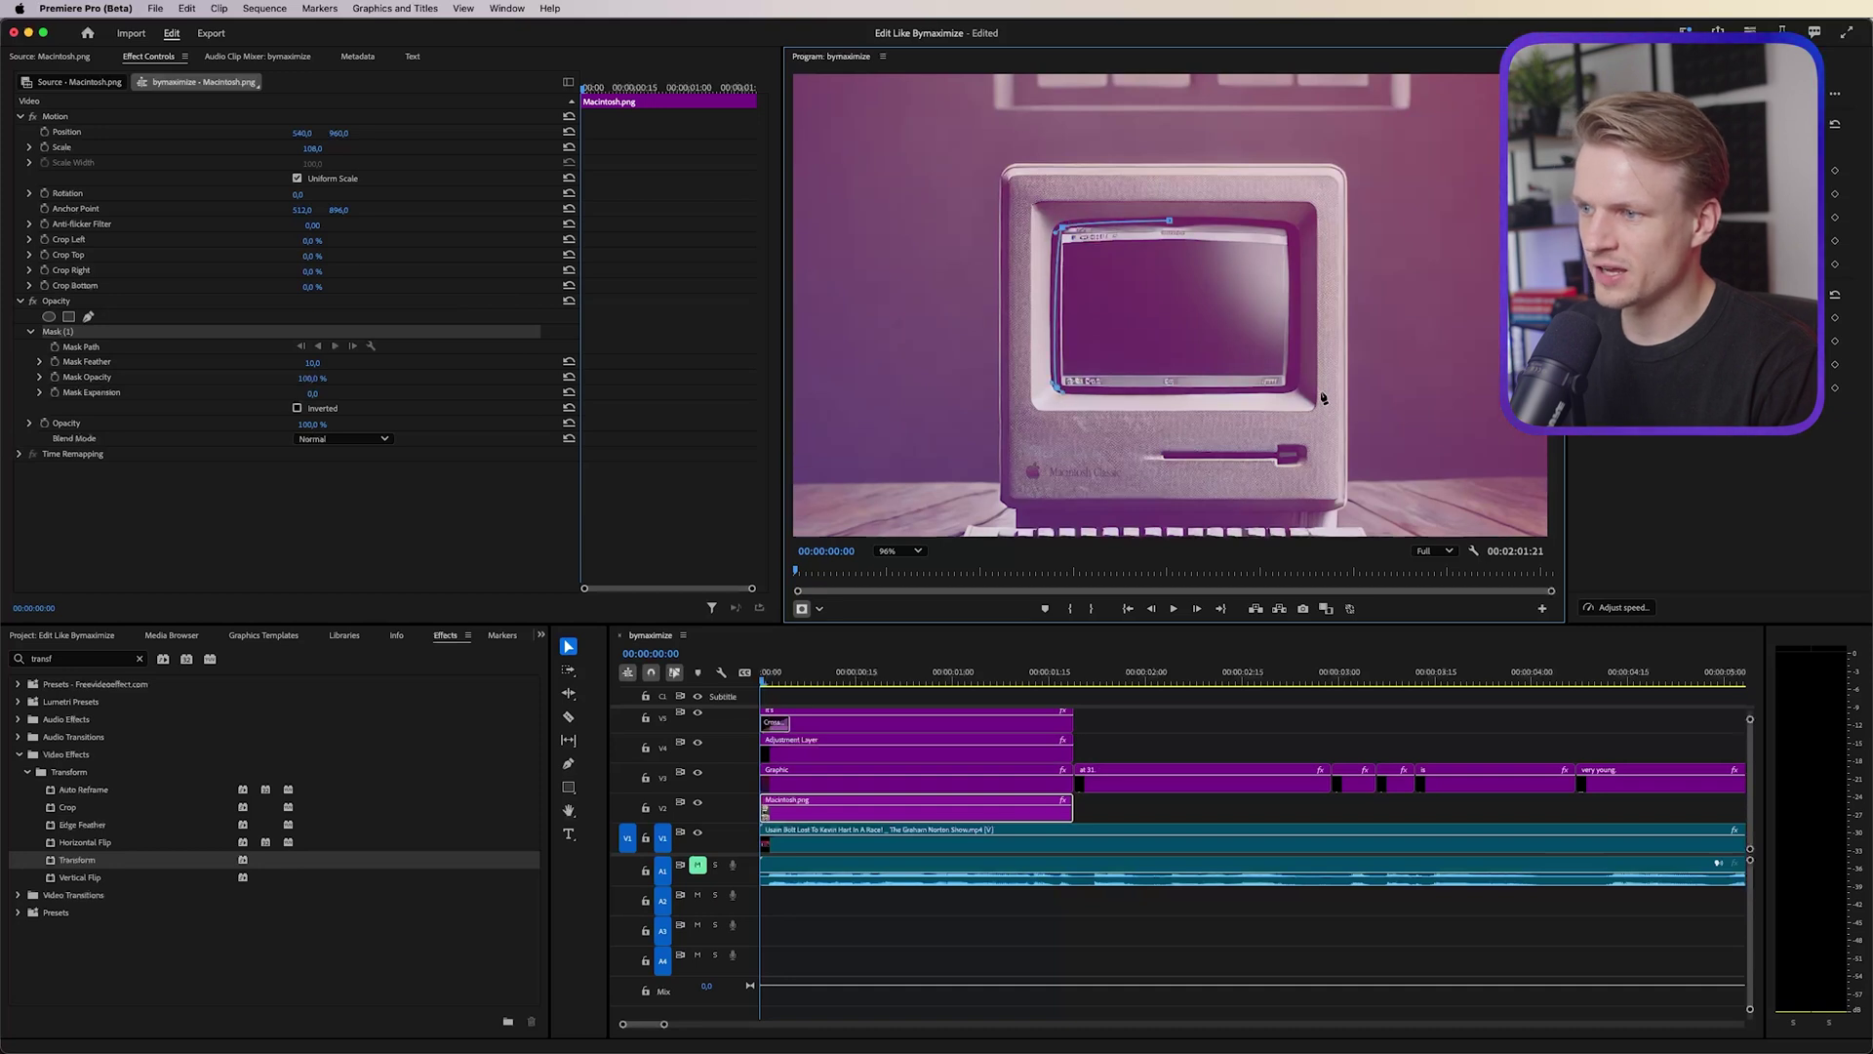
{"action": "left_click", "coordinate": [1289, 226]}
{"action": "left_click", "coordinate": [1167, 223]}
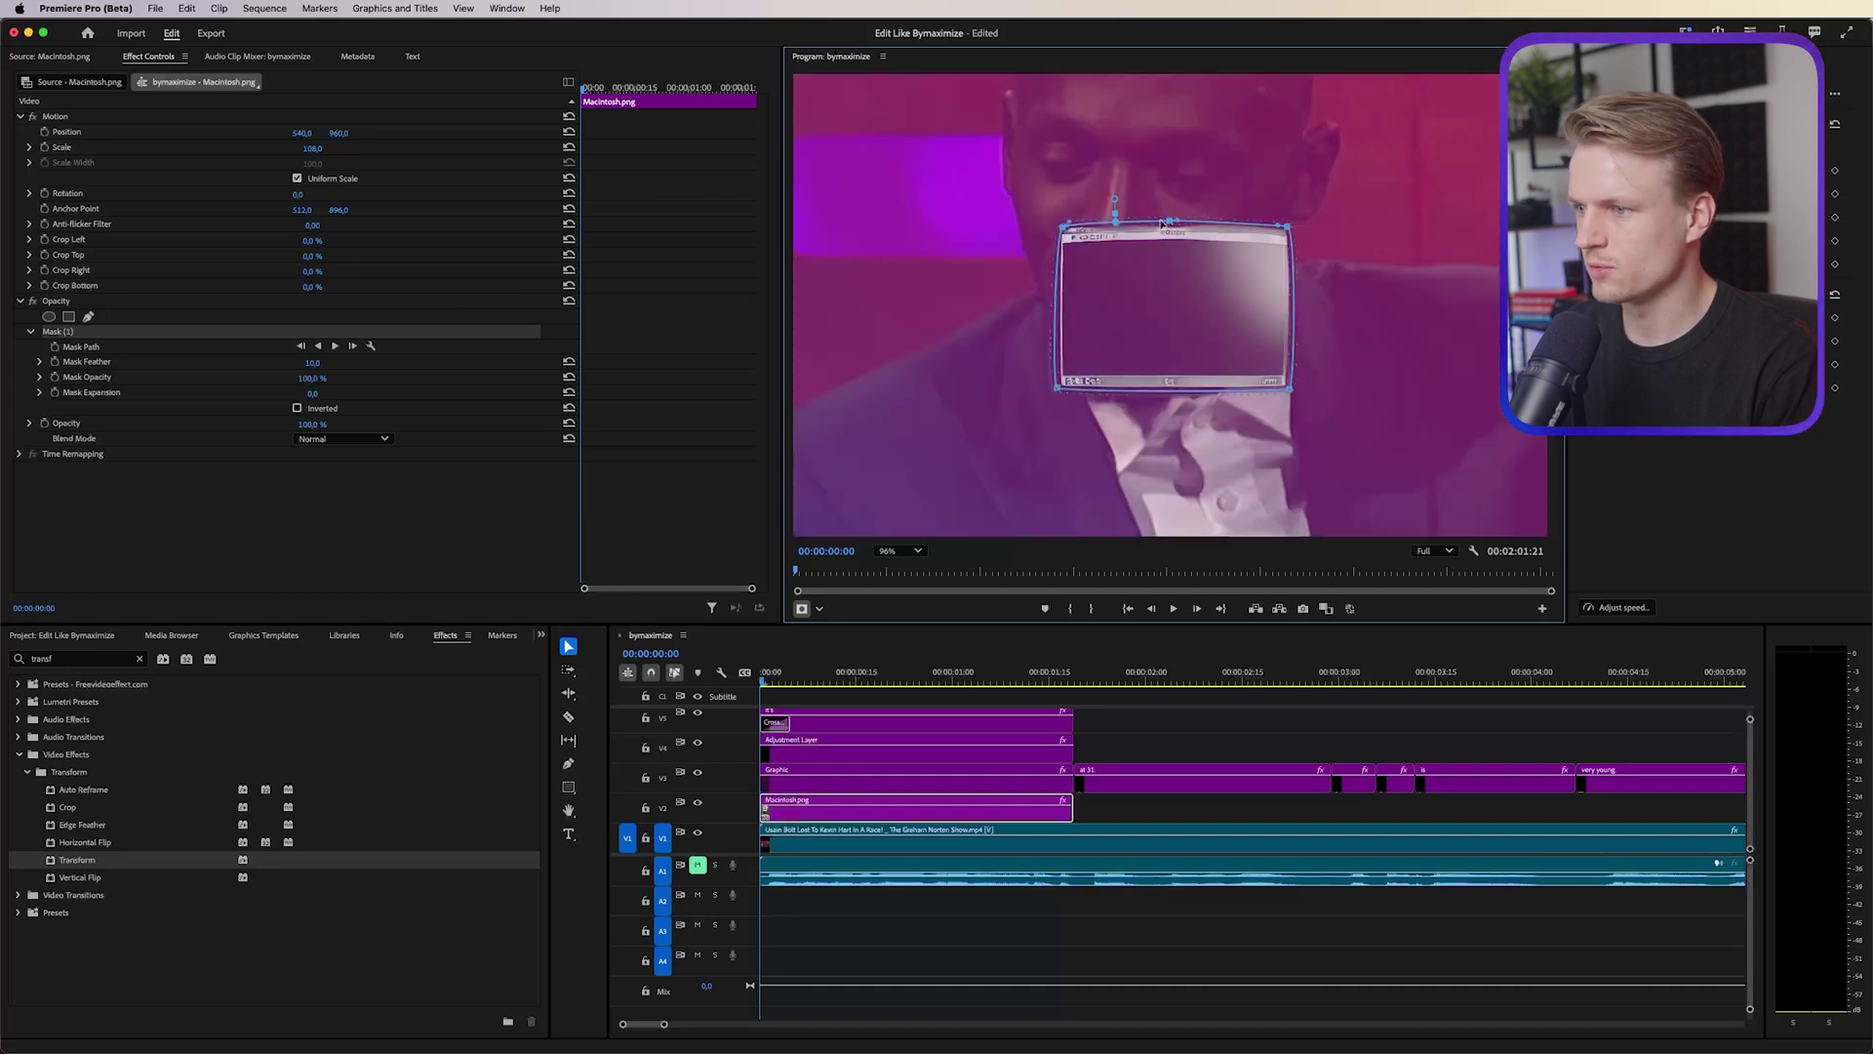
{"action": "left_click", "coordinate": [298, 409]}
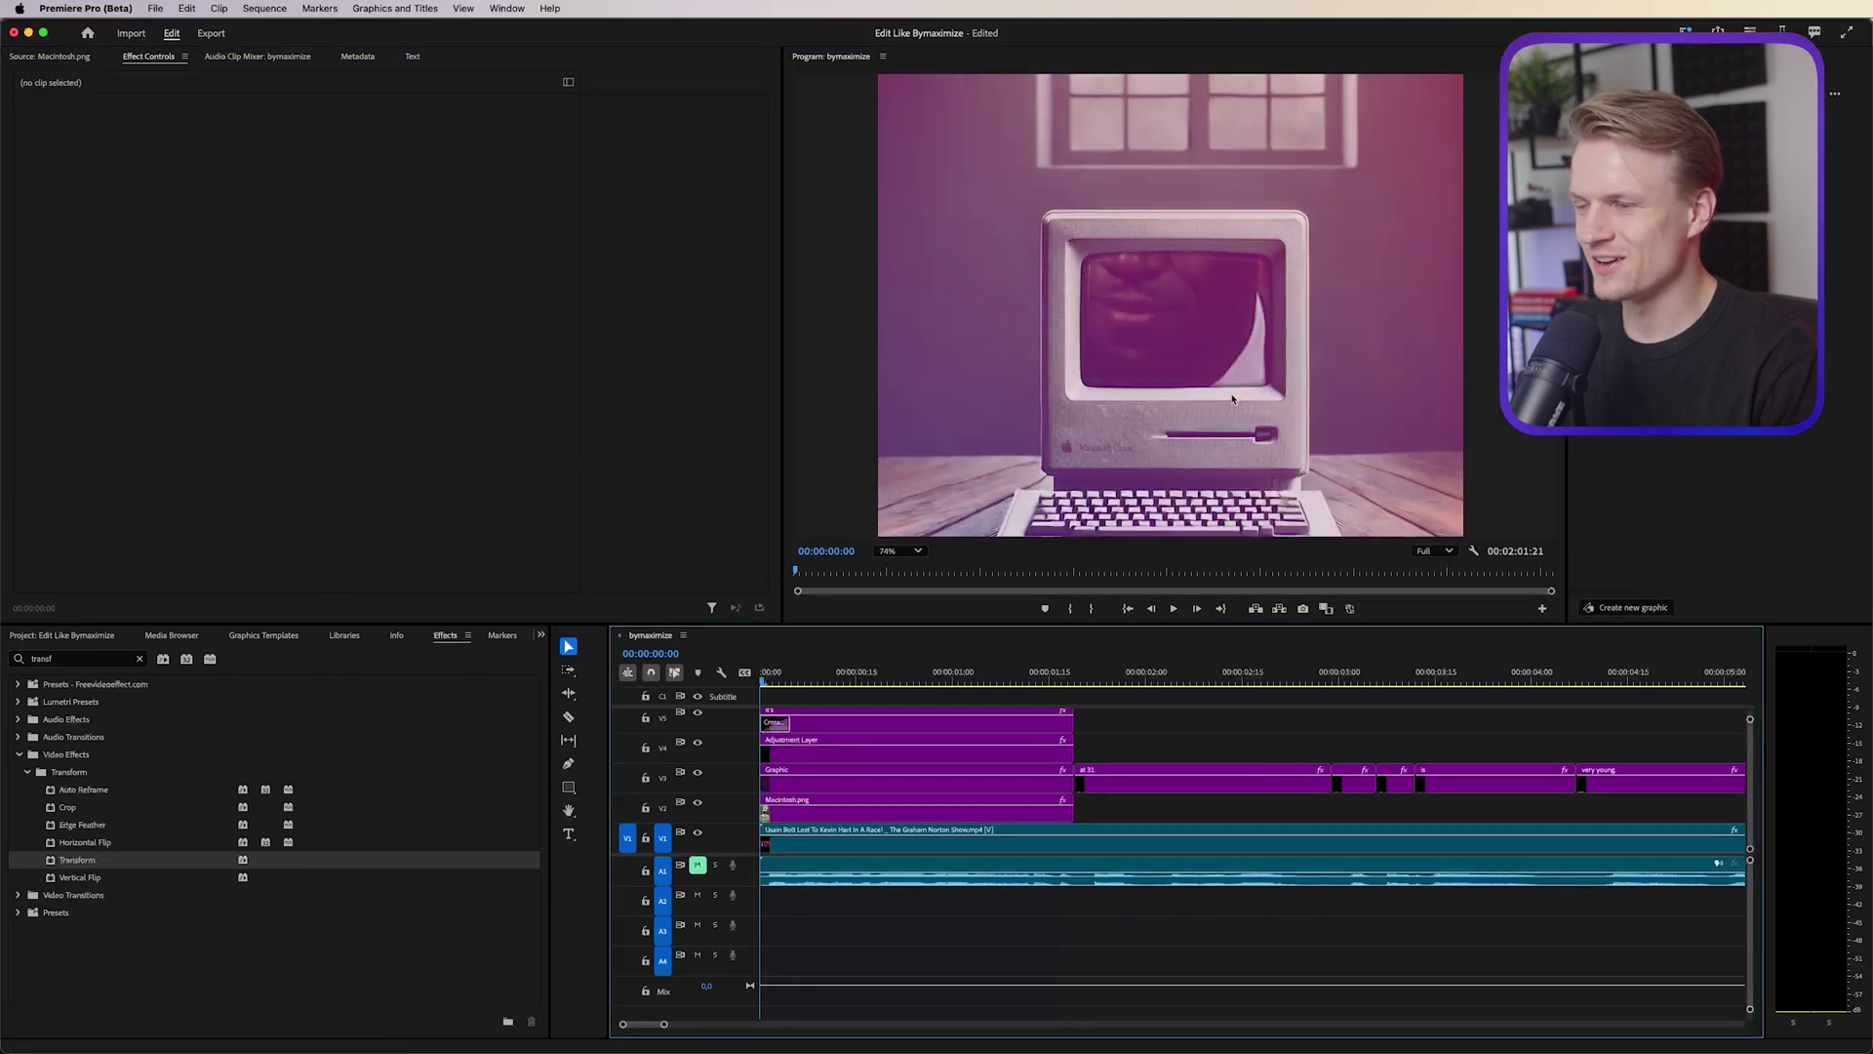
Step: Split the interview clip on V1 where the intro ends
{"action": "left_click", "coordinate": [824, 847]}
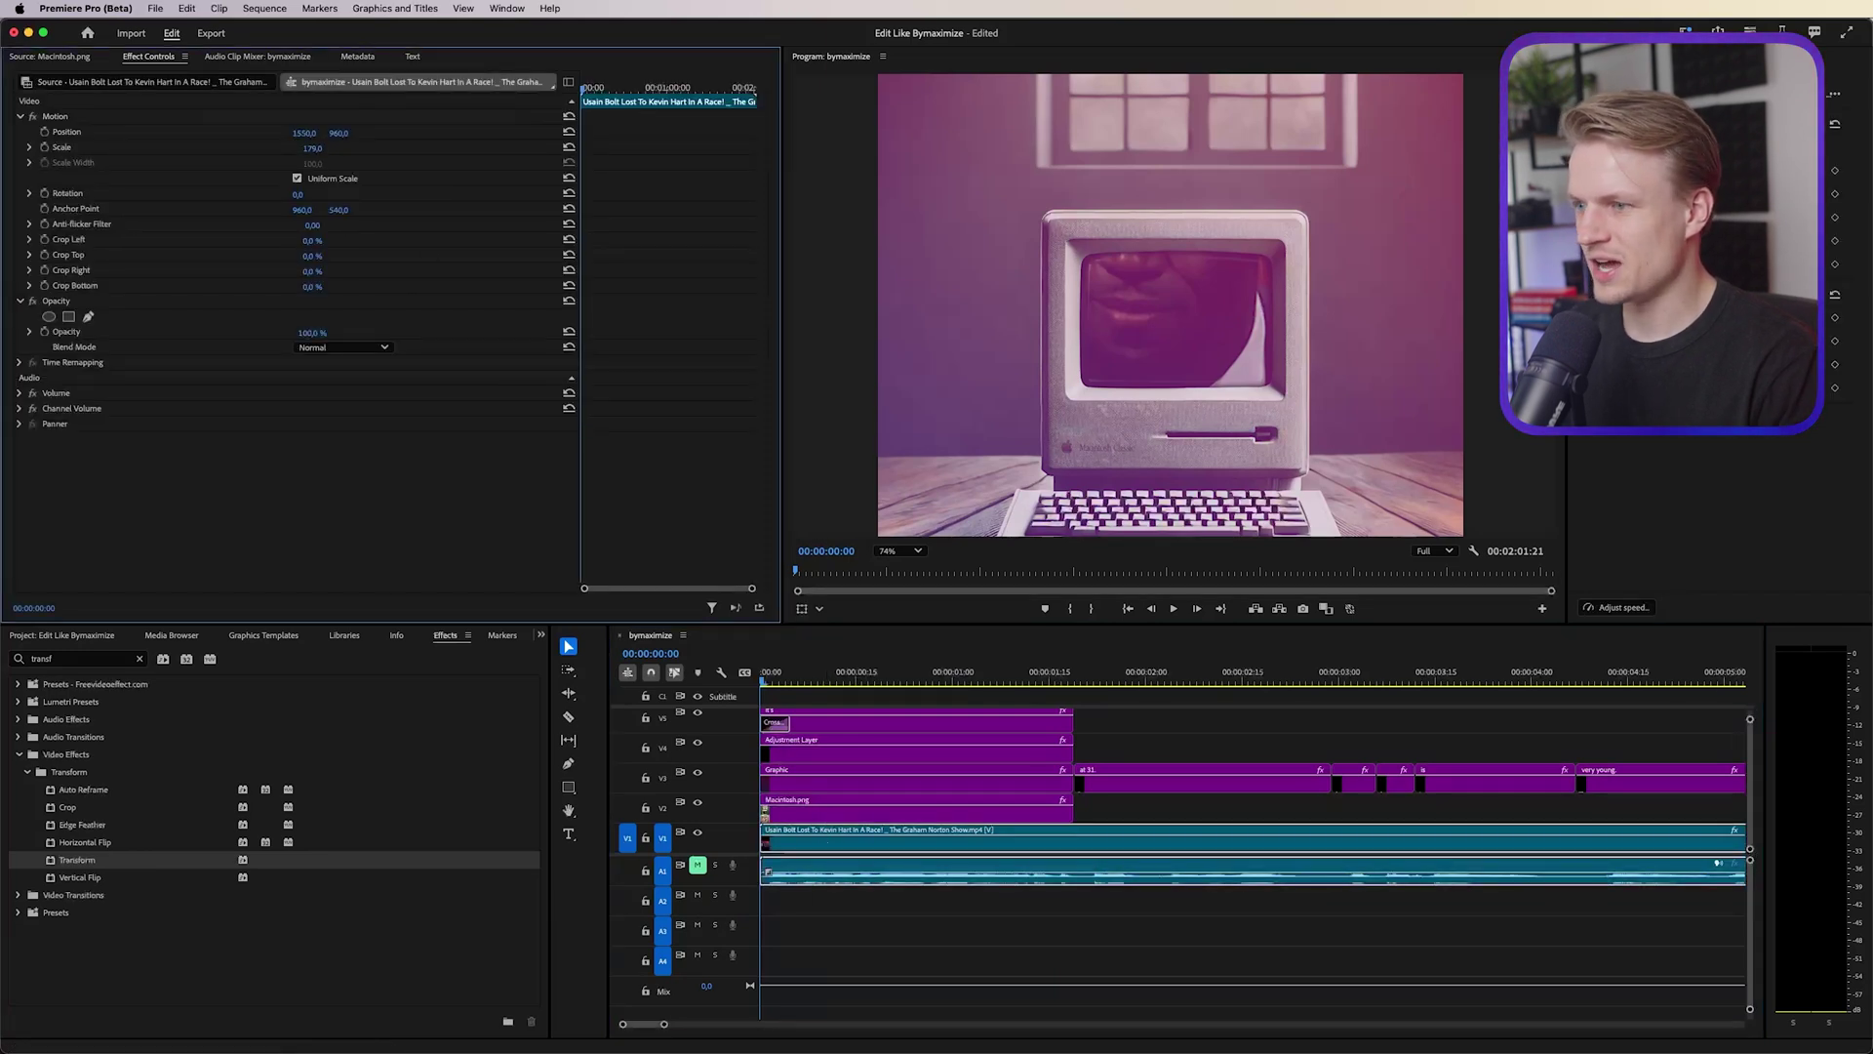
{"action": "left_click", "coordinate": [1119, 699]}
{"action": "key", "text": "c"}
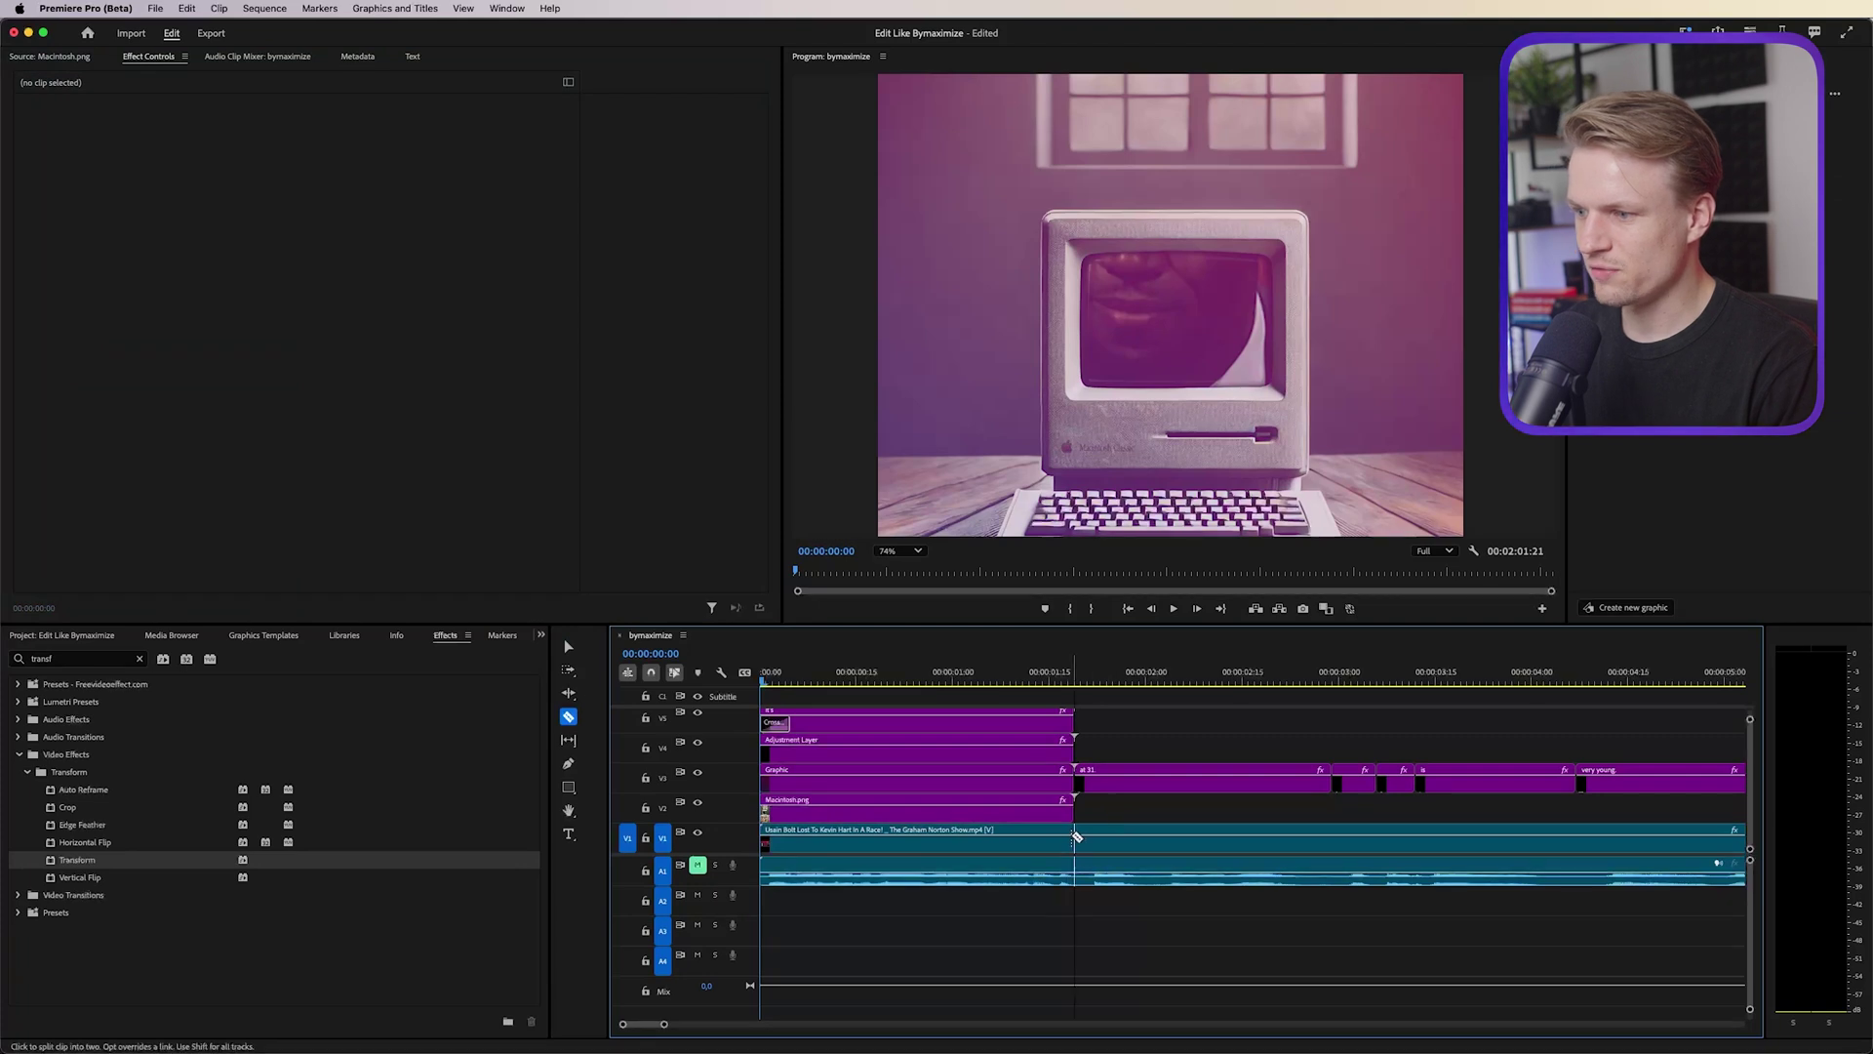
{"action": "left_click", "coordinate": [1076, 836]}
{"action": "key", "text": "v"}
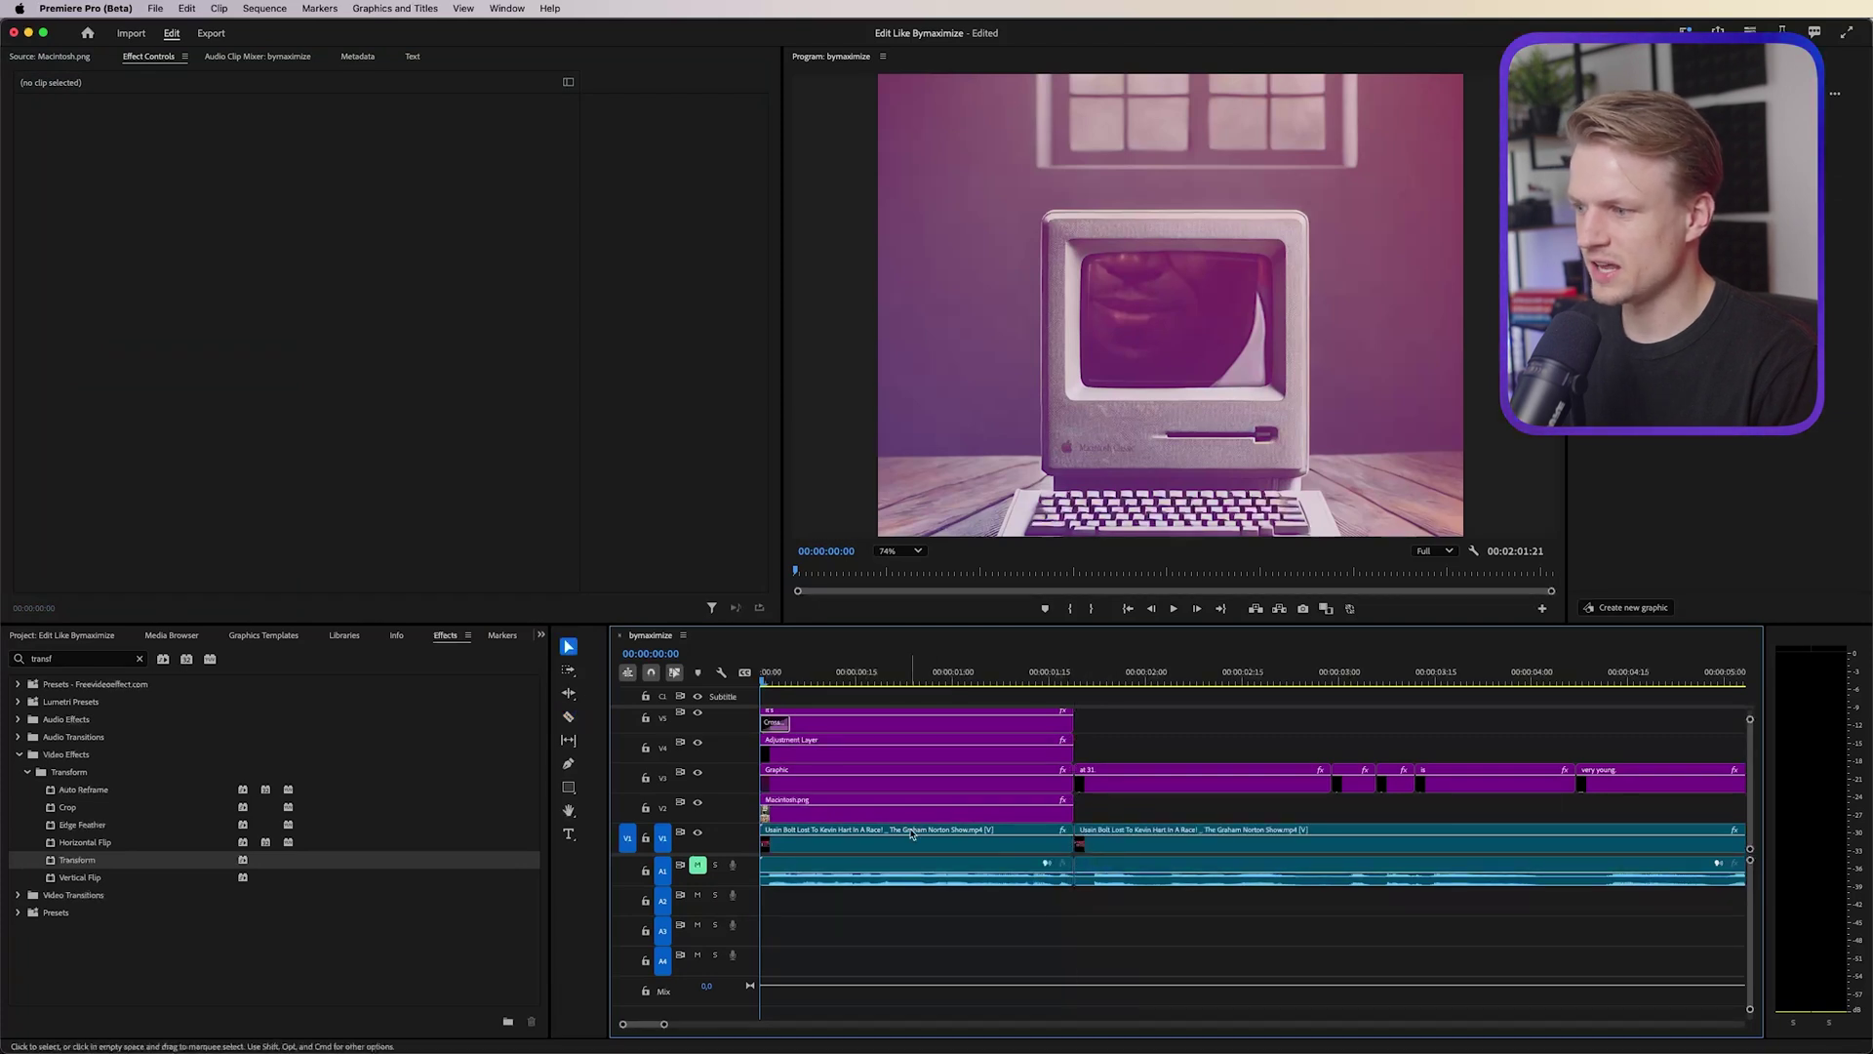
Step: Scale down and reposition the first interview part to sit inside the Mac screen
{"action": "left_click", "coordinate": [912, 834]}
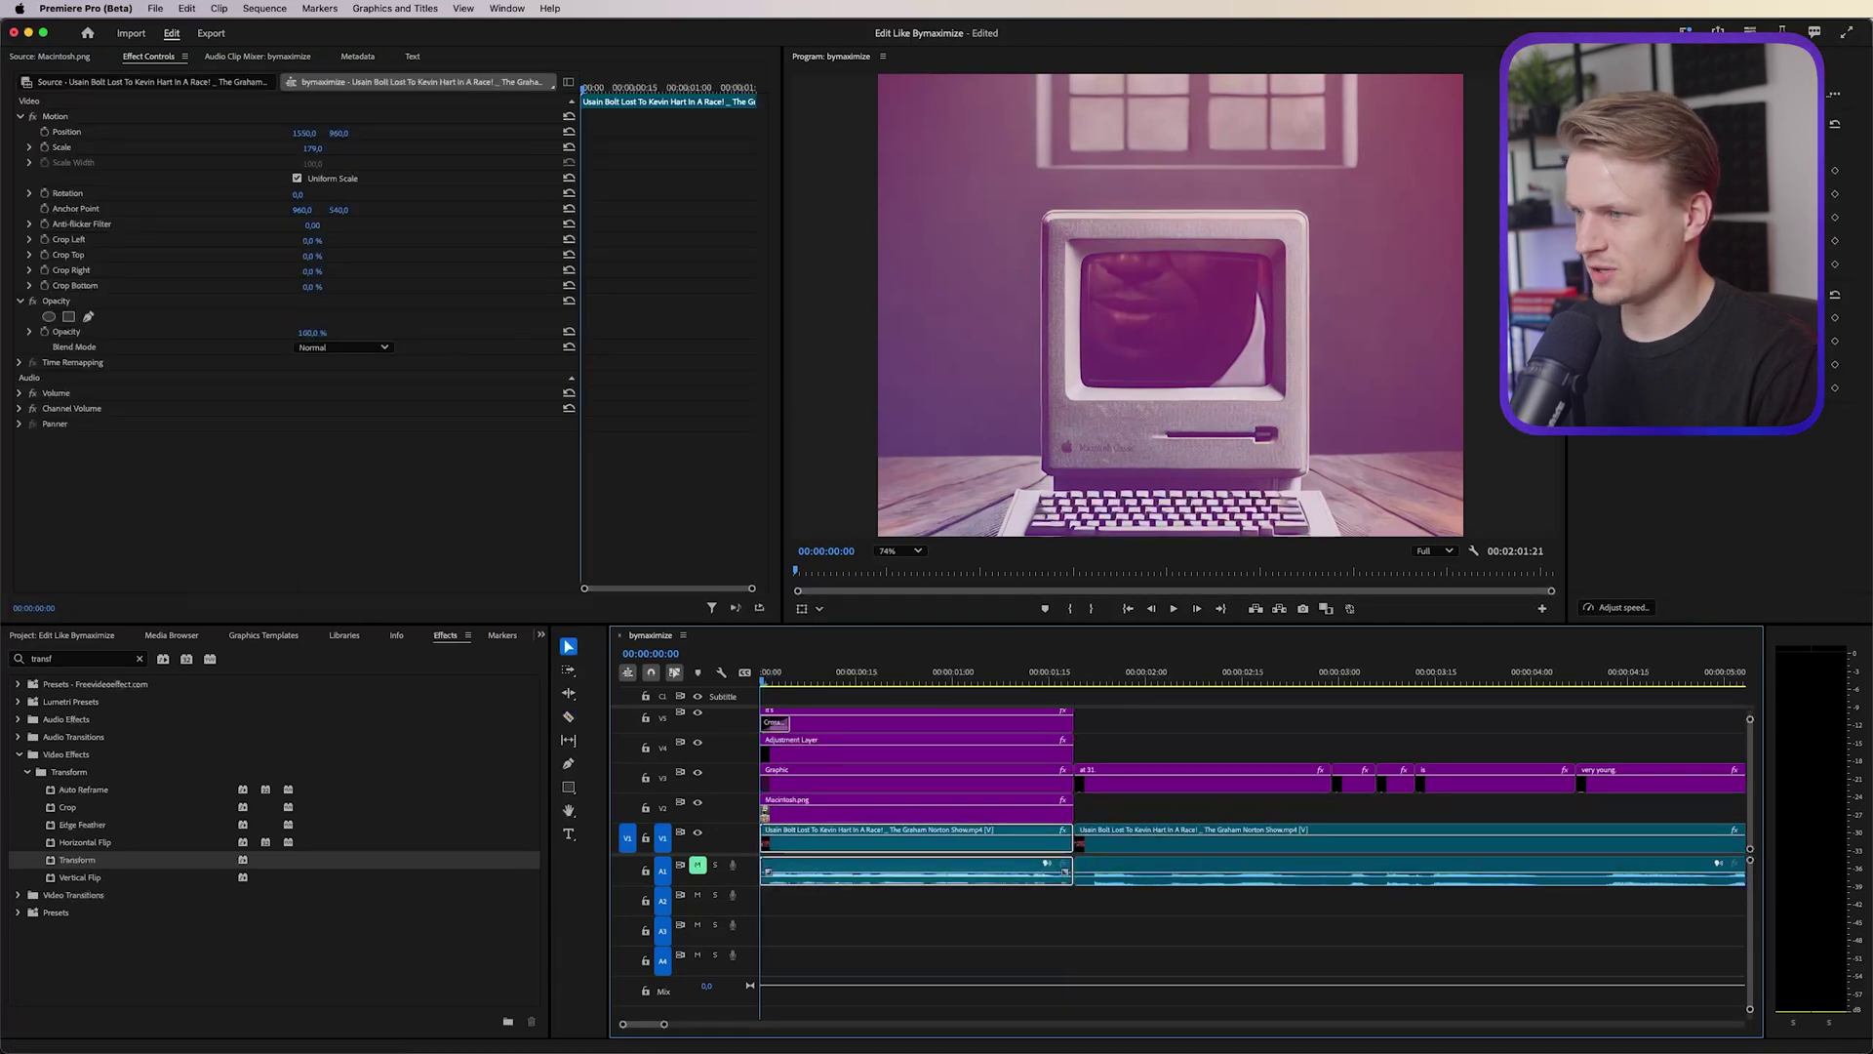
{"action": "left_click_drag", "start_coordinate": [312, 148], "coordinate": [237, 148]}
{"action": "scroll", "coordinate": [1223, 305], "scroll_direction": "down", "scroll_amount": 10}
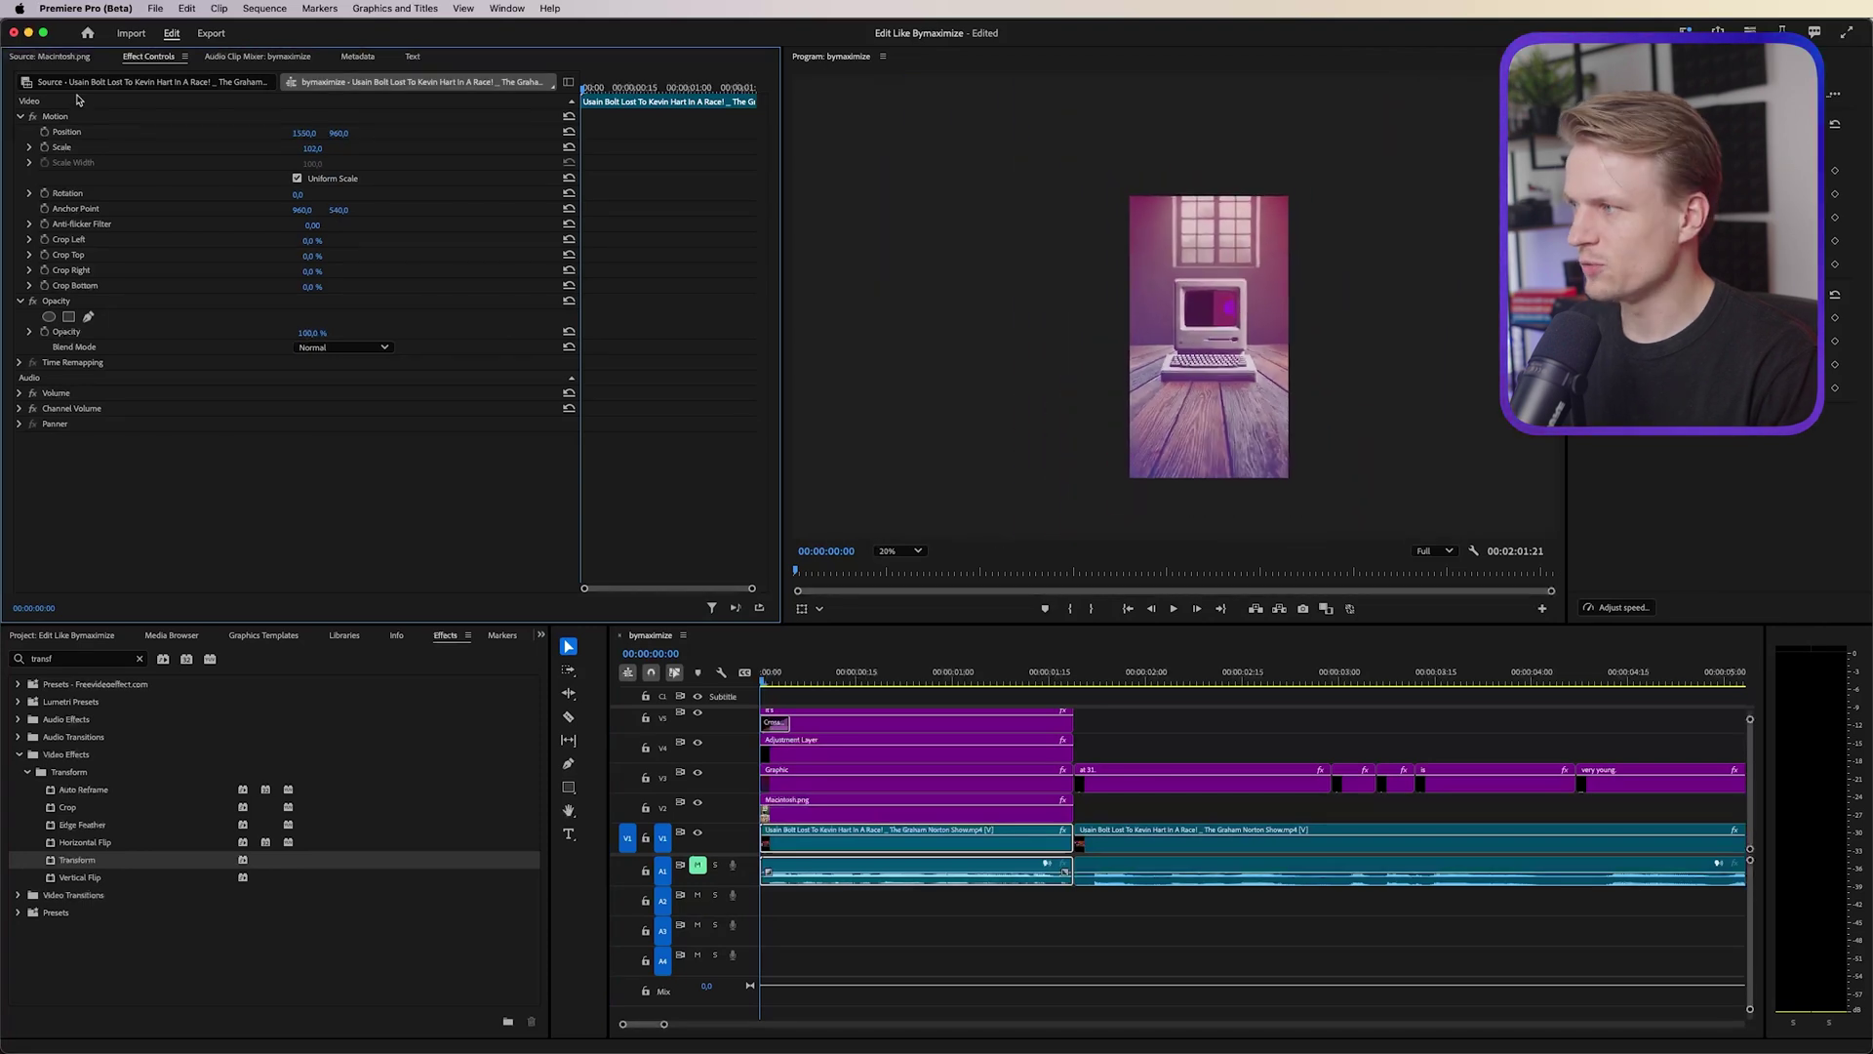
{"action": "left_click", "coordinate": [53, 117]}
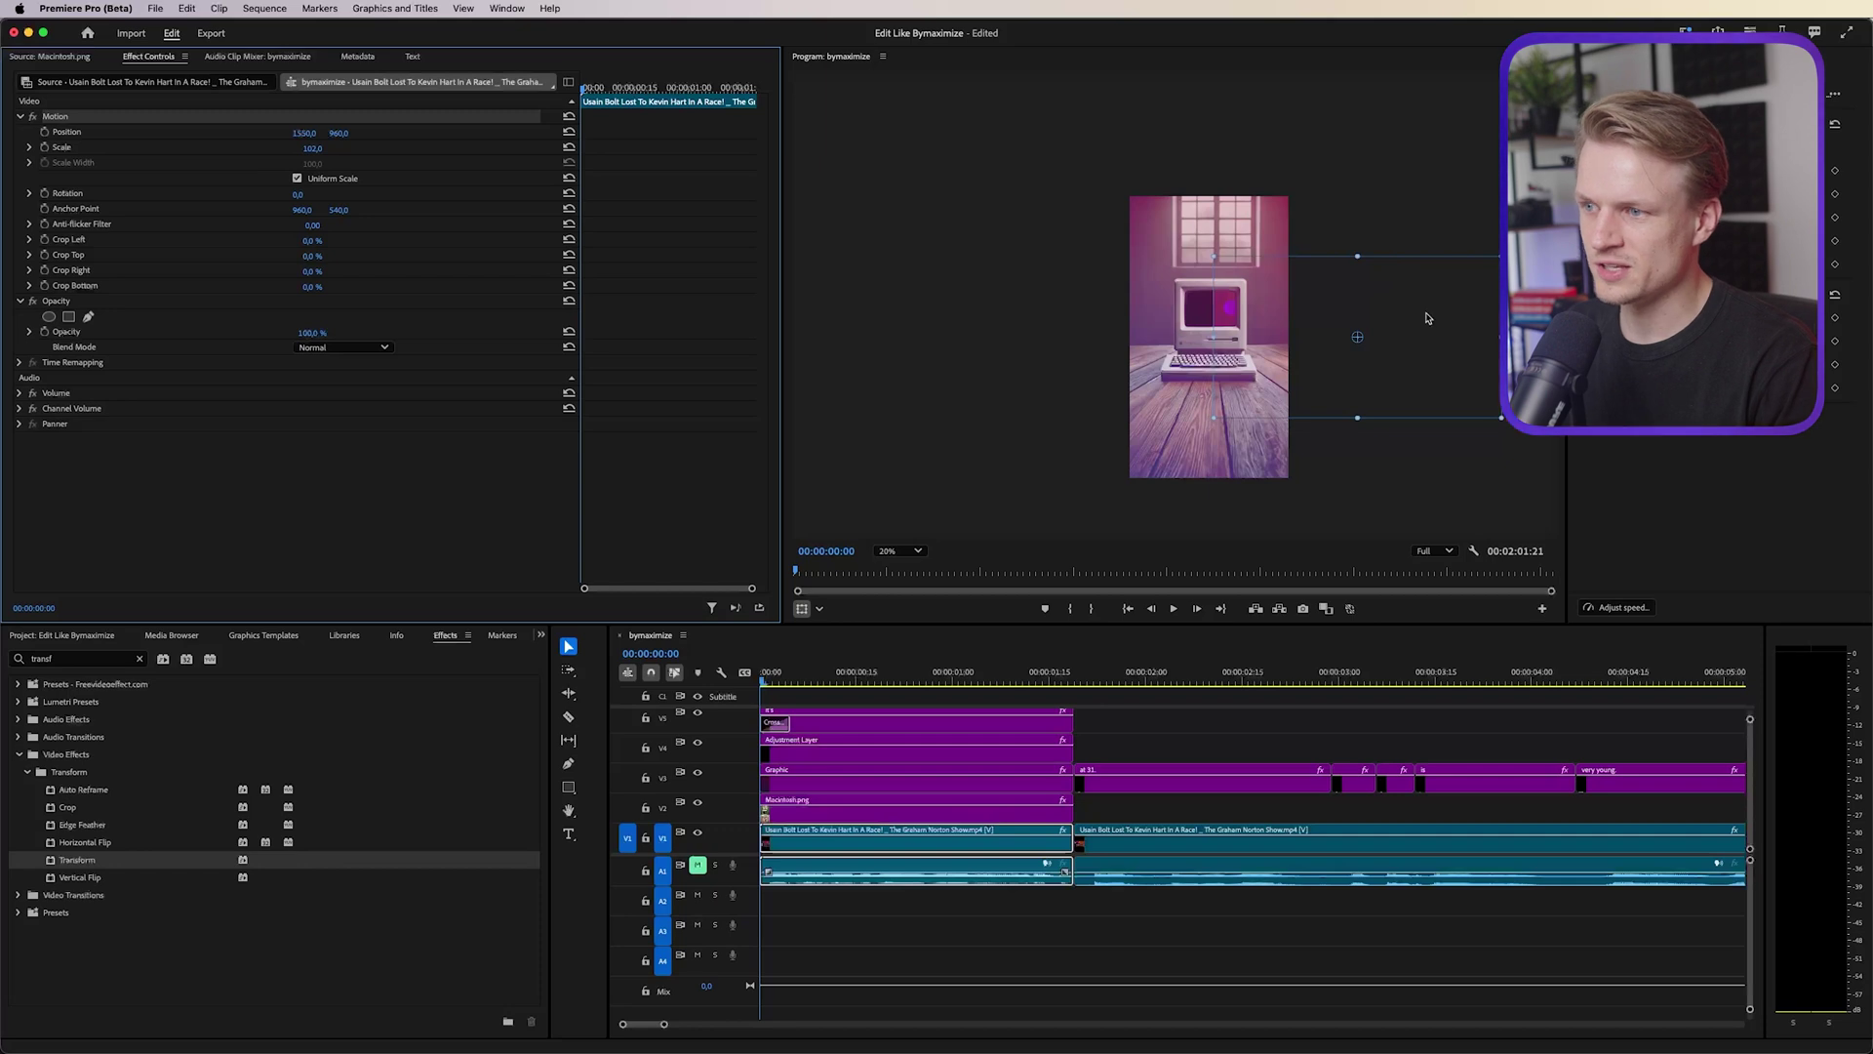
{"action": "left_click_drag", "start_coordinate": [1432, 363], "coordinate": [1274, 326]}
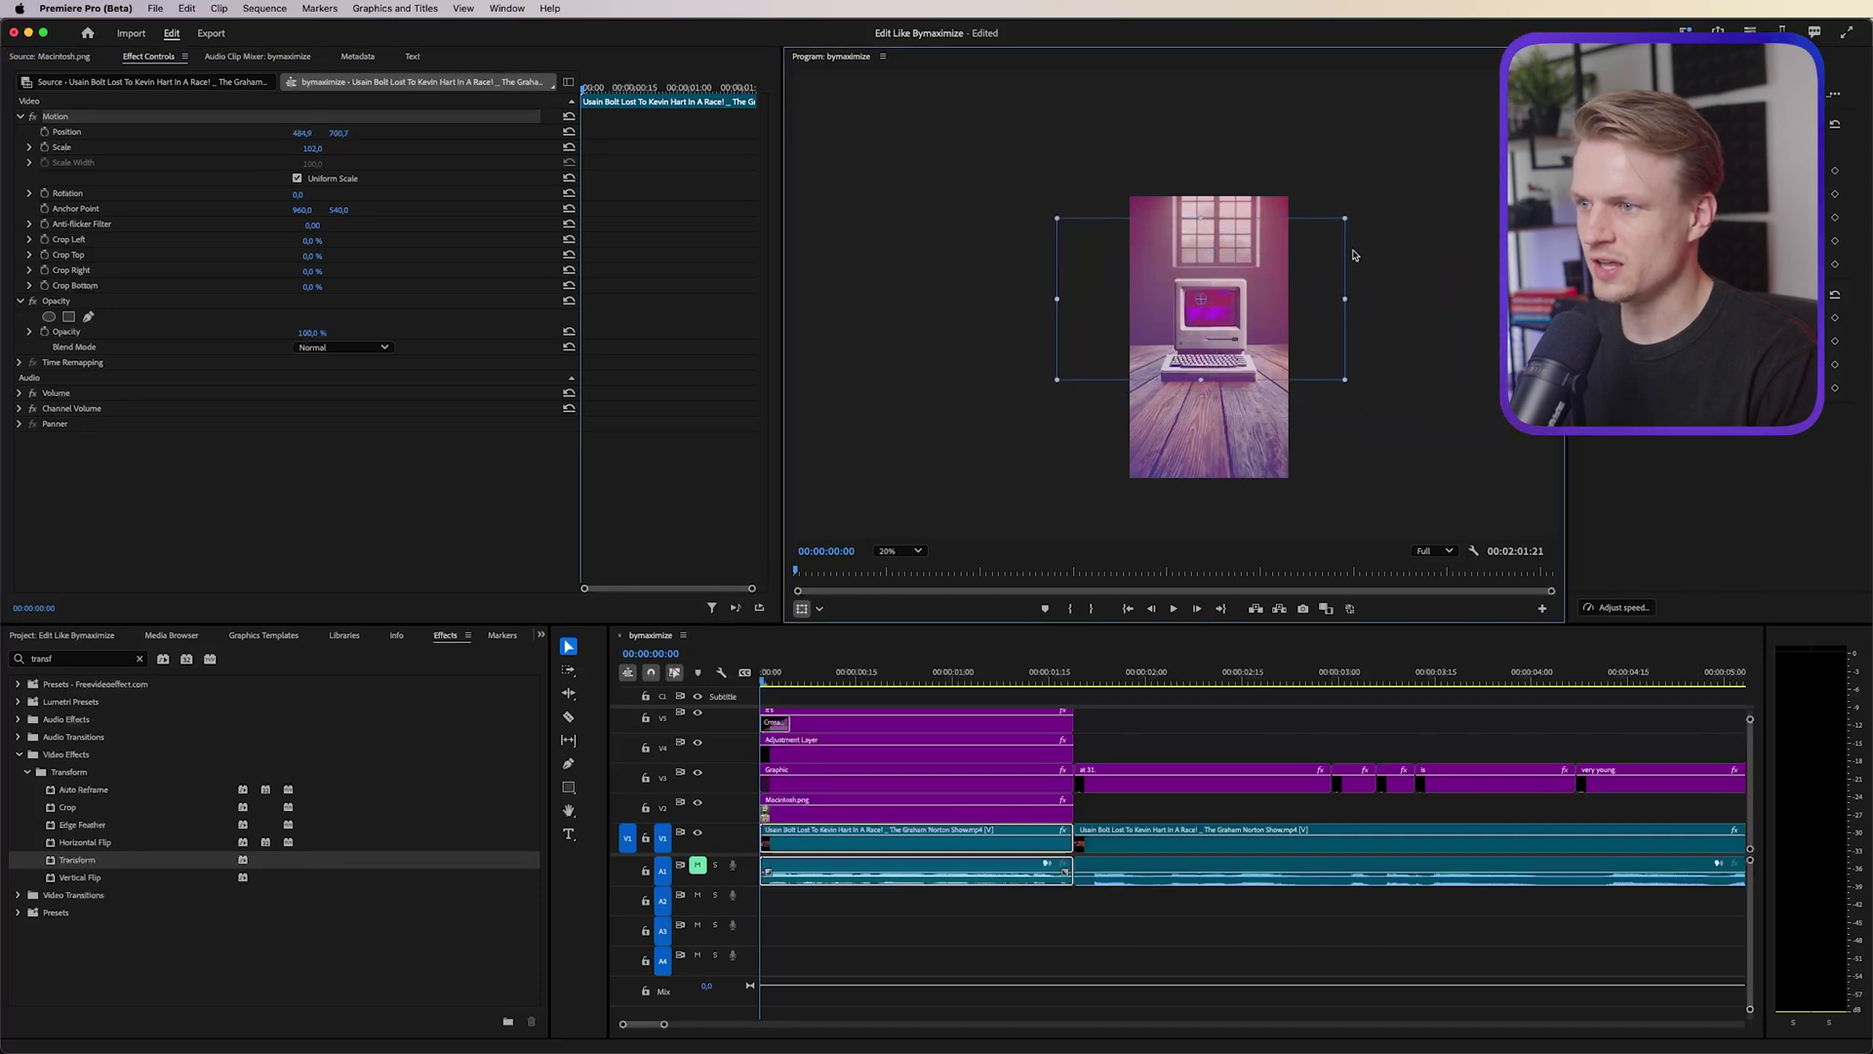
{"action": "left_click_drag", "start_coordinate": [1345, 218], "coordinate": [1248, 271]}
{"action": "scroll", "coordinate": [1215, 299], "scroll_direction": "up", "scroll_amount": 9}
{"action": "left_click_drag", "start_coordinate": [1274, 344], "coordinate": [1473, 440]}
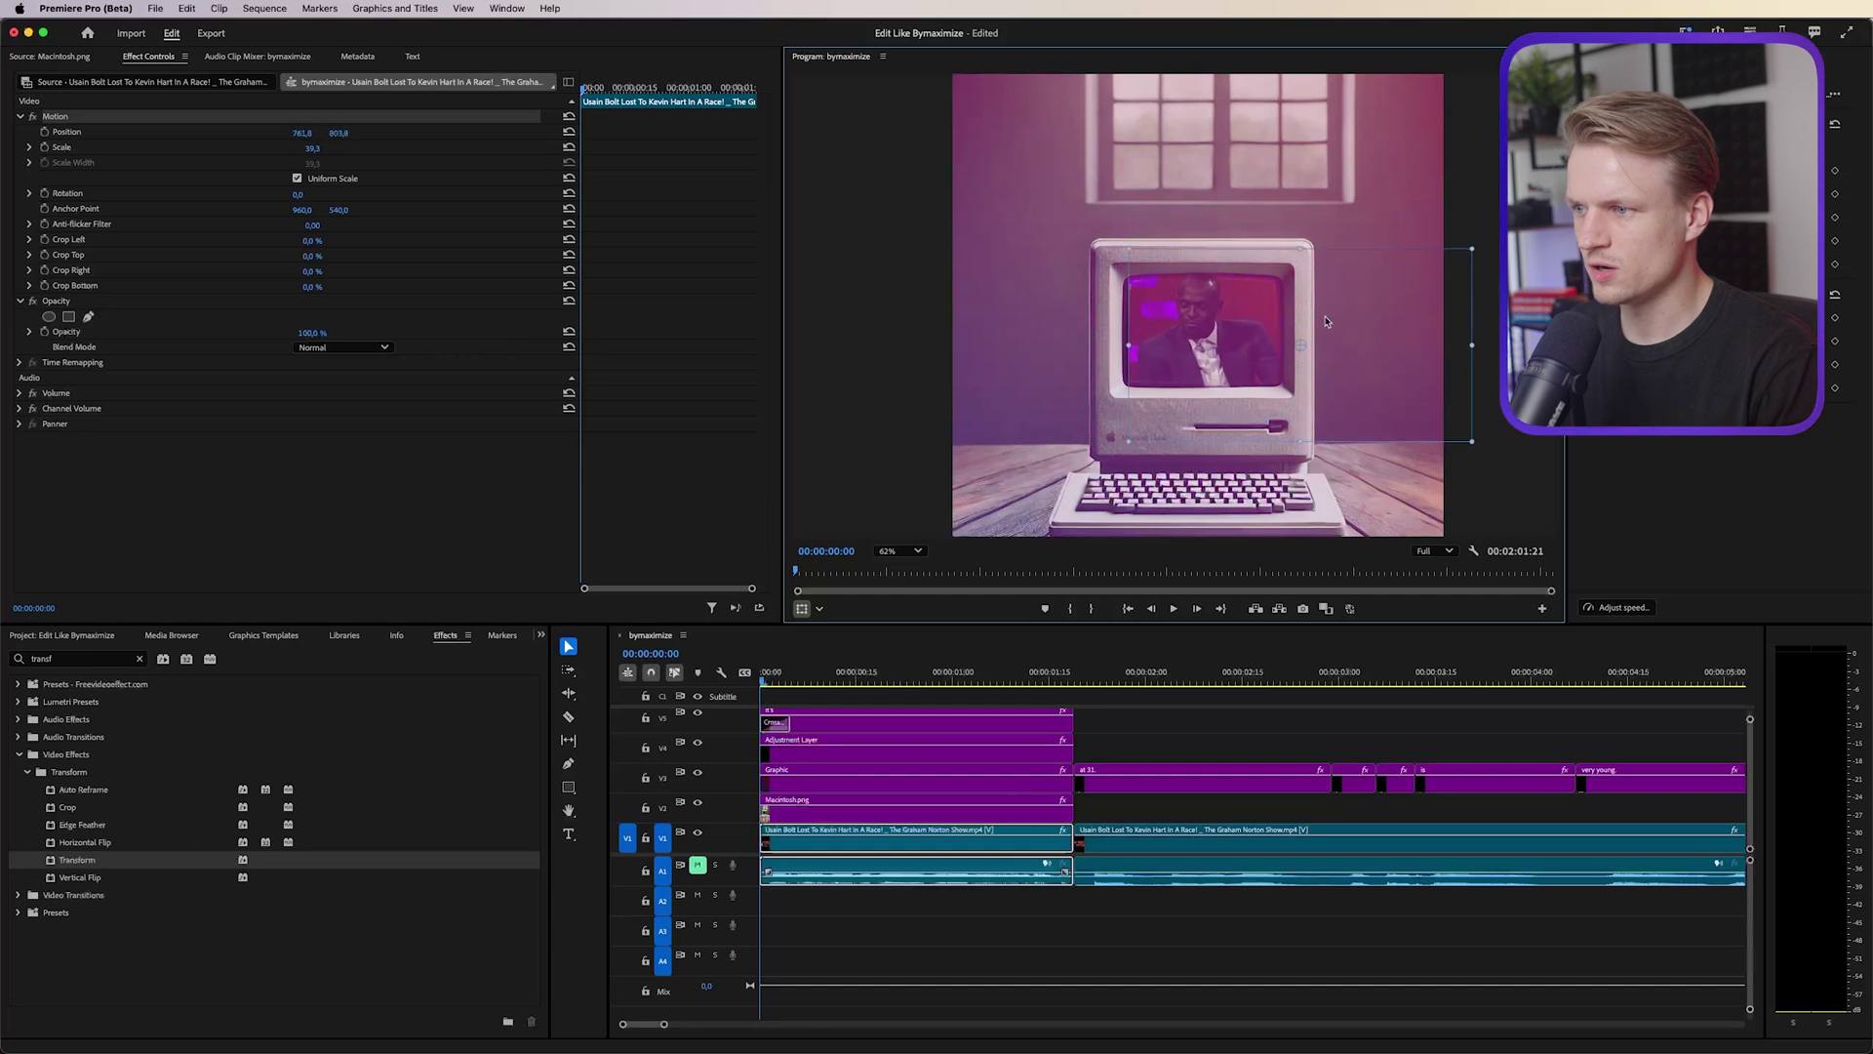
{"action": "left_click_drag", "start_coordinate": [1326, 317], "coordinate": [1317, 327]}
{"action": "left_click", "coordinate": [1247, 723]}
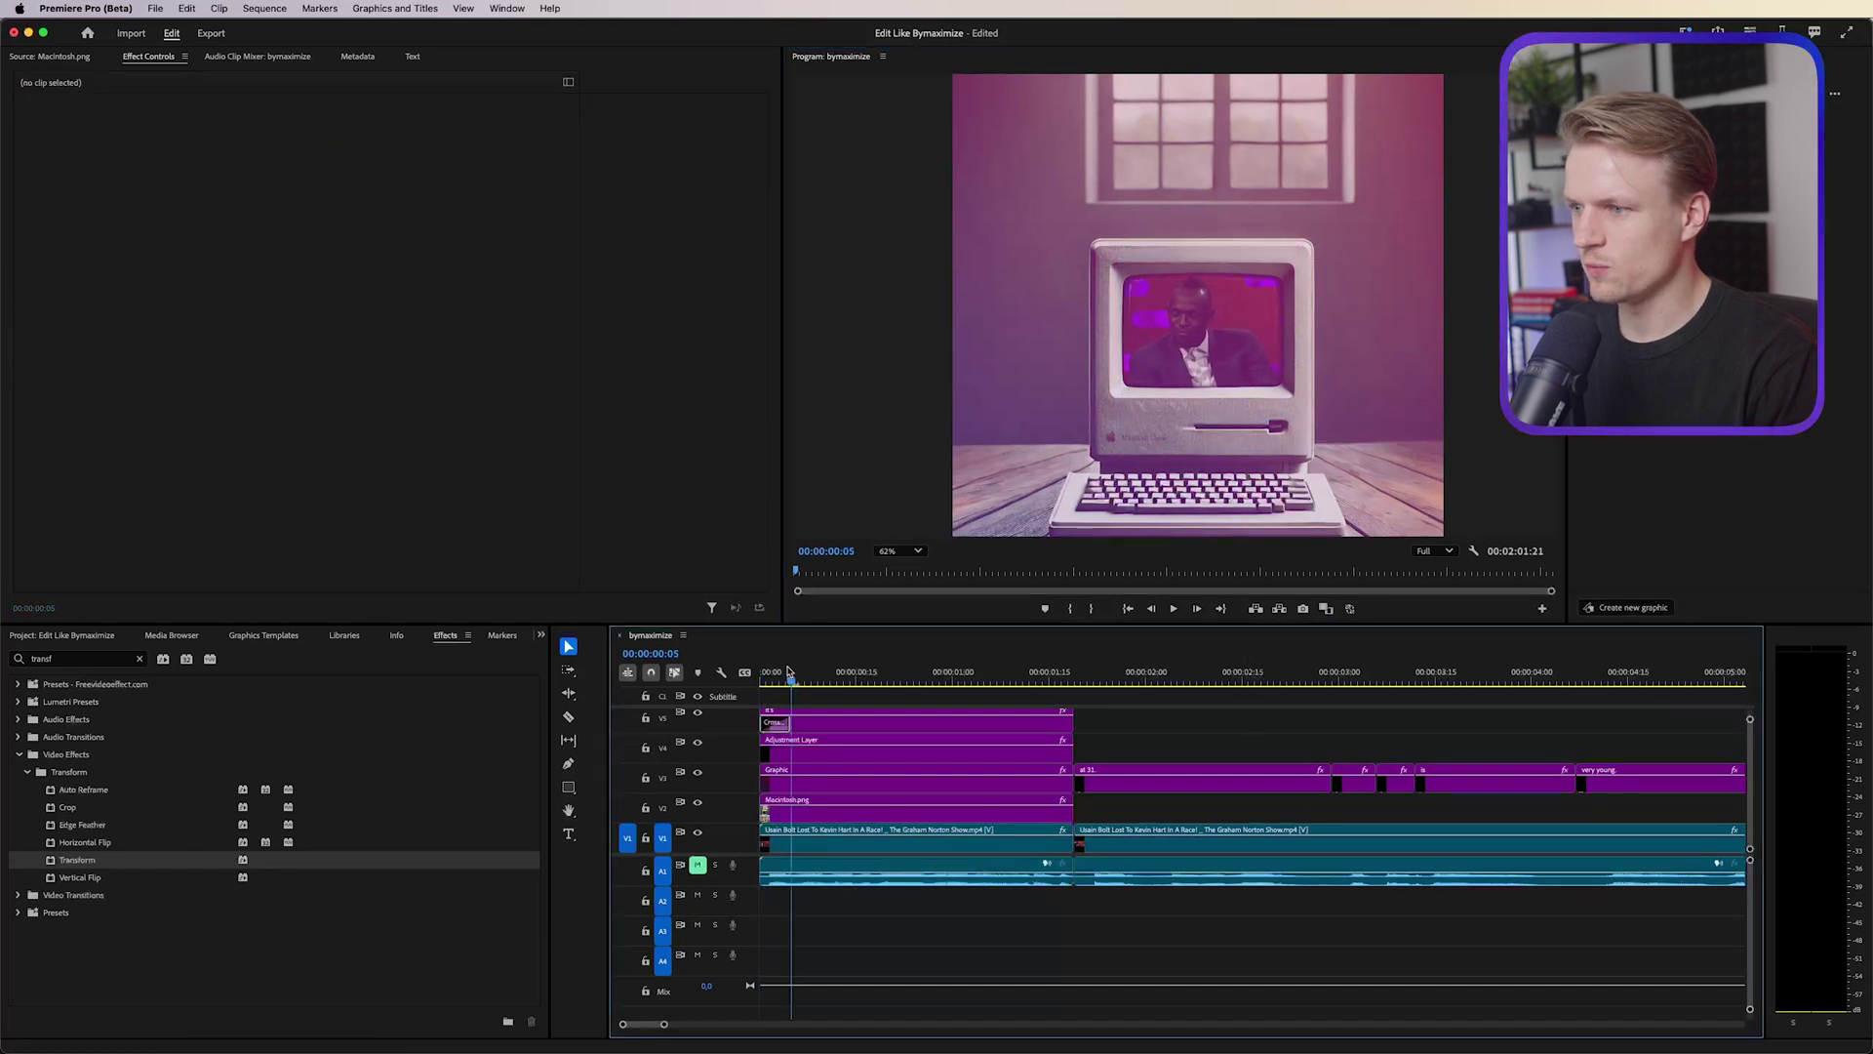
{"action": "scroll", "coordinate": [1046, 382], "scroll_direction": "down", "scroll_amount": 3}
Step: Move the 'Everybody' caption up to Bolt's face level
{"action": "key", "text": "space"}
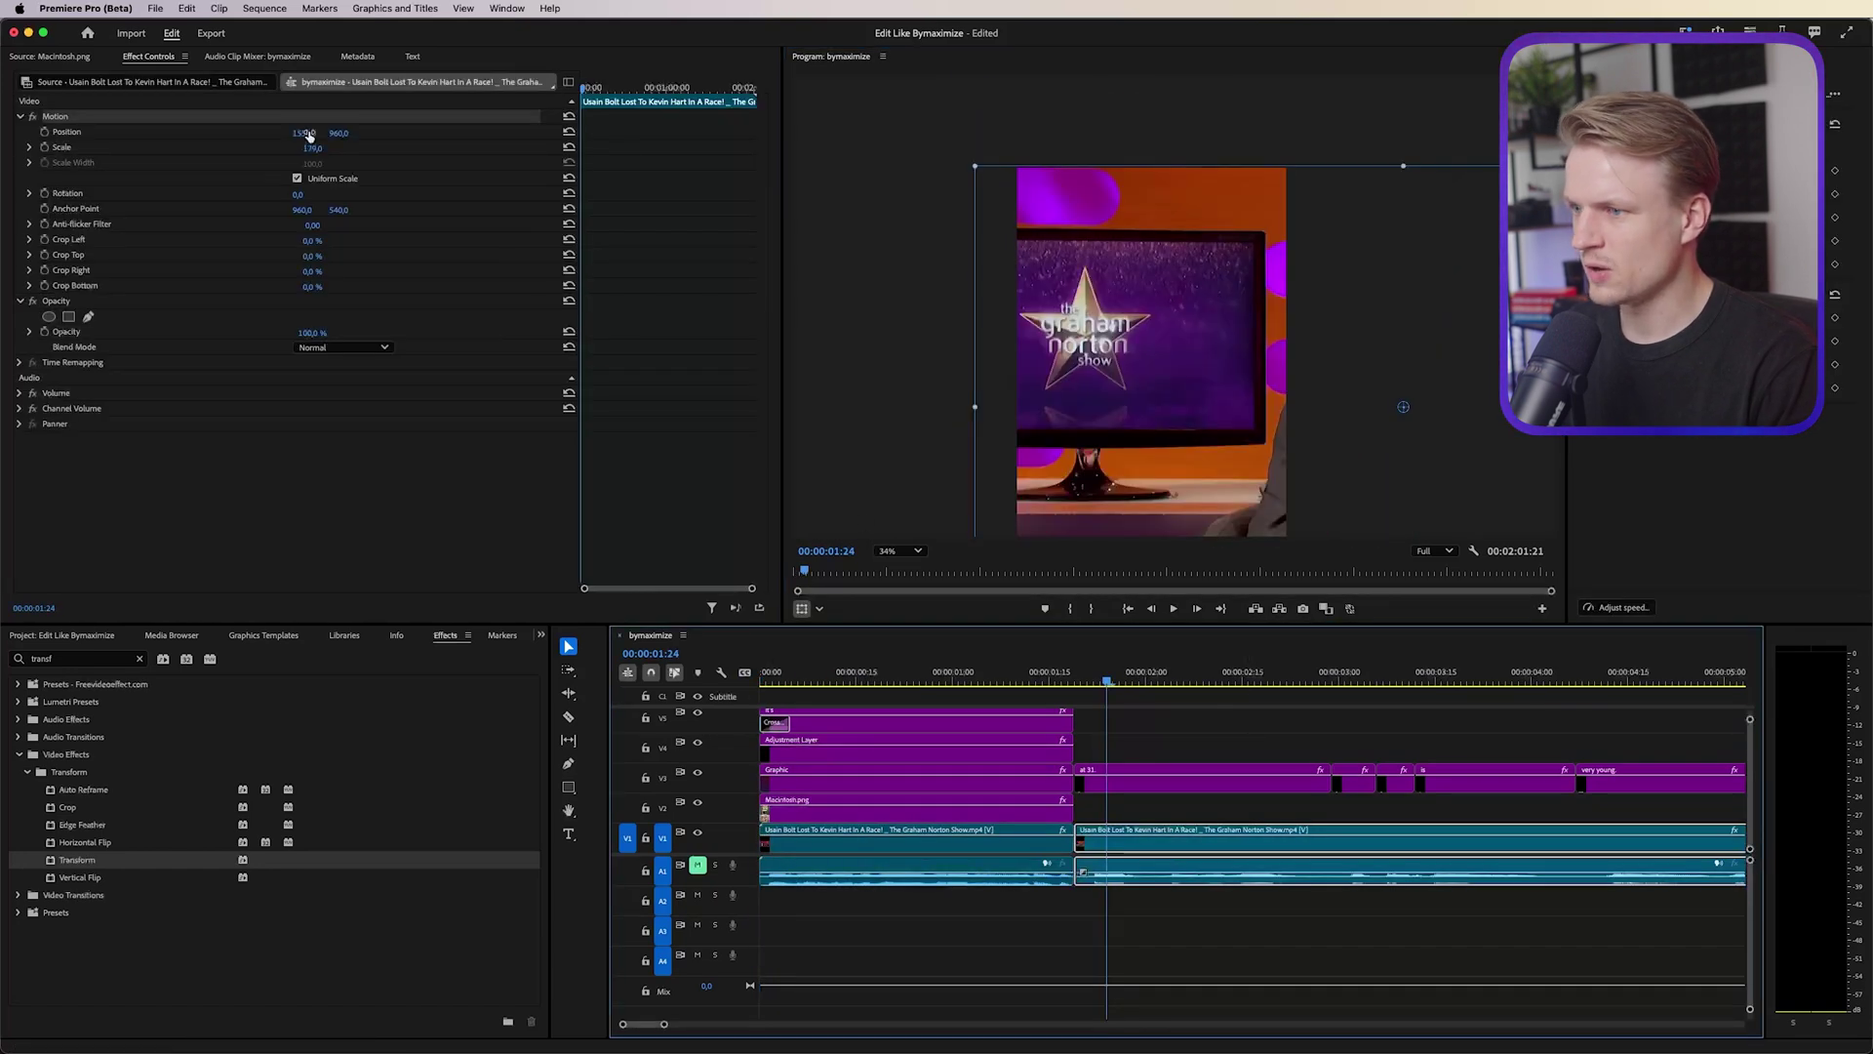
{"action": "left_click_drag", "start_coordinate": [306, 134], "coordinate": [308, 135]}
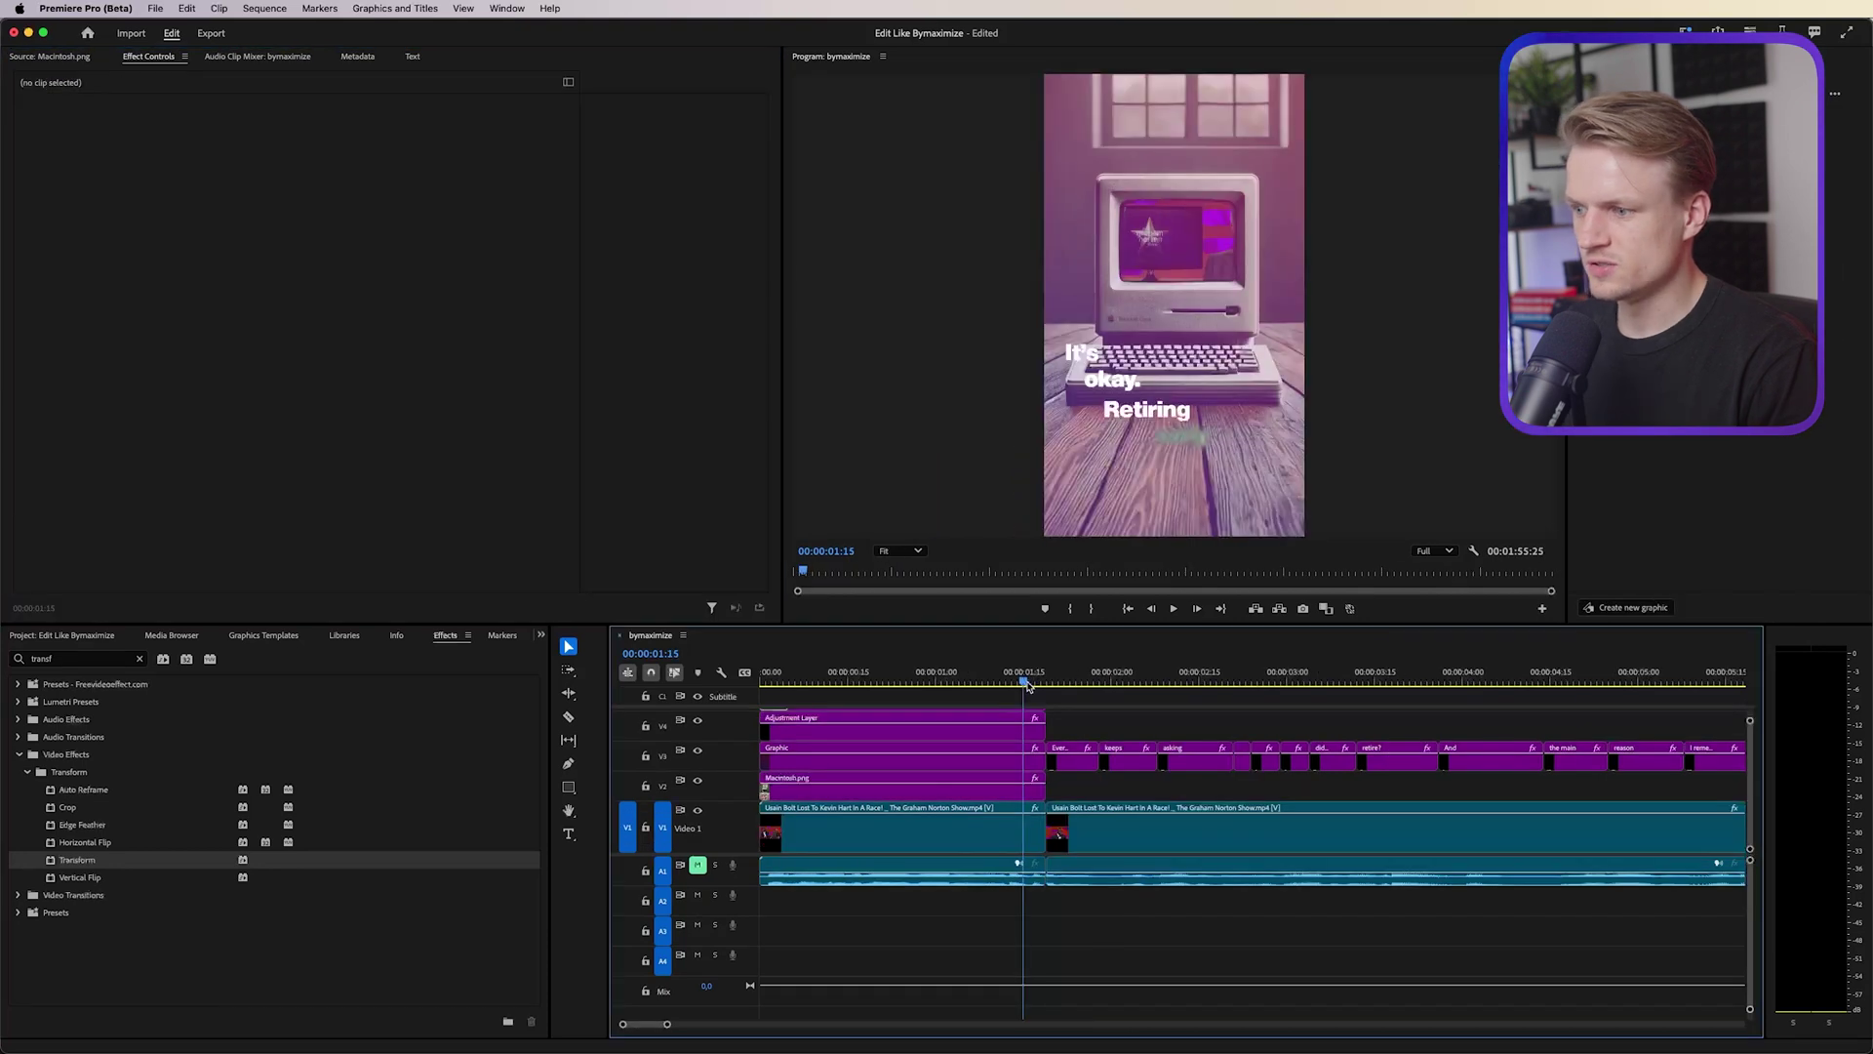
{"action": "left_click", "coordinate": [1048, 683]}
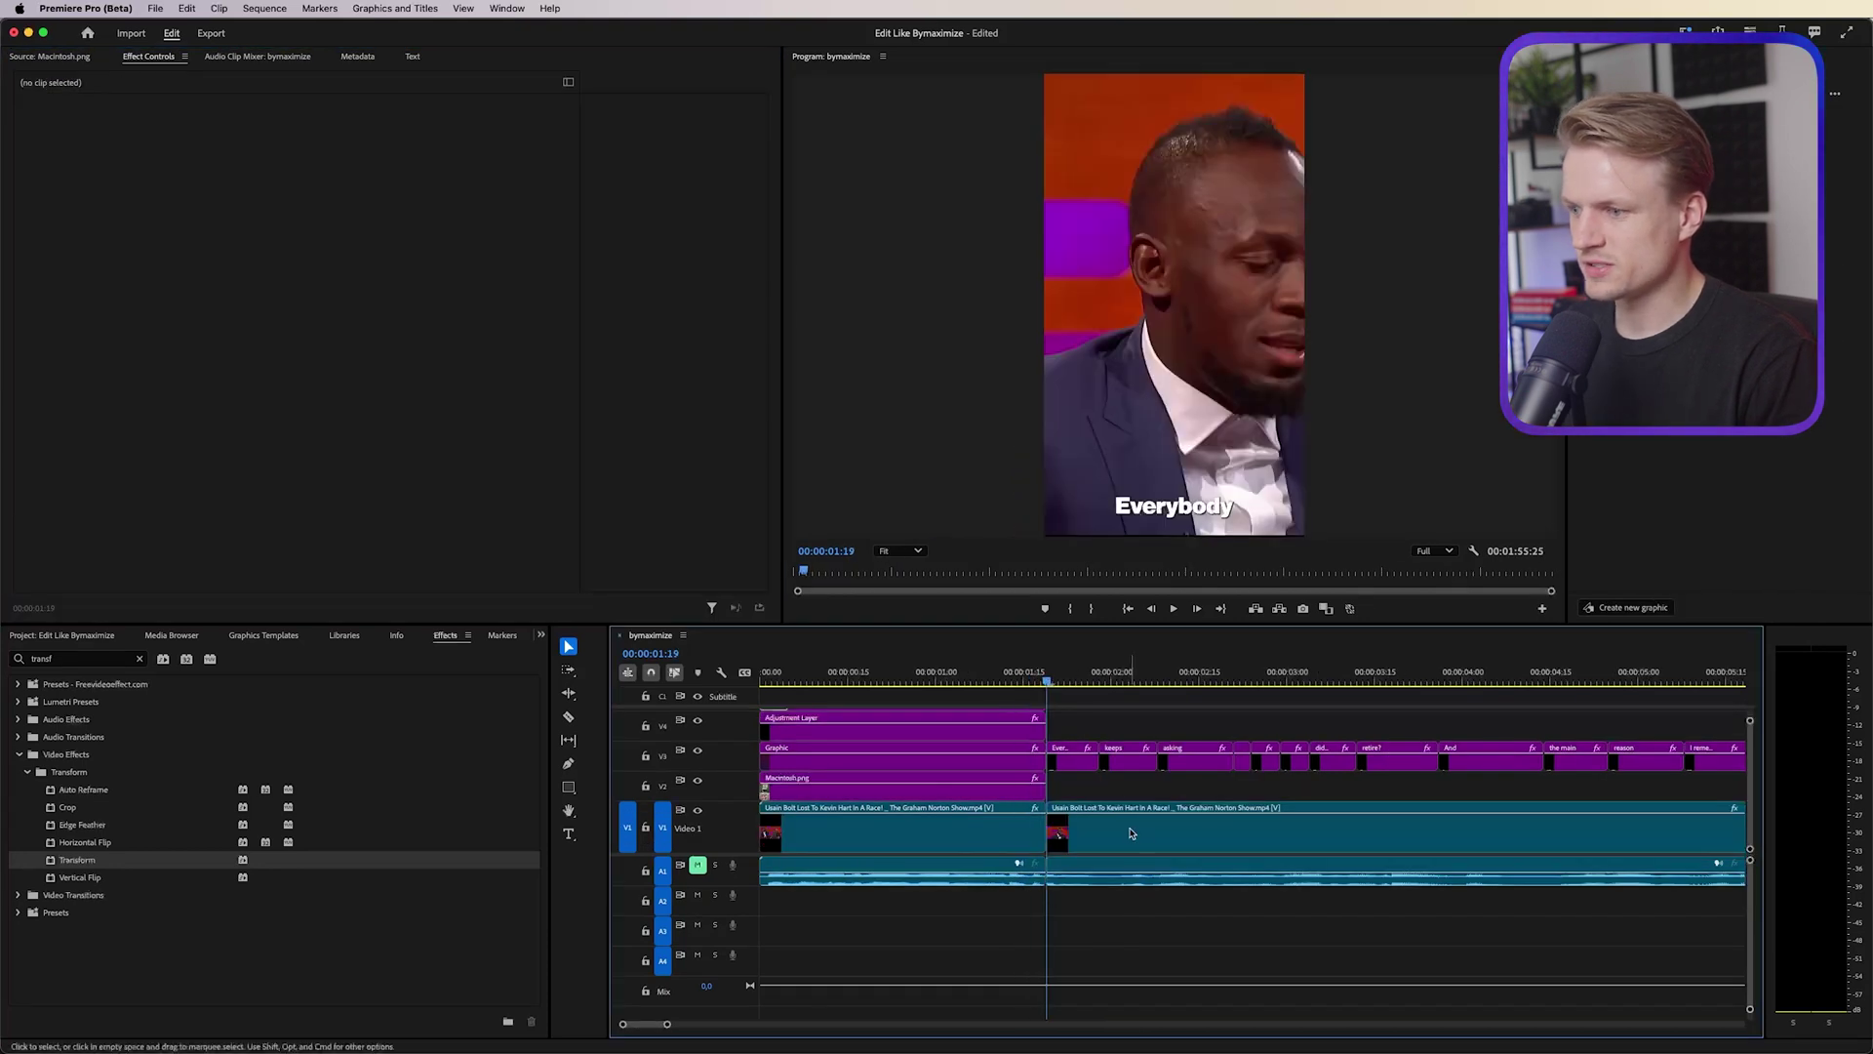
{"action": "left_click", "coordinate": [1144, 364]}
{"action": "left_click", "coordinate": [1157, 509]}
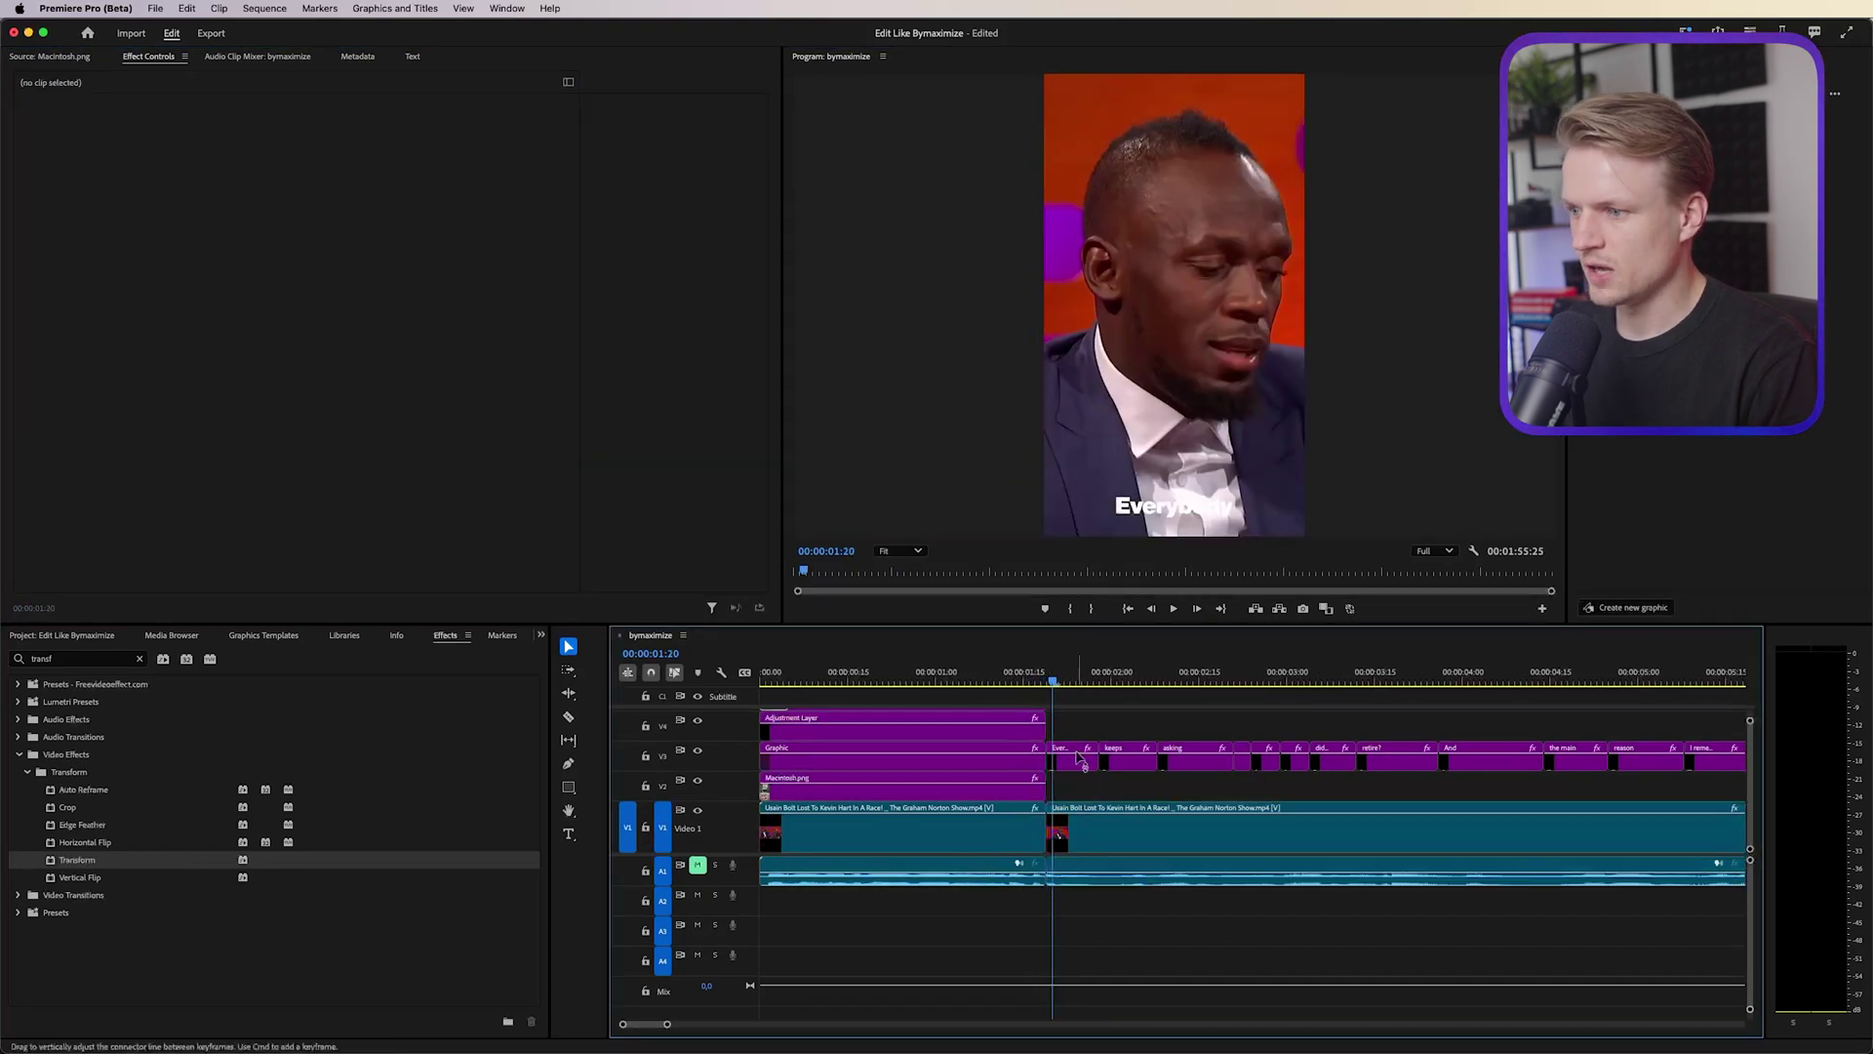
{"action": "left_click_drag", "start_coordinate": [1174, 516], "coordinate": [1174, 329]}
Step: Raise the 'keeps' caption near face level and set its blend mode to Difference
{"action": "left_click", "coordinate": [1050, 677]}
{"action": "key", "text": "space"}
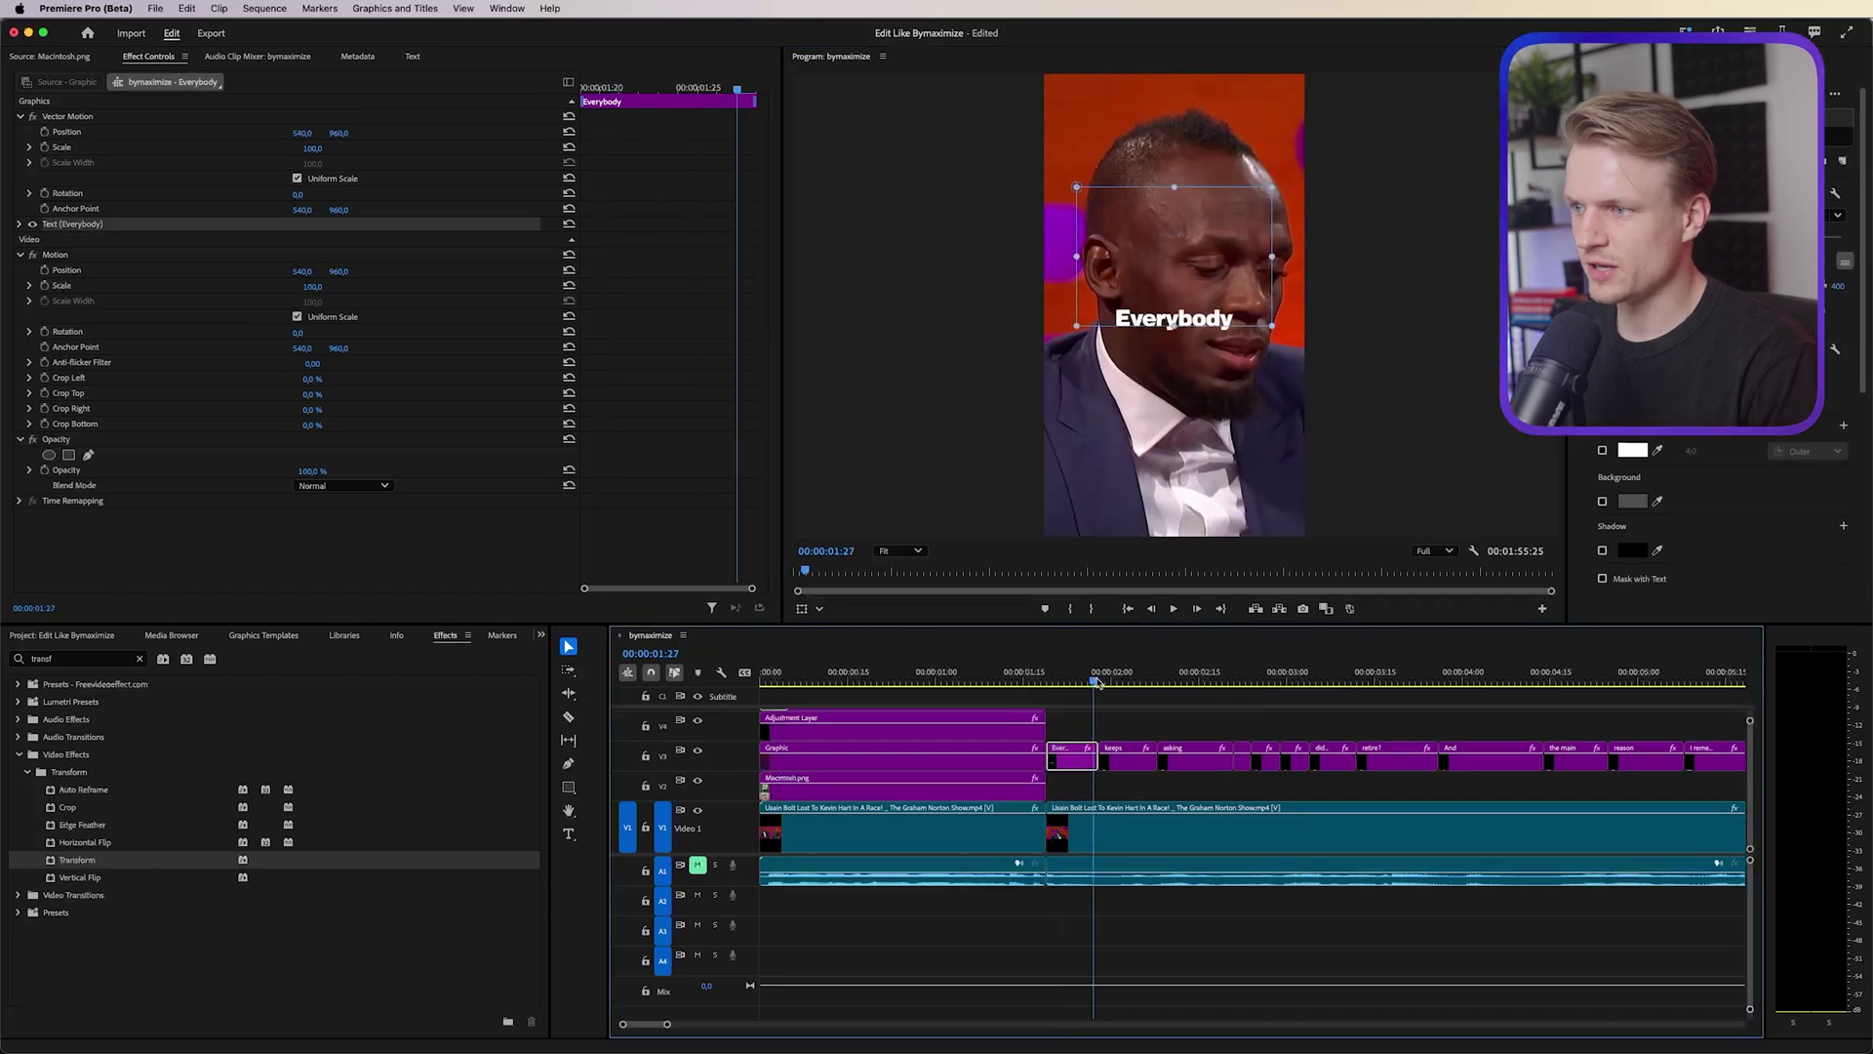
{"action": "left_click", "coordinate": [1217, 502]}
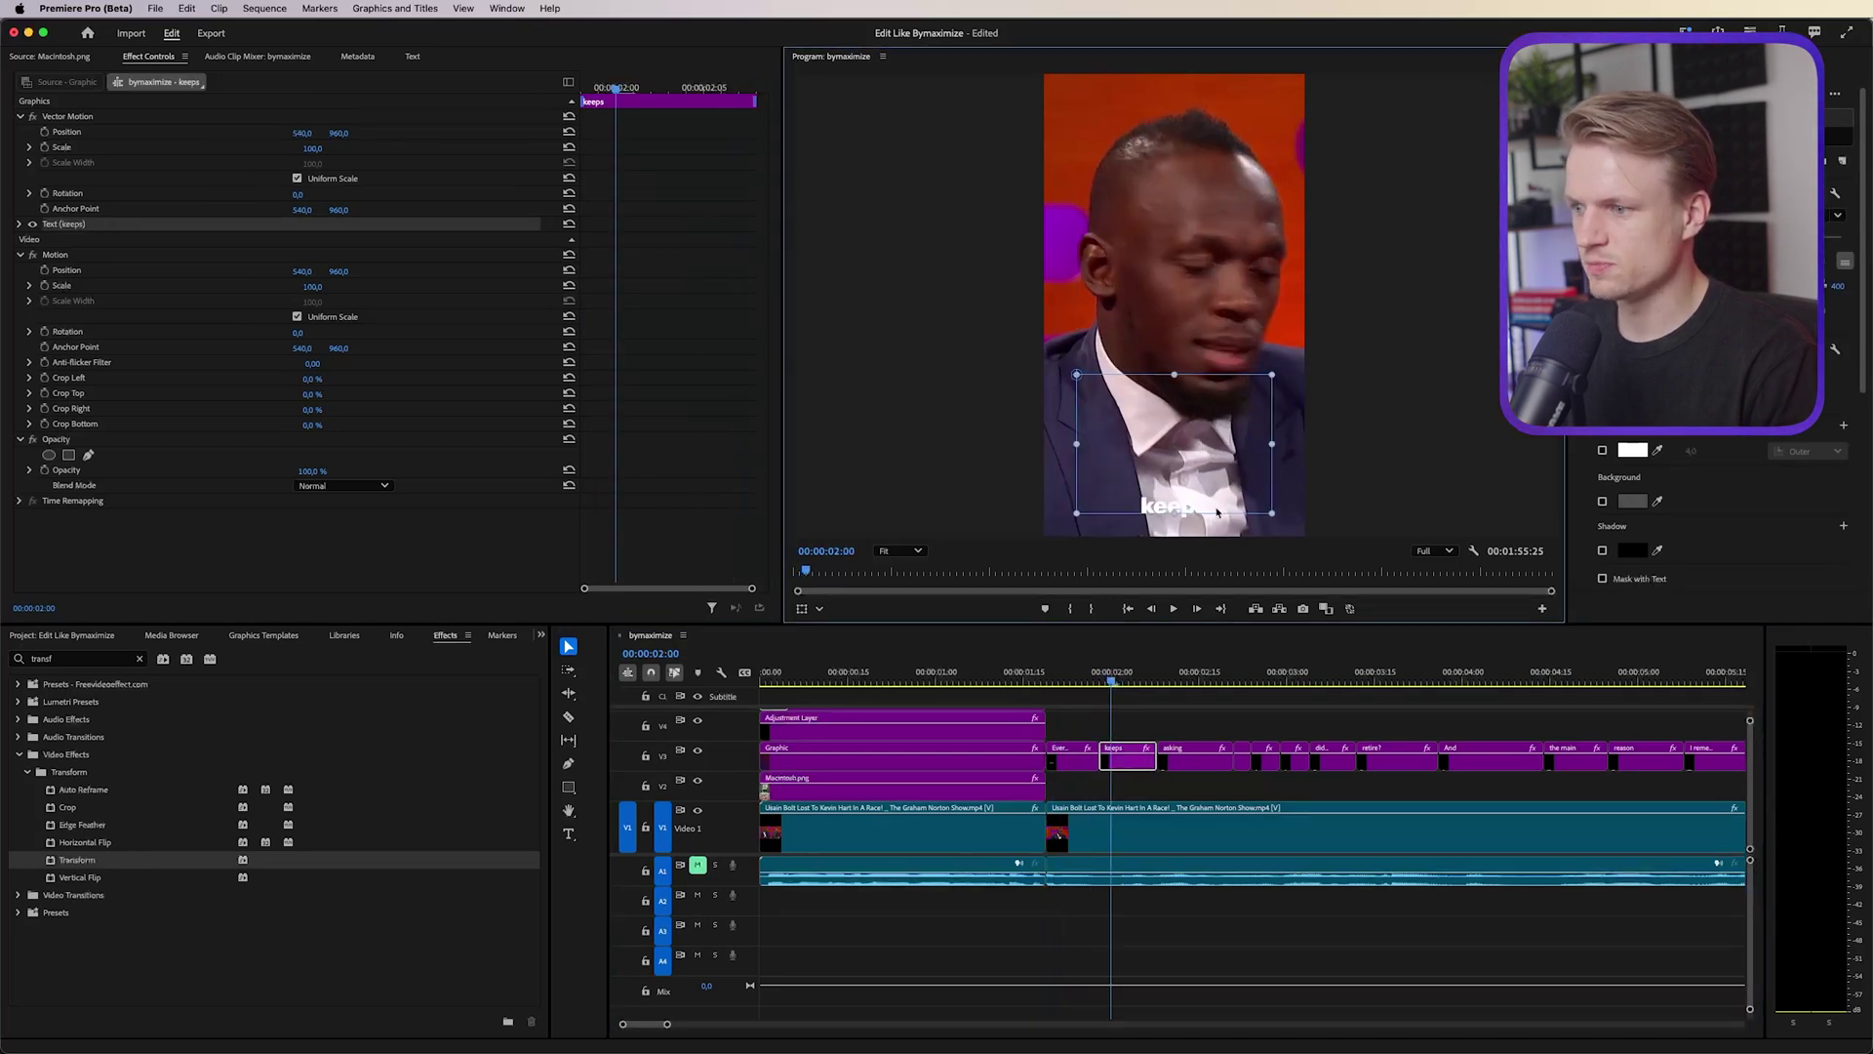
{"action": "left_click_drag", "start_coordinate": [1216, 511], "coordinate": [1216, 340]}
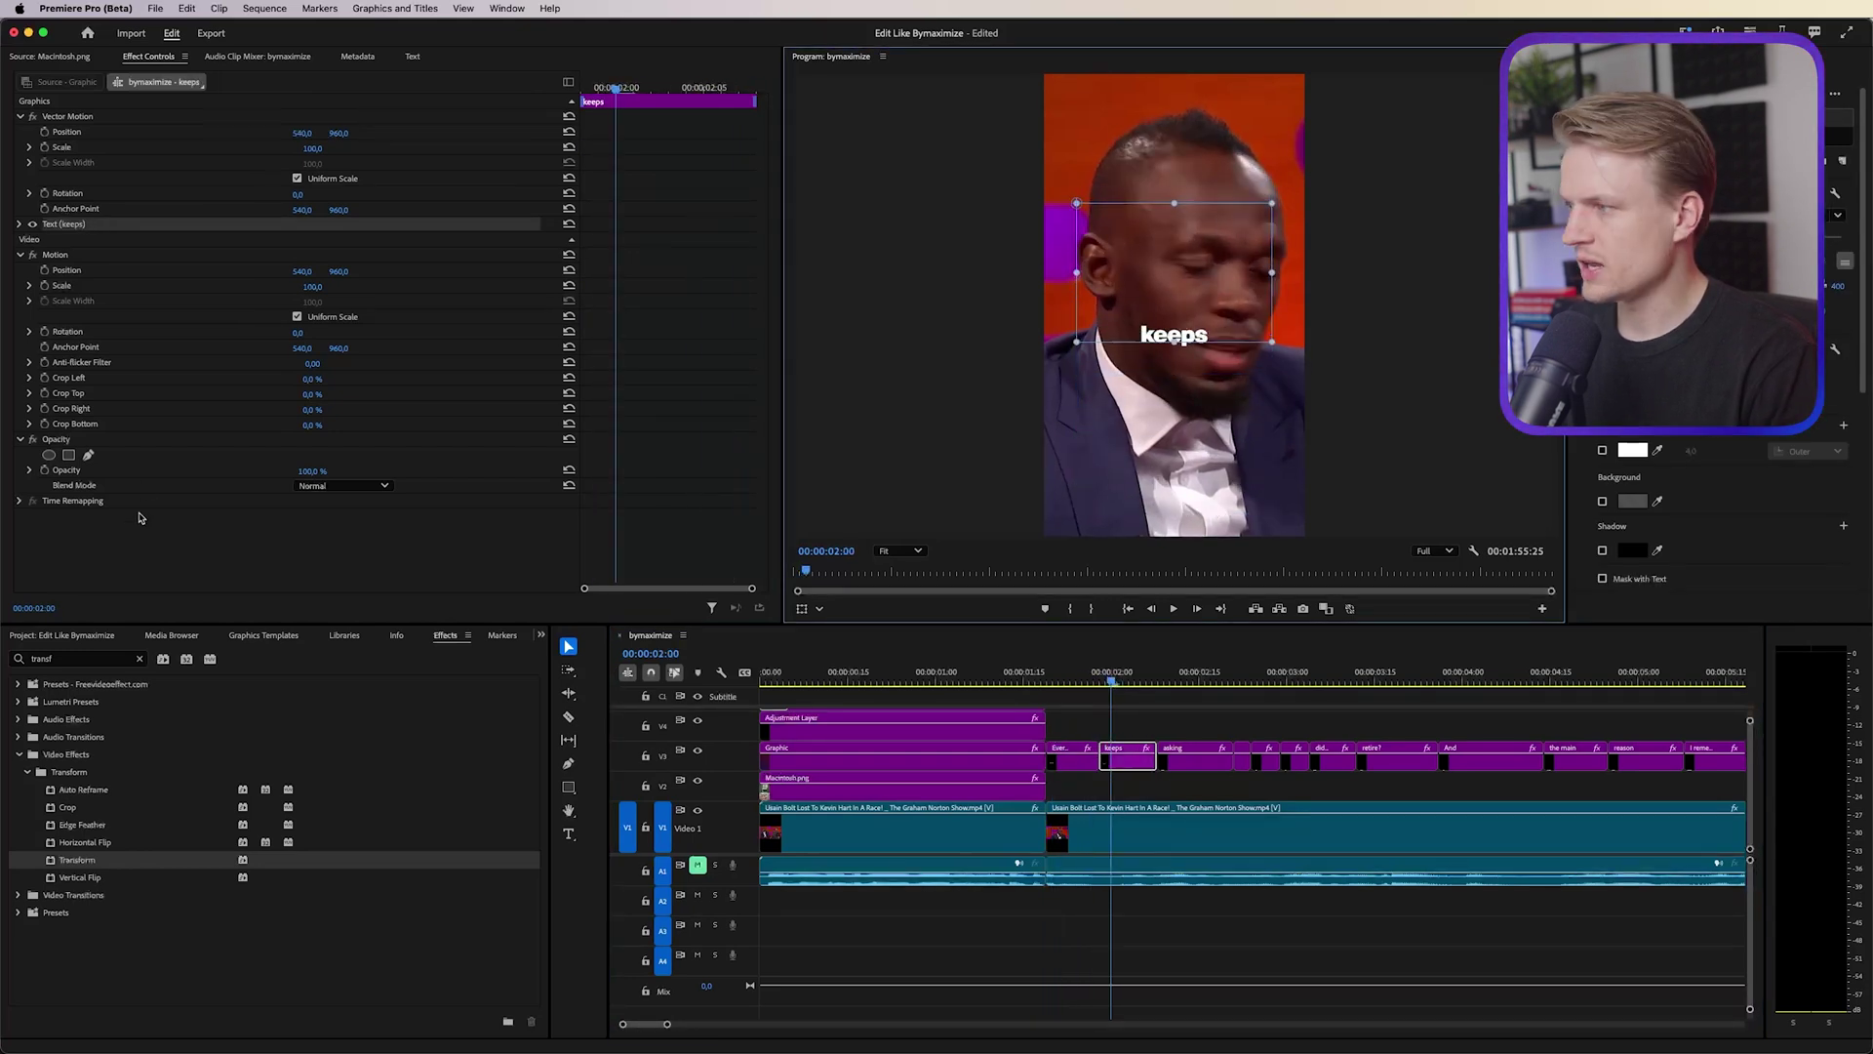
{"action": "left_click", "coordinate": [332, 486]}
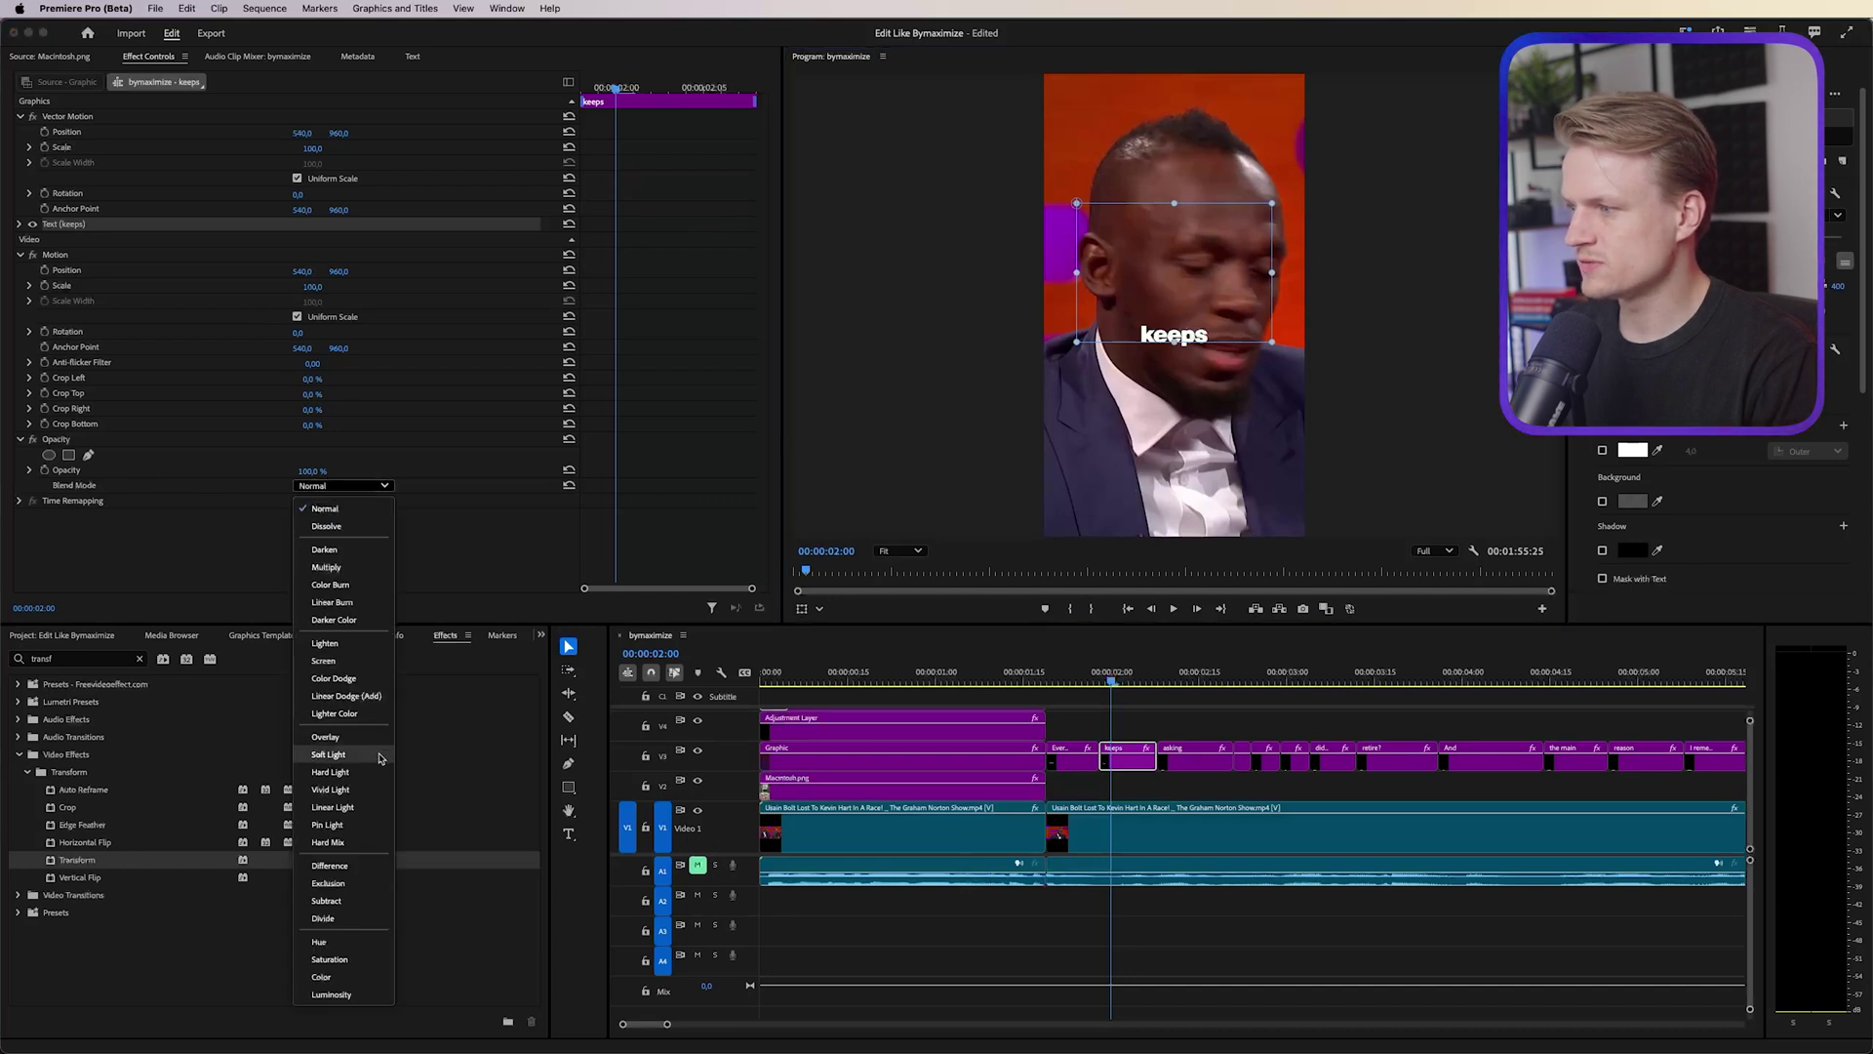
{"action": "left_click", "coordinate": [330, 865]}
{"action": "left_click_drag", "start_coordinate": [1212, 326], "coordinate": [1209, 382]}
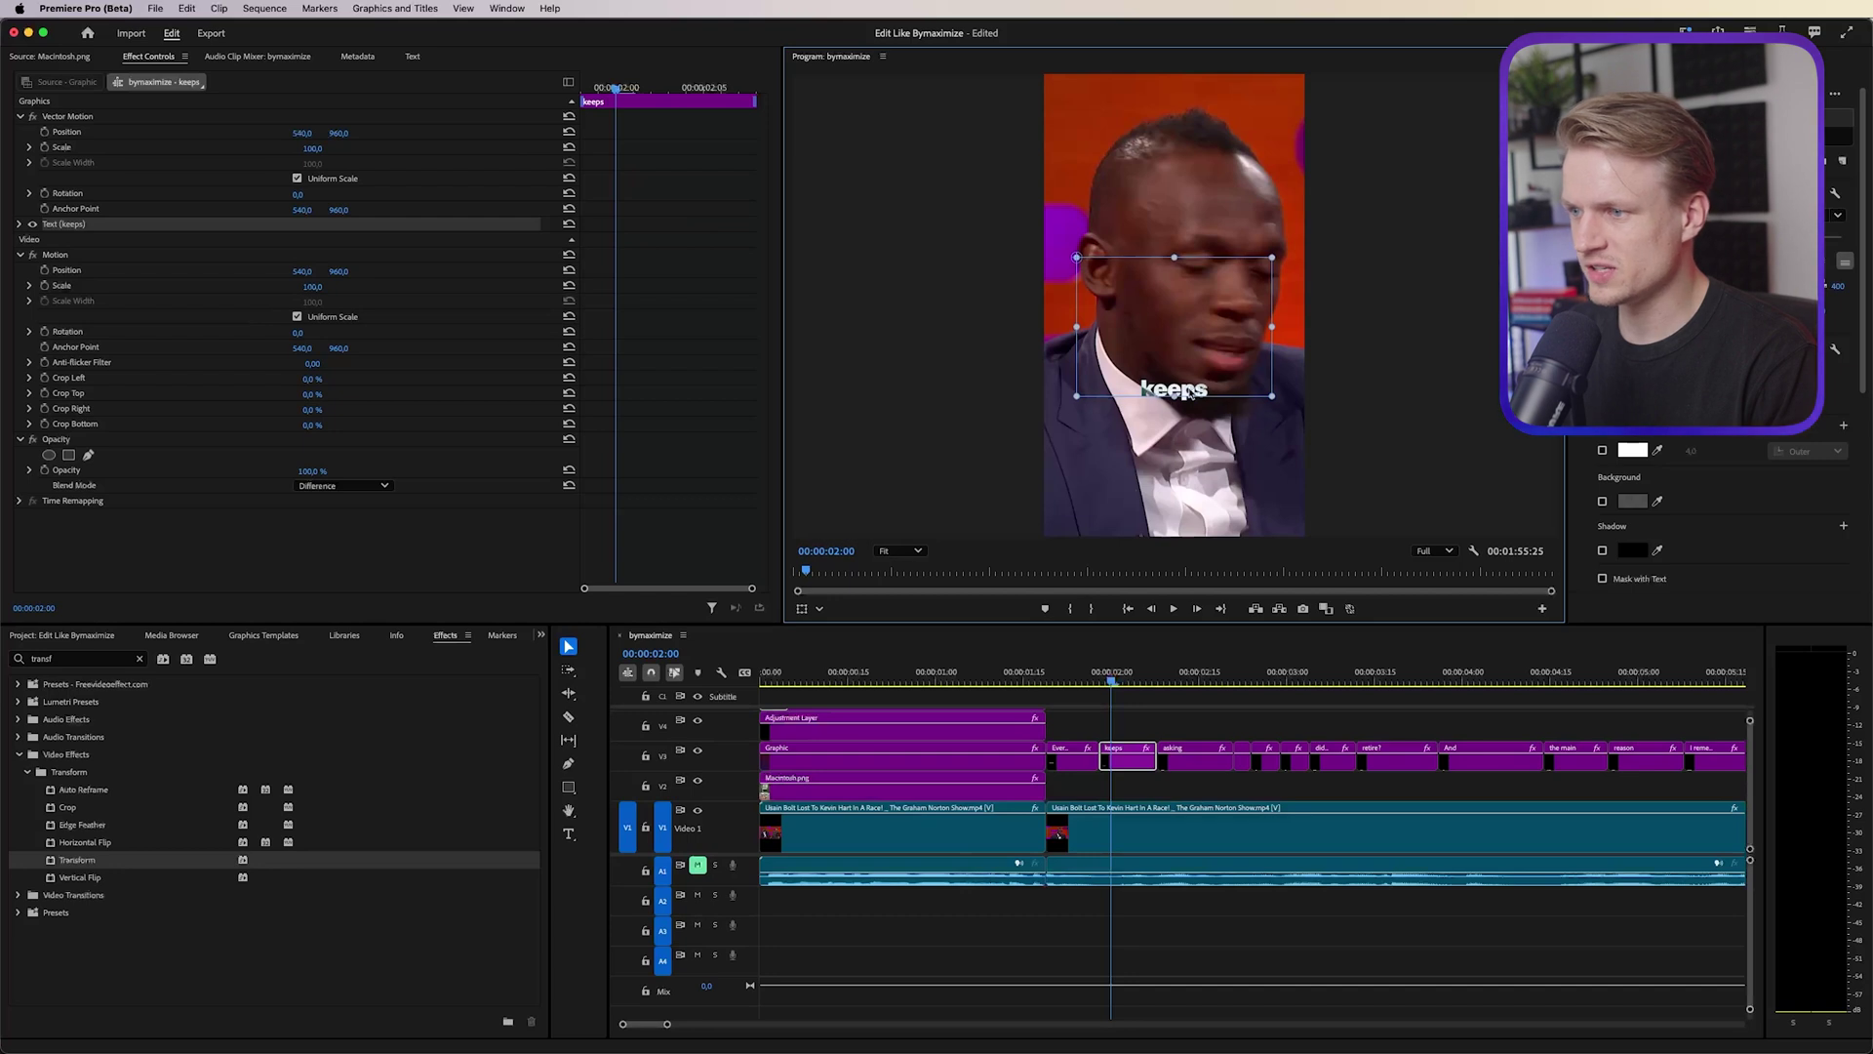
{"action": "left_click", "coordinate": [1057, 683]}
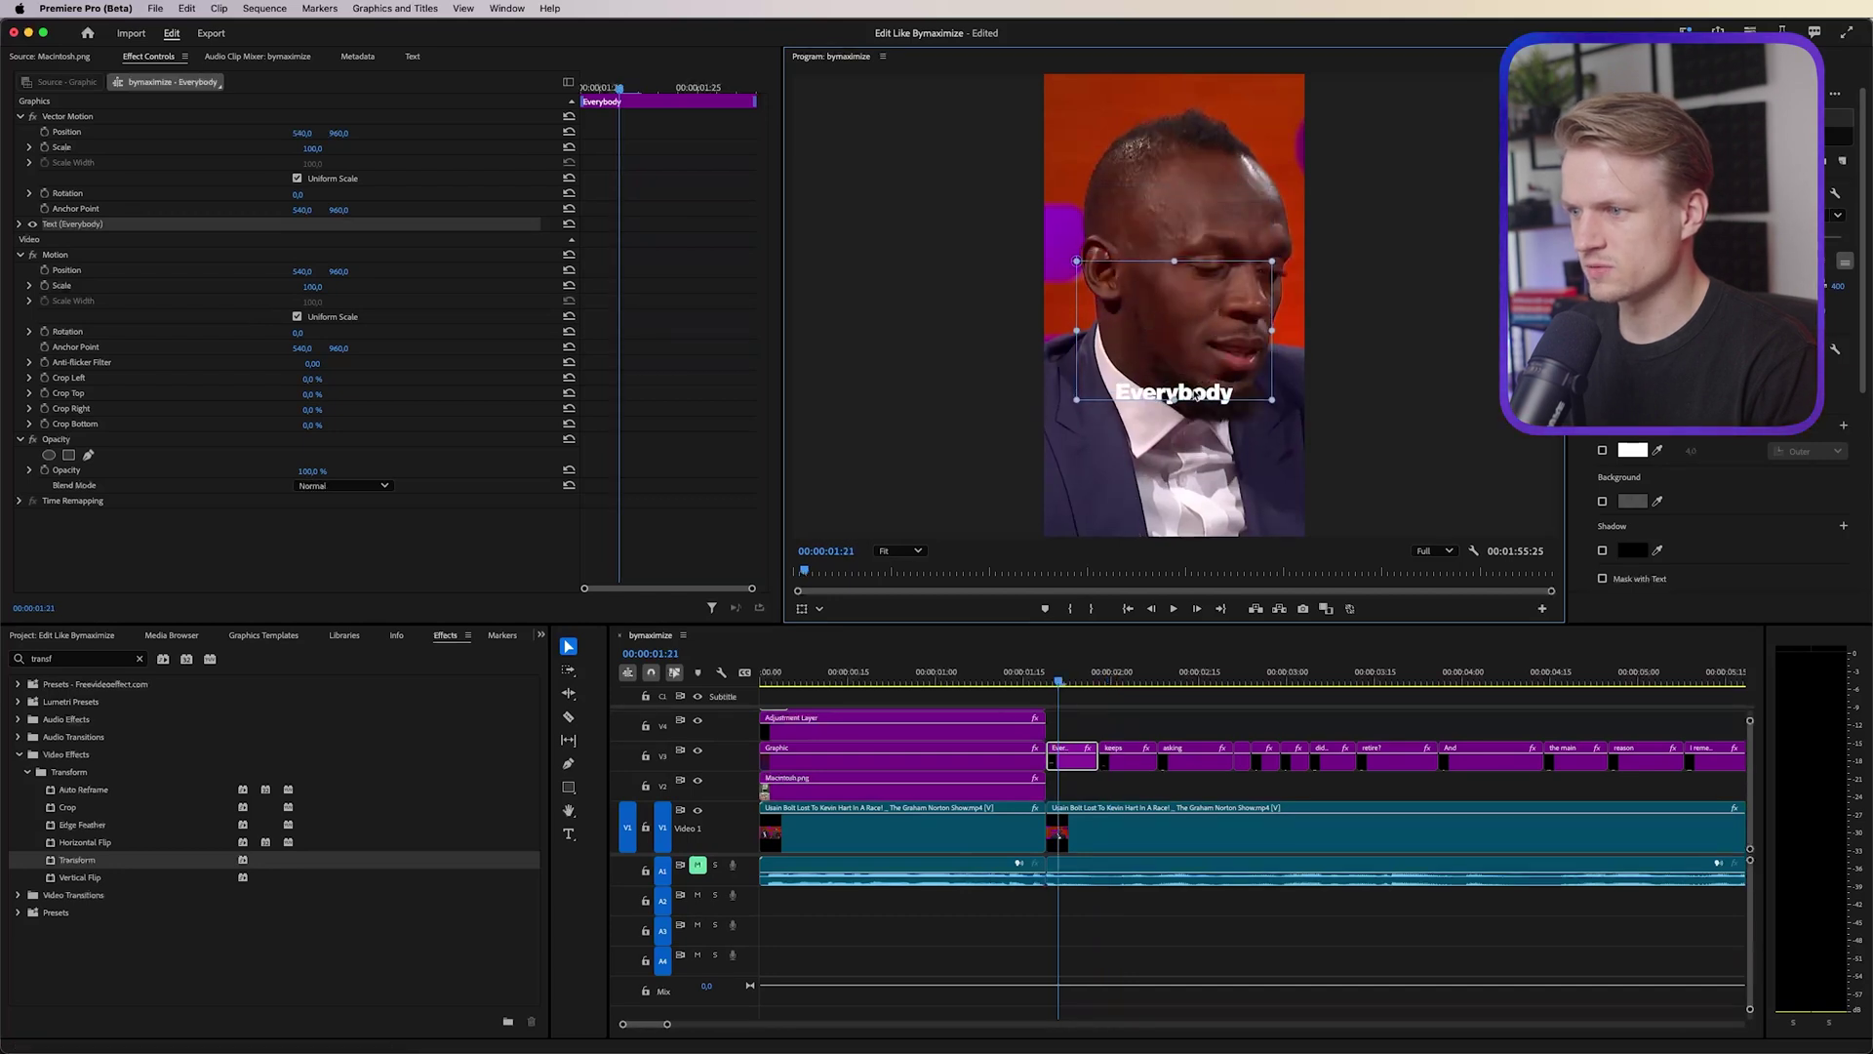
Step: Overwrite a six-second Olympic race excerpt over the interview and scale it to 184
{"action": "key", "text": "space"}
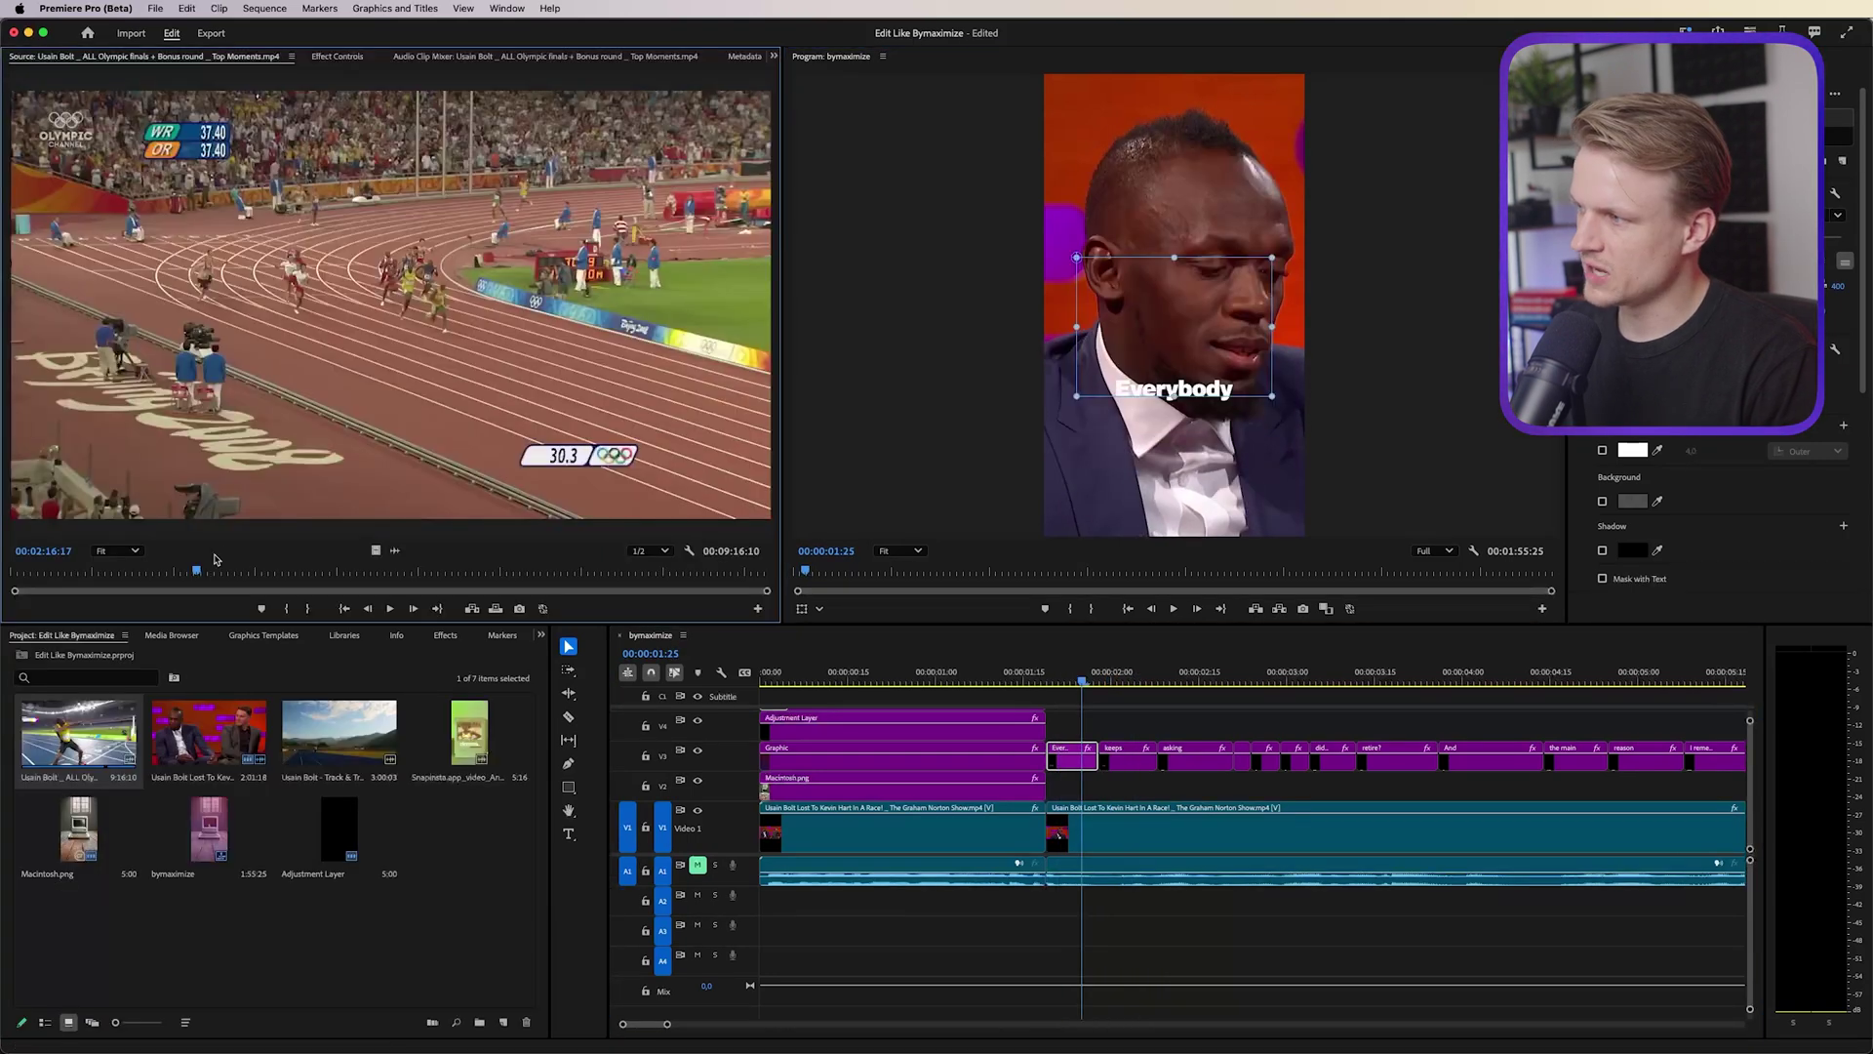
{"action": "key", "text": "i"}
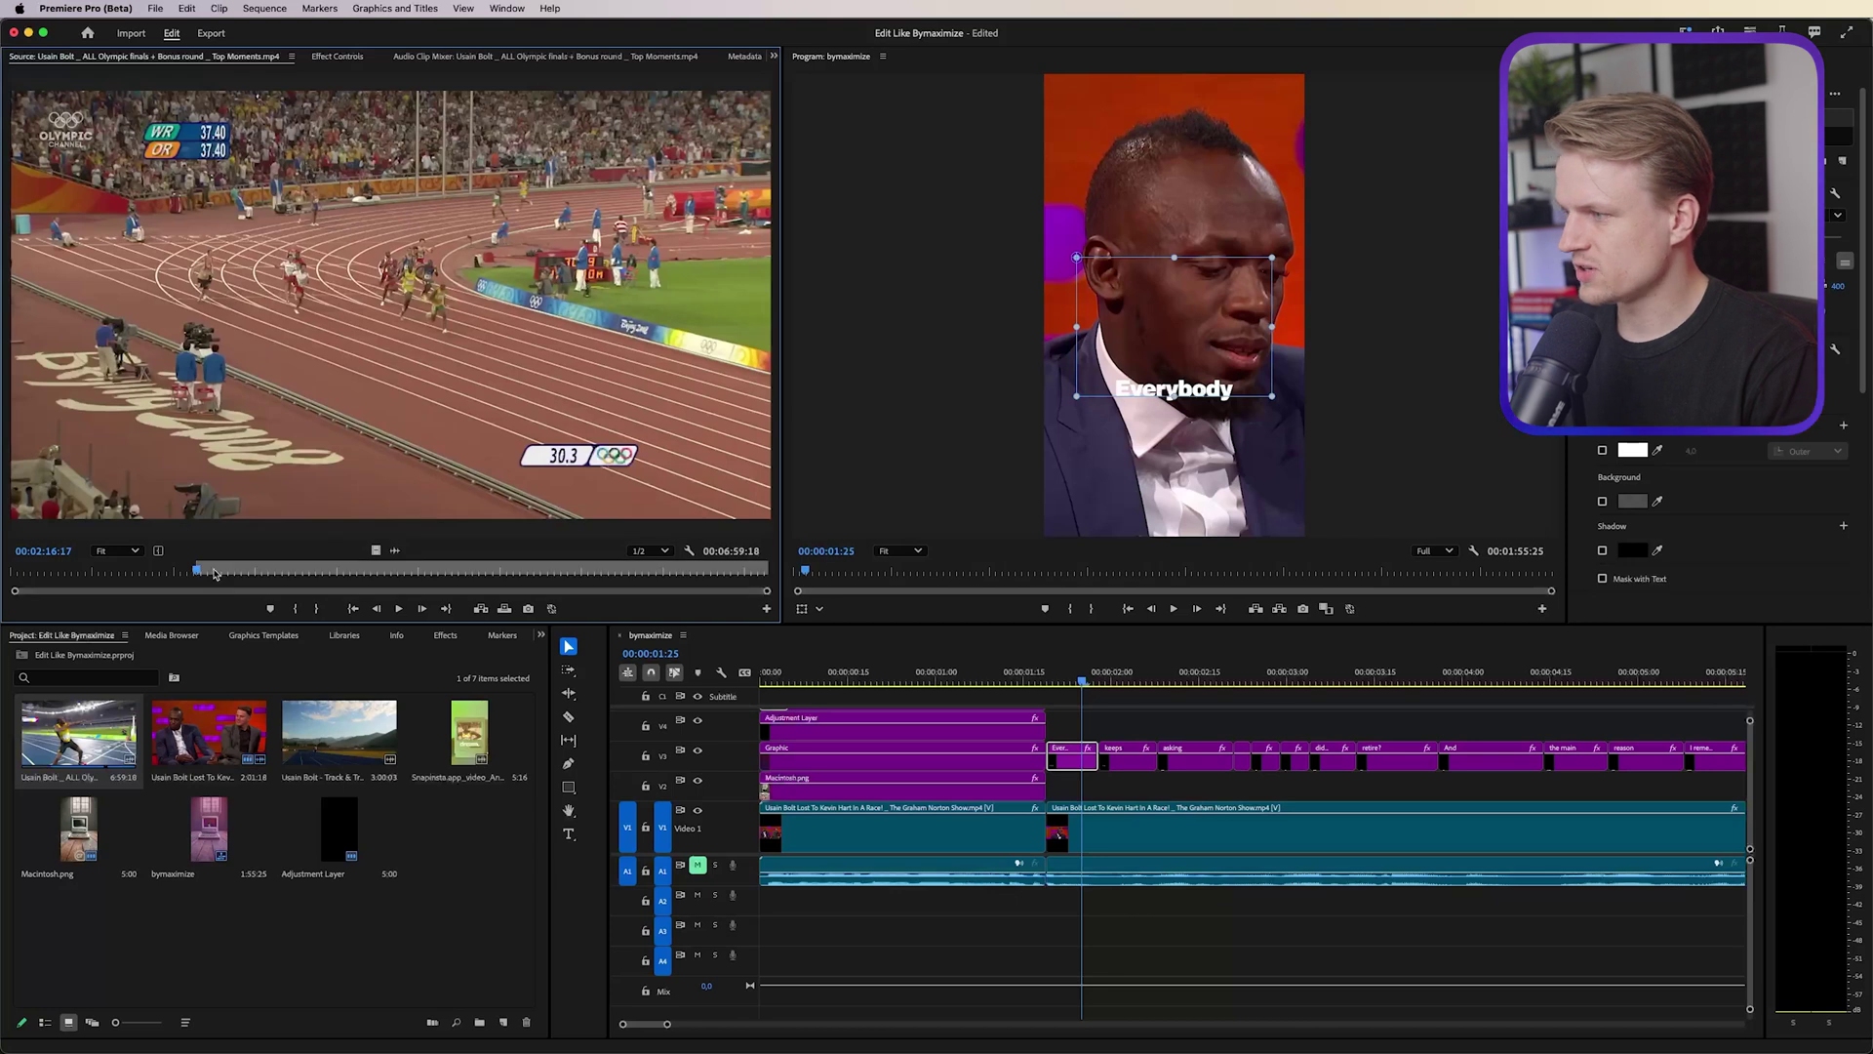
{"action": "key", "text": "o"}
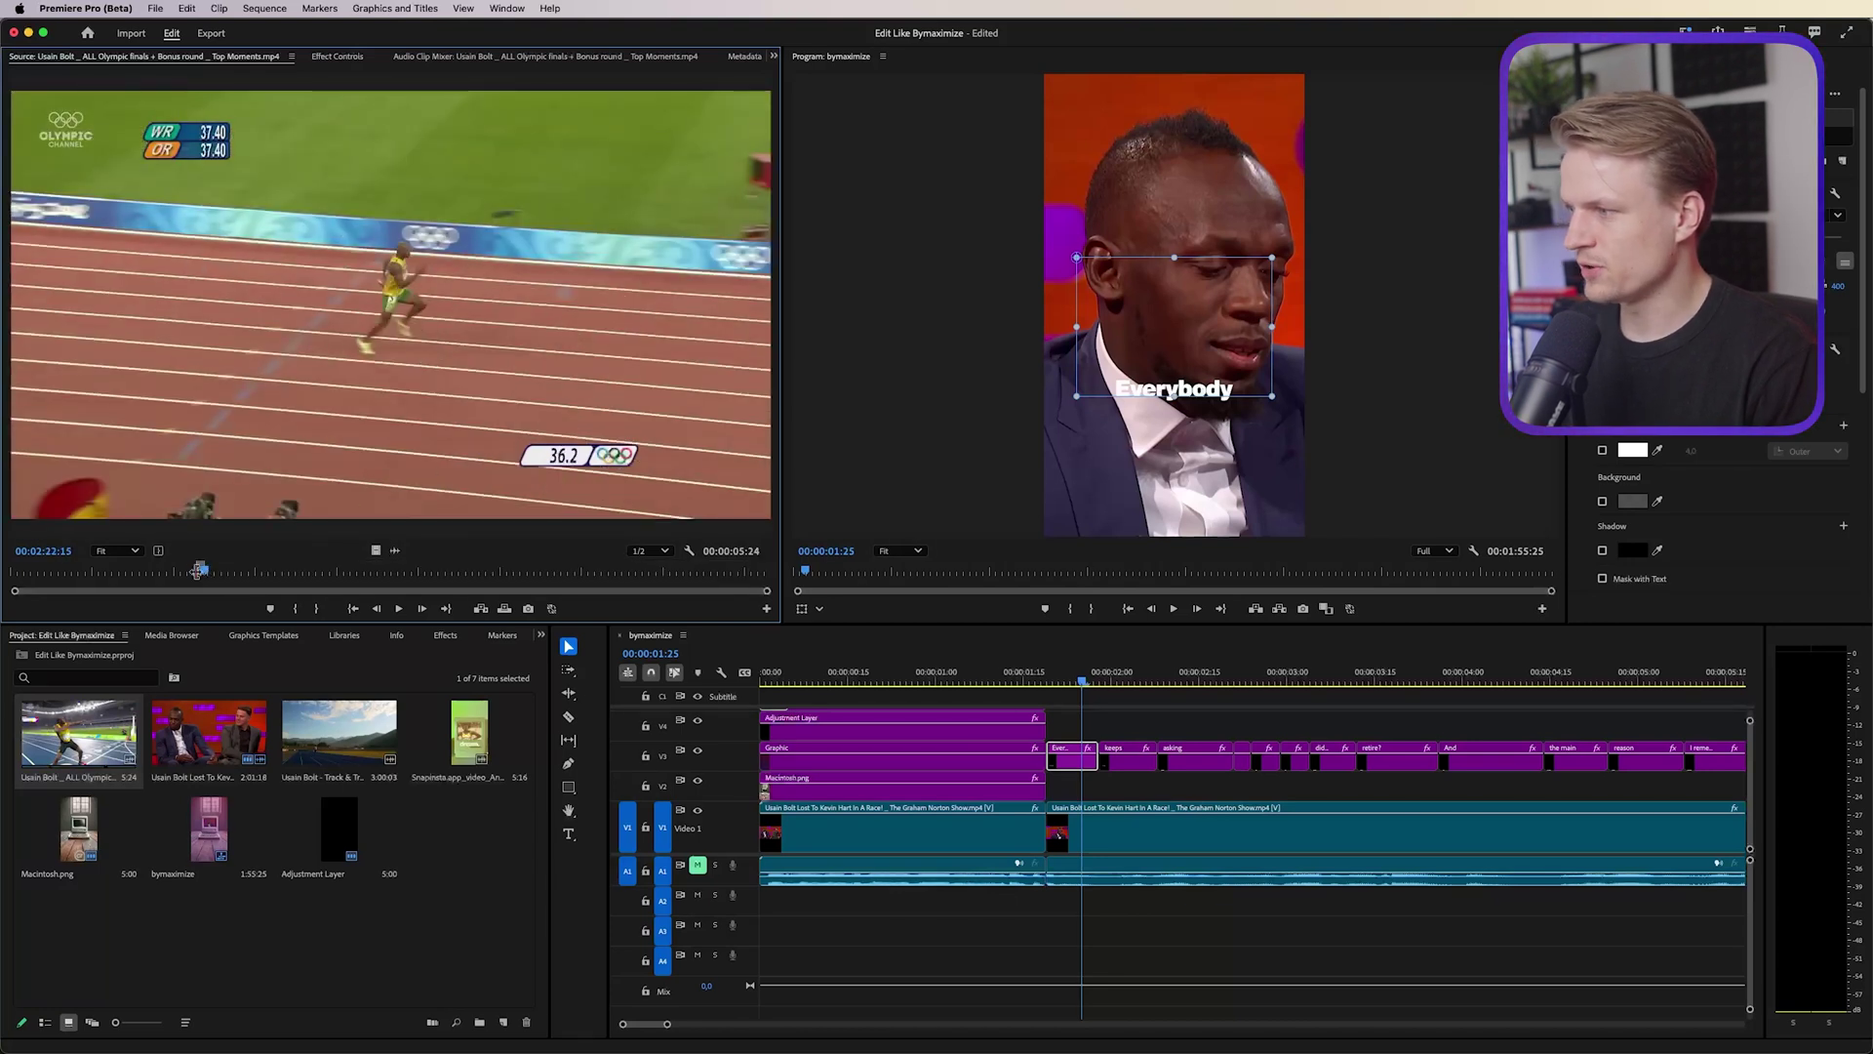
{"action": "key", "text": "period"}
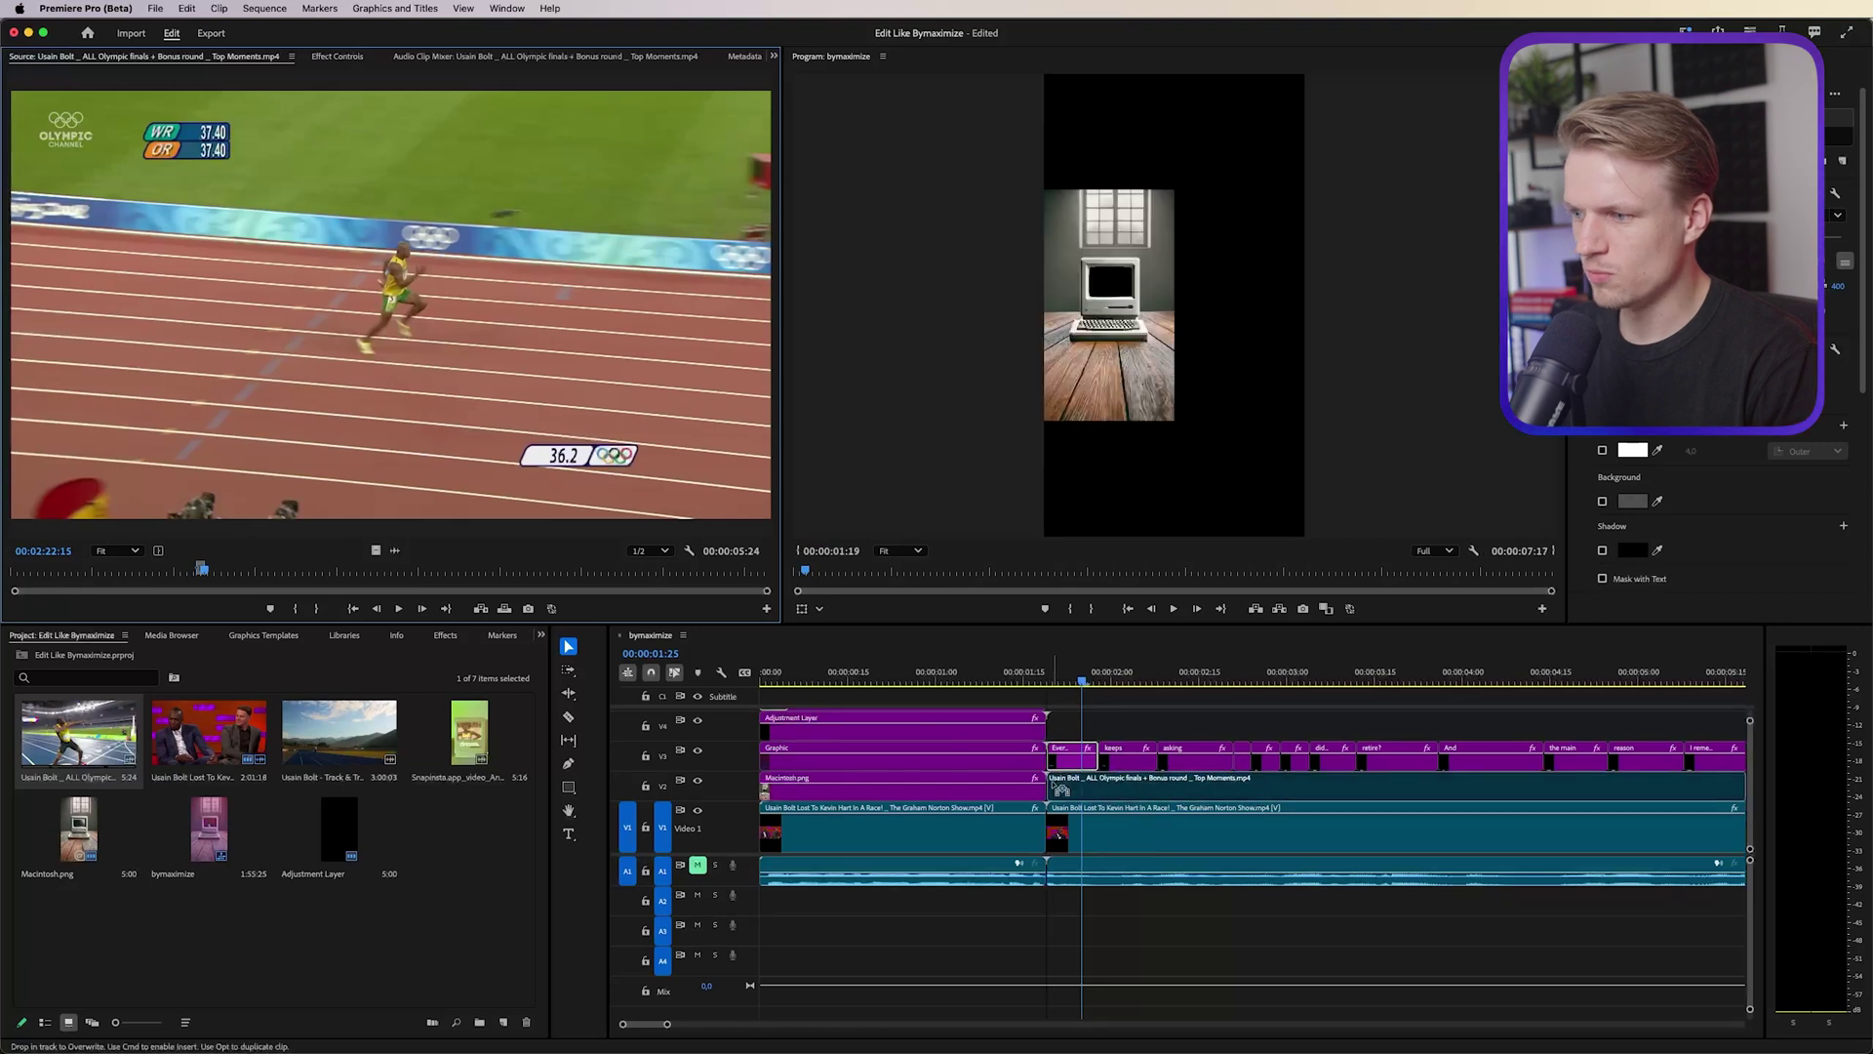
{"action": "left_click", "coordinate": [343, 56]}
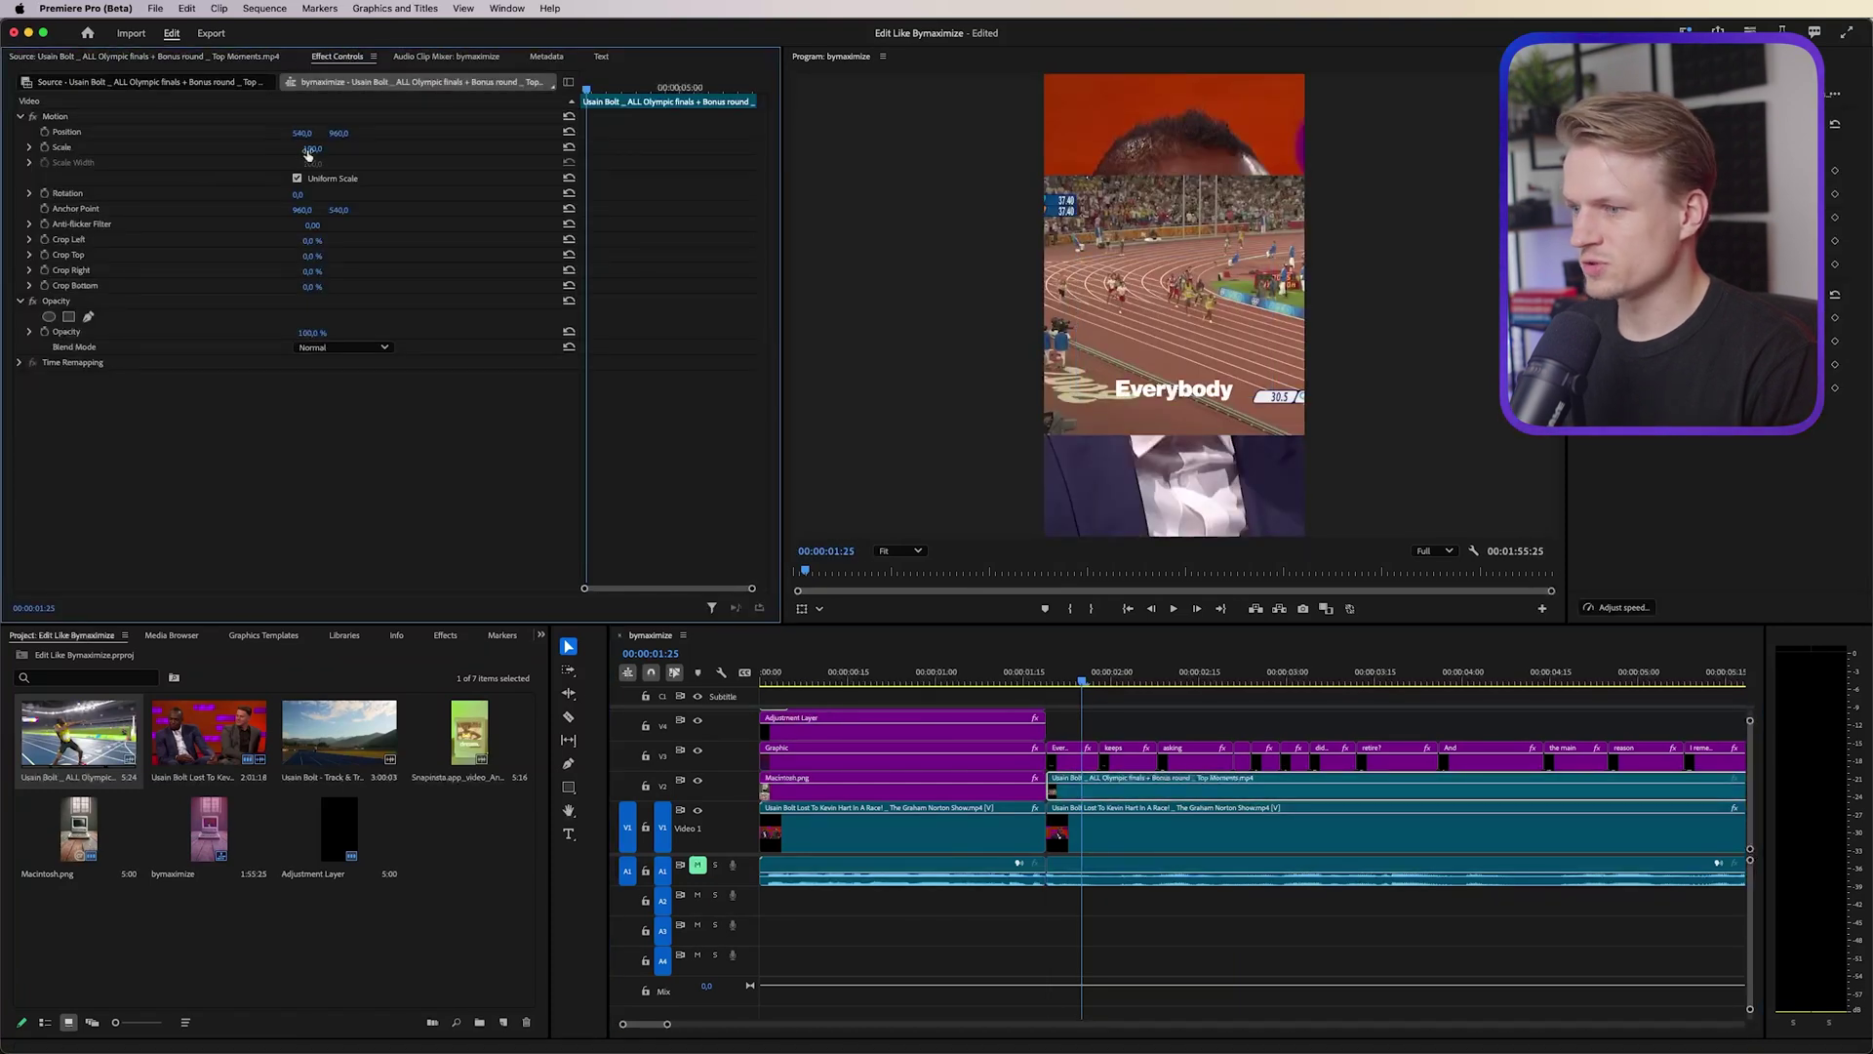
{"action": "left_click_drag", "start_coordinate": [312, 149], "coordinate": [373, 148]}
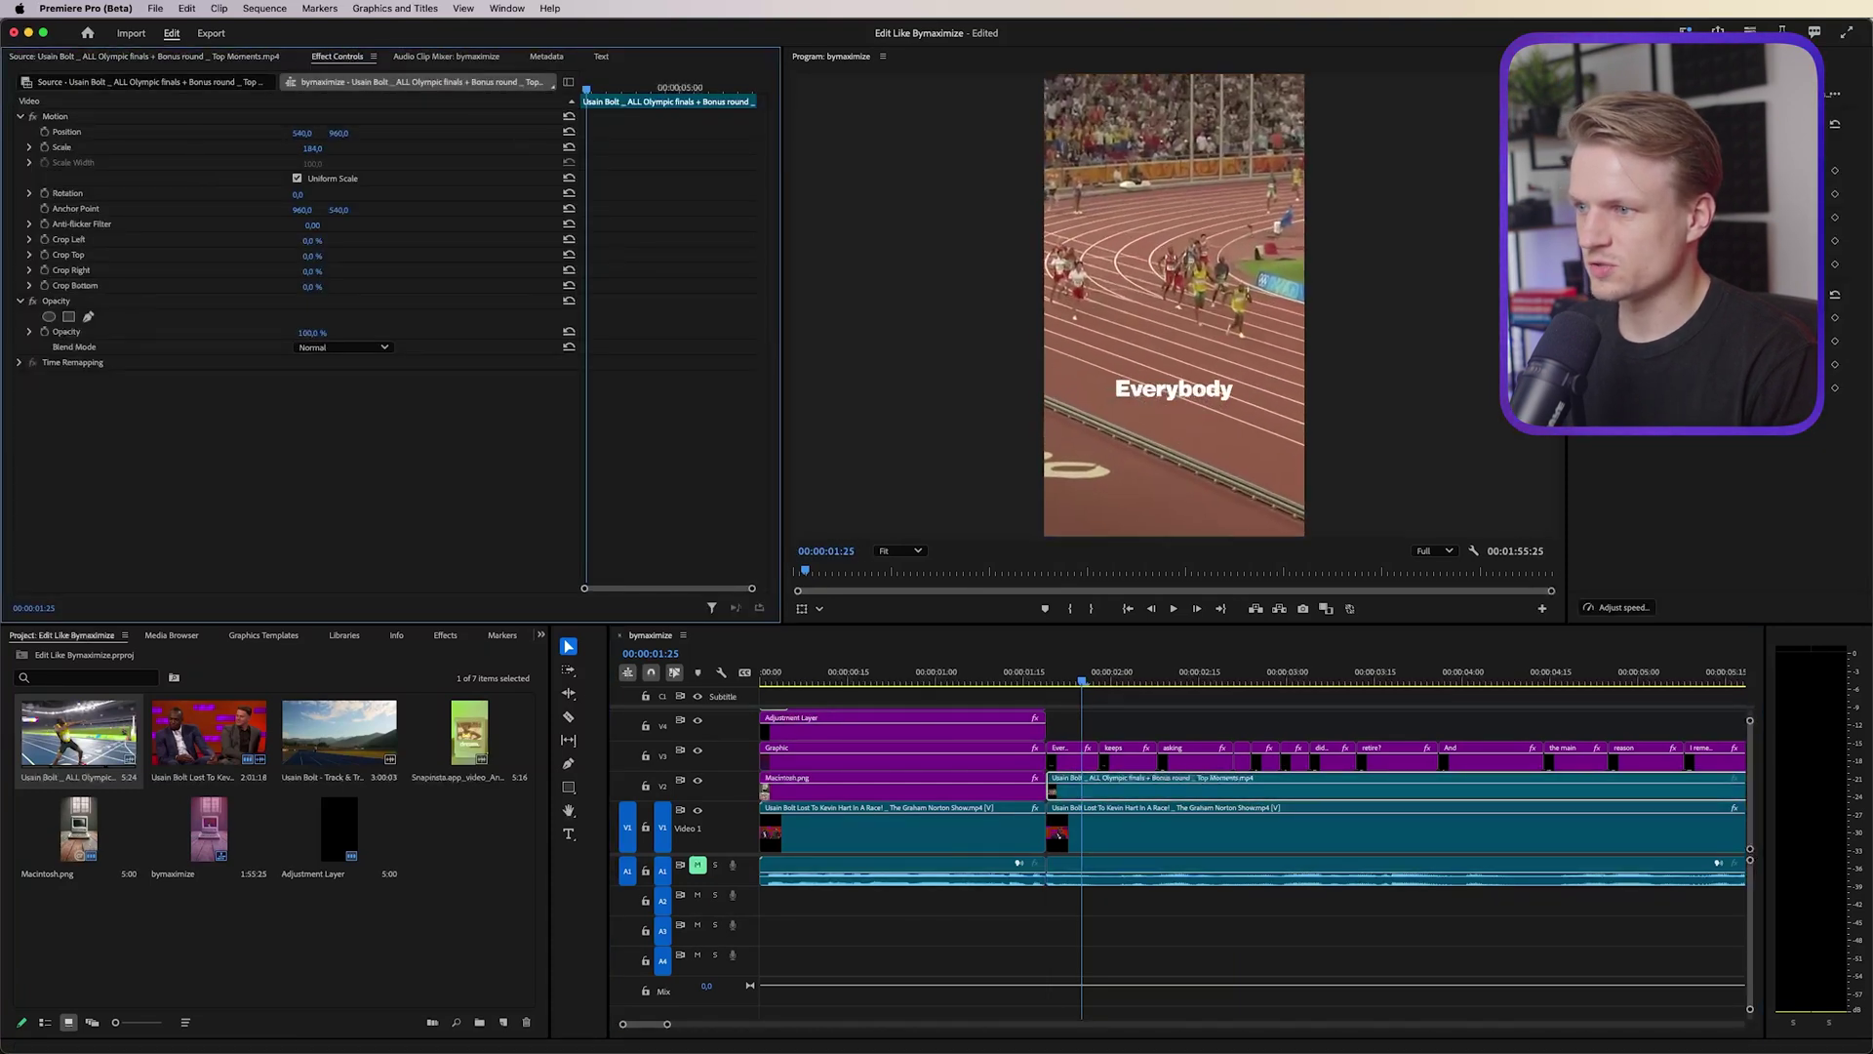